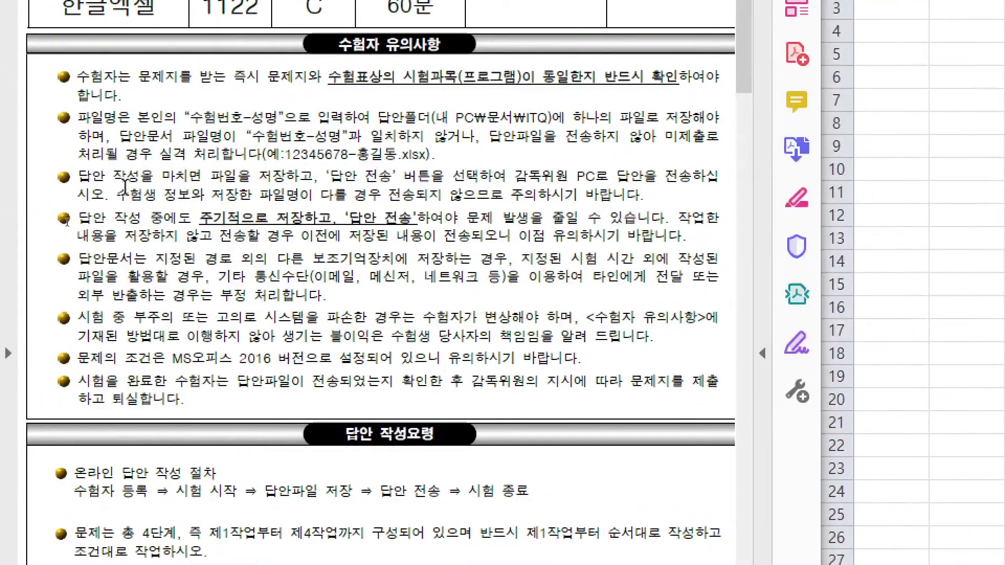
# Step: Underline the save-regularly, work-in-order, column A width 1 and sheet-name instructions in the exam PDF
pyautogui.click(186, 98)
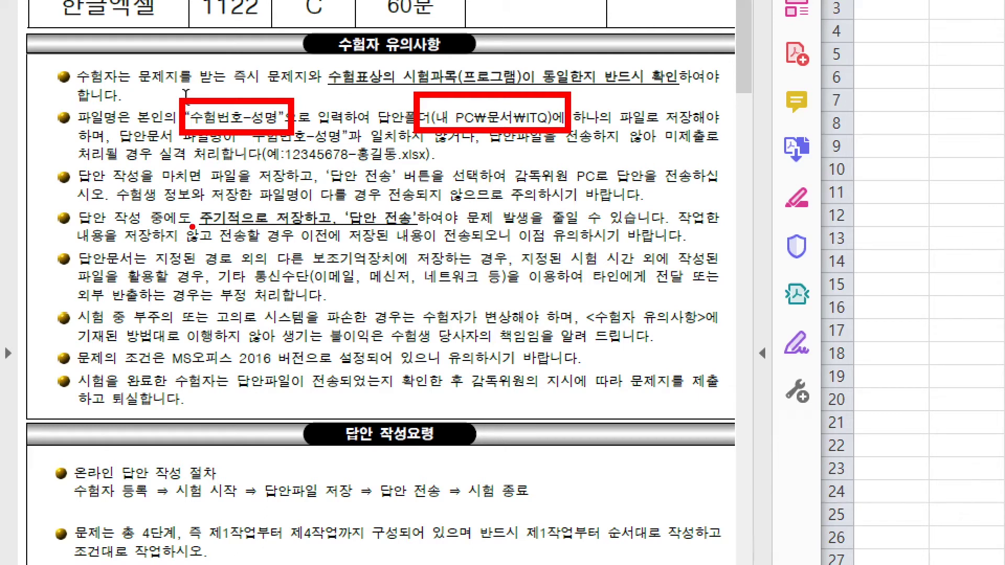
pyautogui.moveTo(192, 226); pyautogui.dragTo(343, 227)
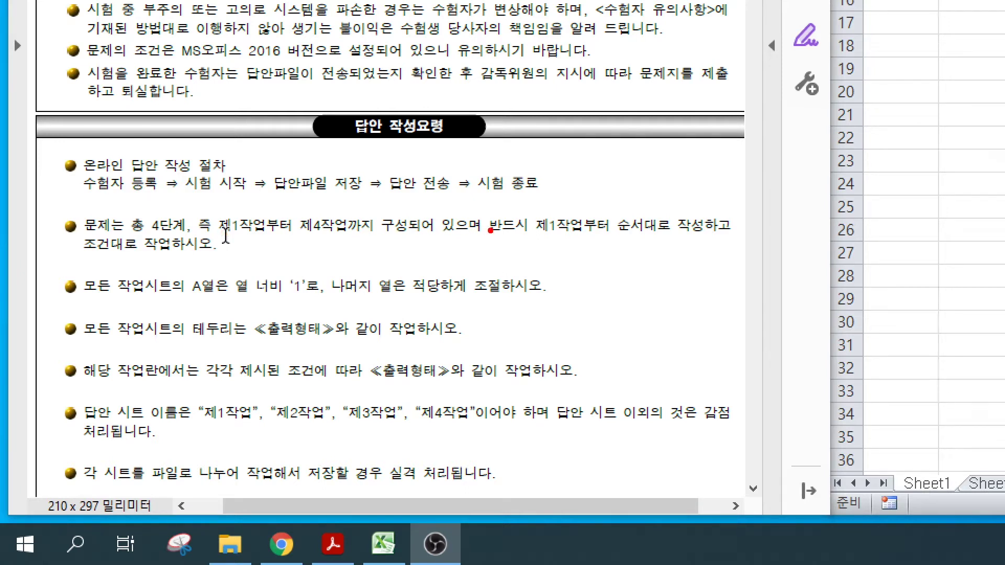
pyautogui.moveTo(502, 234); pyautogui.dragTo(713, 233)
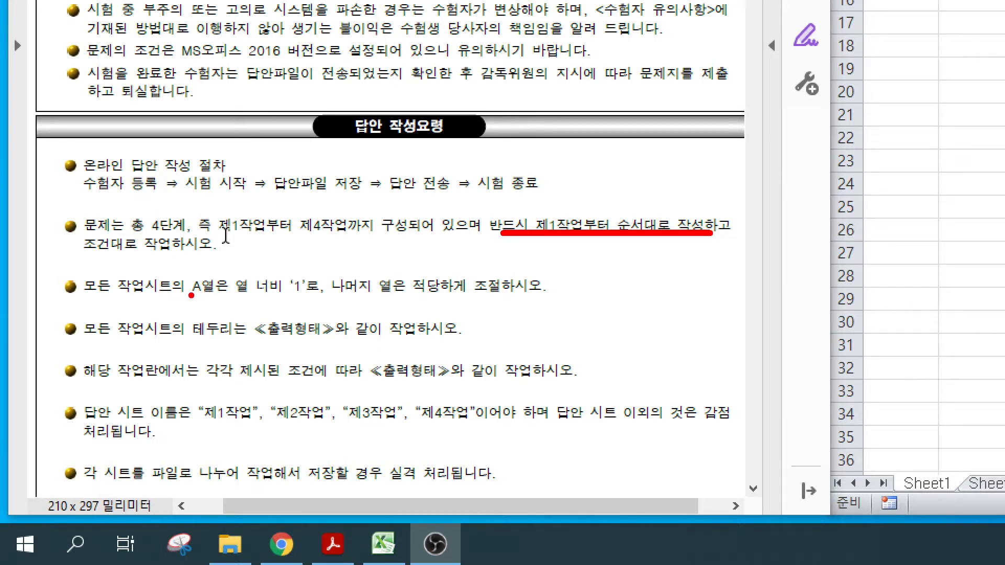
pyautogui.moveTo(191, 296); pyautogui.dragTo(372, 295)
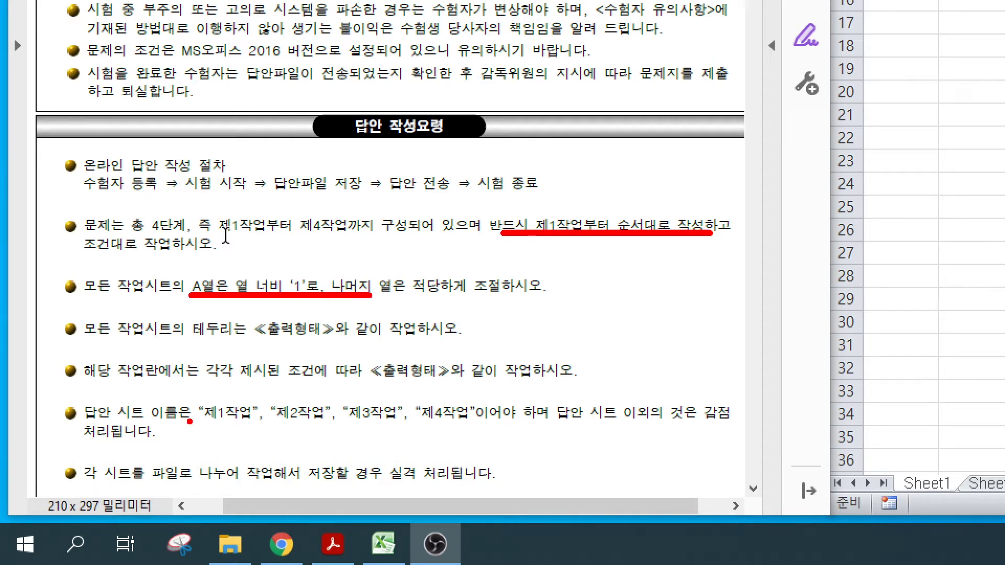
pyautogui.moveTo(190, 421); pyautogui.dragTo(489, 421)
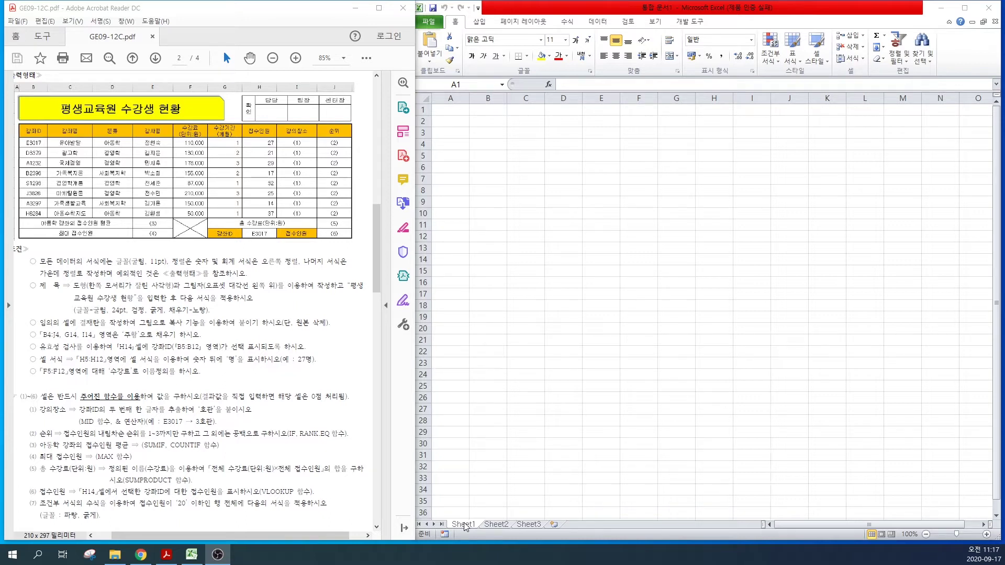
# Step: Rename the three sheet tabs 제1작업, 제2작업 and 제3작업
pyautogui.click(464, 524)
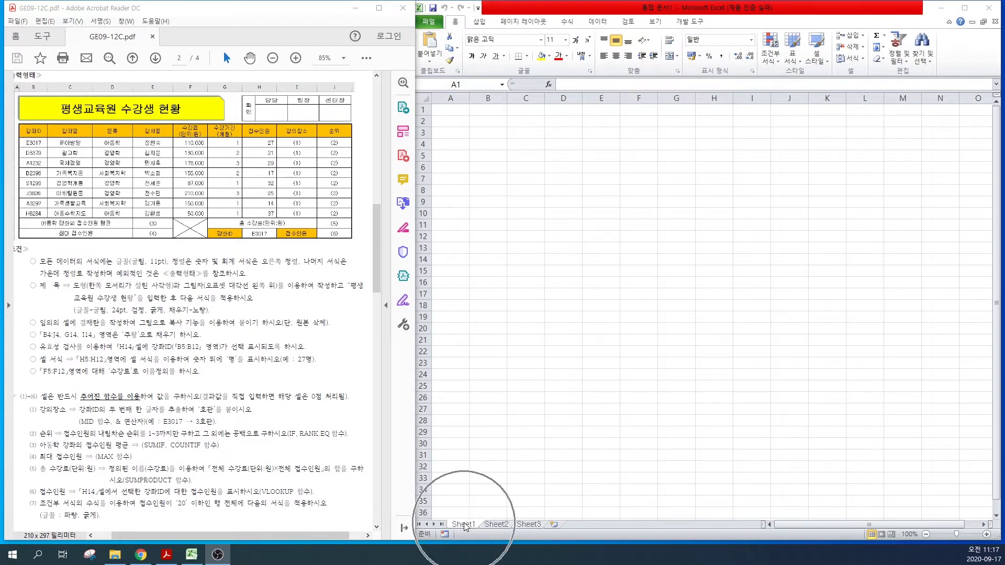
pyautogui.doubleClick(463, 524)
pyautogui.write('제1작ㅇㅓㅂ')
pyautogui.press('Return')
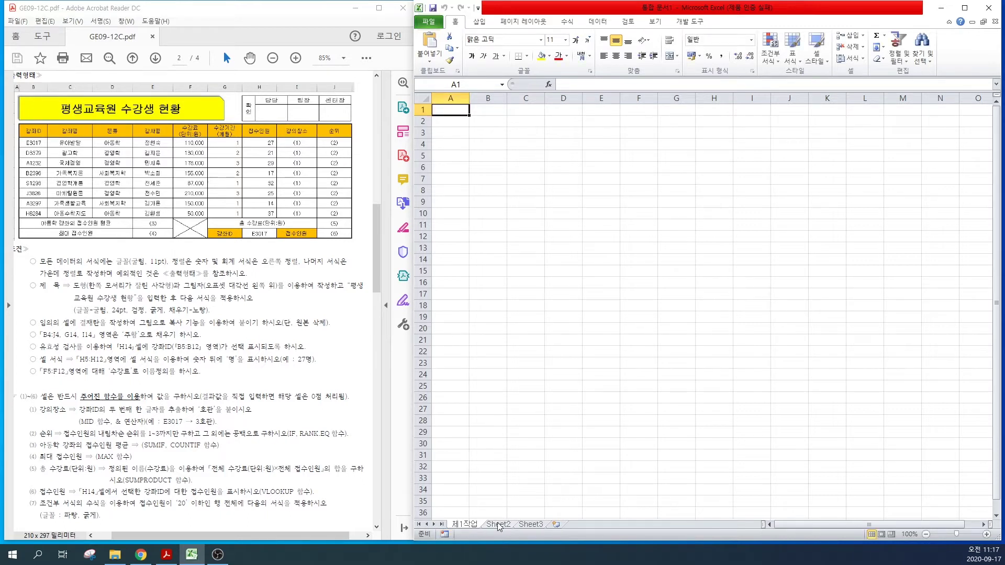
pyautogui.doubleClick(498, 525)
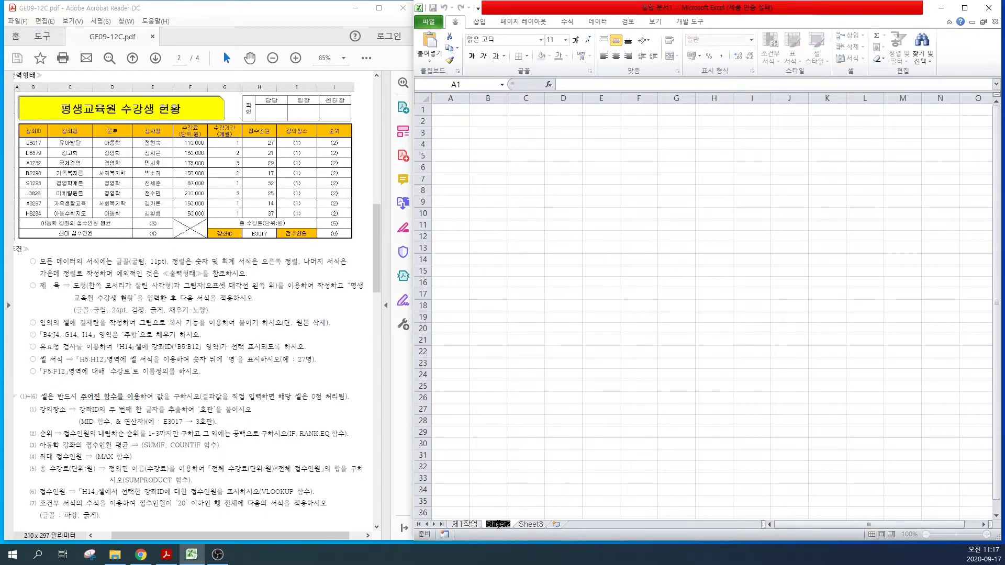
pyautogui.write('제2ㅈㅏㄱ업')
pyautogui.press('Return')
pyautogui.doubleClick(526, 527)
pyautogui.write('제3작업')
pyautogui.press('Return')
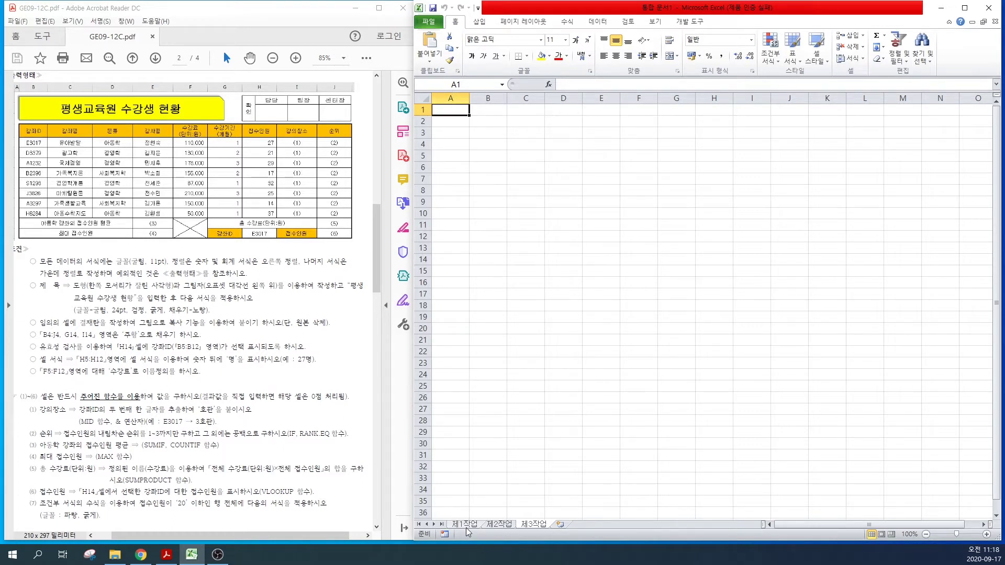
# Step: Group all three sheets from 제1작업 through 제3작업
pyautogui.click(464, 524)
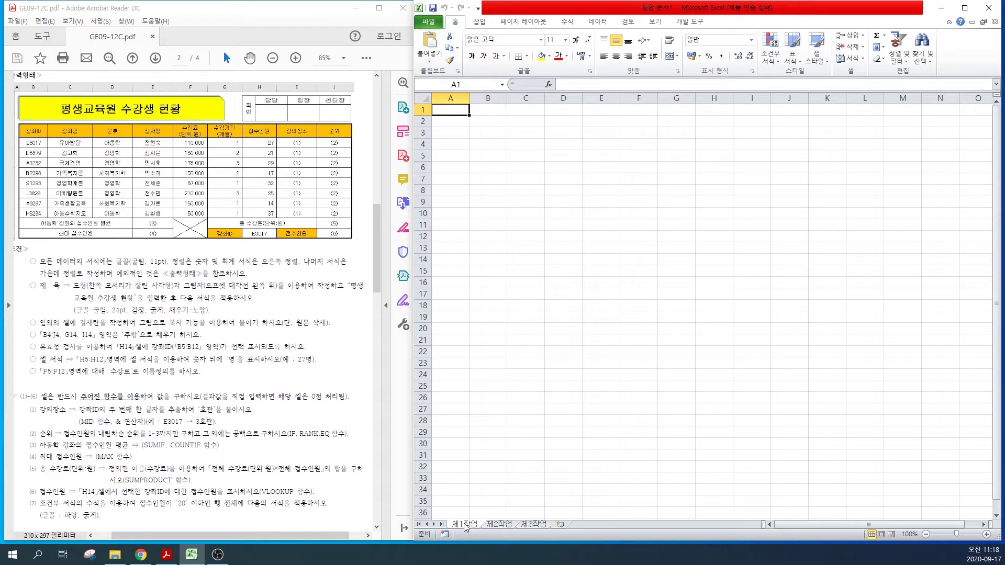
pyautogui.keyDown('shift'); pyautogui.click(538, 525); pyautogui.keyUp('shift')
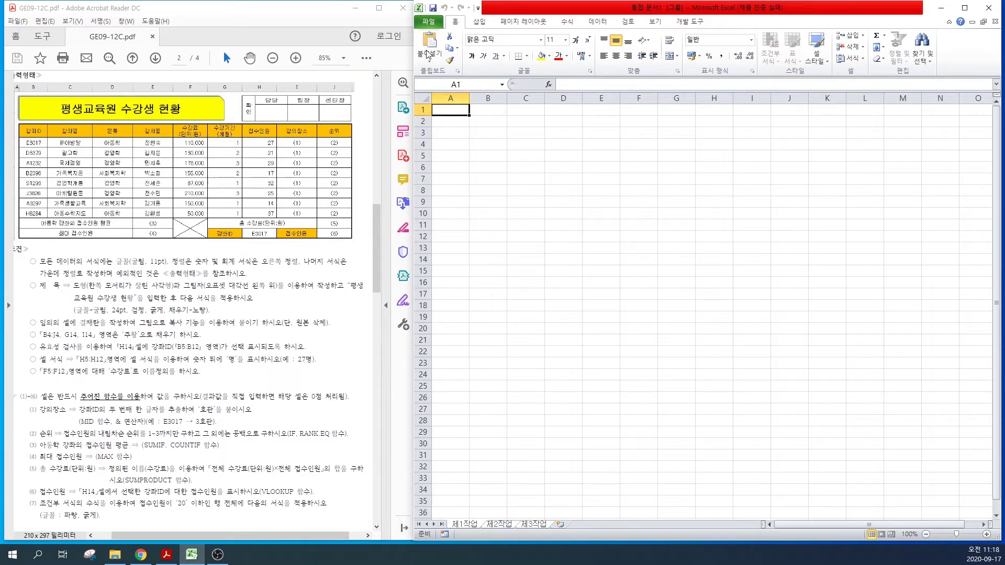
pyautogui.press('ctrl')
pyautogui.press('ctrl')
# Step: Set column A's width to 1 across the grouped sheets
pyautogui.rightClick(450, 96)
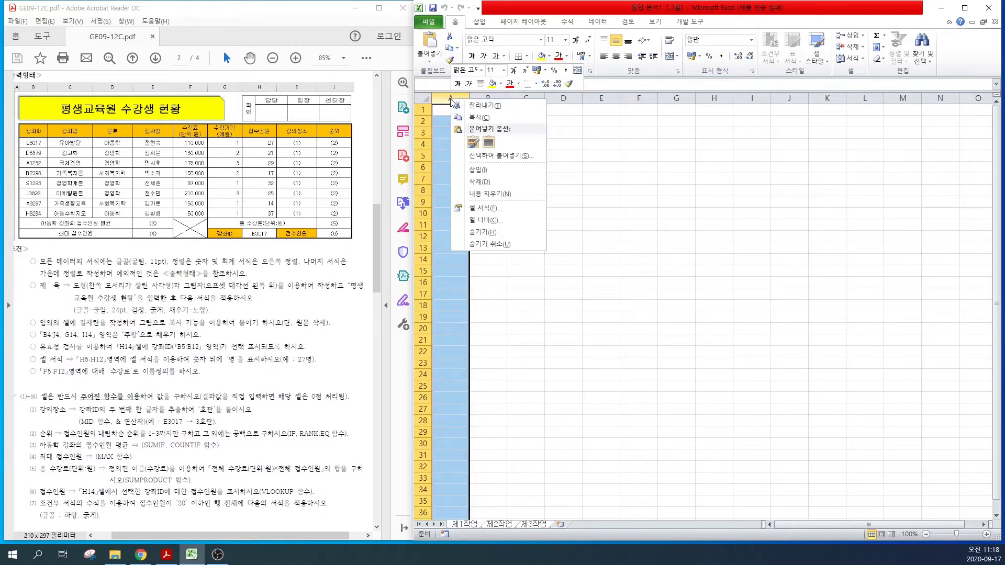
pyautogui.press('ctrl')
pyautogui.press('ctrl')
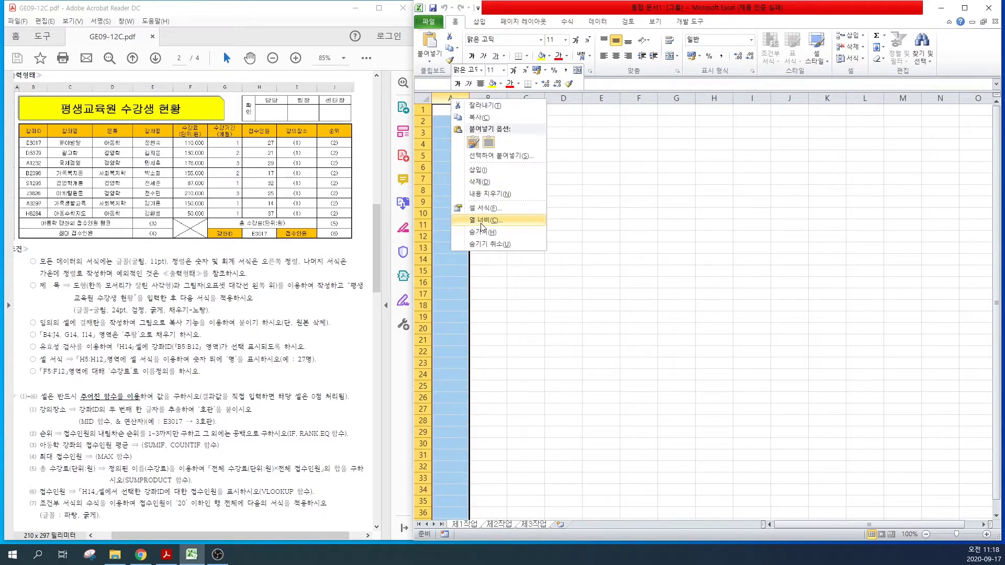
pyautogui.click(481, 224)
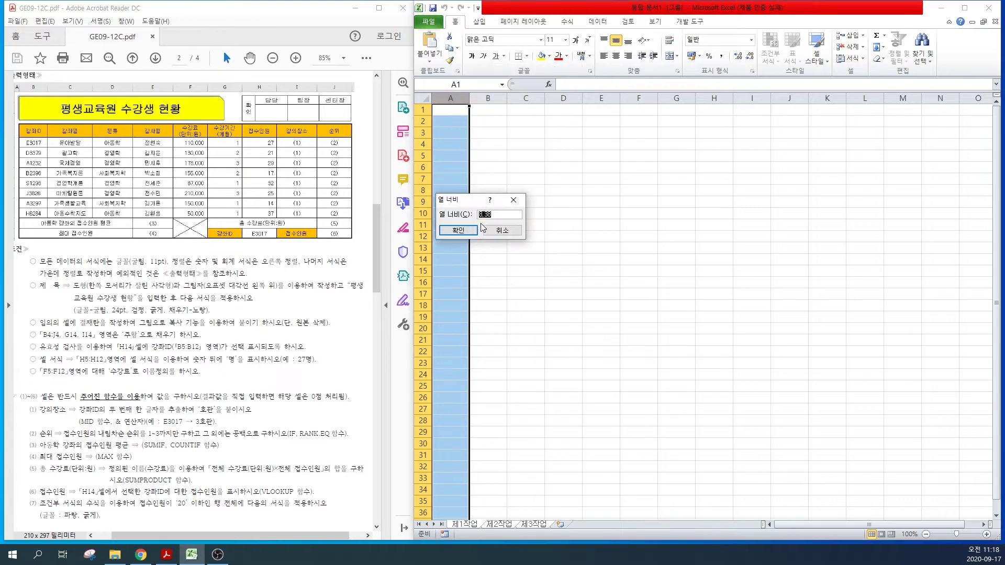
pyautogui.write('1')
pyautogui.press('Return')
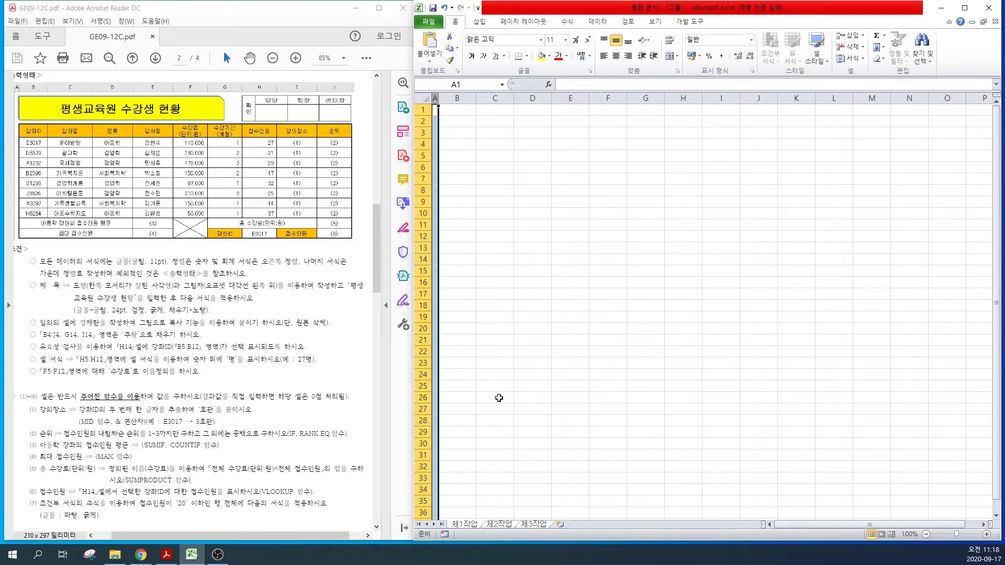
pyautogui.click(499, 398)
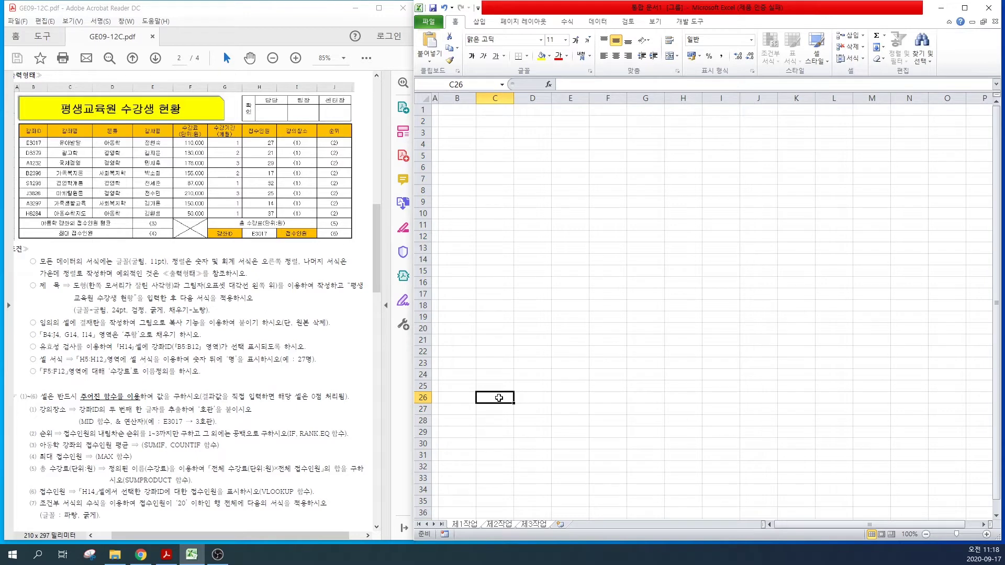
# Step: Ungroup the sheets, check 제2작업 and 제3작업, and return to 제1작업
pyautogui.click(496, 524)
pyautogui.click(497, 435)
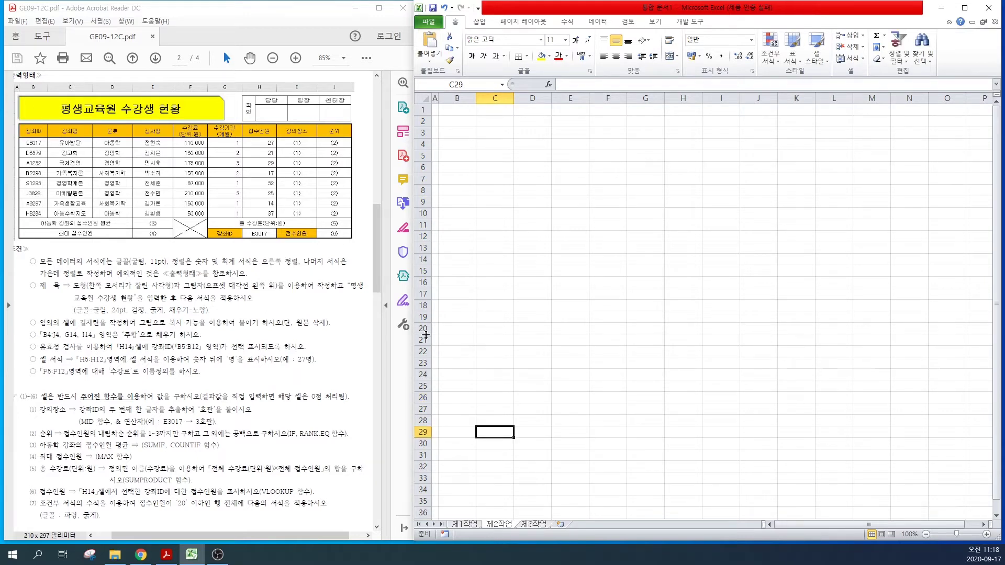
pyautogui.click(535, 529)
pyautogui.click(522, 466)
pyautogui.click(497, 528)
pyautogui.click(466, 525)
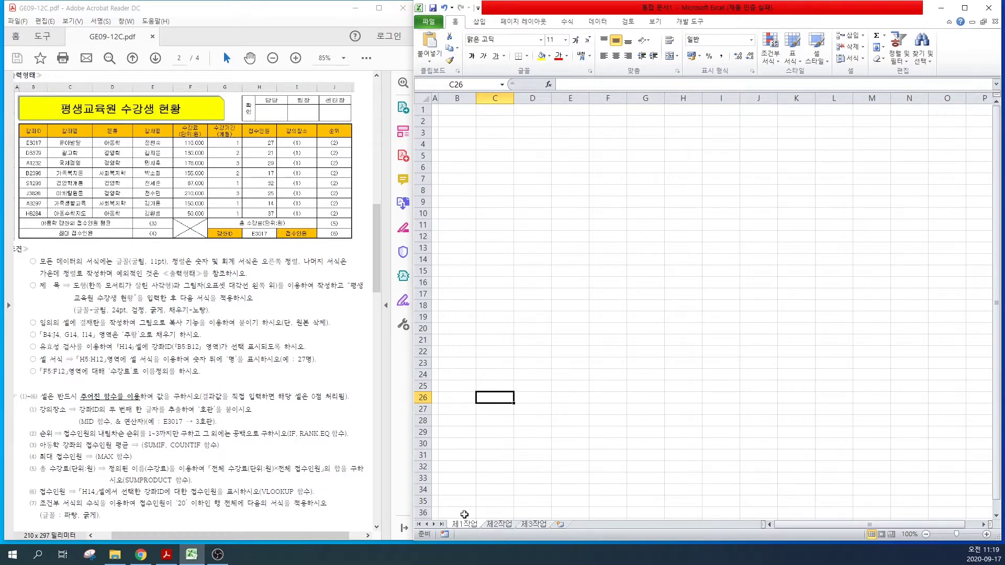
# Step: Enter the 강좌ID column from B4: E3017, D3379, A1232, B2398, S1293, J3826, A3297, H6284
pyautogui.click(452, 143)
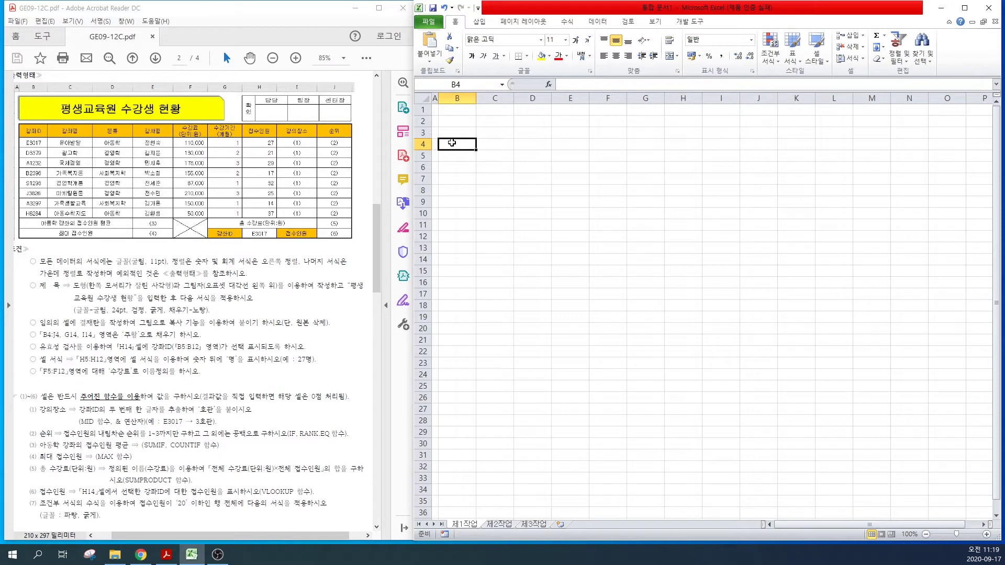
pyautogui.write('강좌ID')
pyautogui.press('Return')
pyautogui.write('E3017')
pyautogui.press('Return')
pyautogui.write('D3379')
pyautogui.press('Return')
pyautogui.write('A1232 B2398 S1293 J3826 A3297 H6284')
# Step: Fill the 강좌명, 분류 and 강사명 columns with the eight courses' names, categories and instructors
pyautogui.click(490, 144)
pyautogui.write('강좌명 유아발달 광고학 국제경영 가족복지론 경영학개론 마케팅원론 가족생활교육 아동수학지')
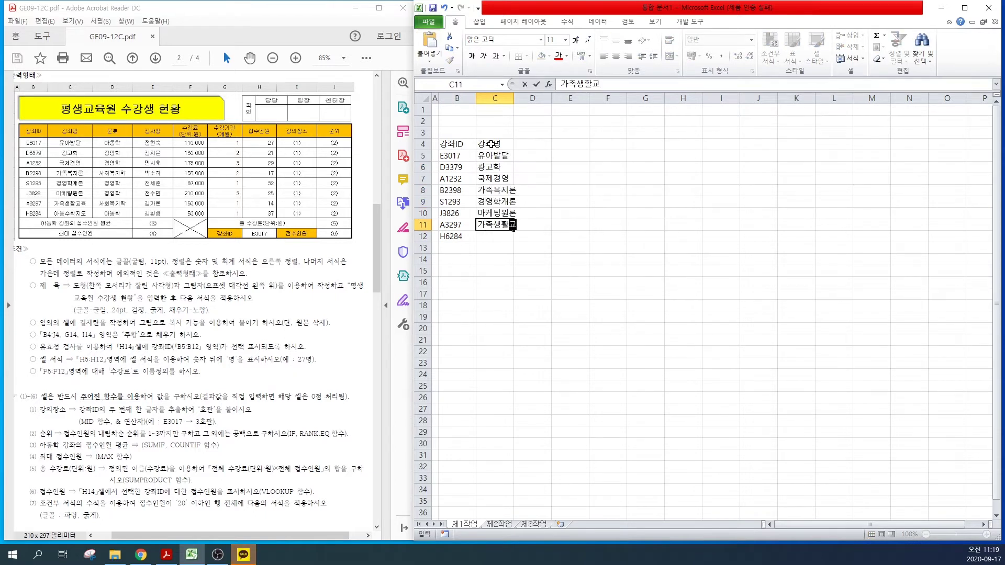
pyautogui.write('도')
pyautogui.click(525, 144)
pyautogui.write('분류 아동학 경영학 경영학 사회복지학 경영학 겨')
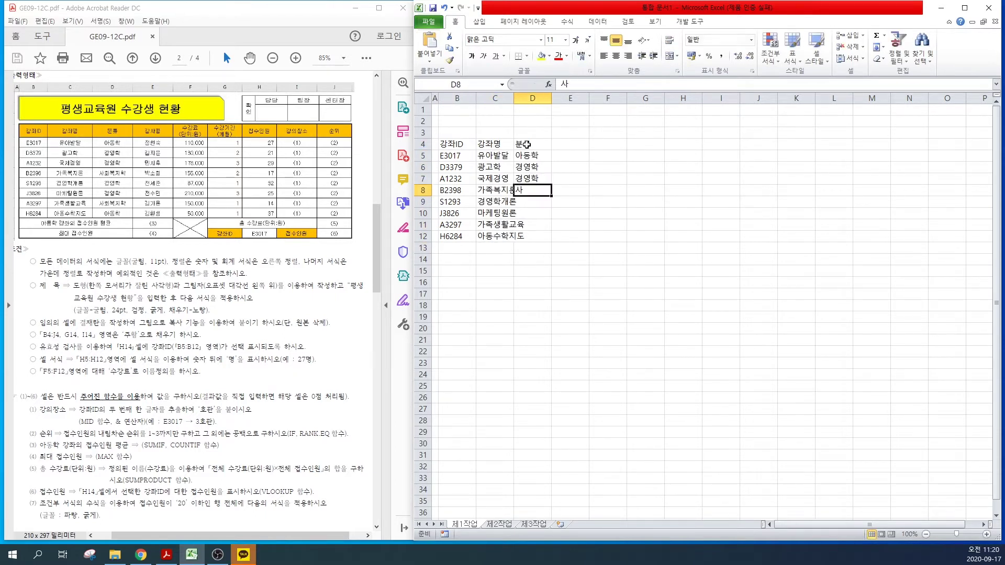
pyautogui.write('영학 사회복지학 아동학')
pyautogui.click(564, 144)
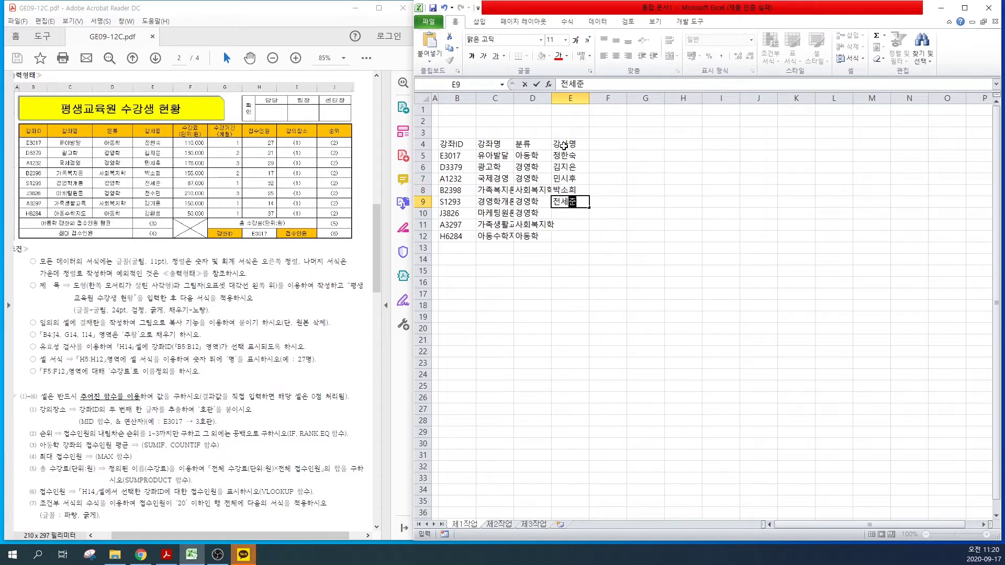
# Step: Add the two-line 수강료 (단위:원) heading with fees 110000 through 50000 in column F
pyautogui.click(597, 145)
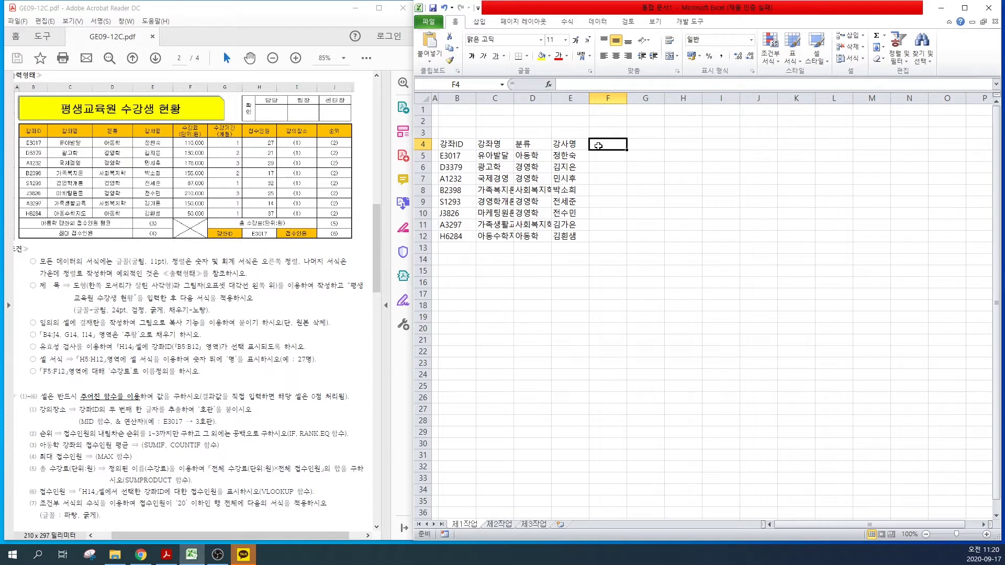
pyautogui.write('수')
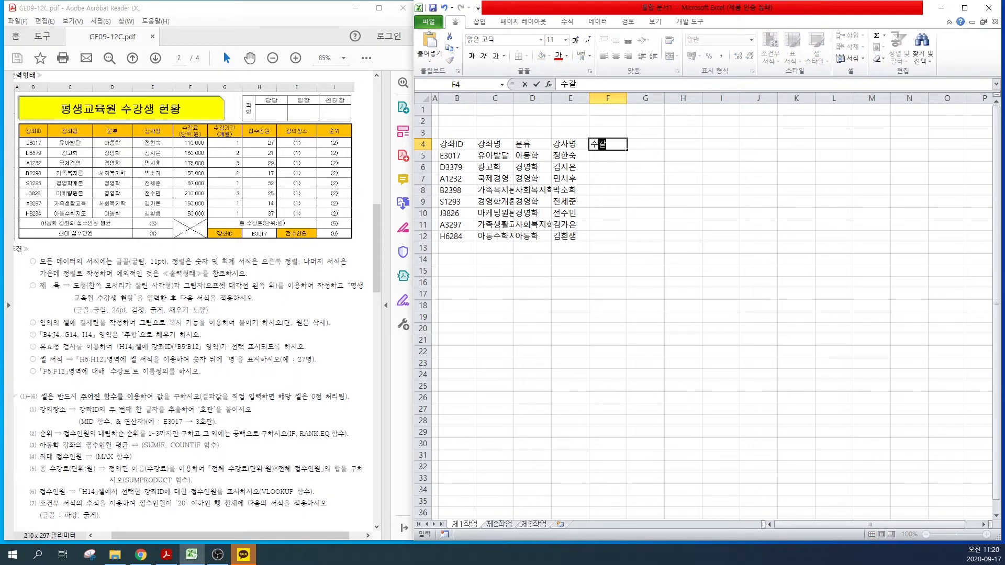
pyautogui.write('강료')
pyautogui.hotkey('alt', 'Return')
pyautogui.write('(')
pyautogui.write('단위:우')
pyautogui.write('원)')
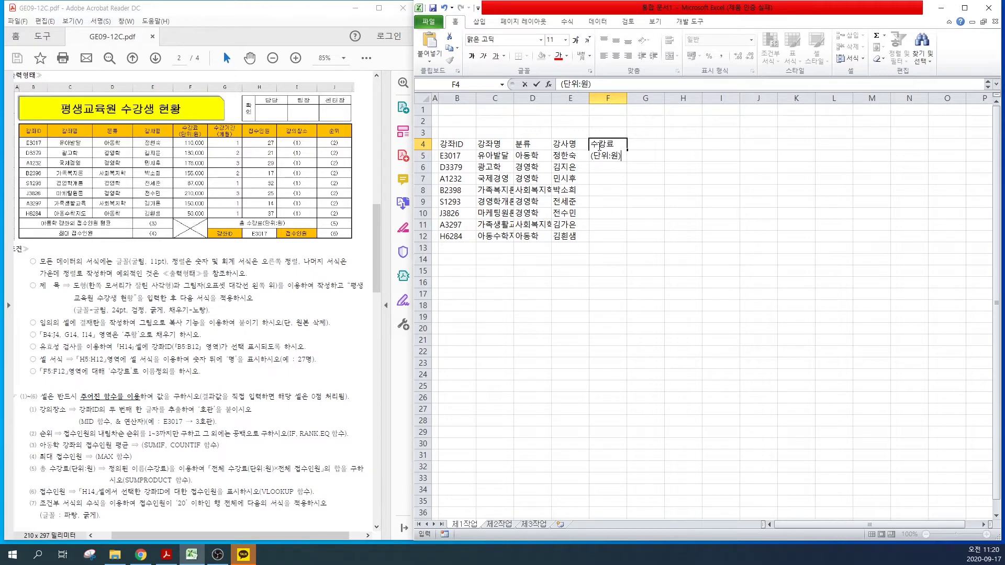
pyautogui.press('Return')
pyautogui.write('110000')
pyautogui.press('Return')
pyautogui.write('130000 176000 155000 87000 210000 150000 50000')
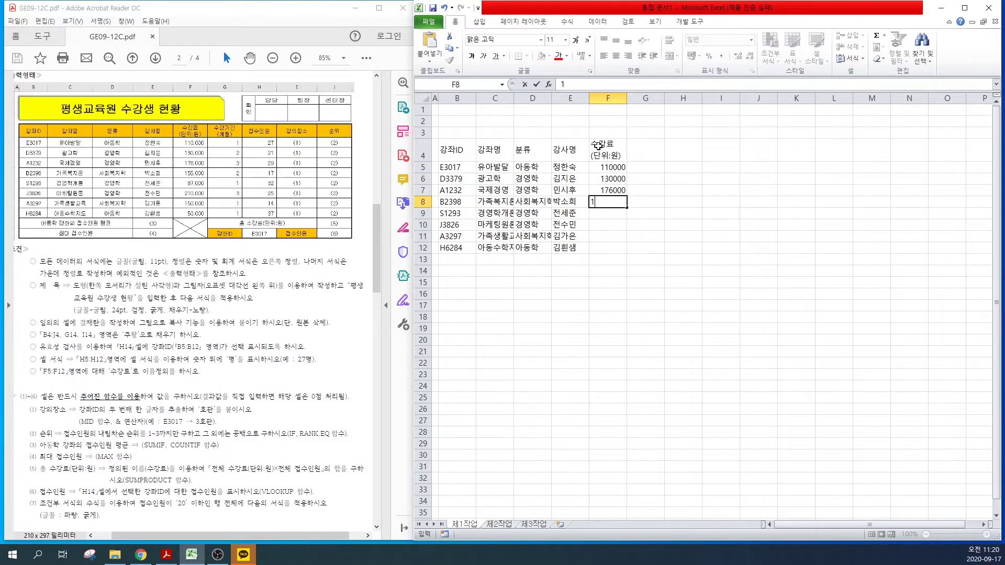
# Step: Enter 수강기간 (개월) values 1 2 3 2 1 3 1 1 and 접수인원 values 27–37
pyautogui.click(645, 149)
pyautogui.write('수강기간')
pyautogui.hotkey('alt', 'Return')
pyautogui.write('(개월)')
pyautogui.press('Return')
pyautogui.write('1 2 3 2 1 3 1 1')
pyautogui.click(683, 149)
pyautogui.write('접수인원')
pyautogui.press('Return')
pyautogui.write('27 21 29 17 32 25 14 37')
# Step: Add the 강의장소 and 순위 headings in I4 and J4
pyautogui.click(720, 149)
pyautogui.write('강의장소')
pyautogui.press('Right')
pyautogui.write('순위')
pyautogui.press('Return')
# Step: Type summary labels 접수인원 평균, 최대 접수인원, 총 수강료(단위:원), 강좌ID and 접수인원 in rows 13–14
pyautogui.write('접수인원 평균')
pyautogui.press('Return')
pyautogui.write('최대 접수인원')
pyautogui.press('Return')
pyautogui.click(632, 258)
pyautogui.write('총 수강료(단위:원)')
pyautogui.press('Return')
pyautogui.write('강좌ID')
pyautogui.click(720, 271)
pyautogui.write('접수인원')
pyautogui.press('Return')
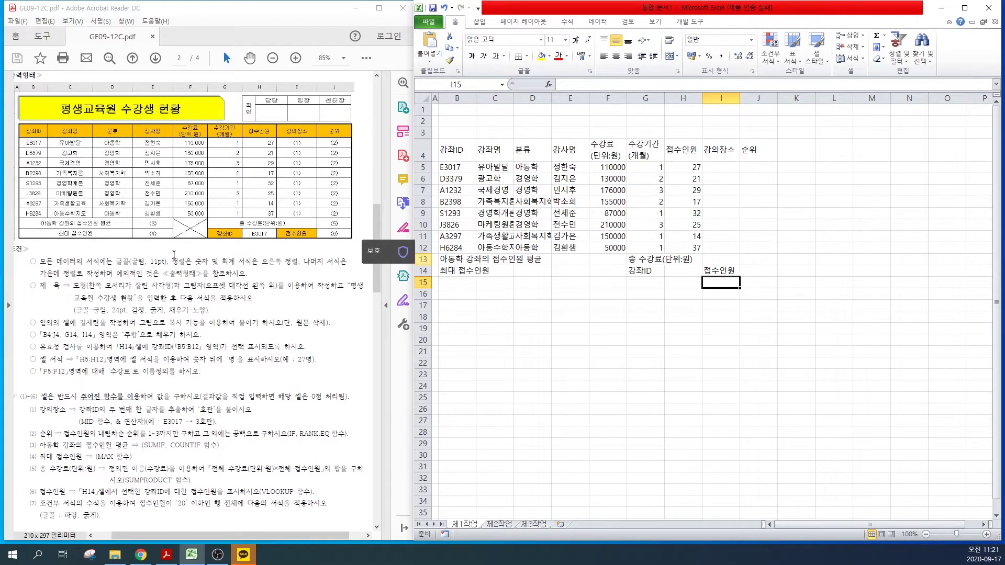
# Step: Mark the font rule in the exam PDF, then select the entire 제1작업 sheet
pyautogui.moveTo(86, 261)
pyautogui.mouseDown()
pyautogui.moveTo(291, 267)
pyautogui.moveTo(144, 275)
pyautogui.moveTo(243, 278)
pyautogui.mouseUp()
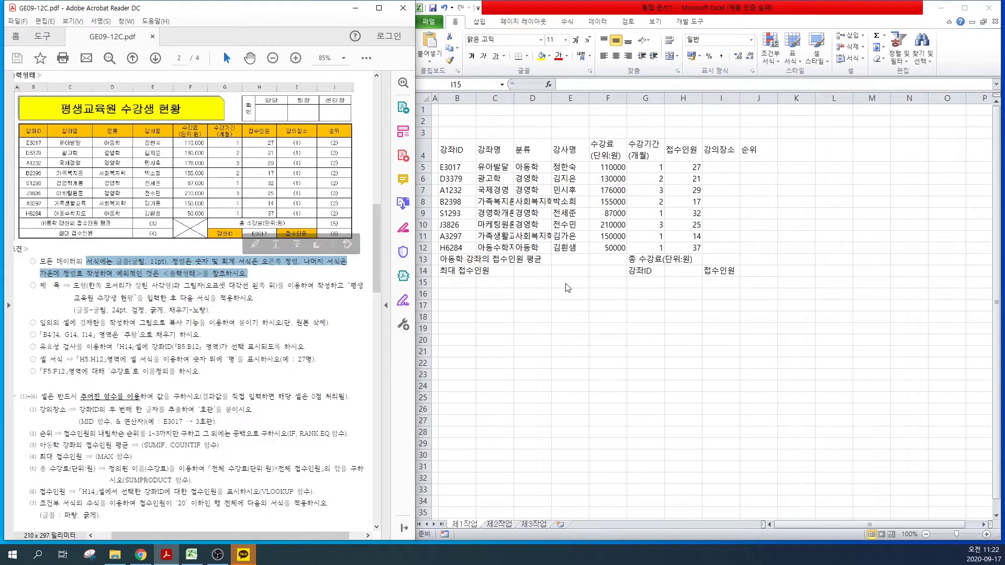
pyautogui.moveTo(451, 152); pyautogui.dragTo(746, 275)
pyautogui.click(482, 119)
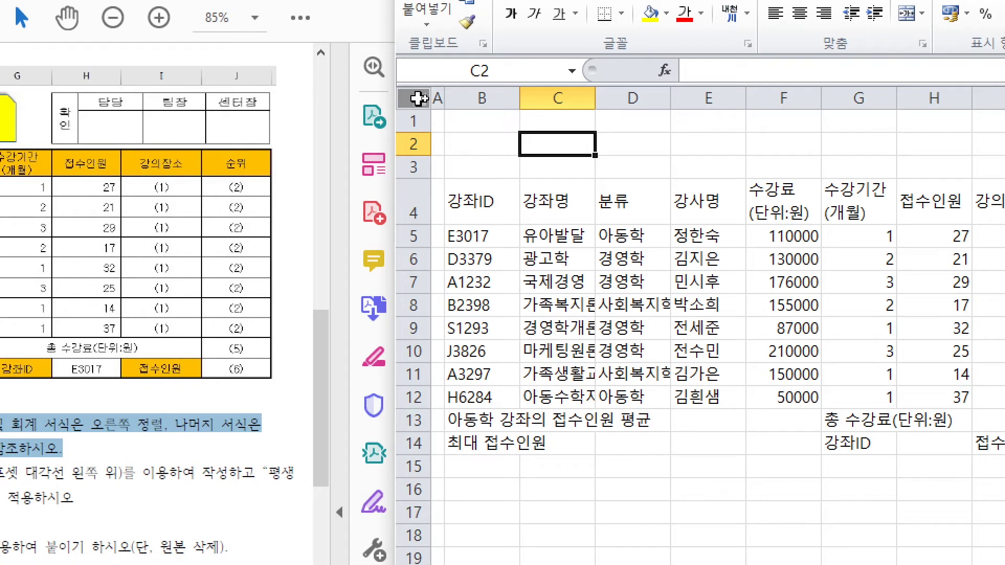
pyautogui.click(418, 98)
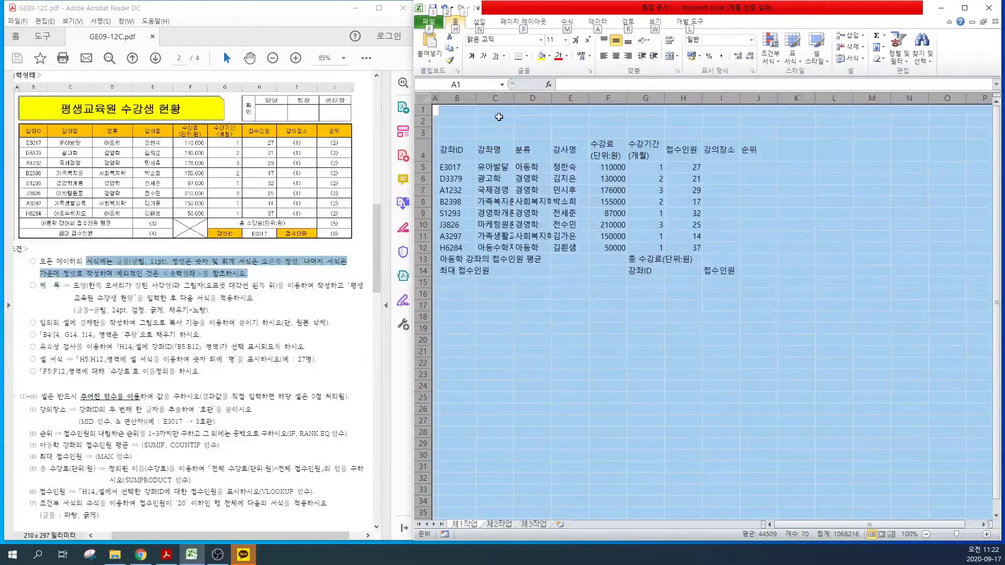
# Step: Set the whole sheet to 굴림 font and centre-align its contents
pyautogui.click(507, 42)
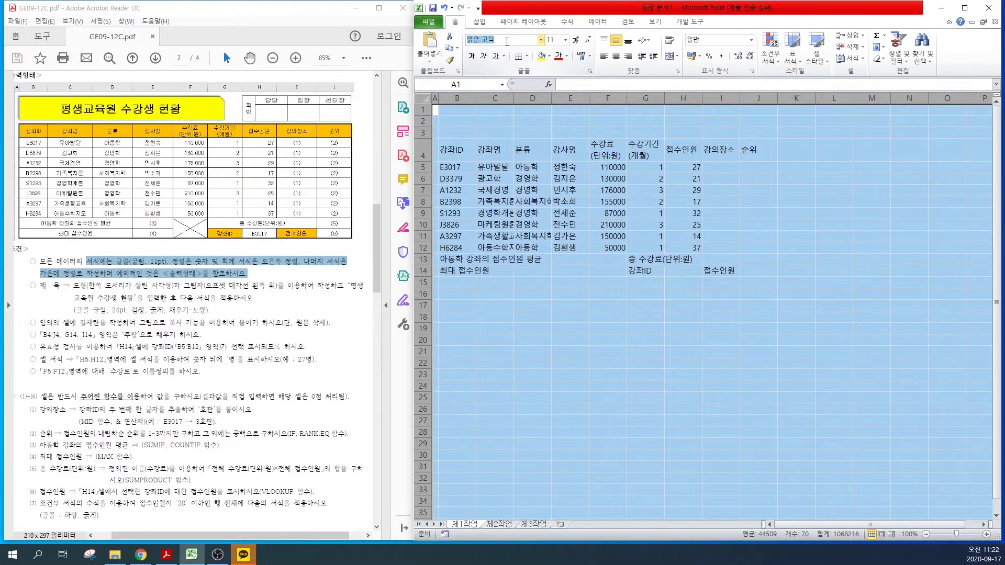
pyautogui.write('굴림')
pyautogui.press('Return')
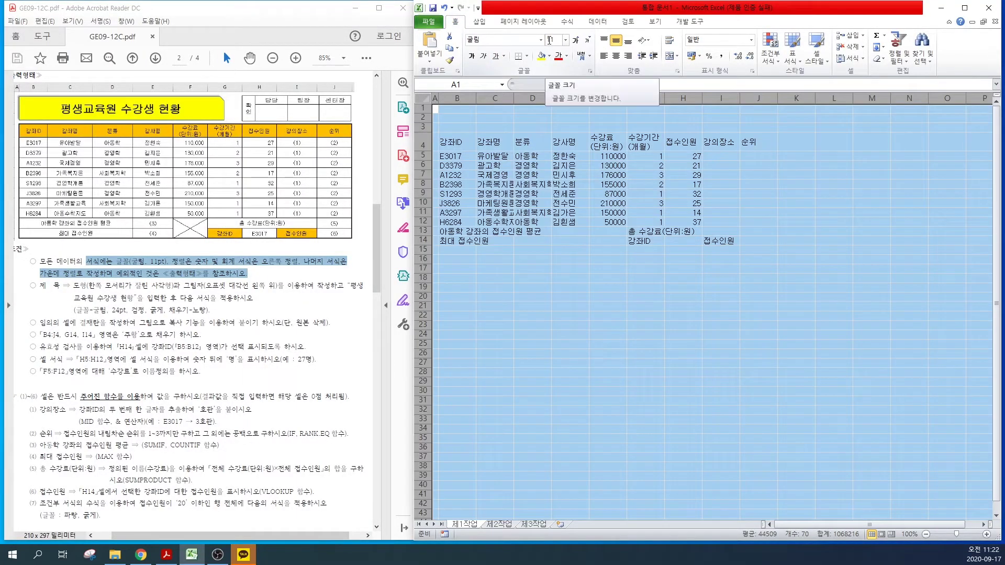
pyautogui.click(615, 57)
pyautogui.click(596, 203)
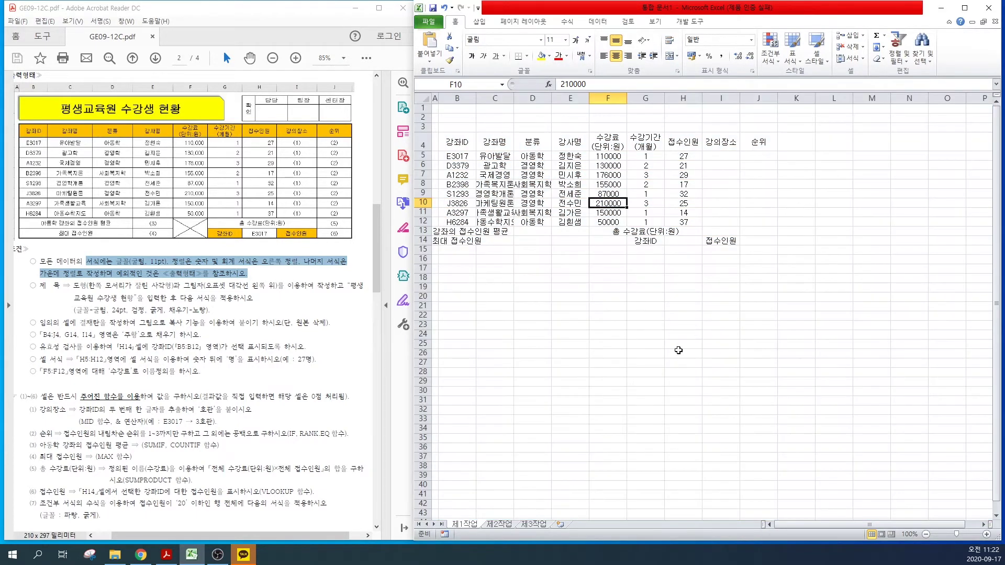
# Step: Apply All Borders to every cell in the table B4:J14
pyautogui.moveTo(457, 142)
pyautogui.mouseDown()
pyautogui.moveTo(617, 207)
pyautogui.moveTo(760, 241)
pyautogui.mouseUp()
pyautogui.click(526, 56)
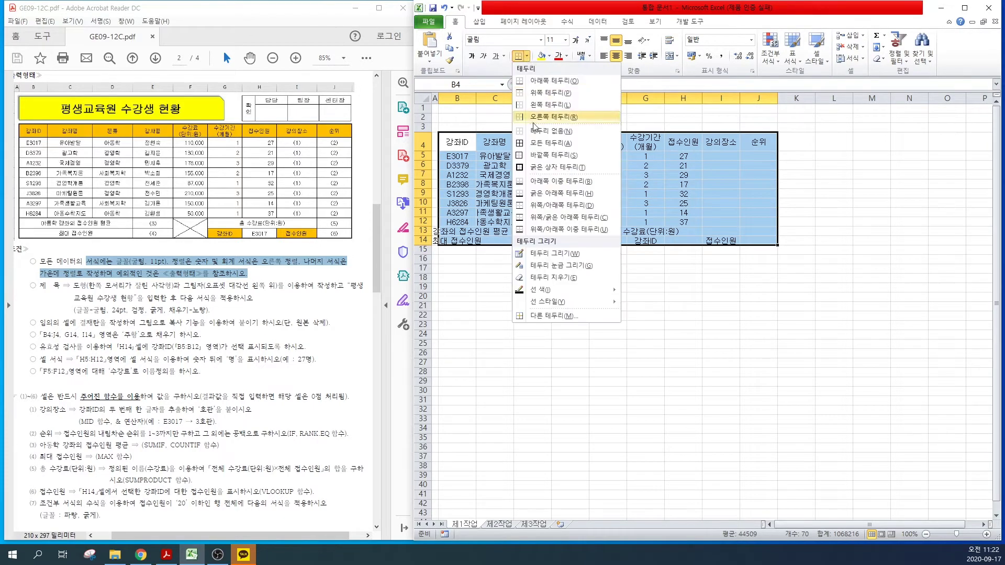
pyautogui.click(535, 142)
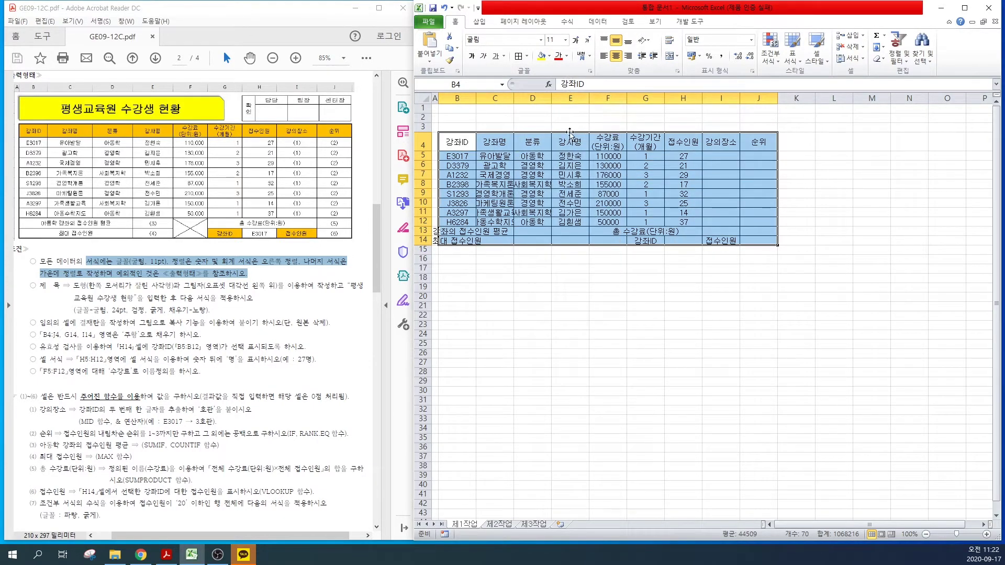
pyautogui.moveTo(448, 231); pyautogui.dragTo(541, 232)
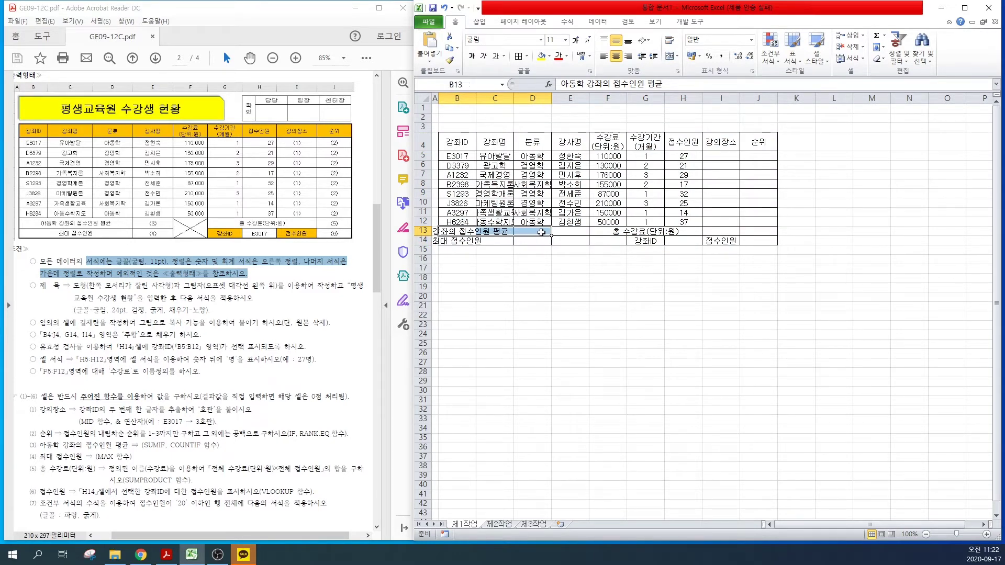
# Step: Merge and centre B13:D13, B14:D14, G13:I13 and F13:F14
pyautogui.click(668, 56)
pyautogui.press('Return')
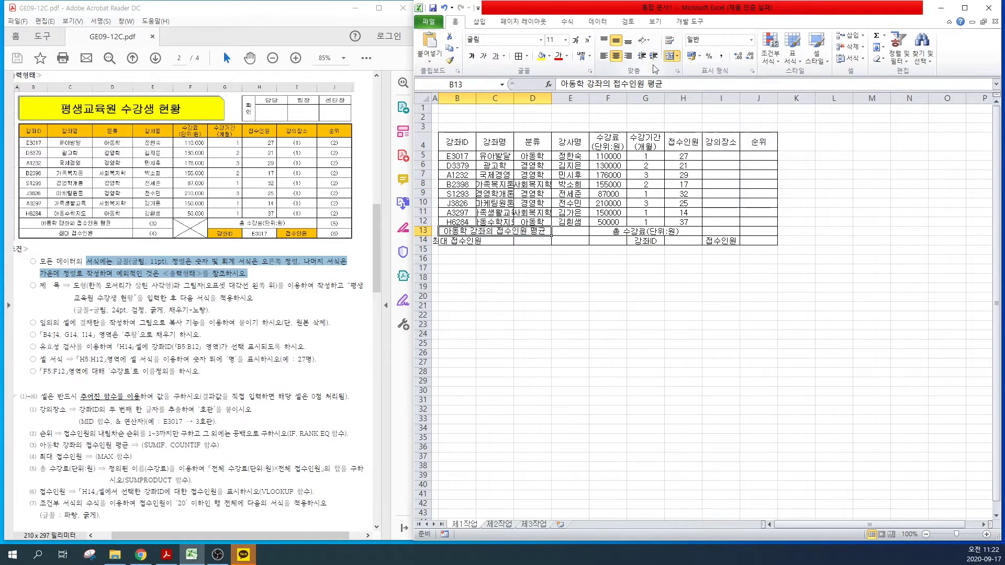
pyautogui.press('Down')
pyautogui.hotkey('shift', 'Right')
pyautogui.hotkey('shift', 'Right')
pyautogui.click(671, 57)
pyautogui.moveTo(645, 231); pyautogui.dragTo(721, 231)
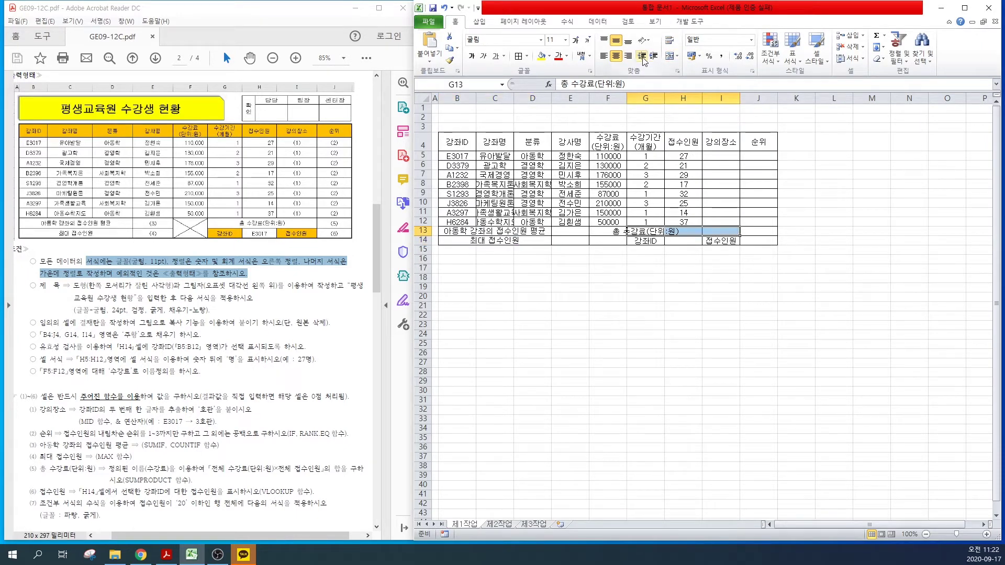
pyautogui.click(672, 57)
pyautogui.moveTo(608, 231); pyautogui.dragTo(608, 241)
pyautogui.click(672, 57)
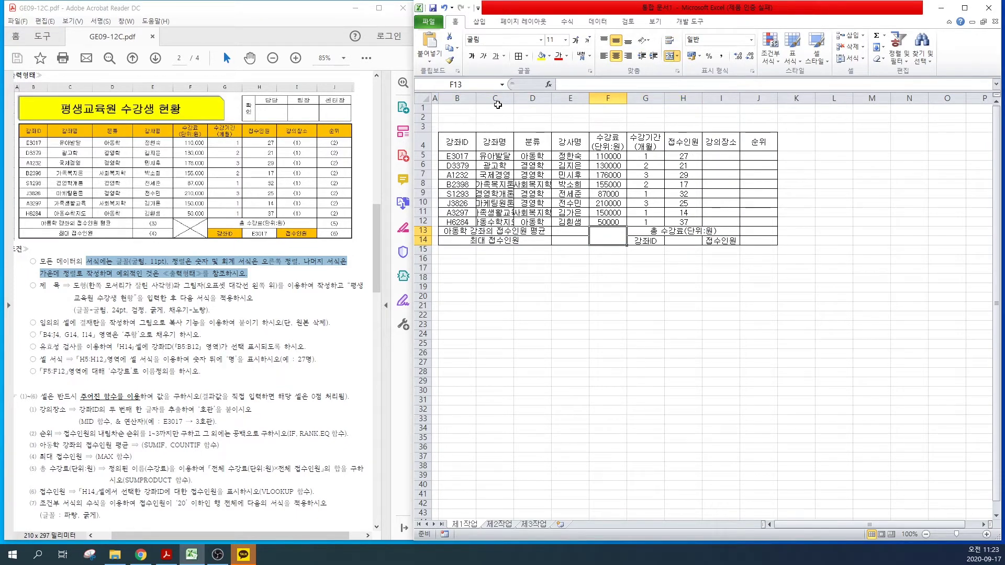
# Step: Widen columns C, D and F and give fees F5:F12 thousands separators
pyautogui.moveTo(513, 103); pyautogui.dragTo(591, 102)
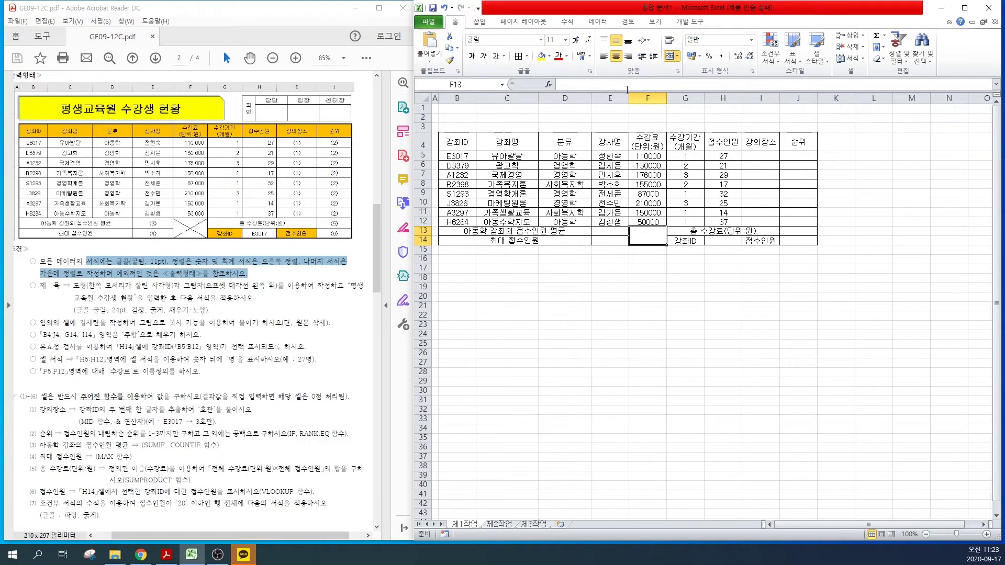
pyautogui.moveTo(666, 103); pyautogui.dragTo(680, 103)
pyautogui.moveTo(647, 156); pyautogui.dragTo(648, 220)
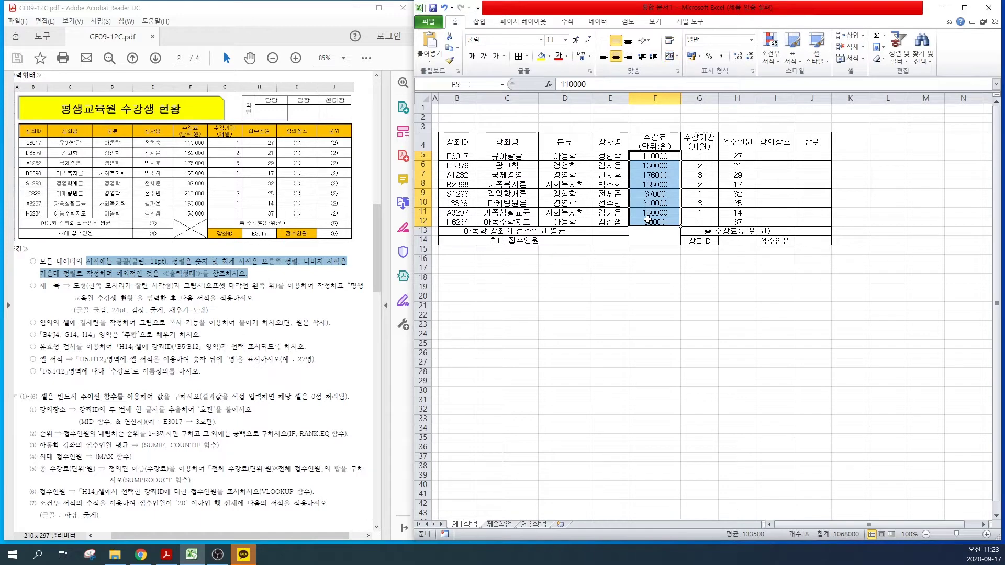
pyautogui.click(721, 55)
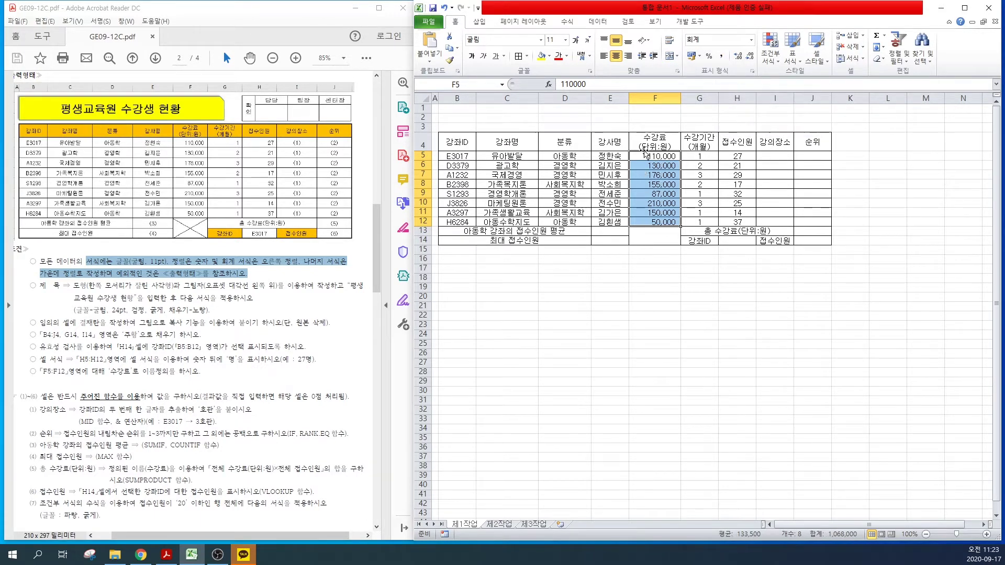
pyautogui.moveTo(643, 156); pyautogui.dragTo(738, 222)
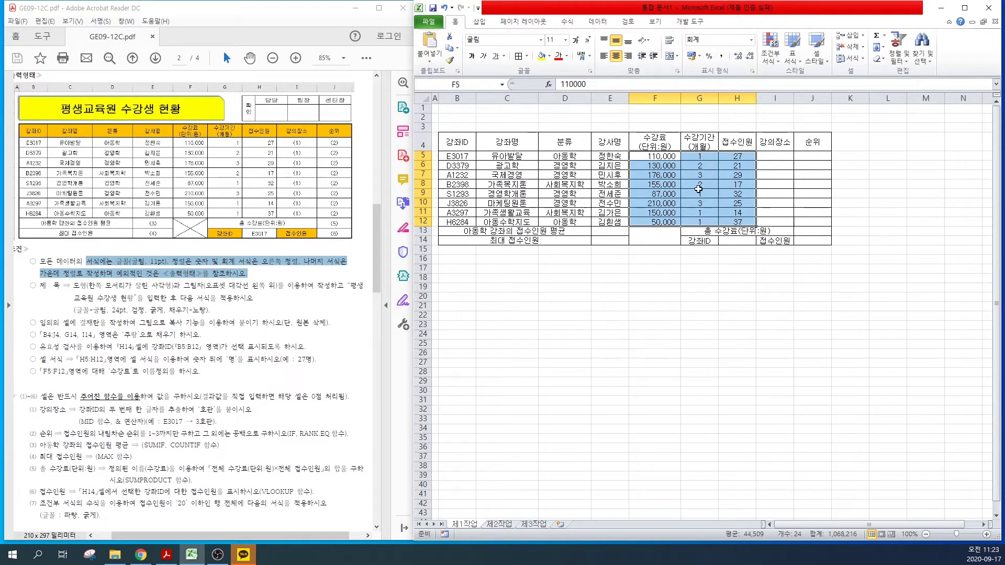
# Step: Right-align the figures in F5:H12 and give B4:J14 a thick outer border
pyautogui.click(627, 56)
pyautogui.click(609, 306)
pyautogui.moveTo(467, 145); pyautogui.dragTo(814, 242)
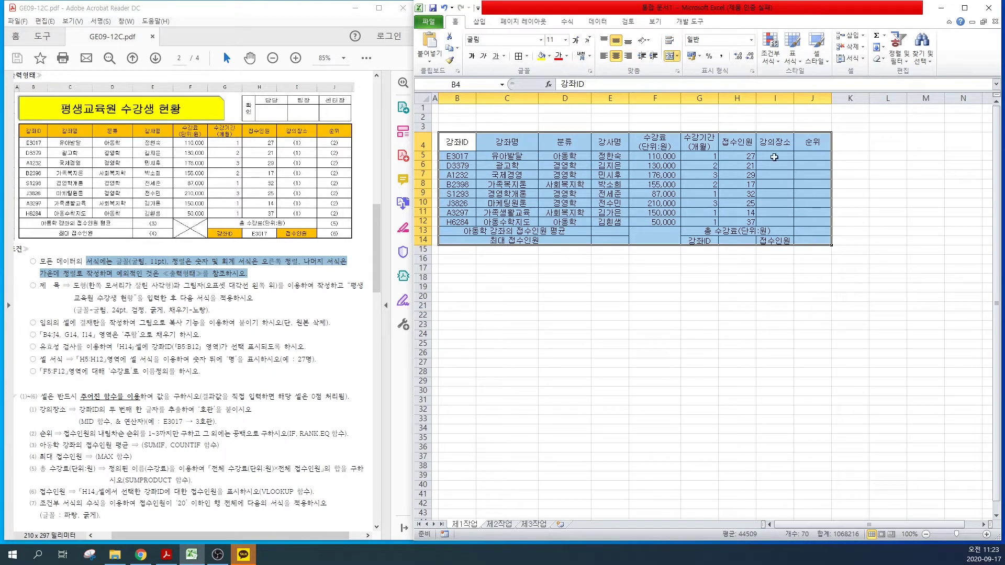
pyautogui.click(527, 56)
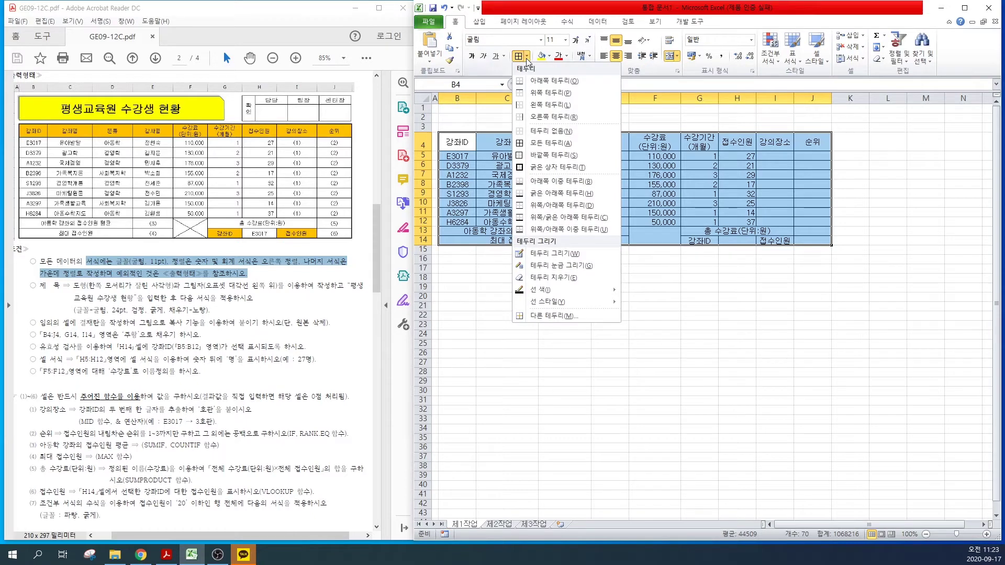
pyautogui.click(541, 167)
pyautogui.click(507, 290)
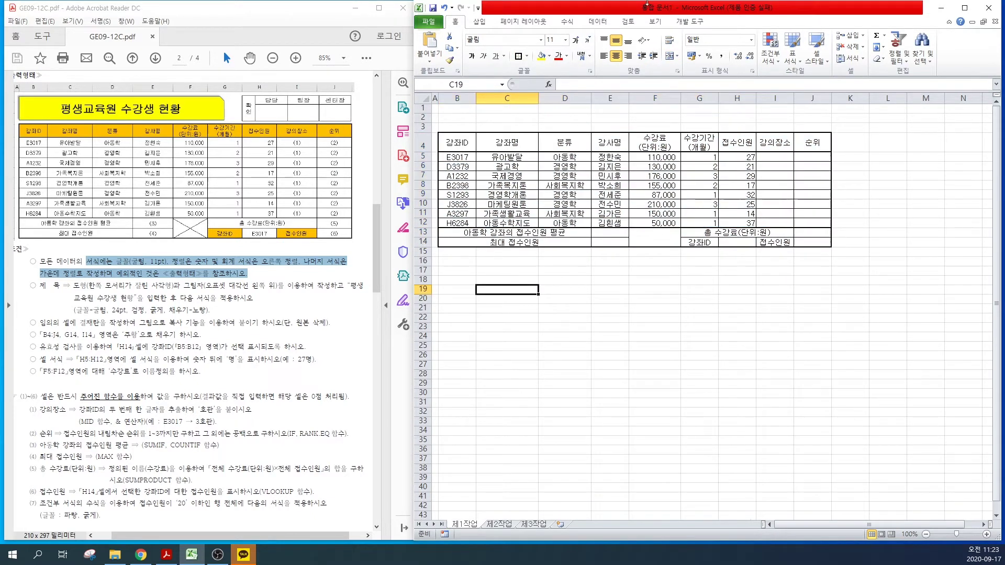
# Step: Add both diagonal borders to the merged F13:F14 cell to form an X
pyautogui.click(656, 239)
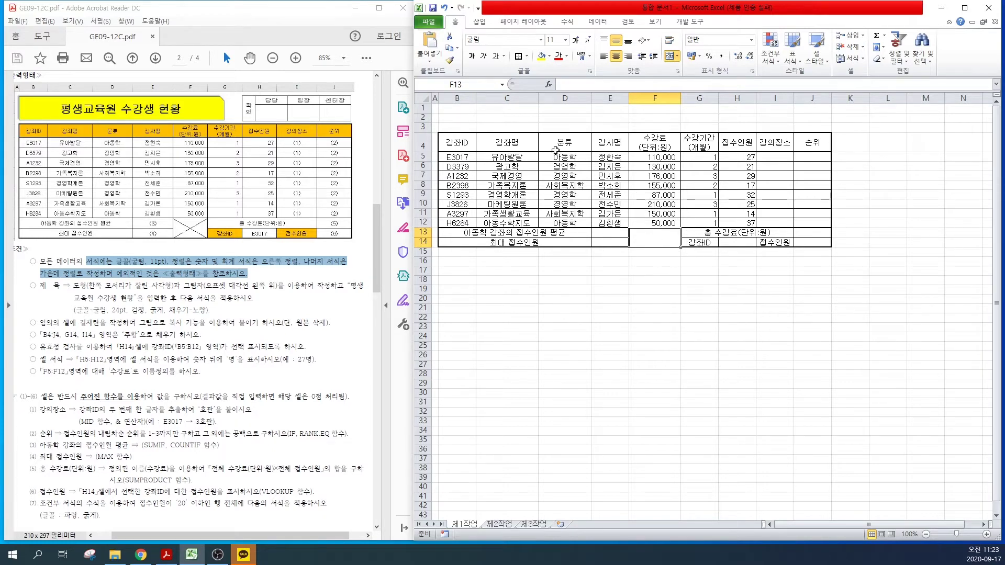
pyautogui.click(527, 56)
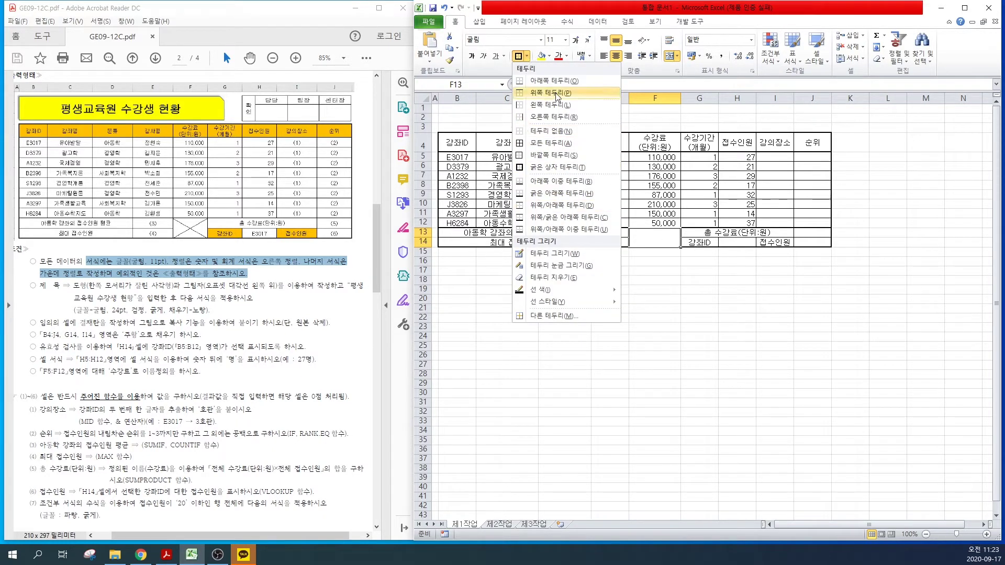
pyautogui.click(555, 317)
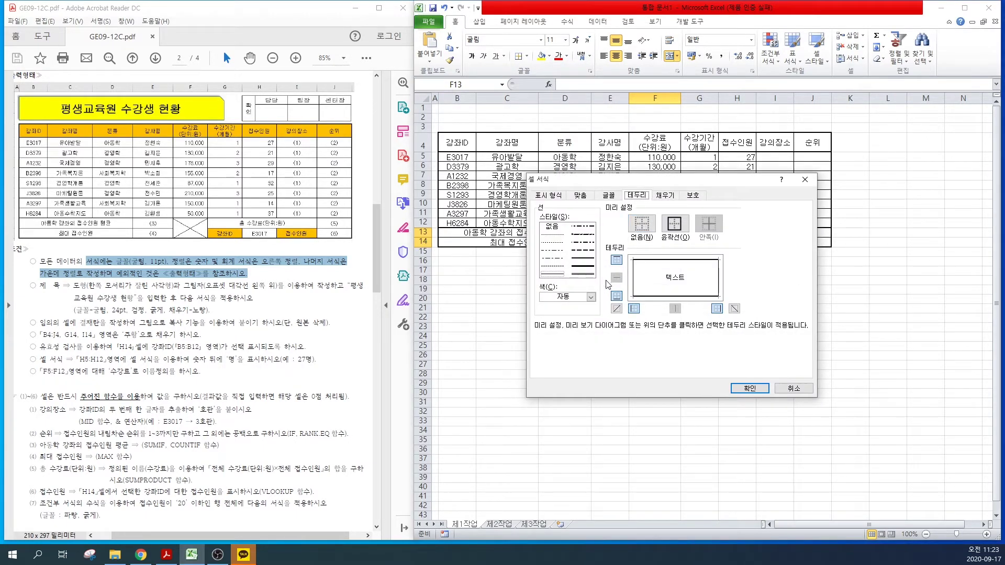
pyautogui.click(617, 308)
pyautogui.click(734, 308)
pyautogui.click(748, 390)
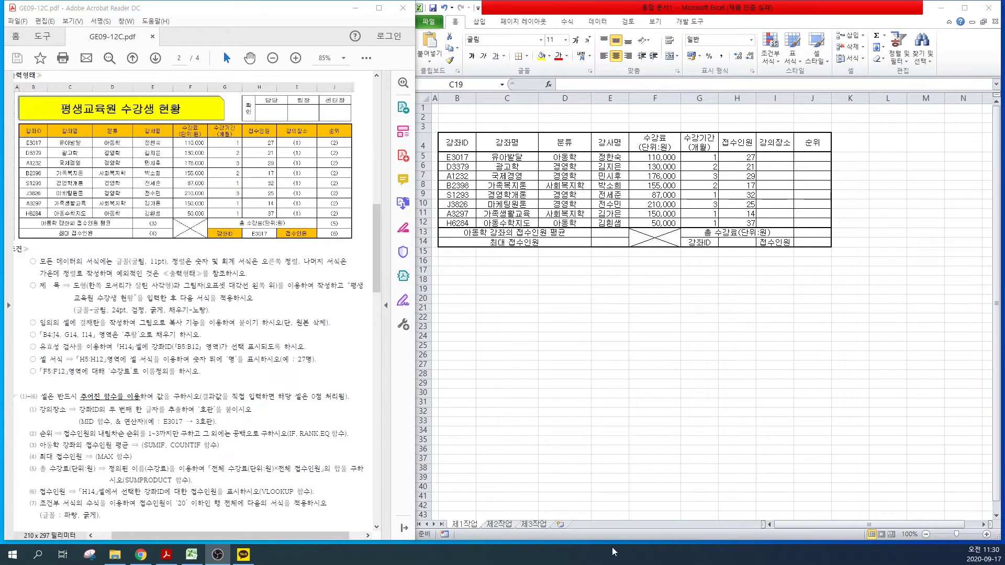
pyautogui.click(591, 303)
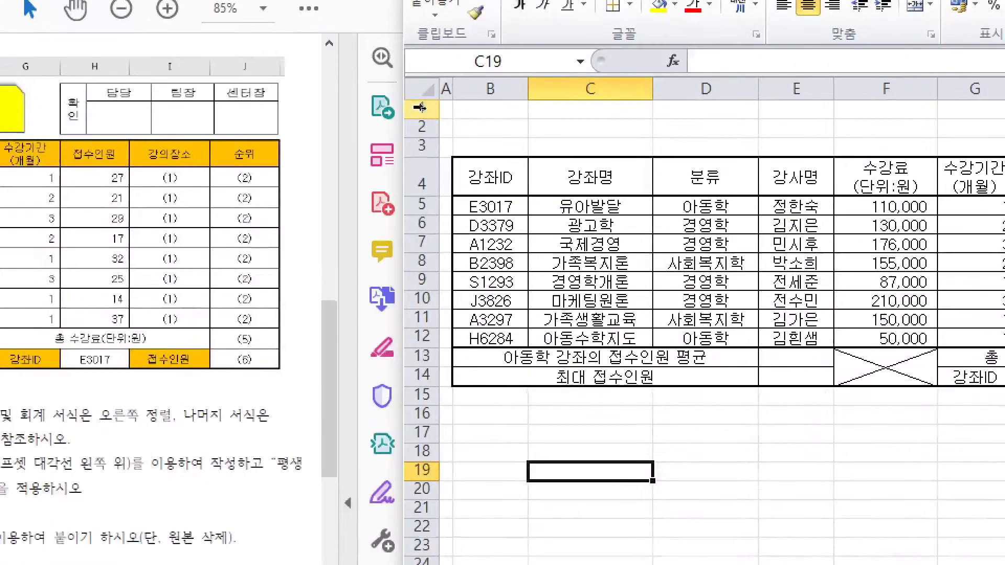
# Step: Make rows 1 to 3 taller to leave room for the title
pyautogui.moveTo(420, 107); pyautogui.dragTo(419, 146)
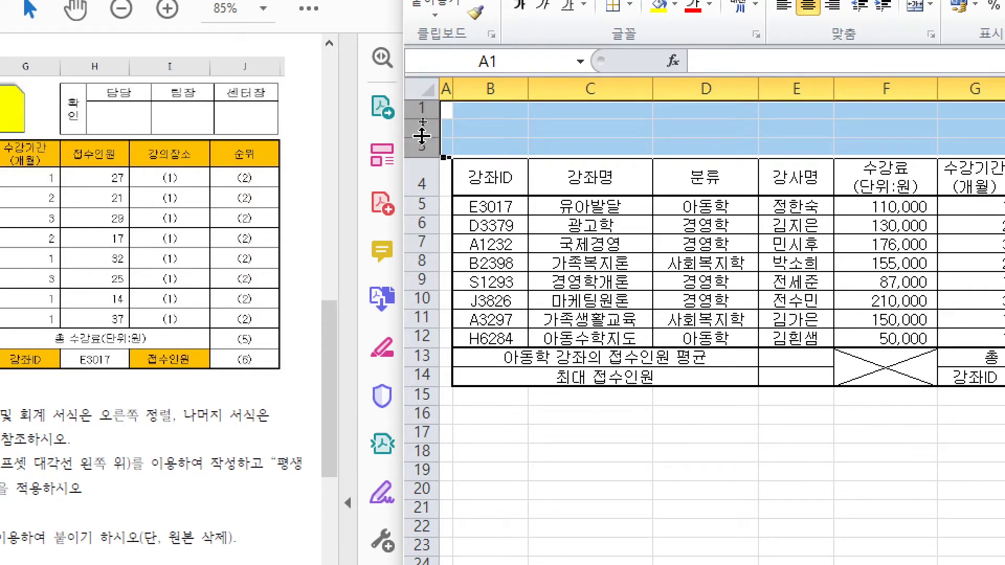
pyautogui.moveTo(422, 137); pyautogui.dragTo(422, 152)
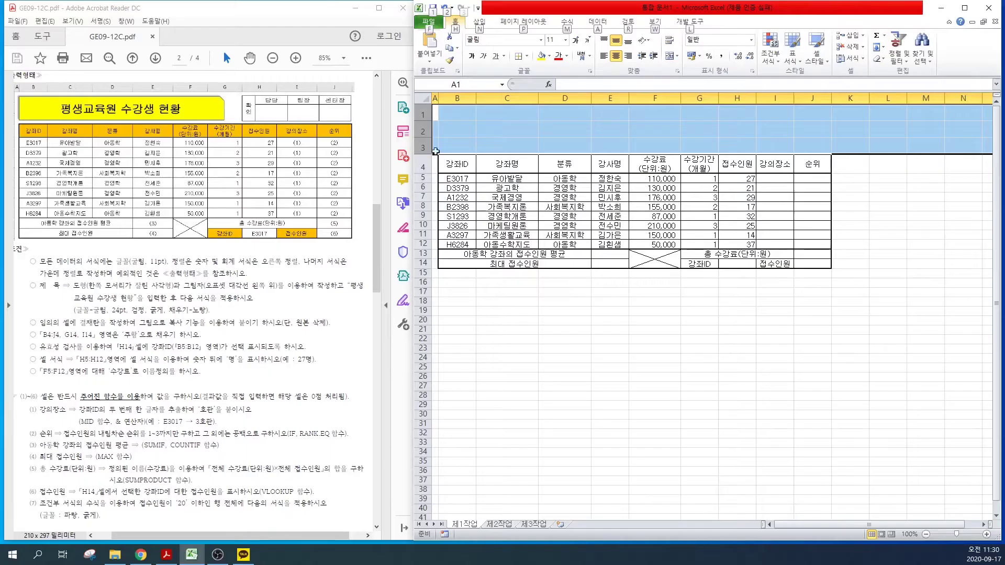
pyautogui.click(514, 143)
# Step: Draw a snip-corner rectangle across B1:G3 reading 평생교육원 수강생 현황
pyautogui.click(479, 22)
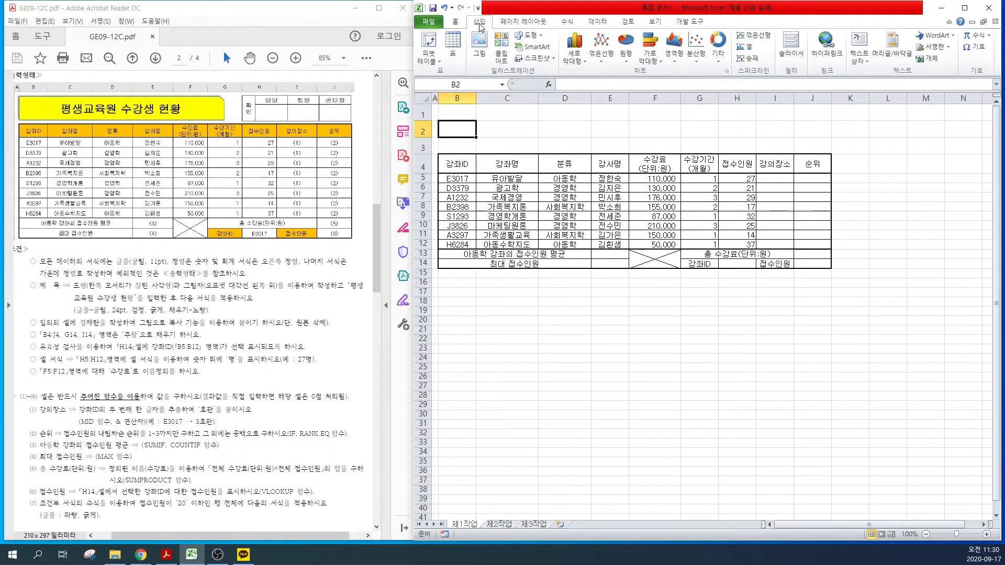
pyautogui.click(531, 35)
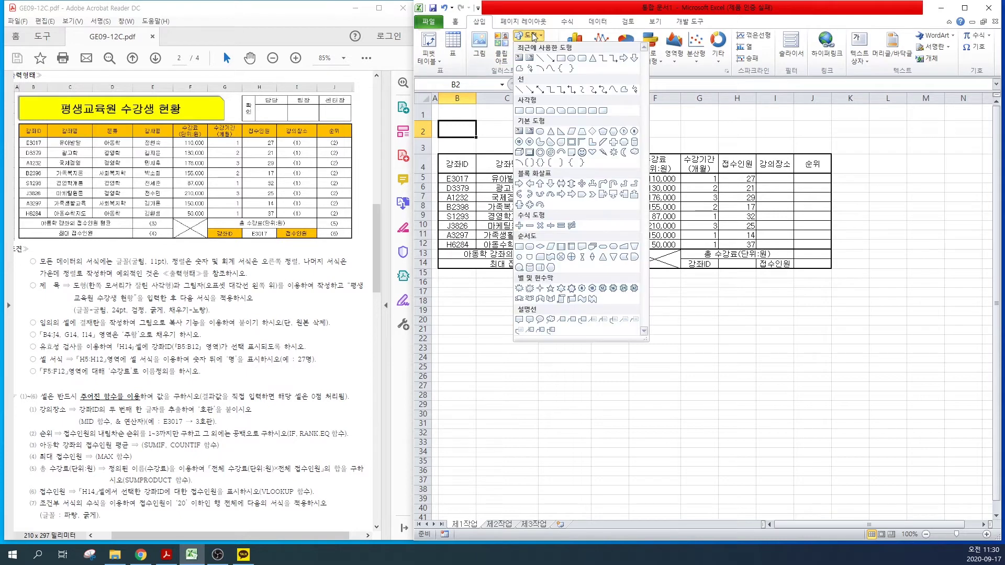
pyautogui.click(540, 111)
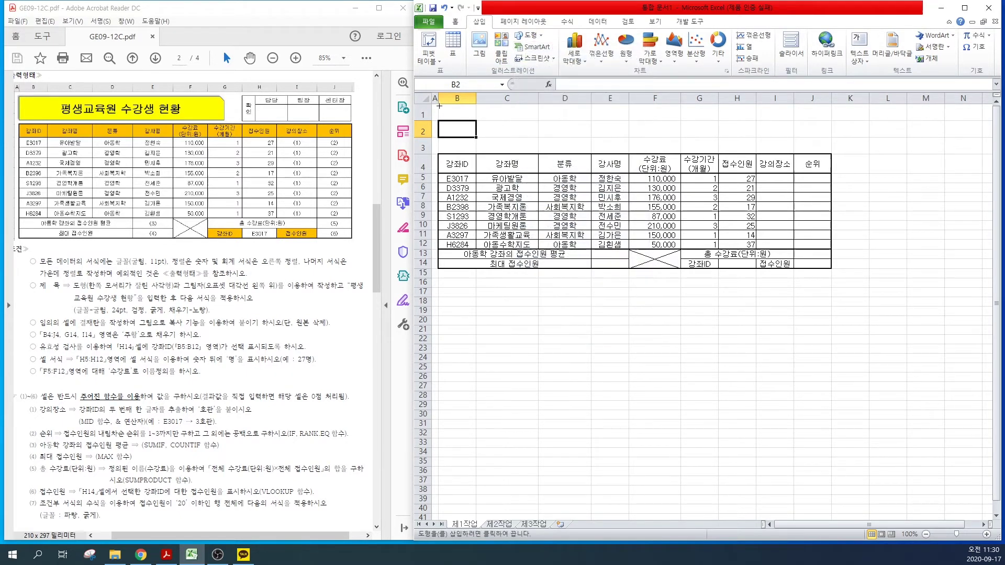
pyautogui.moveTo(438, 108)
pyautogui.mouseDown()
pyautogui.moveTo(625, 148)
pyautogui.moveTo(701, 149)
pyautogui.mouseUp()
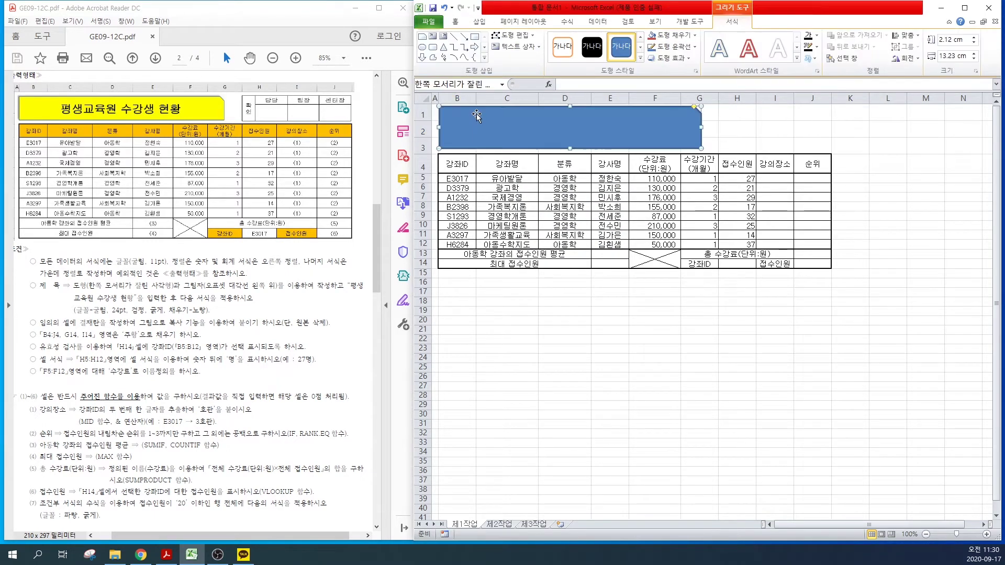
pyautogui.write('평생교육원 수강생 현황')
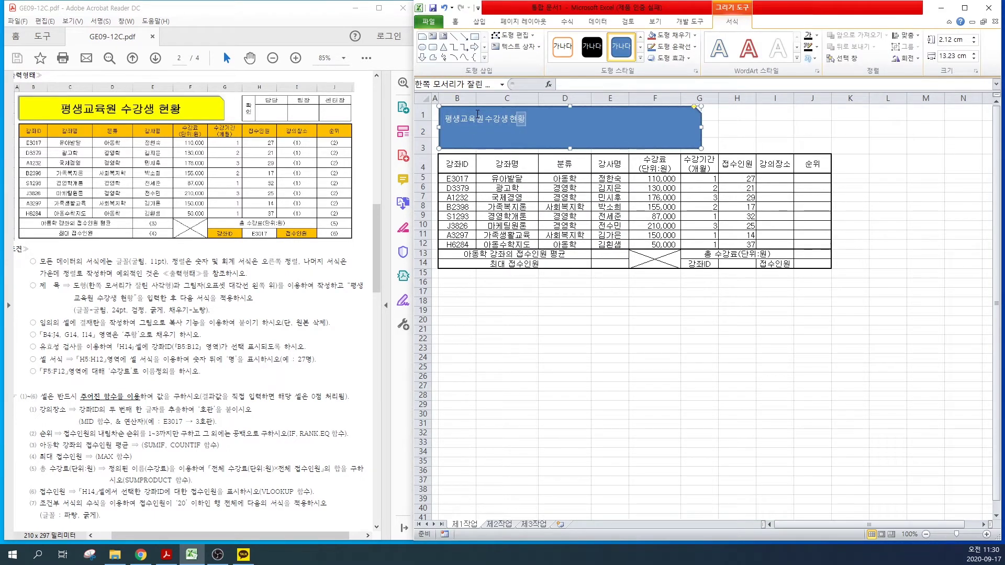
# Step: Give the title shape a bottom-right outer shadow
pyautogui.moveTo(73, 286); pyautogui.dragTo(213, 309)
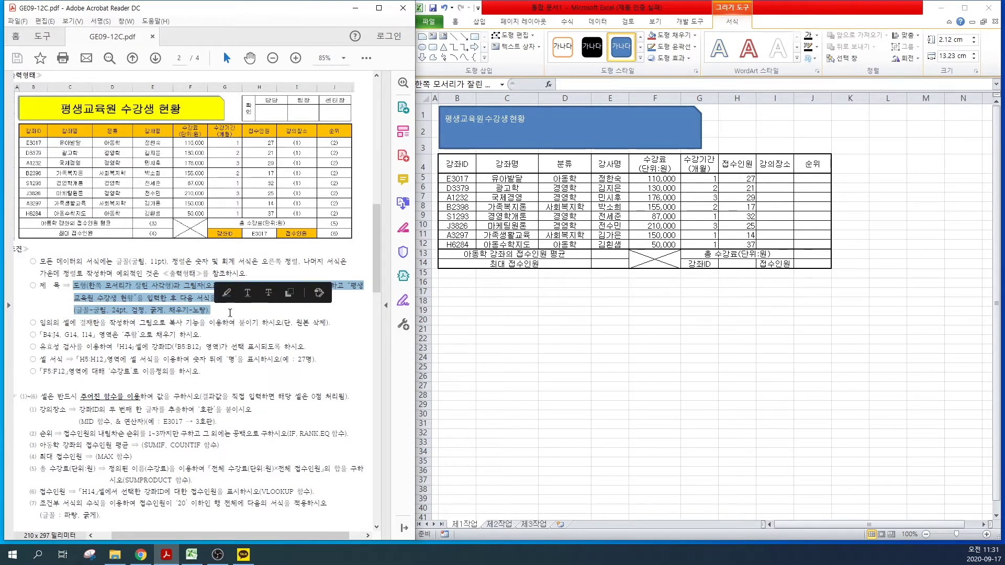
pyautogui.click(560, 119)
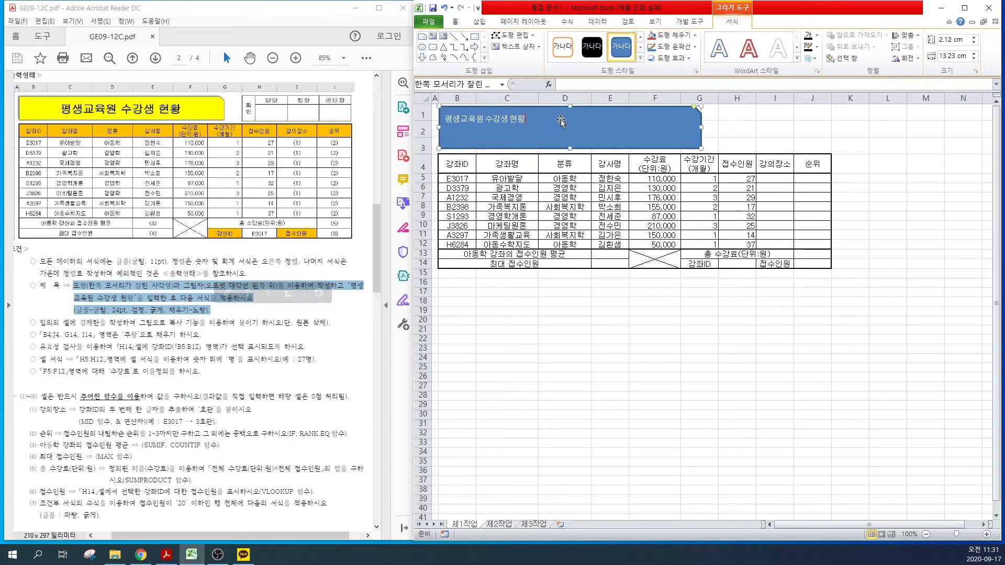
pyautogui.click(561, 119)
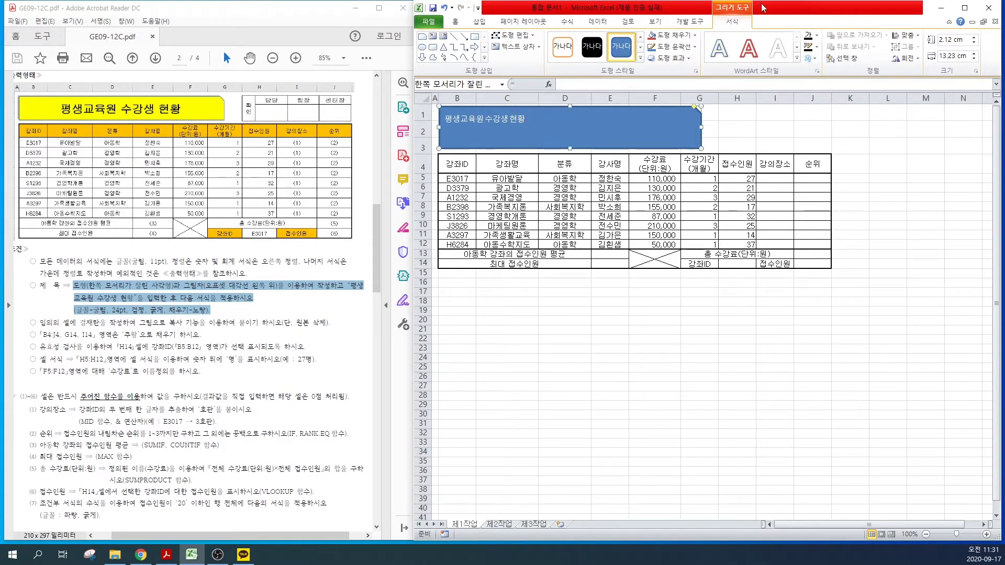
pyautogui.click(730, 9)
pyautogui.click(667, 38)
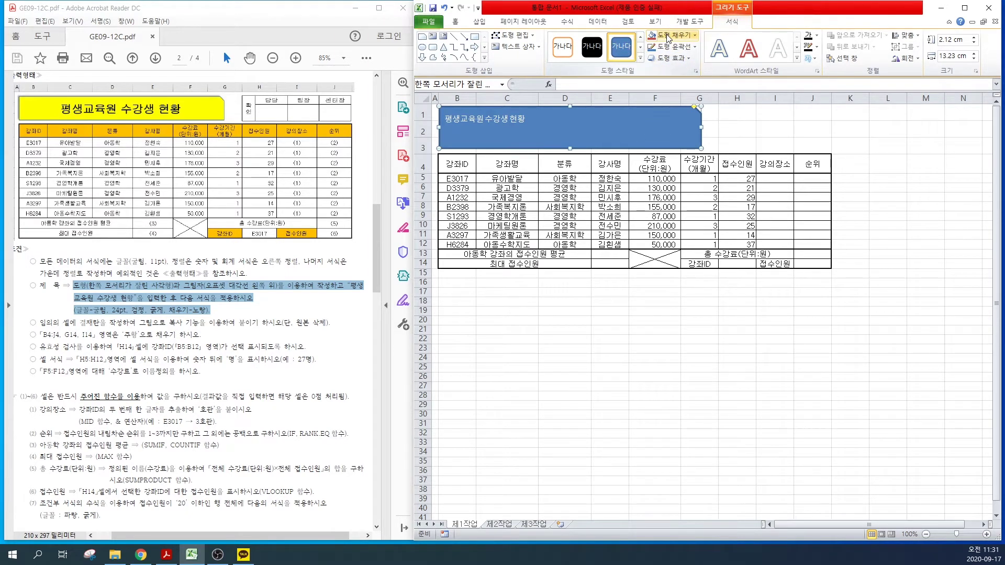
pyautogui.click(671, 59)
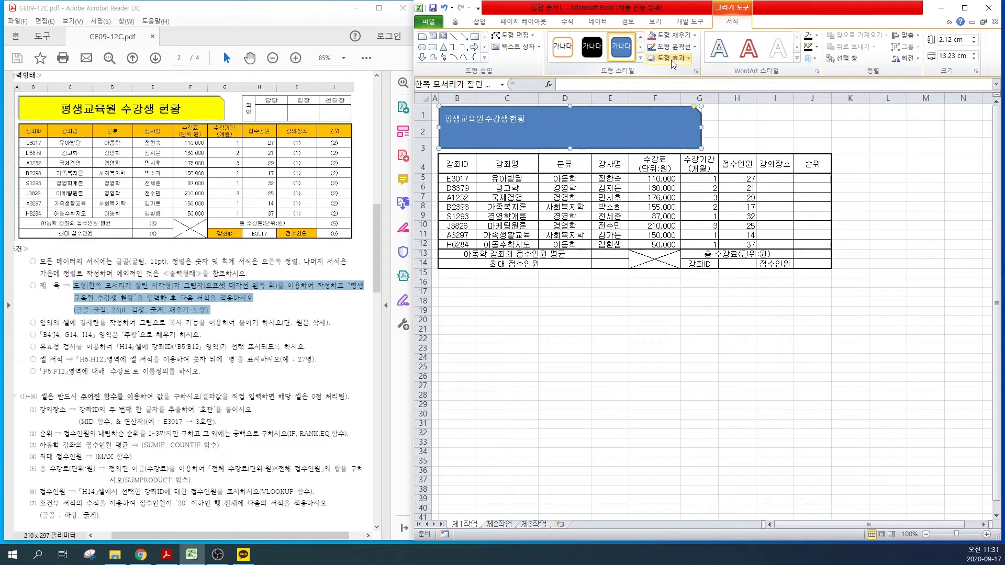
pyautogui.click(675, 60)
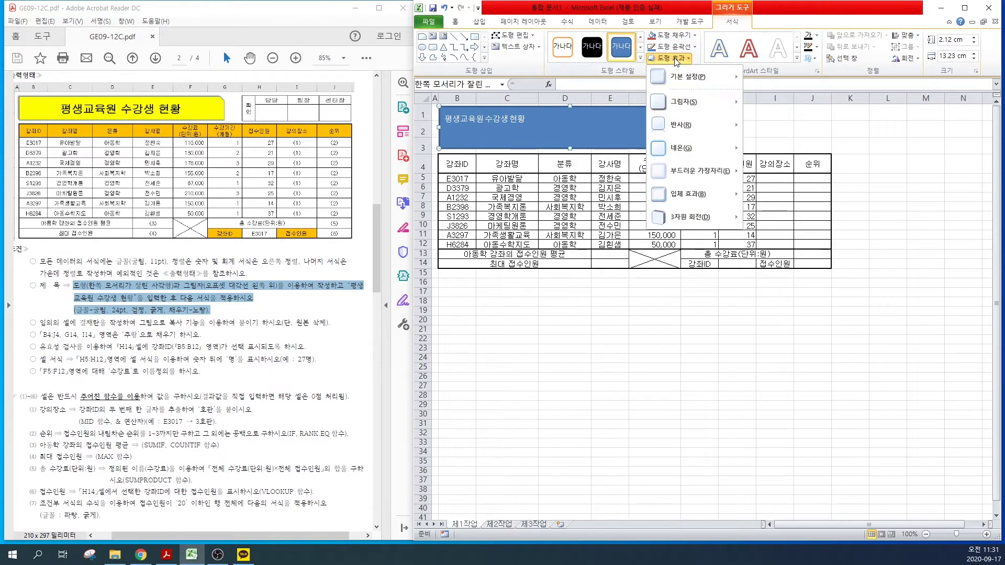
pyautogui.moveTo(676, 104)
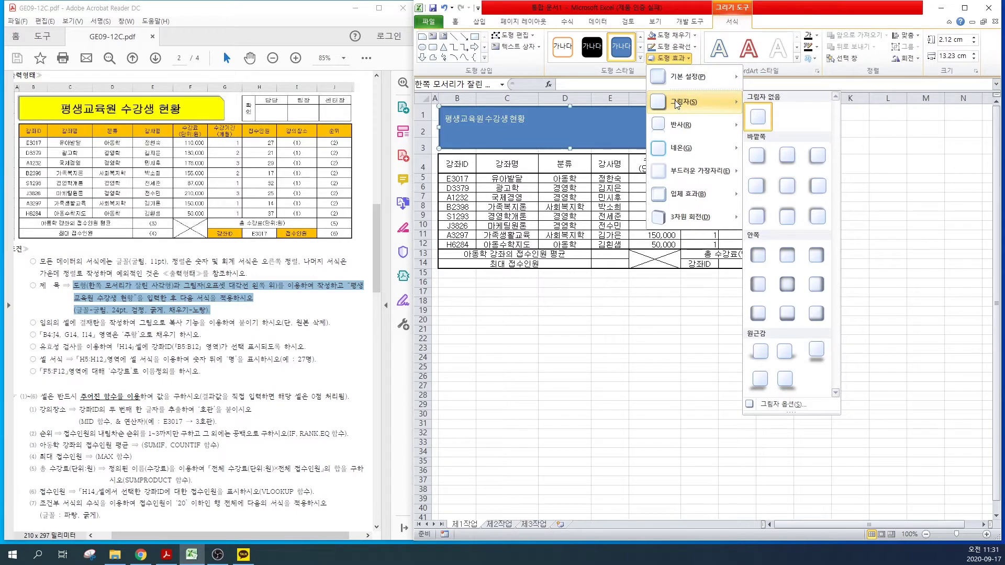
pyautogui.click(816, 216)
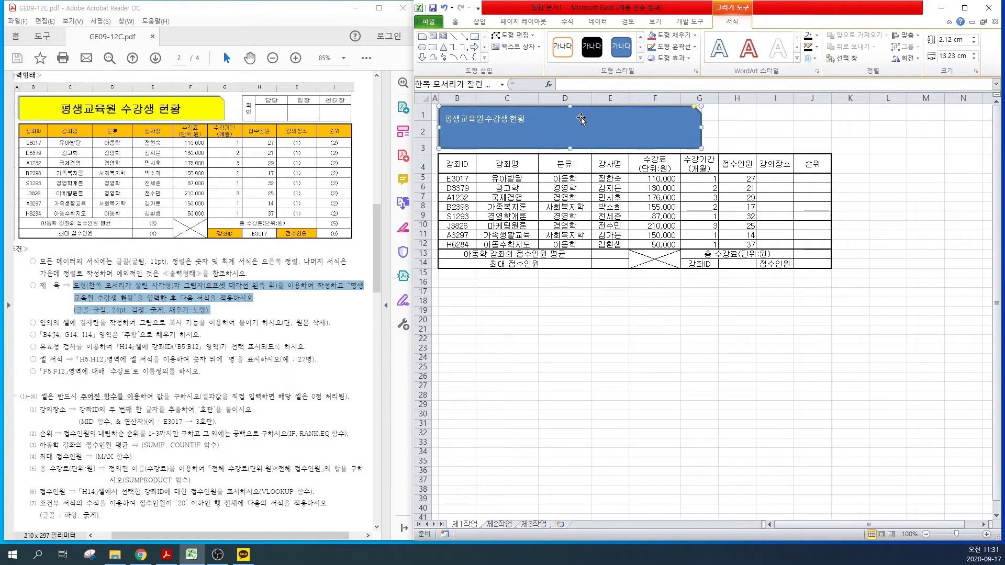
# Step: Set the title shape's text to 굴림, 24 pt, bold and black
pyautogui.click(455, 22)
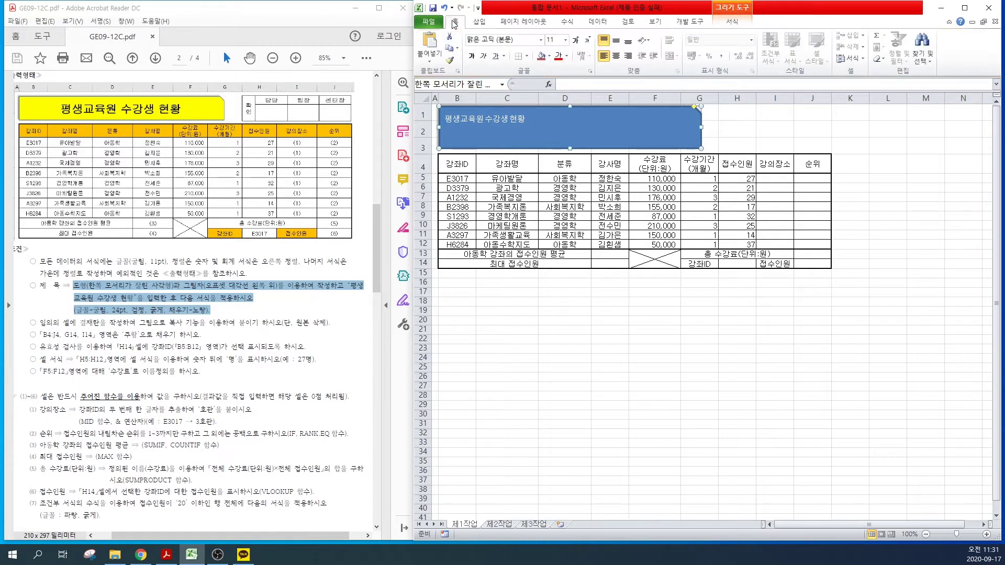
pyautogui.click(521, 40)
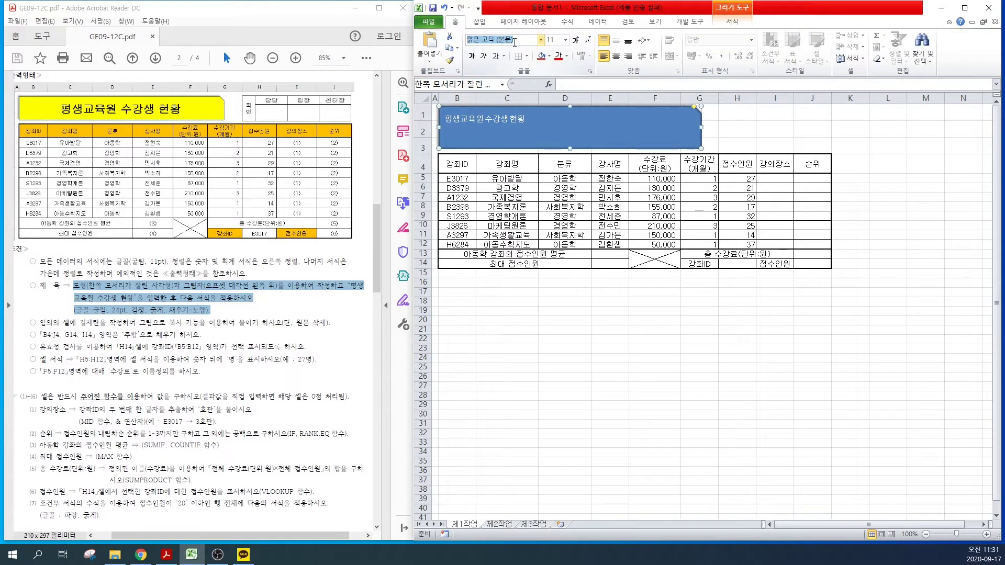
pyautogui.write('굴림')
pyautogui.press('Return')
pyautogui.click(565, 40)
pyautogui.click(553, 156)
pyautogui.click(471, 56)
pyautogui.click(567, 56)
pyautogui.click(567, 90)
# Step: Fill the title shape yellow and centre its text horizontally and vertically
pyautogui.click(549, 55)
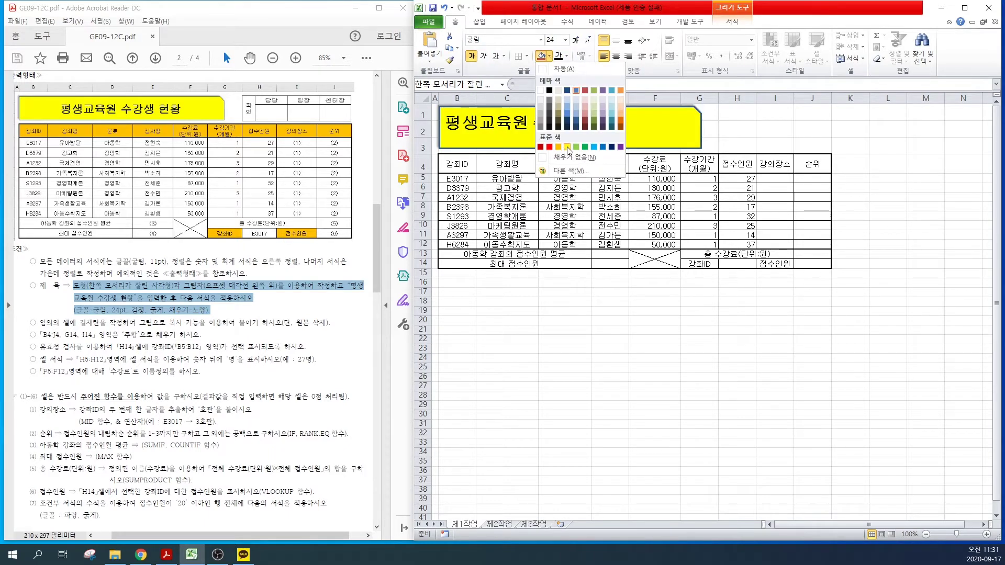
pyautogui.click(568, 147)
pyautogui.click(616, 56)
pyautogui.click(616, 40)
pyautogui.click(564, 292)
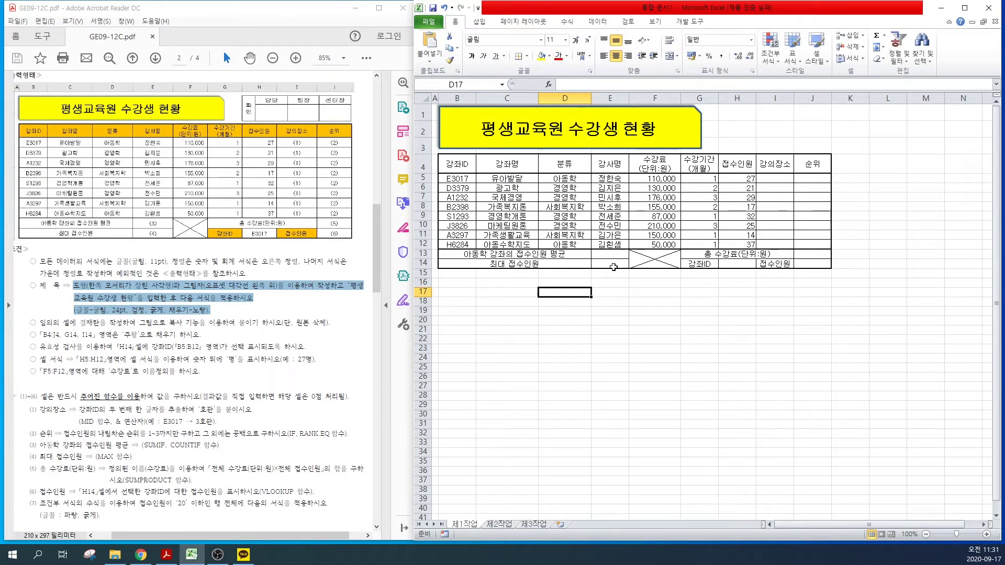
# Step: Highlight the approval-box instruction in the task PDF, then go to the 제2작업 sheet
pyautogui.click(73, 323)
pyautogui.moveTo(80, 322); pyautogui.dragTo(282, 323)
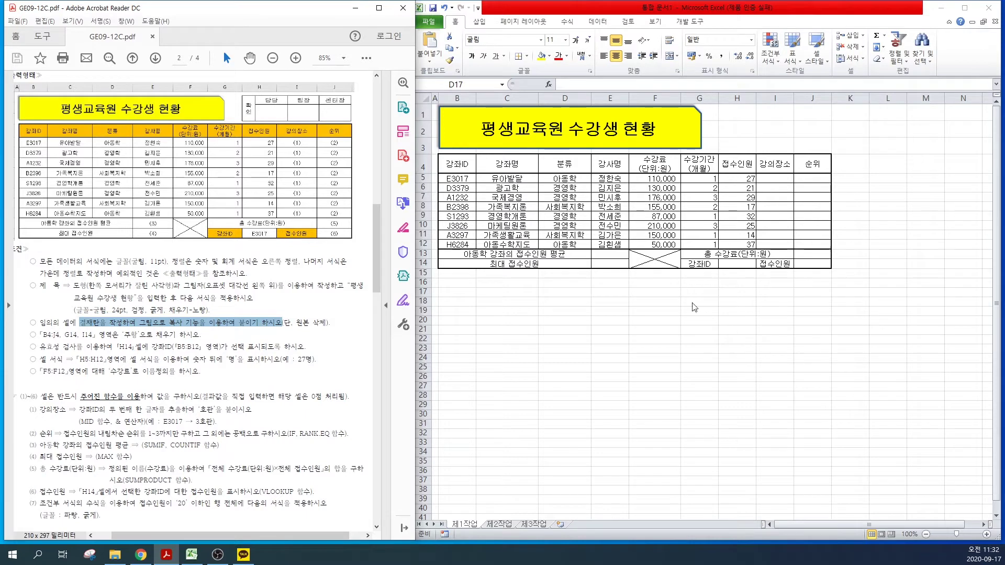
pyautogui.hotkey('alt', 'Tab')
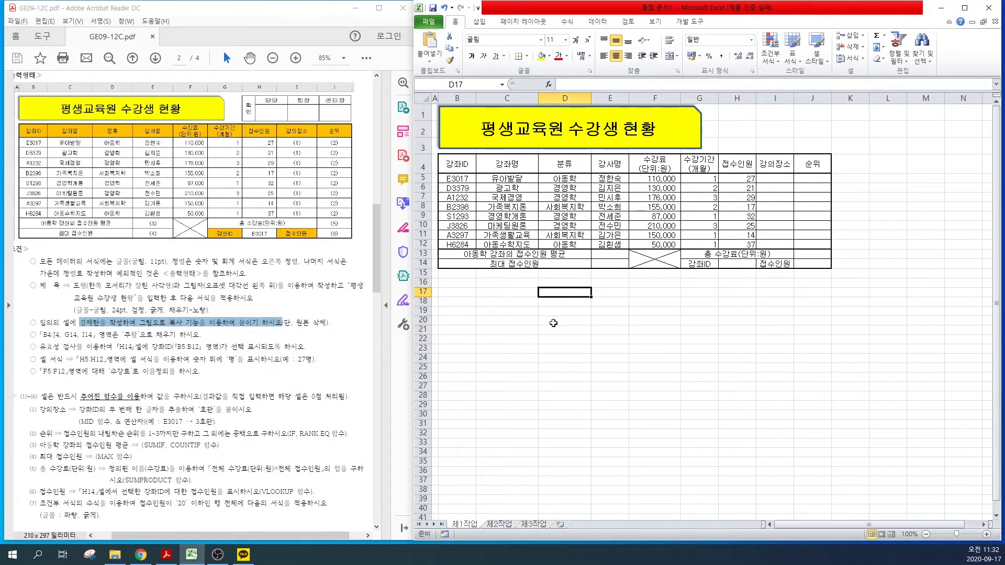
pyautogui.click(491, 523)
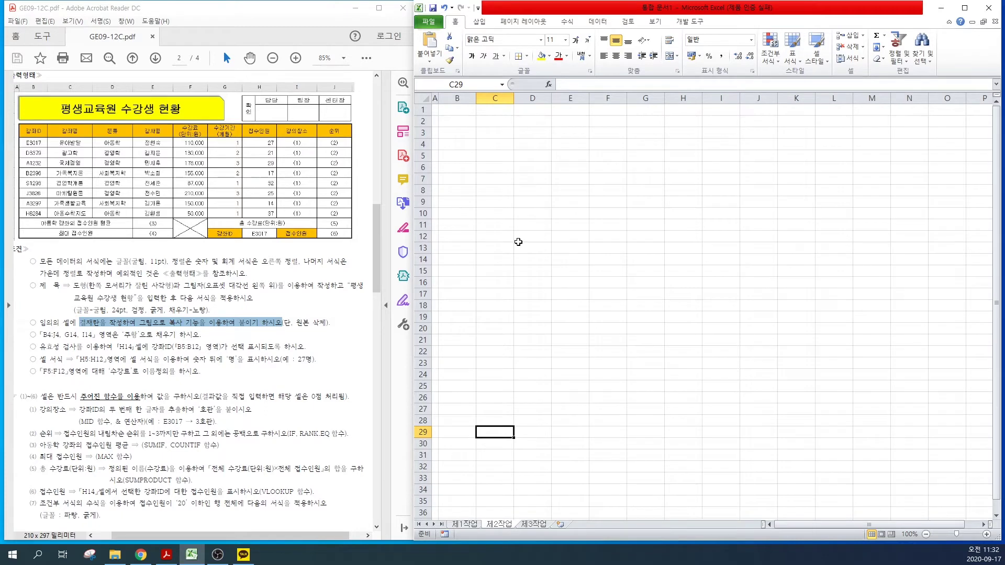
# Step: Apply all borders to the approval box range D11:G12
pyautogui.moveTo(519, 223); pyautogui.dragTo(645, 238)
pyautogui.hotkey('ctrl', '1')
pyautogui.press('Escape')
pyautogui.click(525, 56)
pyautogui.click(538, 151)
# Step: Merge D11:D12 as 확인, enter 담당, 팀장, 센터장, narrow column D and heighten row 12
pyautogui.moveTo(529, 236); pyautogui.dragTo(638, 222)
pyautogui.hotkey('alt', 'h')
pyautogui.write('mc확')
pyautogui.hotkey('alt', 'Return')
pyautogui.write('인')
pyautogui.write('담당')
pyautogui.press('Return')
pyautogui.write('팀장')
pyautogui.press('Return')
pyautogui.write('센터장')
pyautogui.click(532, 282)
pyautogui.moveTo(550, 99); pyautogui.dragTo(533, 100)
pyautogui.moveTo(424, 242); pyautogui.dragTo(424, 255)
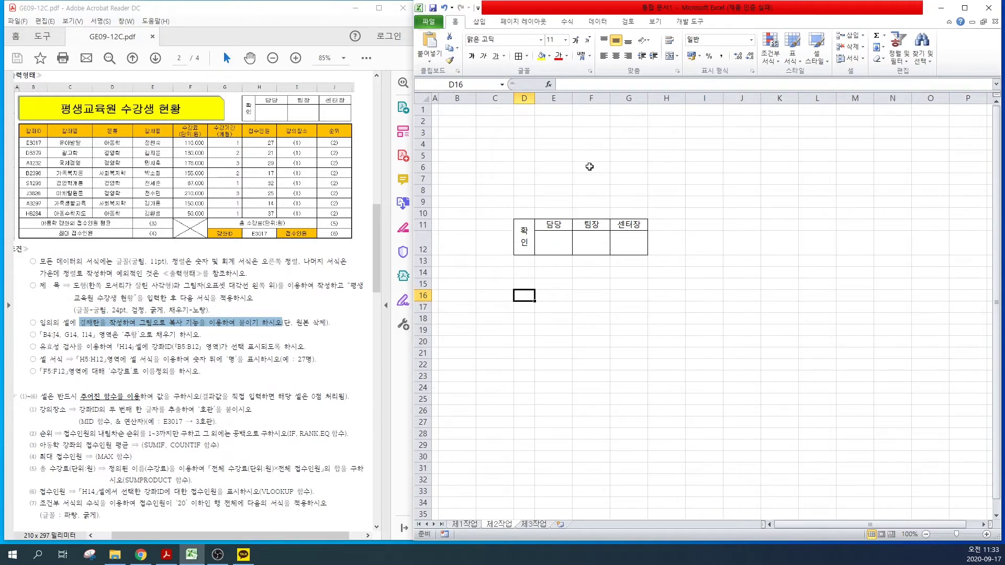
# Step: Copy the approval box D11:G12 as a picture and return to 제1작업
pyautogui.moveTo(523, 237); pyautogui.dragTo(617, 241)
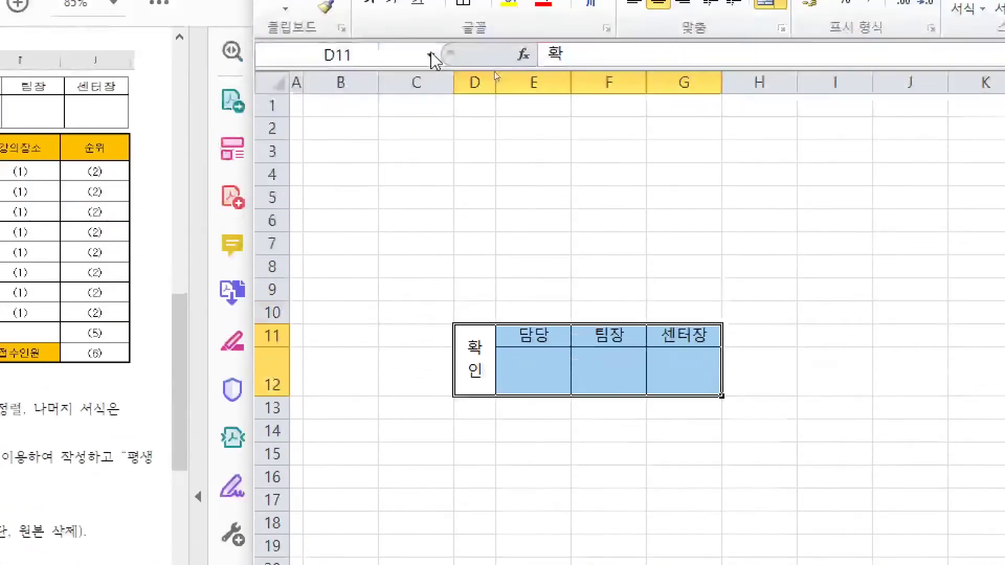
pyautogui.press('alt')
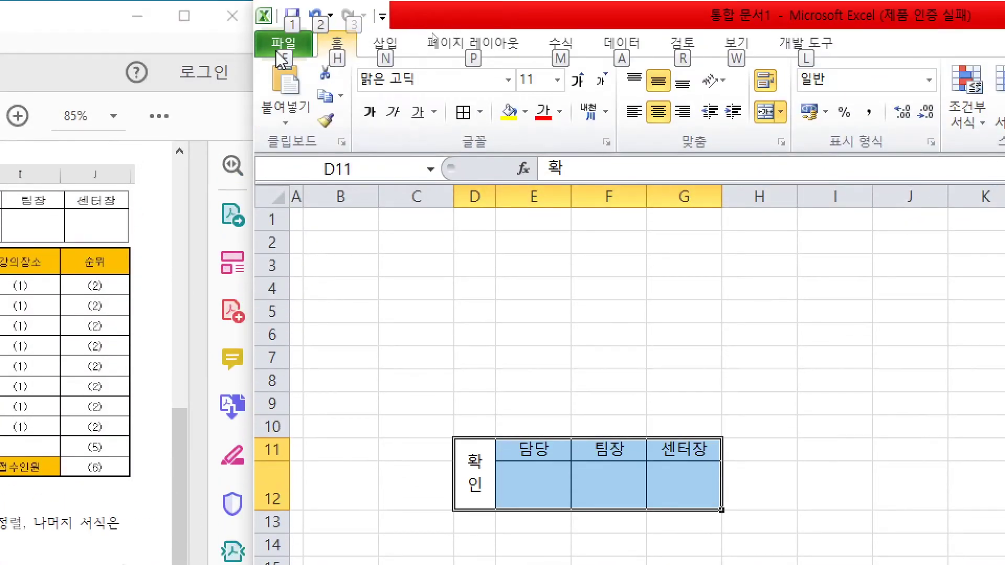
pyautogui.click(340, 96)
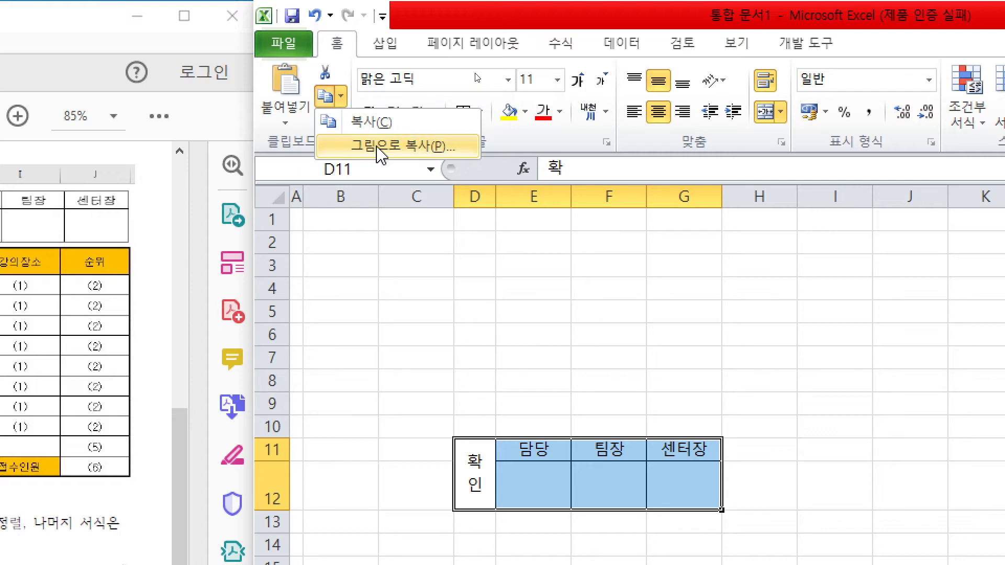
pyautogui.click(380, 151)
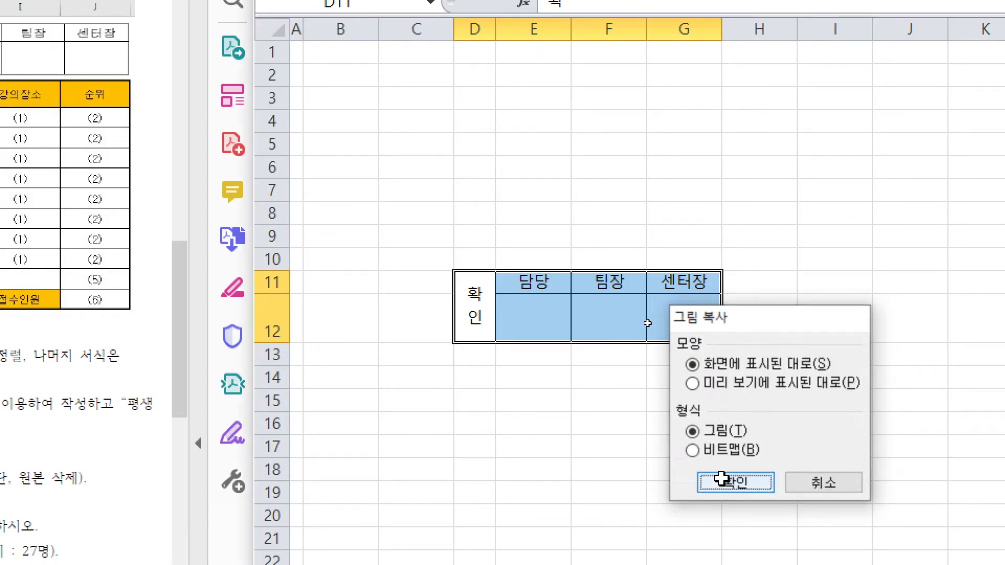
pyautogui.click(724, 482)
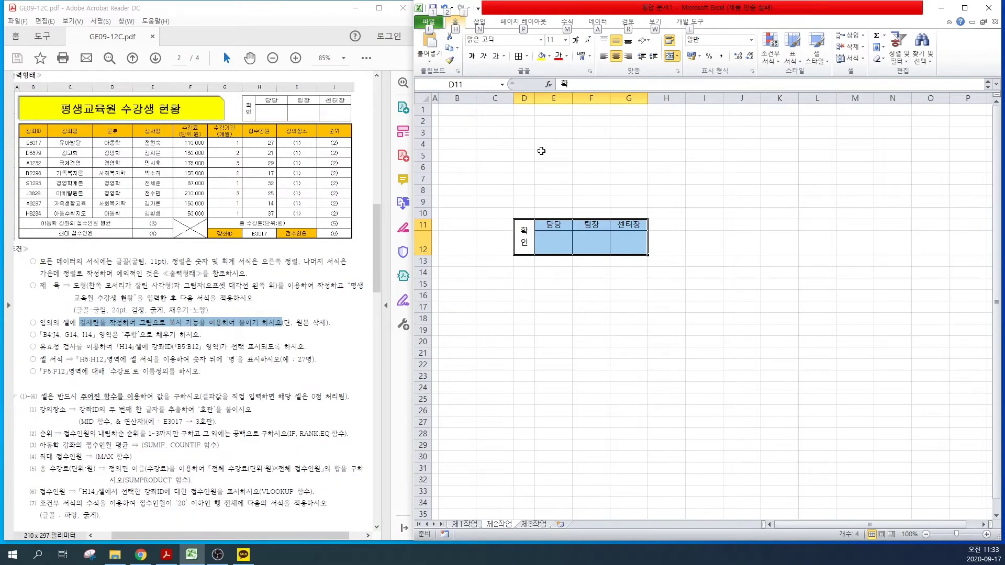
pyautogui.click(463, 523)
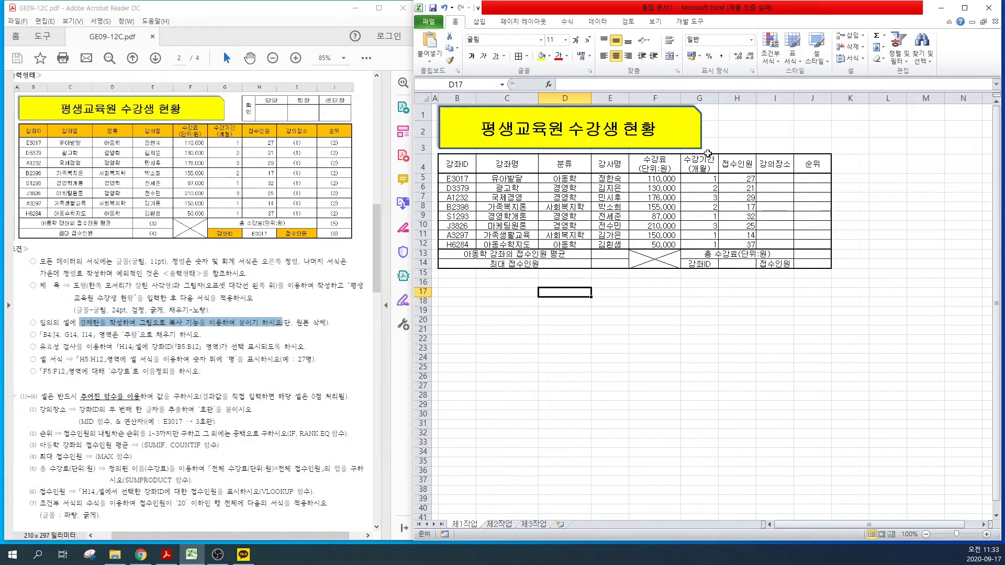
# Step: Paste the approval-box picture at H1 beside the title and zoom the sheet to 130%
pyautogui.click(726, 113)
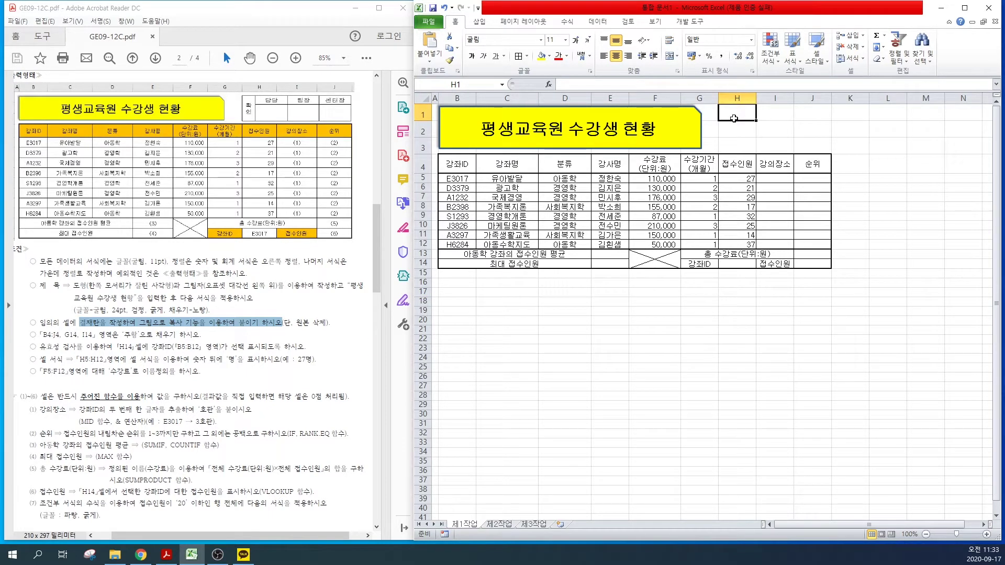
pyautogui.hotkey('ctrl', 'v')
pyautogui.moveTo(733, 120); pyautogui.dragTo(718, 124)
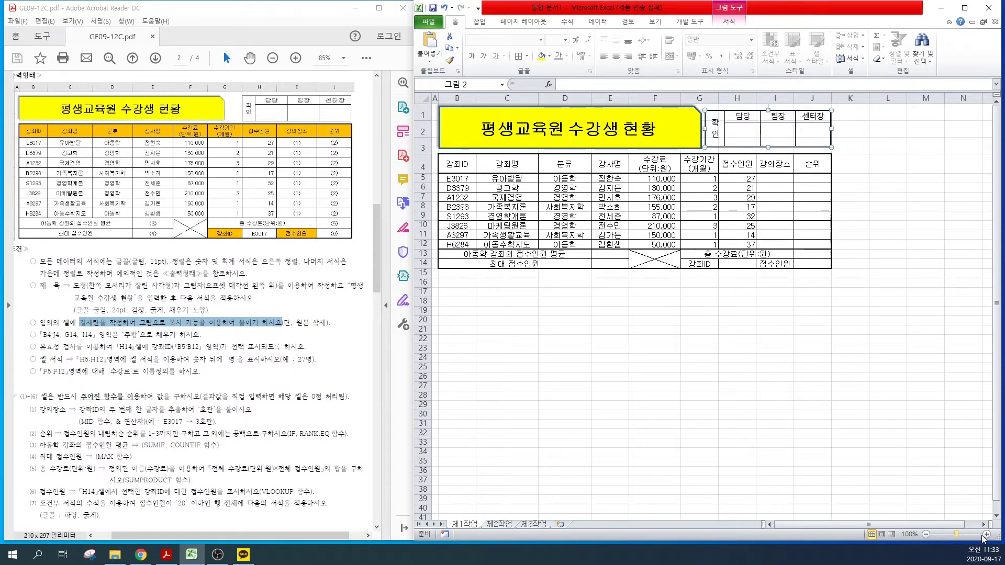
pyautogui.click(987, 534)
pyautogui.click(986, 534)
pyautogui.click(986, 534)
pyautogui.moveTo(44, 335); pyautogui.dragTo(192, 338)
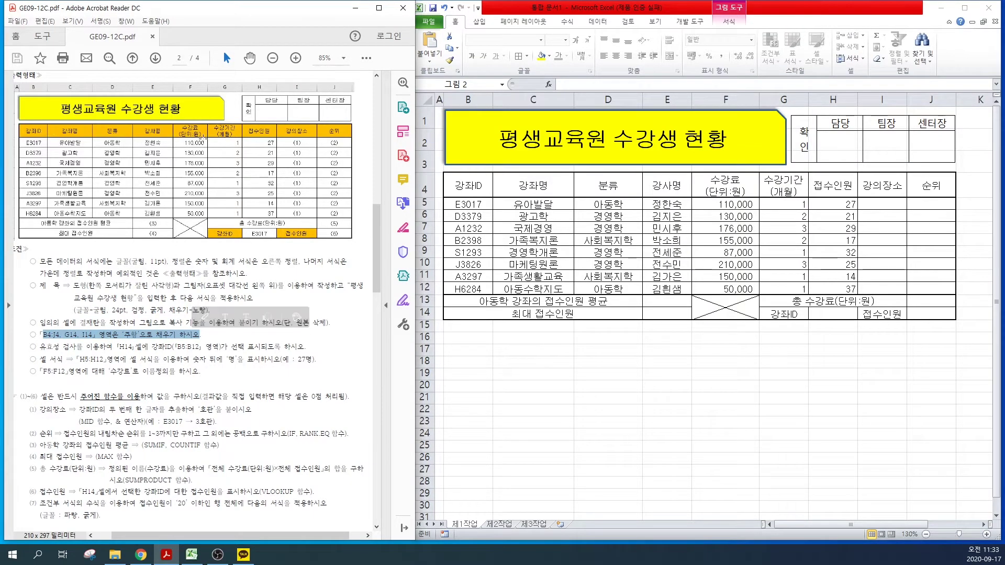
pyautogui.click(417, 180)
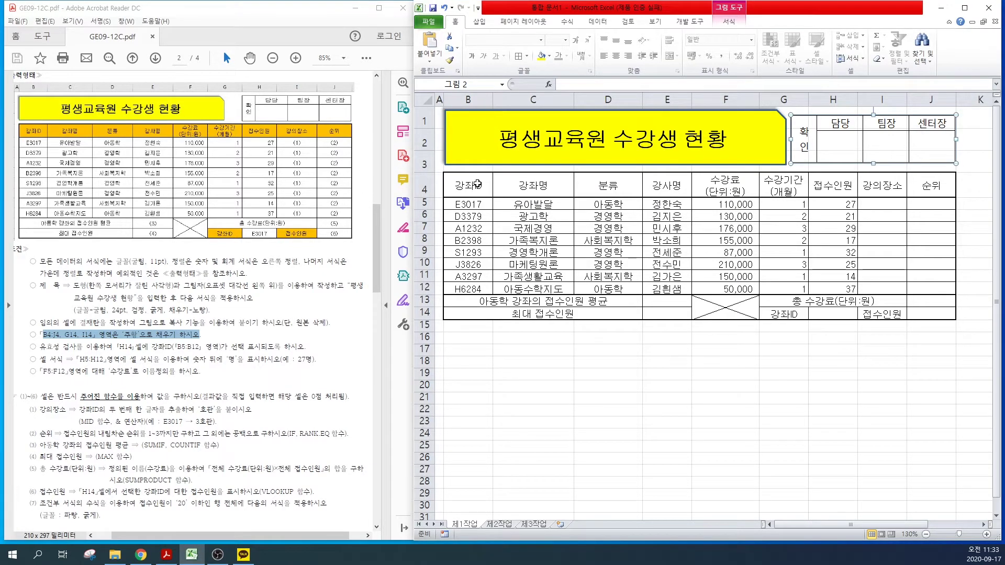
# Step: Fill the header row B4:J4 and cells G14 and I14 with orange
pyautogui.moveTo(471, 184); pyautogui.dragTo(912, 185)
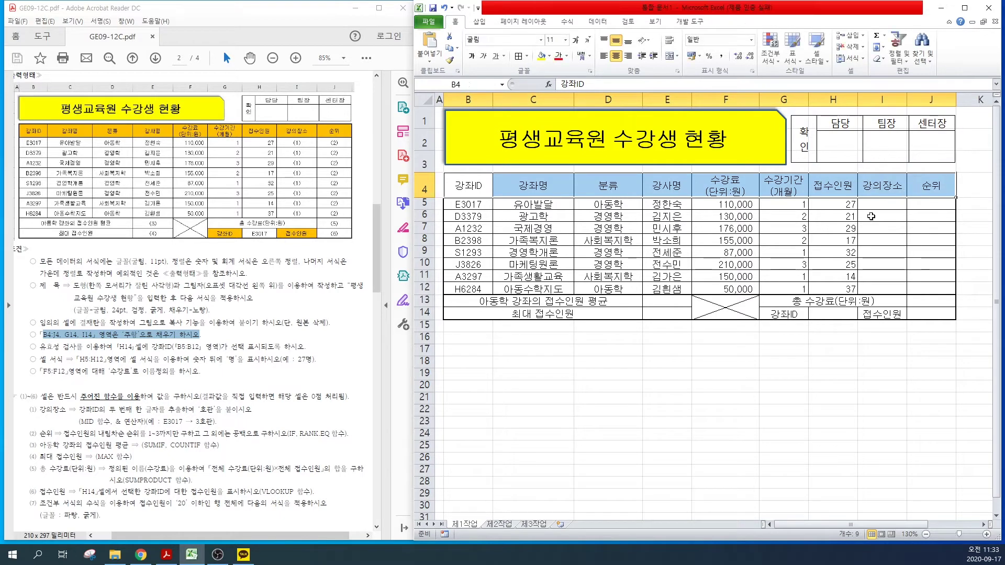
pyautogui.keyDown('ctrl'); pyautogui.click(778, 314); pyautogui.keyUp('ctrl')
pyautogui.keyDown('ctrl'); pyautogui.click(875, 314); pyautogui.keyUp('ctrl')
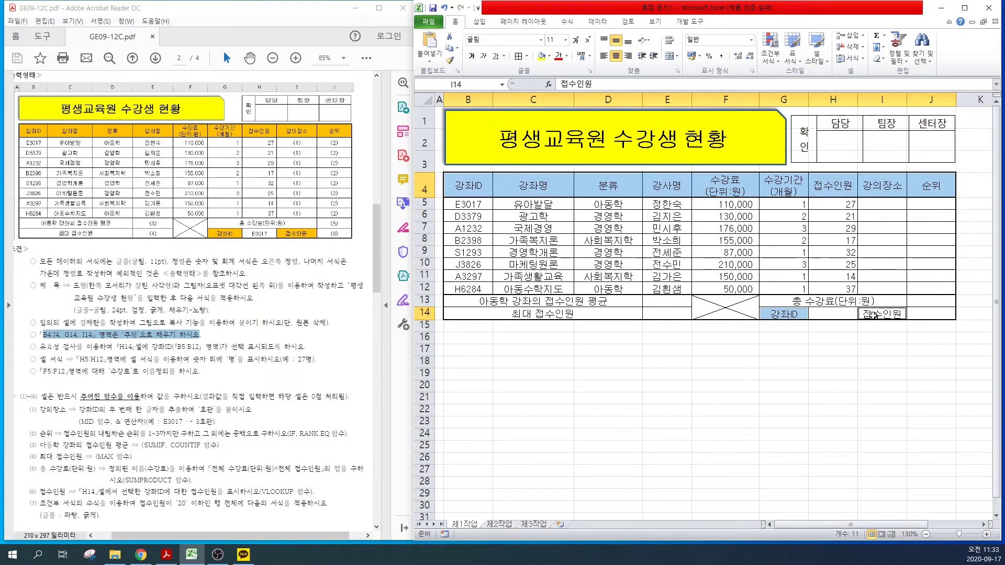
pyautogui.click(549, 55)
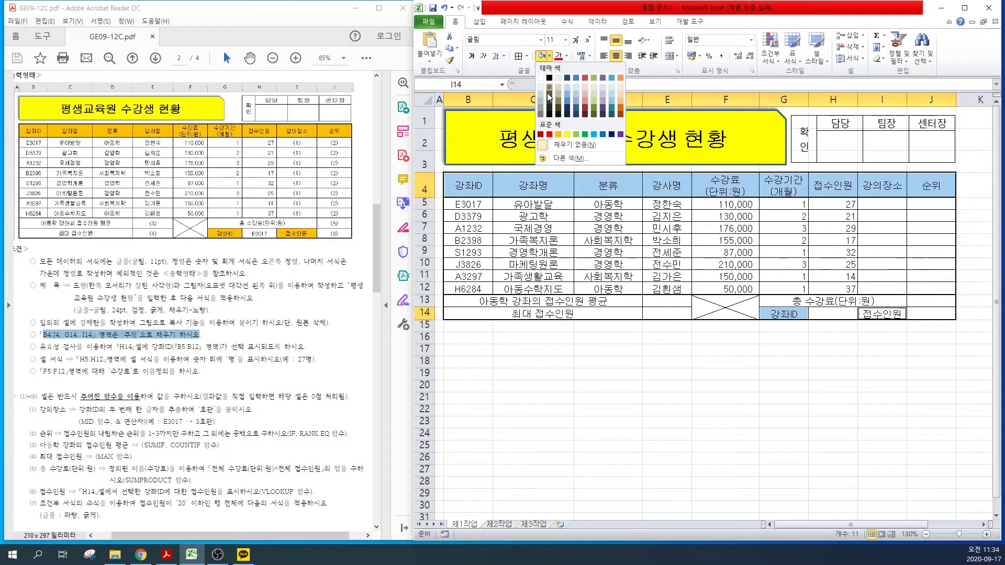
pyautogui.click(558, 135)
pyautogui.click(621, 399)
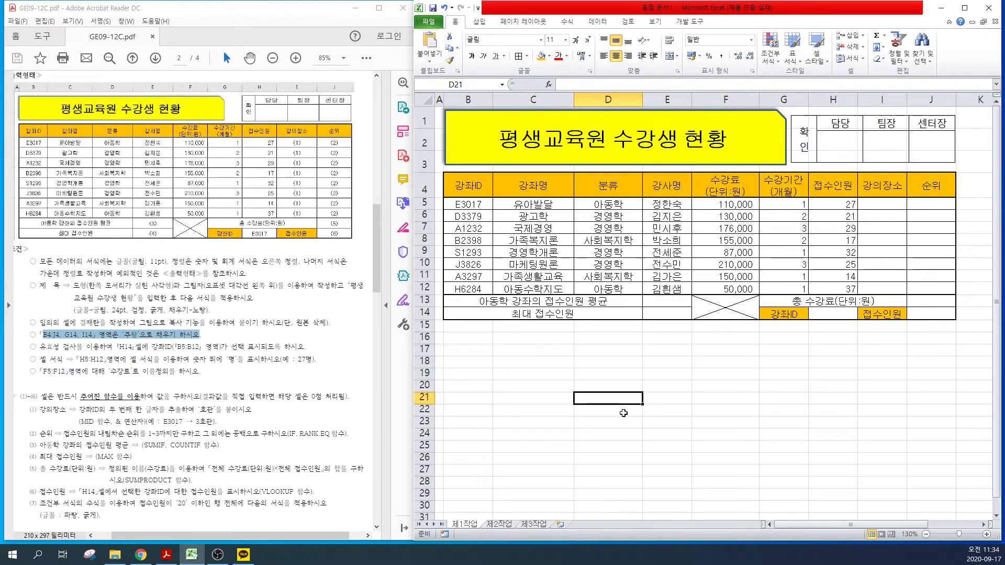
pyautogui.click(837, 314)
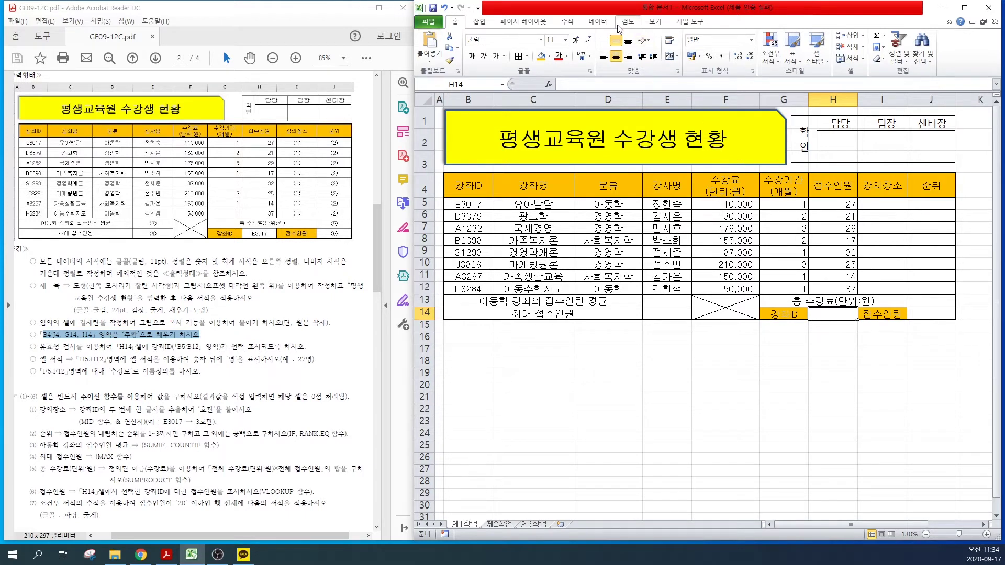
# Step: Add a List data validation to H14 with source =$B$5:$B$12
pyautogui.click(597, 22)
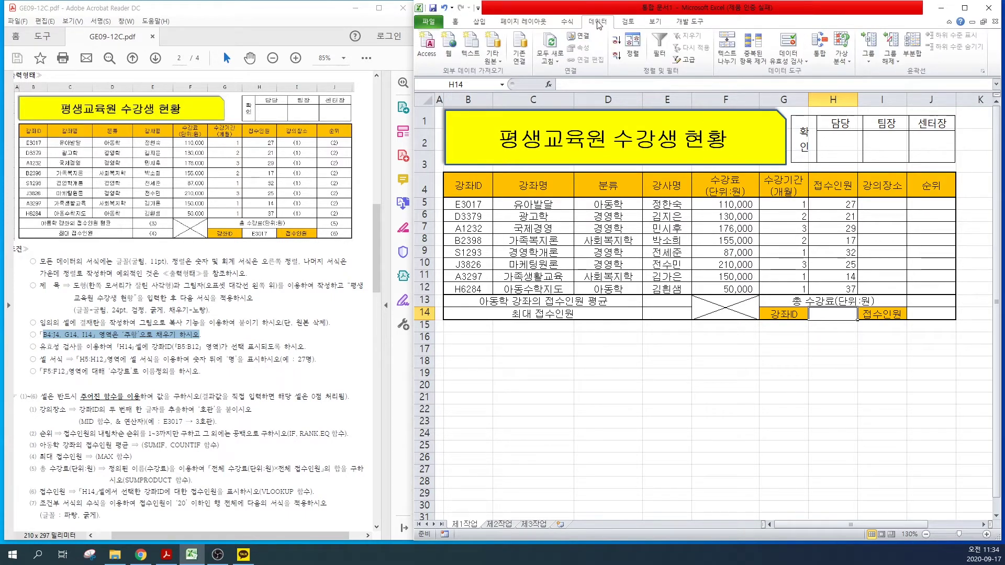
pyautogui.click(793, 59)
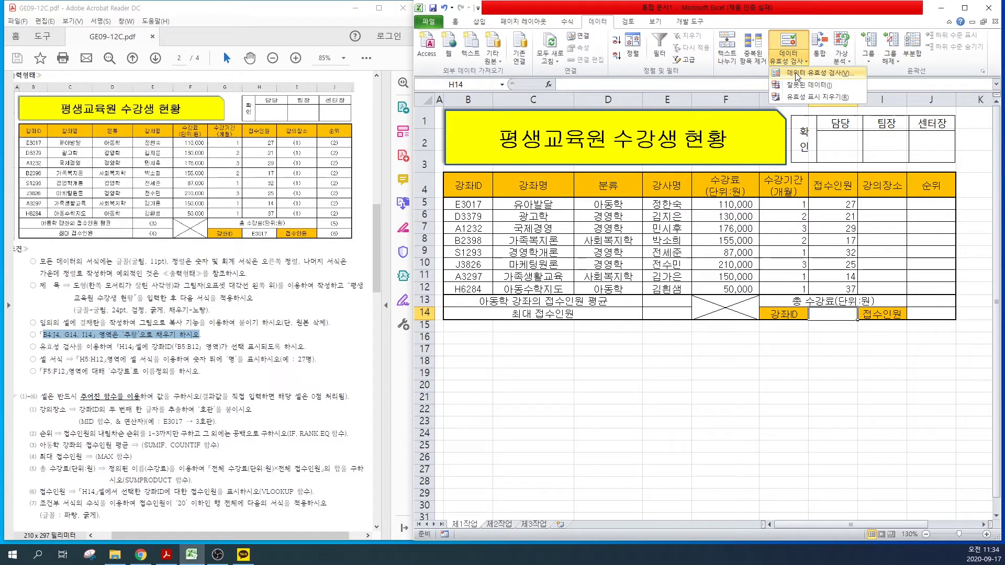
pyautogui.click(796, 73)
pyautogui.moveTo(633, 220); pyautogui.dragTo(668, 248)
pyautogui.click(641, 292)
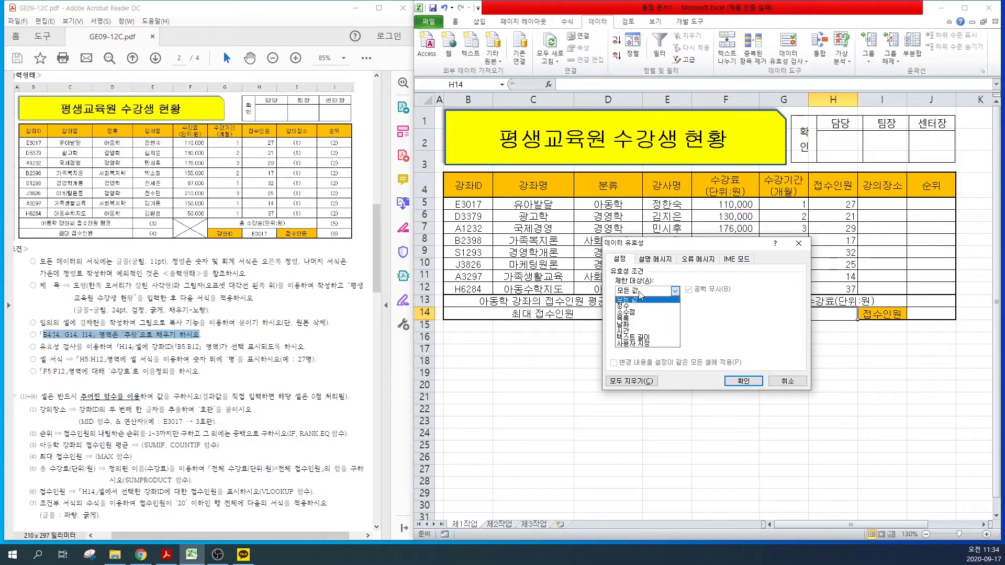
pyautogui.click(630, 319)
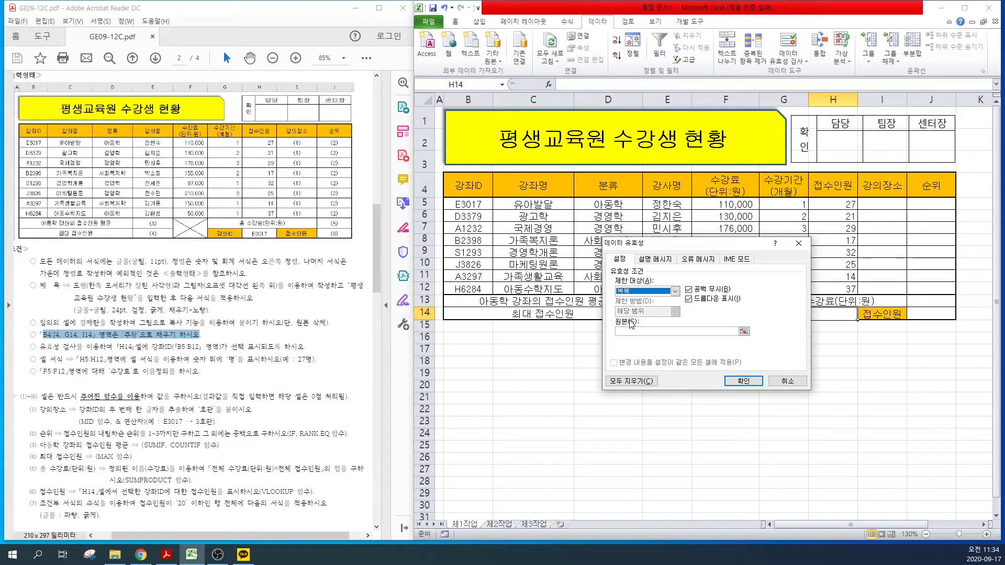
pyautogui.click(621, 332)
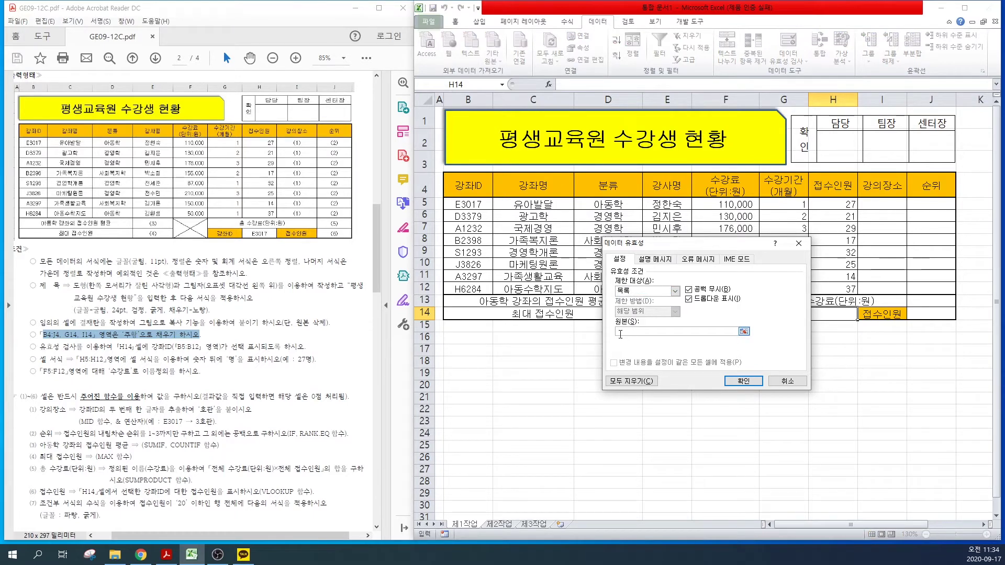
pyautogui.moveTo(42, 347); pyautogui.dragTo(302, 350)
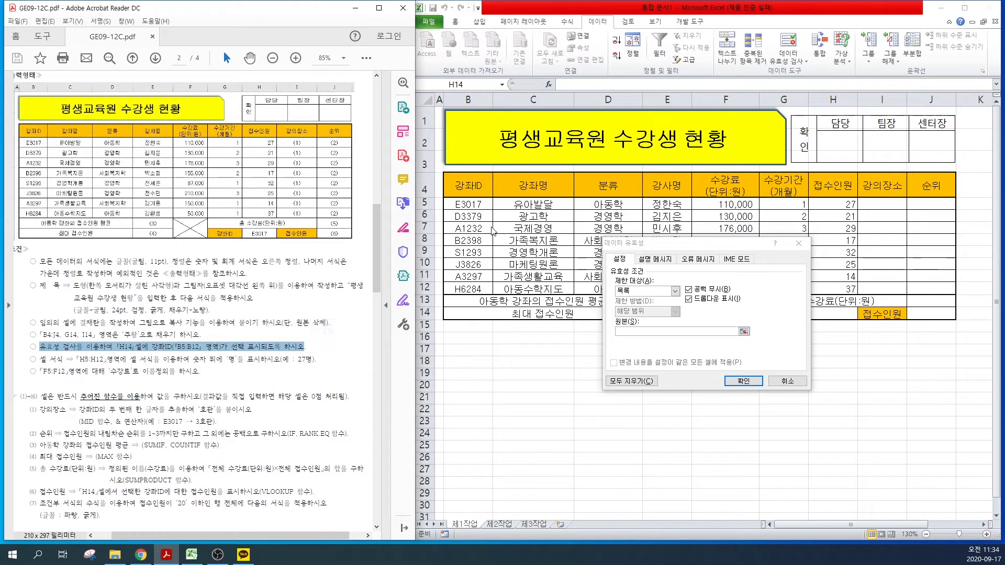
pyautogui.click(630, 328)
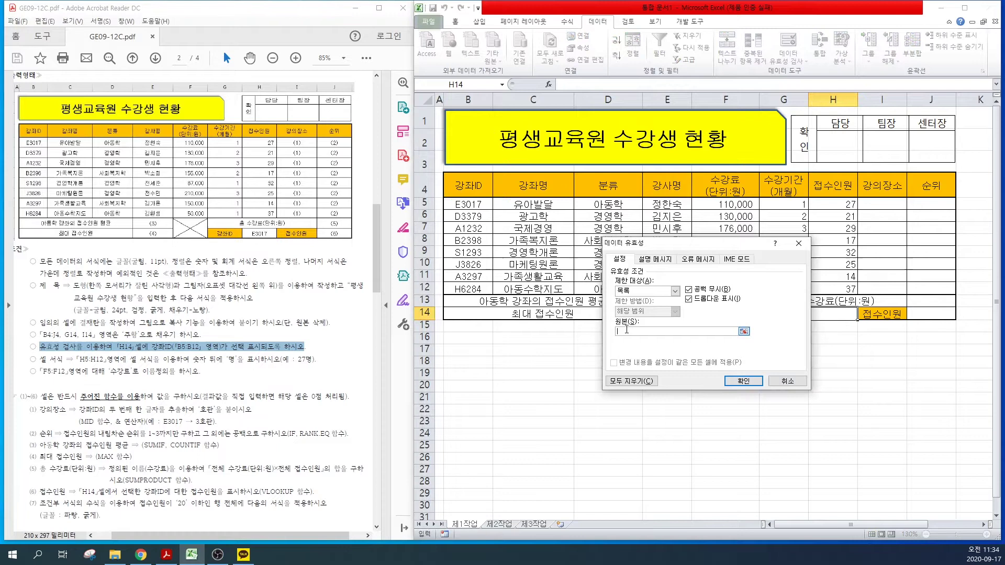
pyautogui.click(469, 204)
pyautogui.moveTo(470, 204); pyautogui.dragTo(463, 286)
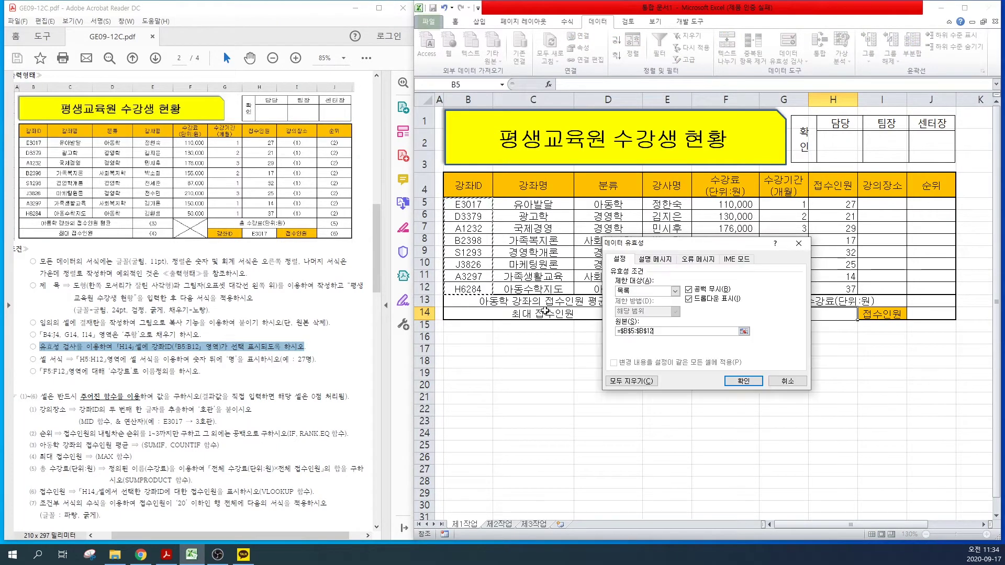
pyautogui.click(743, 381)
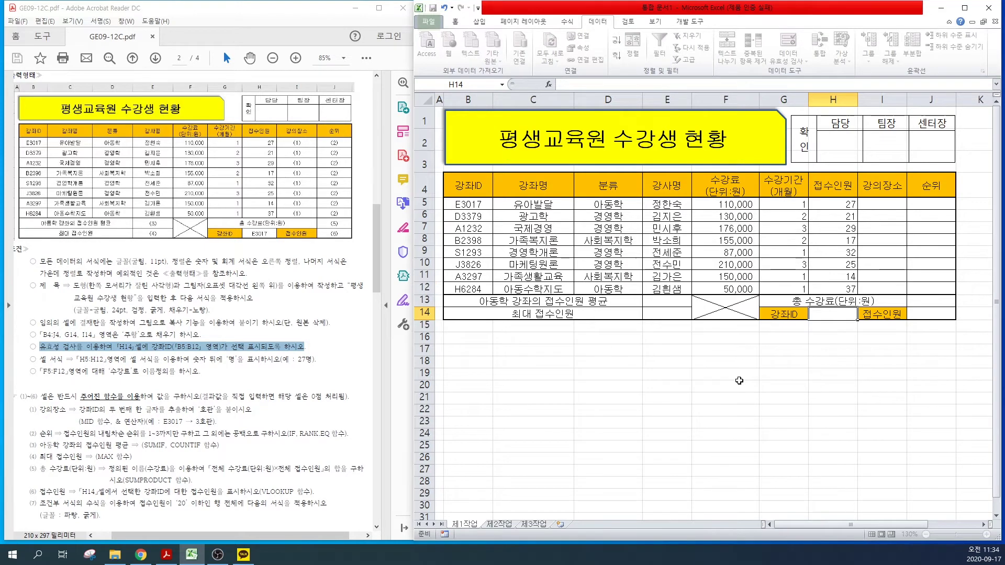
# Step: Test H14's drop-down and leave it set to course E3017
pyautogui.click(861, 315)
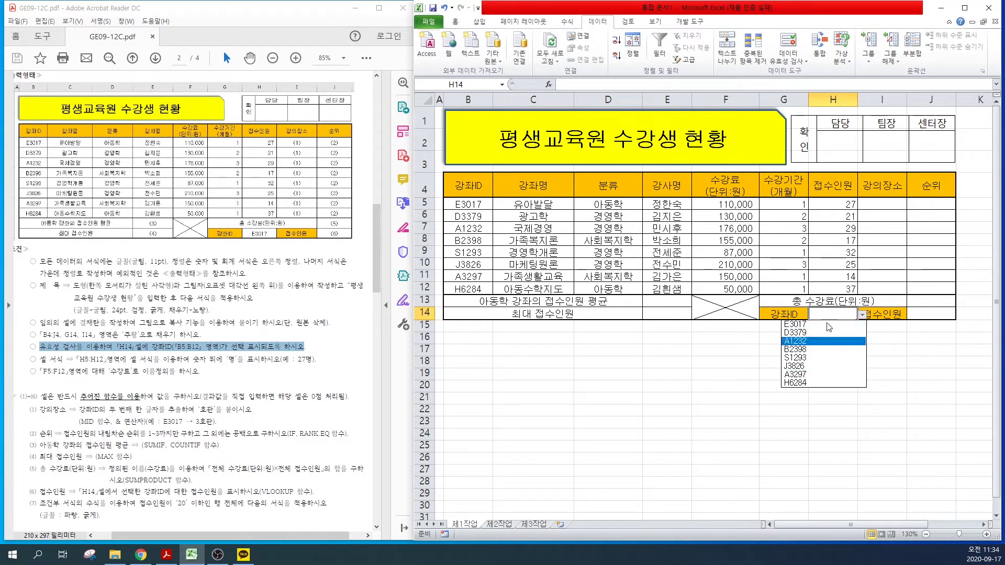
pyautogui.click(816, 349)
pyautogui.click(861, 315)
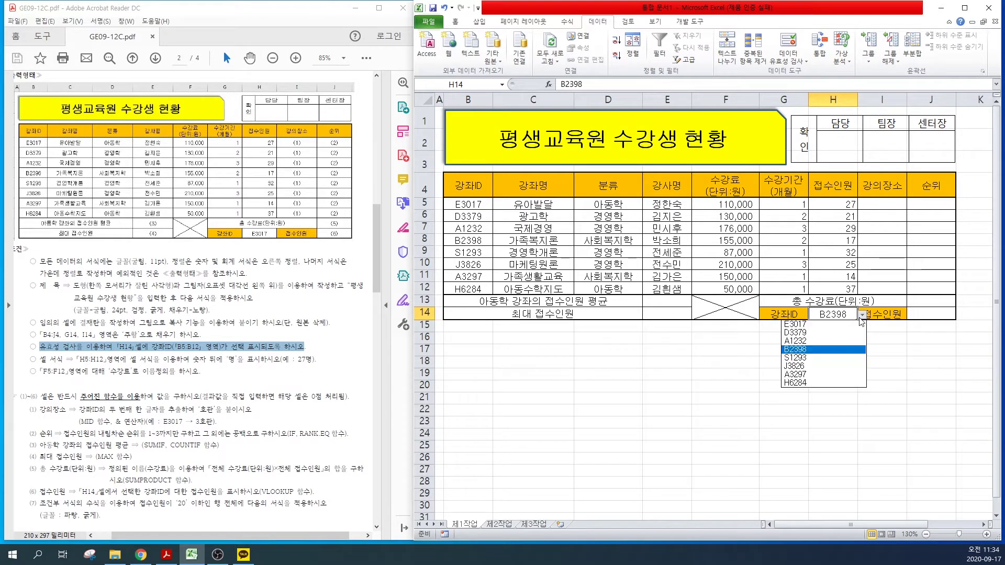
pyautogui.click(837, 325)
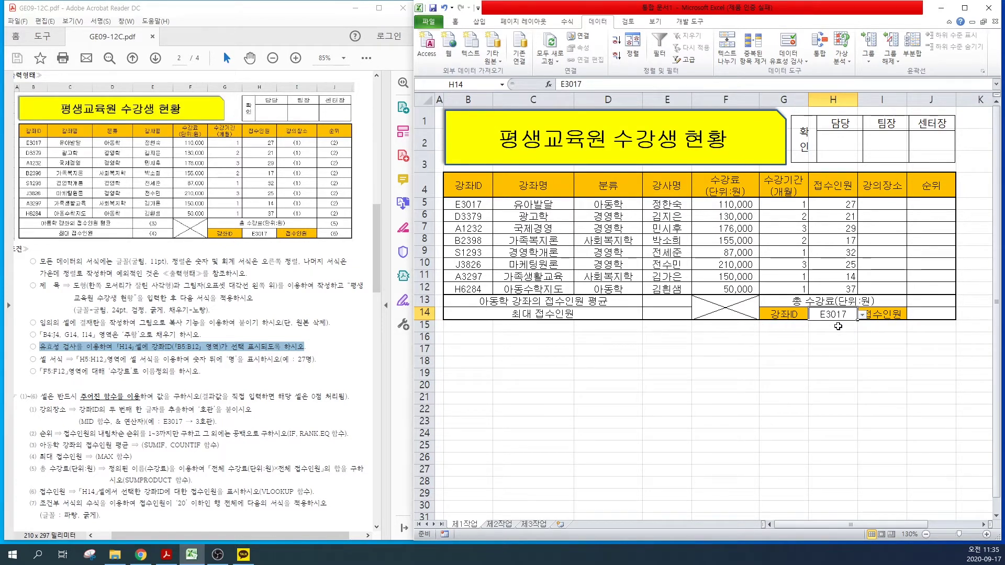
pyautogui.moveTo(77, 359); pyautogui.dragTo(317, 363)
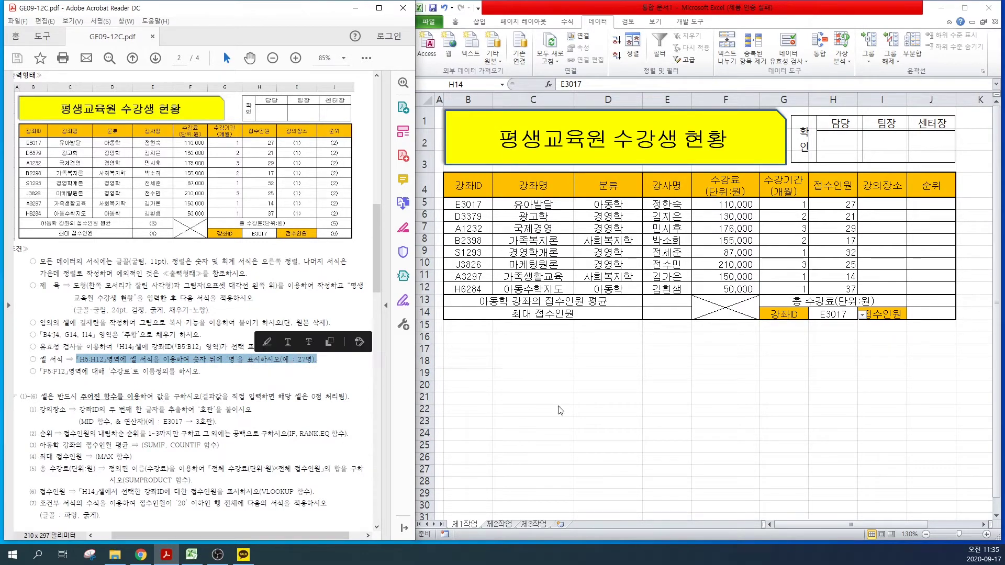
# Step: Give H5:H12 the custom number format 0"명" so values read 27명, 21명
pyautogui.click(825, 204)
pyautogui.moveTo(824, 204); pyautogui.dragTo(827, 285)
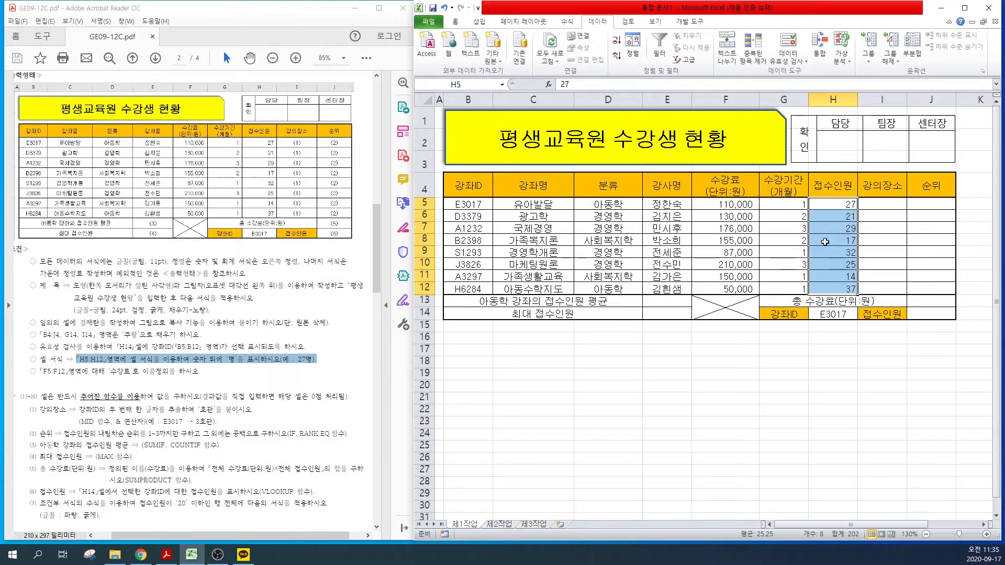
pyautogui.rightClick(824, 242)
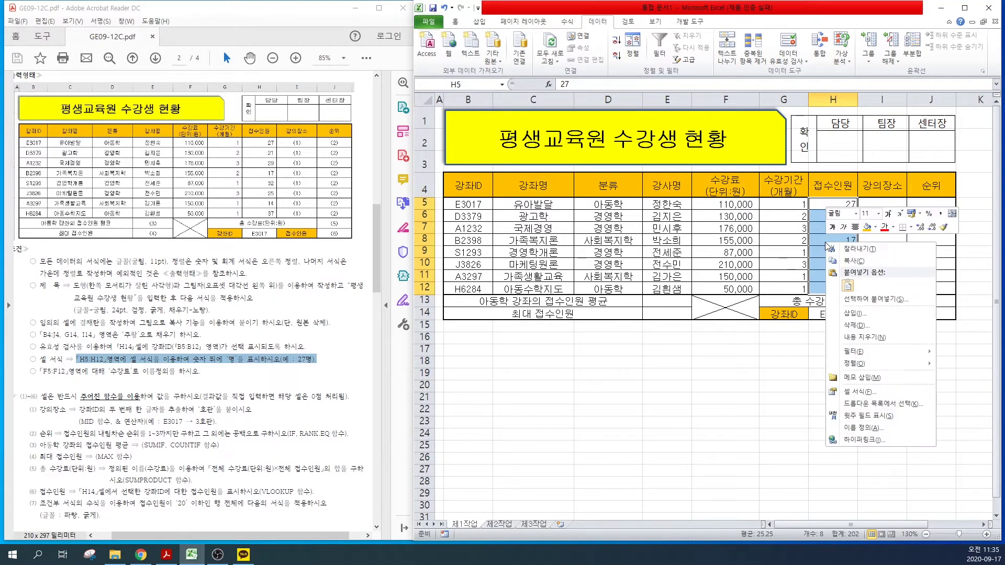
pyautogui.click(849, 391)
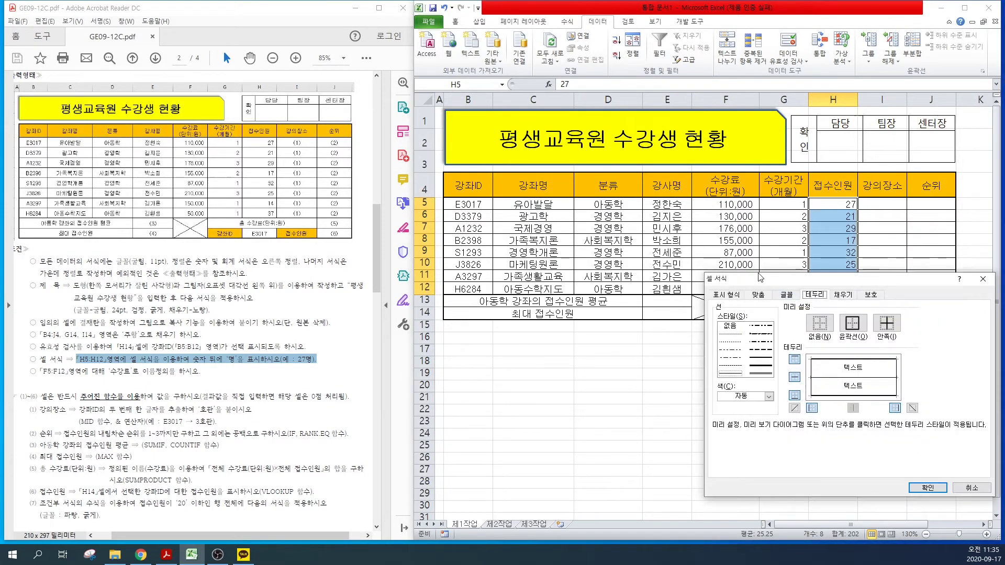
pyautogui.moveTo(760, 278); pyautogui.dragTo(572, 216)
pyautogui.click(535, 233)
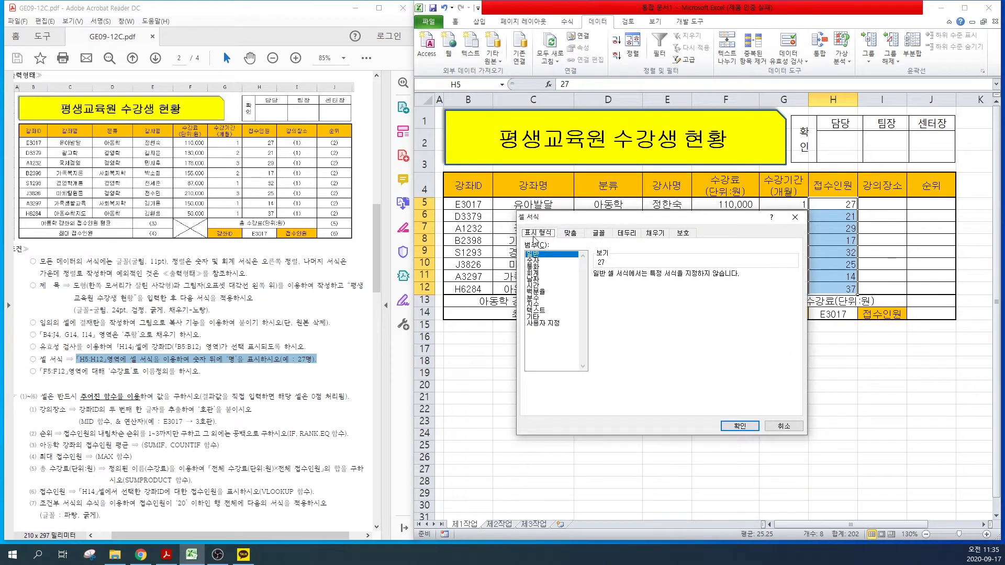
pyautogui.click(543, 323)
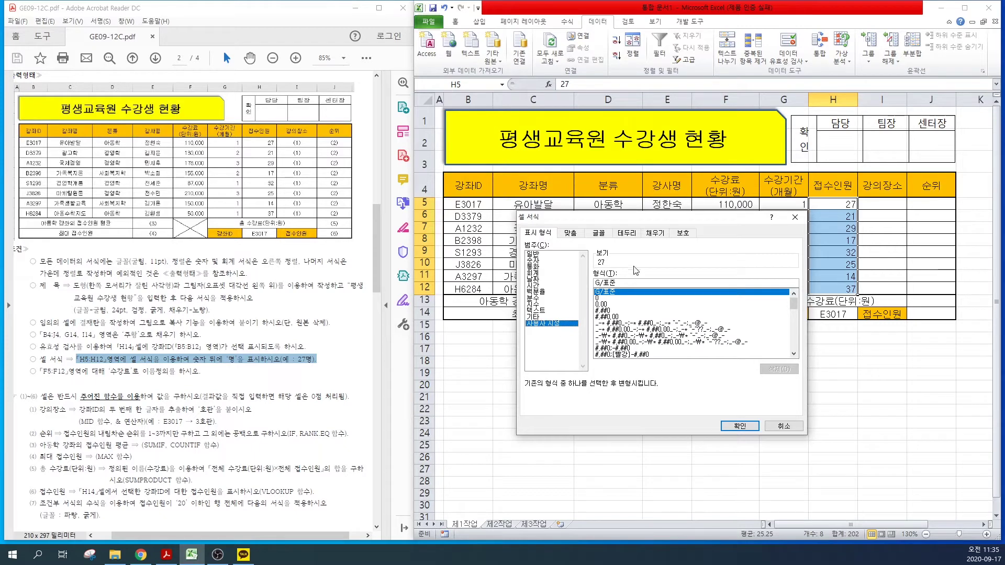
pyautogui.moveTo(619, 283); pyautogui.dragTo(577, 281)
pyautogui.write('0')
pyautogui.write('며')
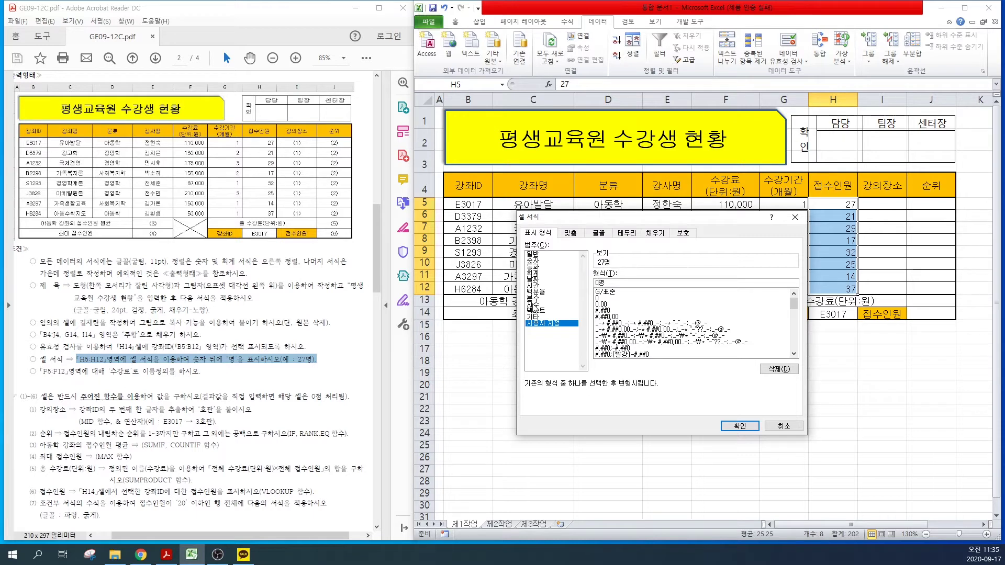
pyautogui.click(737, 426)
pyautogui.click(607, 386)
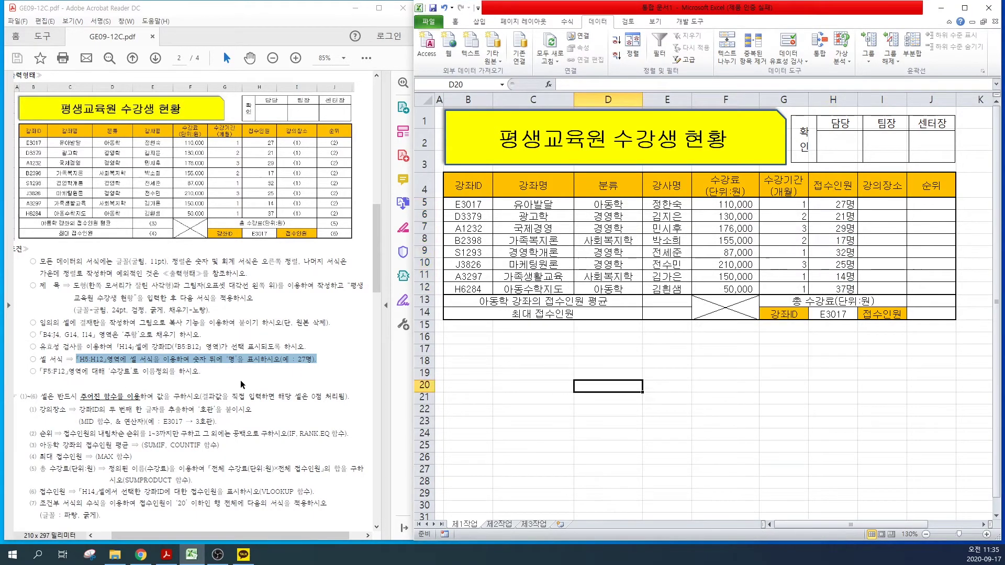
pyautogui.moveTo(42, 372); pyautogui.dragTo(171, 376)
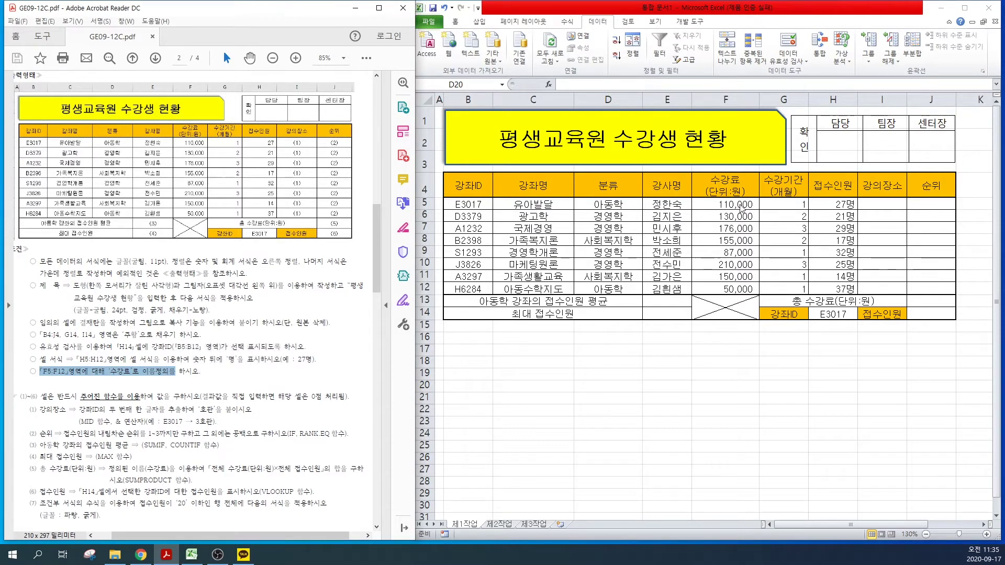
# Step: Name the fee range F5:F12 as 수강료 via the Name Box
pyautogui.click(725, 206)
pyautogui.click(726, 216)
pyautogui.click(725, 240)
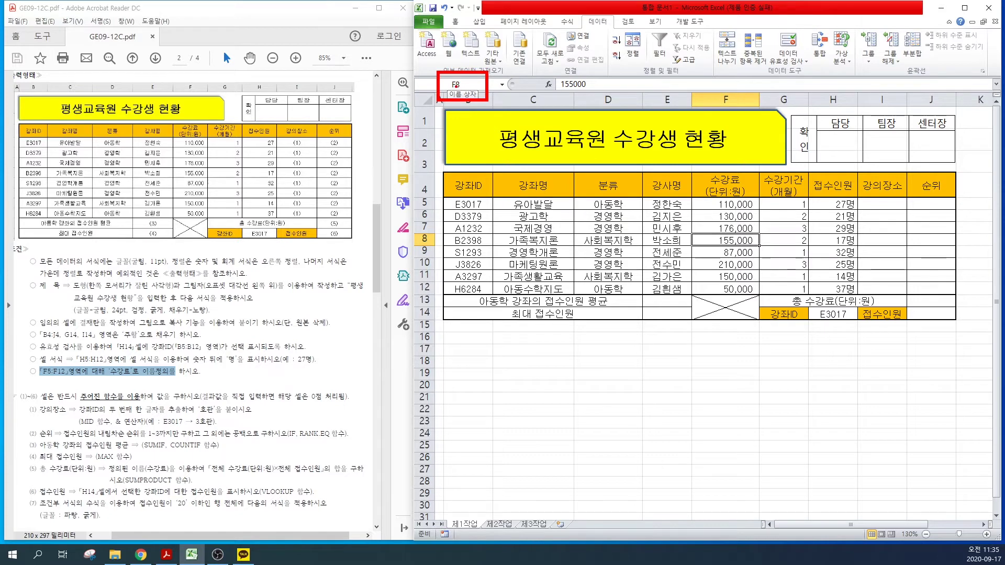
pyautogui.click(708, 204)
pyautogui.moveTo(708, 205); pyautogui.dragTo(713, 288)
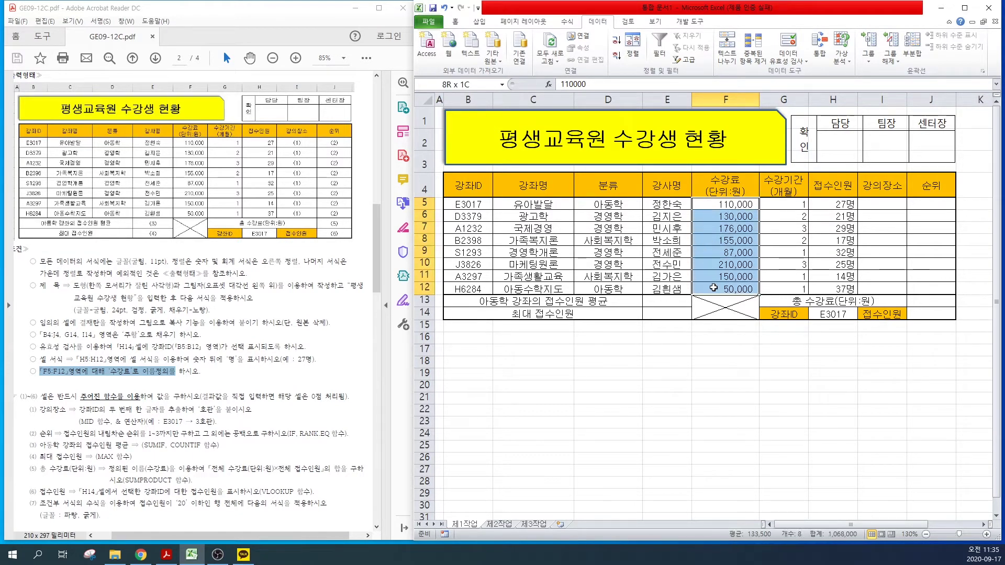
pyautogui.click(461, 84)
pyautogui.write('수강료')
pyautogui.press('Return')
# Step: Verify the 수강료 name in the Name Manager and close it
pyautogui.click(567, 22)
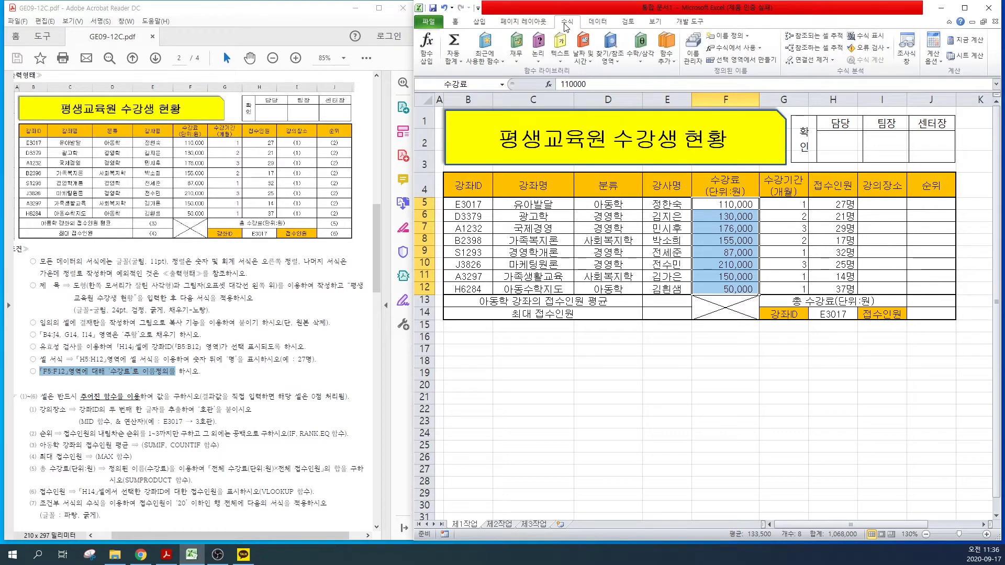
pyautogui.click(698, 61)
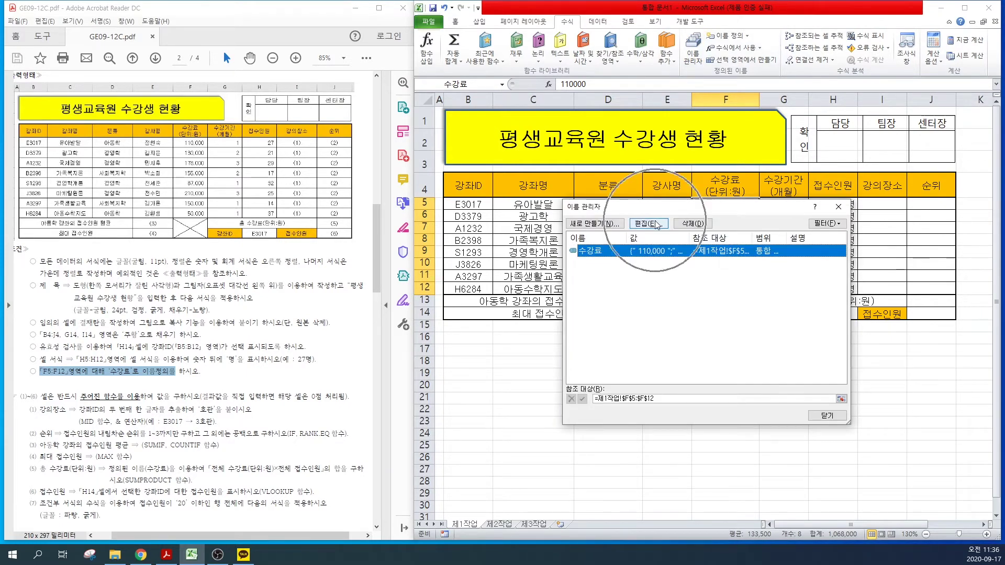
pyautogui.click(685, 224)
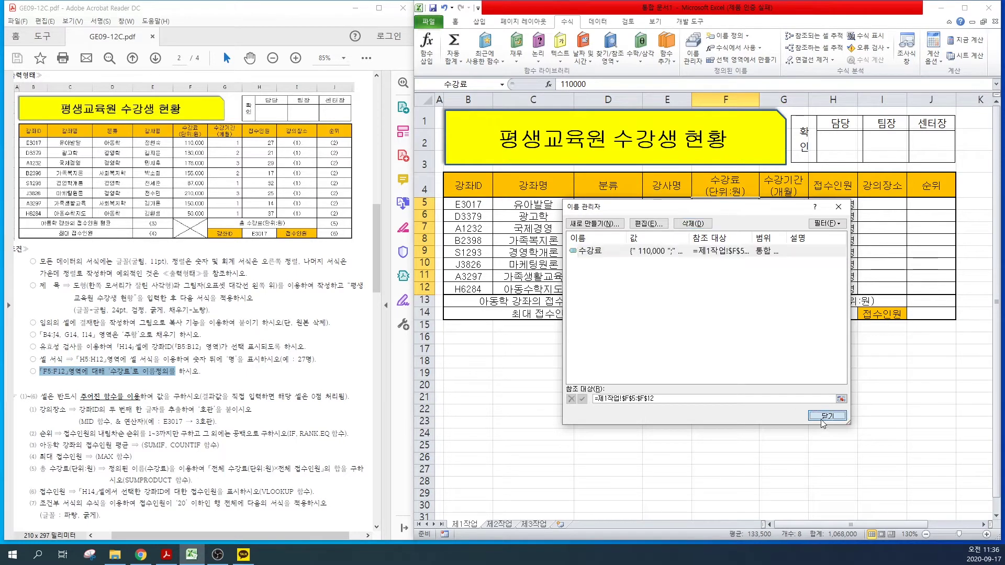
pyautogui.press('Escape')
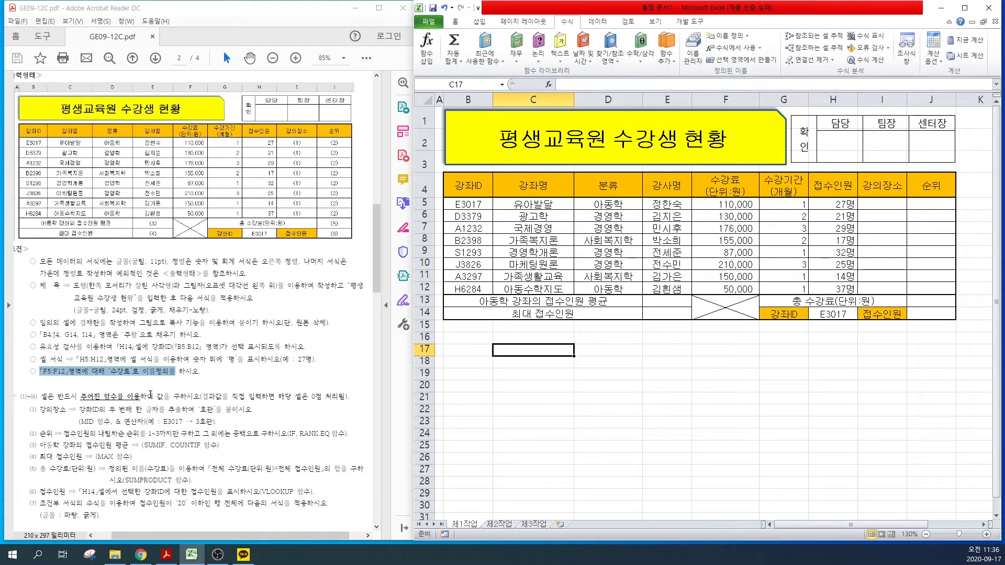
# Step: Scroll the task PDF and highlight instruction (7) on conditional formatting for 접수인원 ≤ 20
pyautogui.click(192, 383)
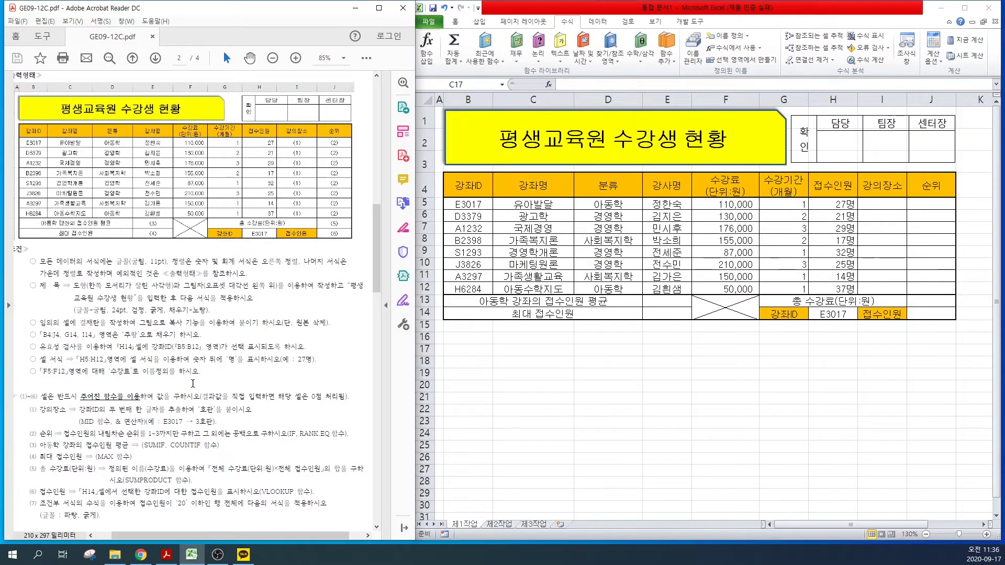
pyautogui.scroll(-2, 193, 384)
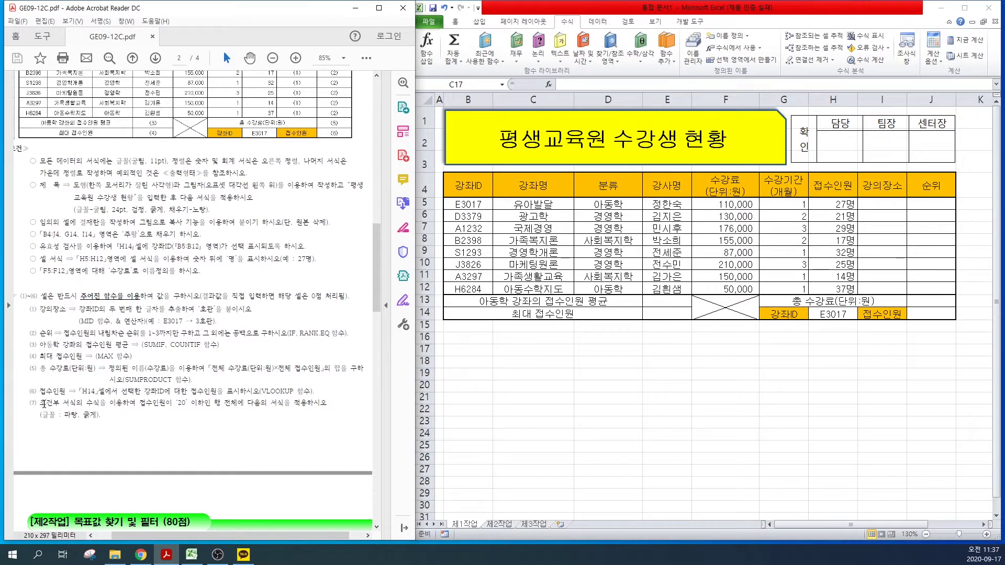
pyautogui.moveTo(42, 403); pyautogui.dragTo(116, 423)
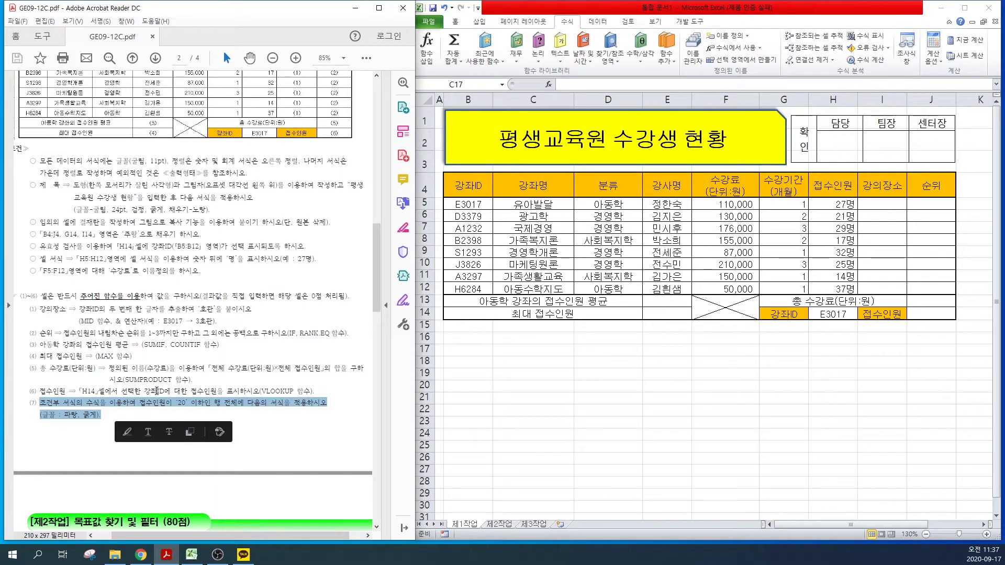
# Step: Start a new formula-based conditional formatting rule for the table rows B5:J12
pyautogui.click(460, 204)
pyautogui.moveTo(461, 204); pyautogui.dragTo(927, 287)
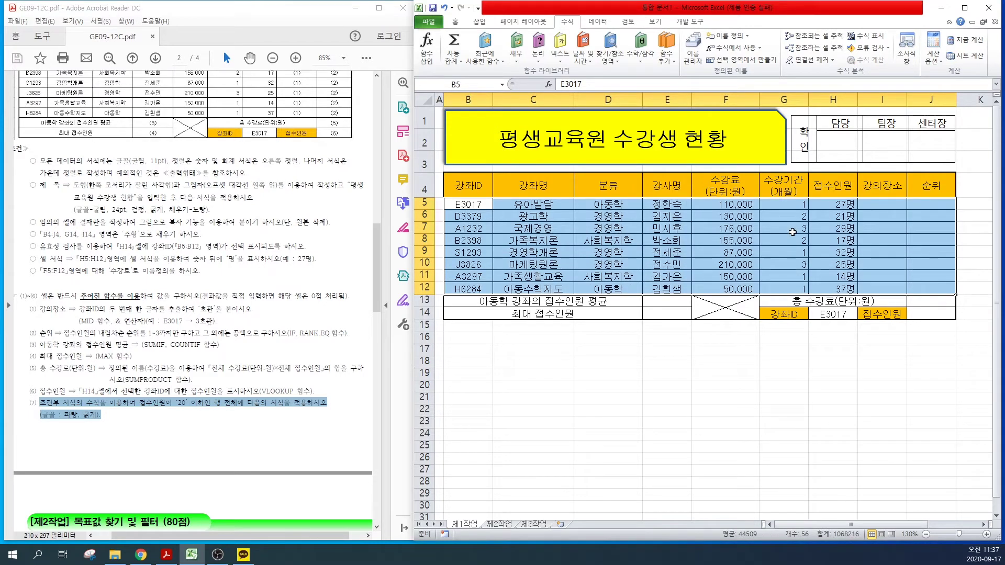
pyautogui.click(455, 22)
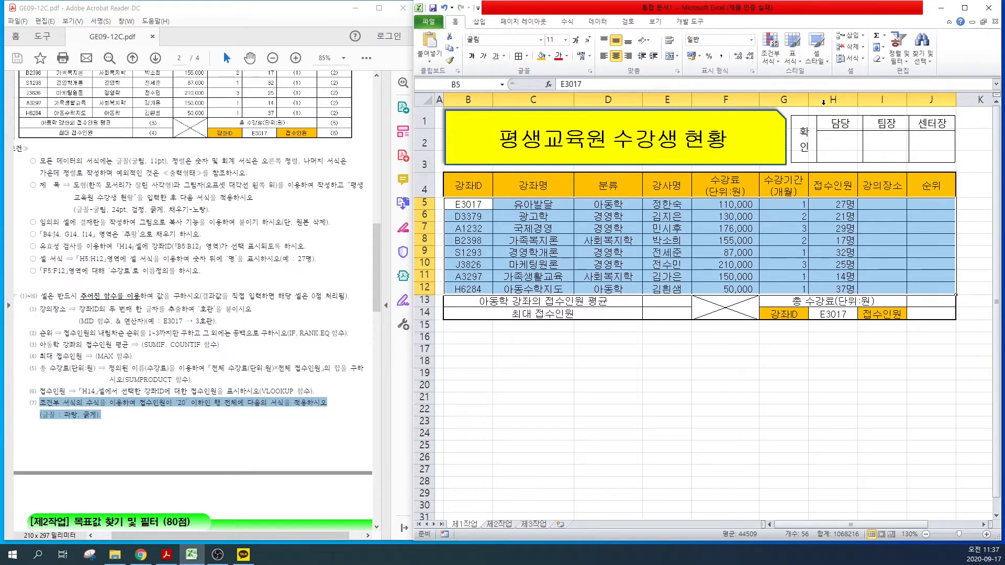
pyautogui.click(771, 61)
pyautogui.click(770, 61)
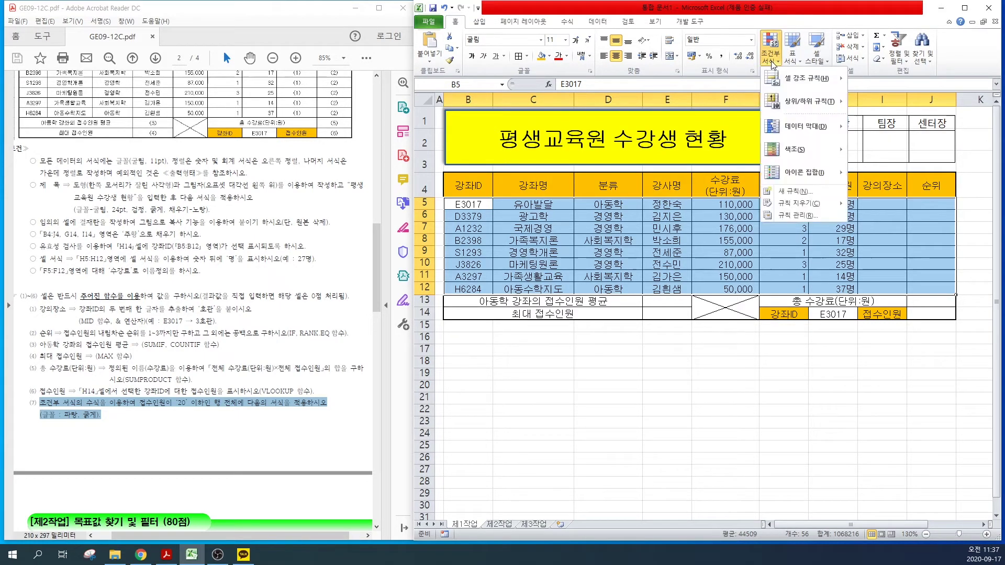
pyautogui.click(790, 193)
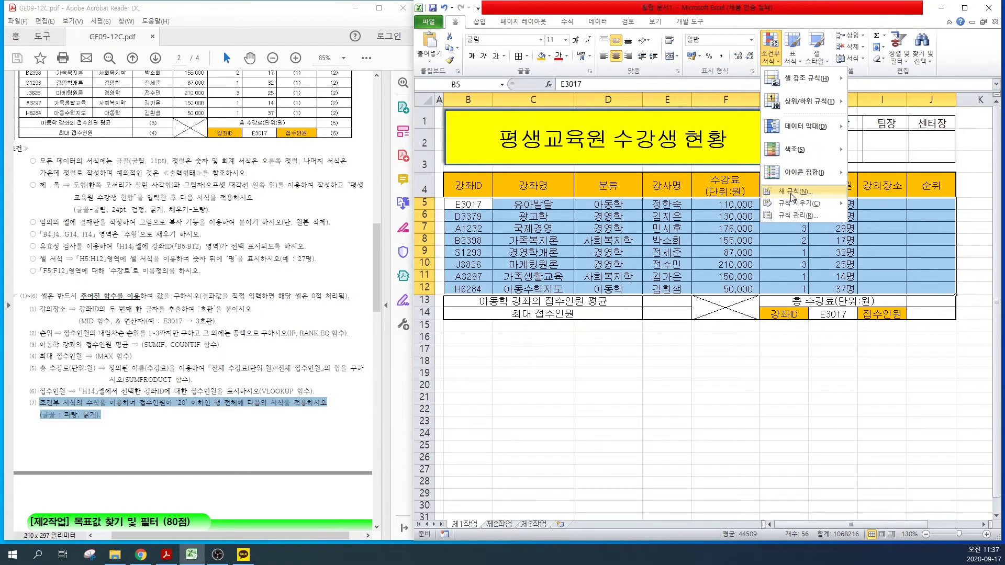
pyautogui.click(588, 295)
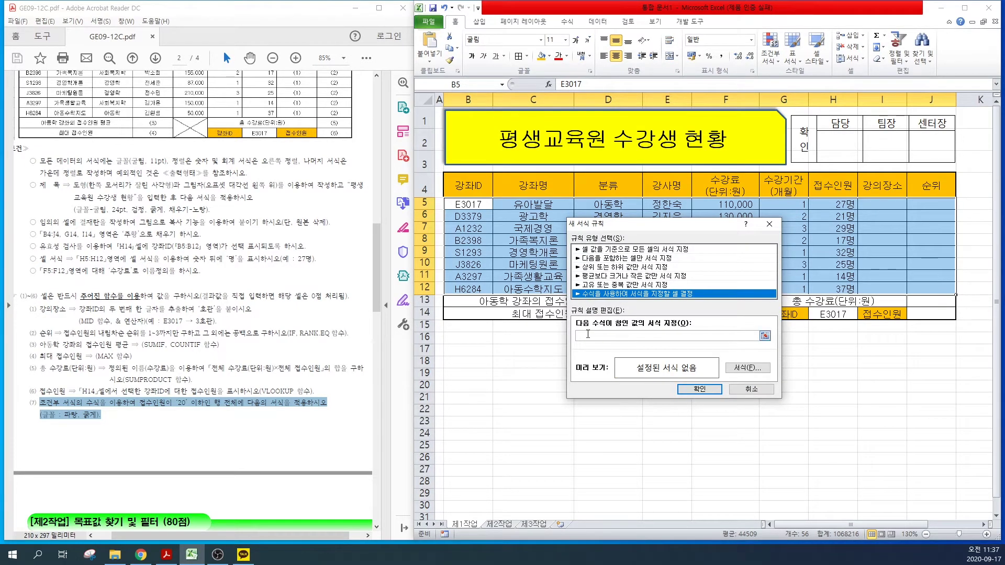
# Step: Enter the rule formula =$H5<=20 with column H anchored
pyautogui.click(587, 336)
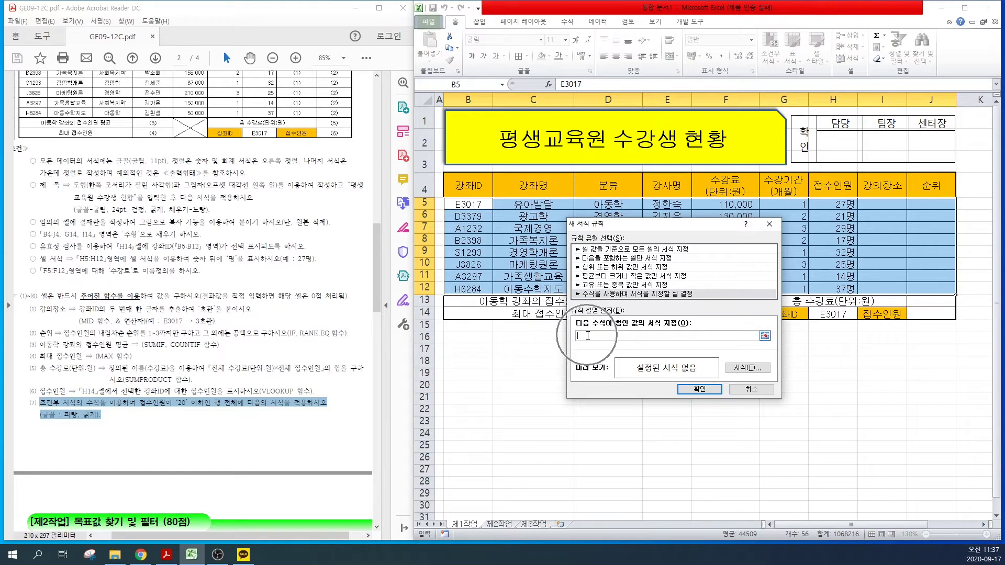
pyautogui.write('ㅓ')
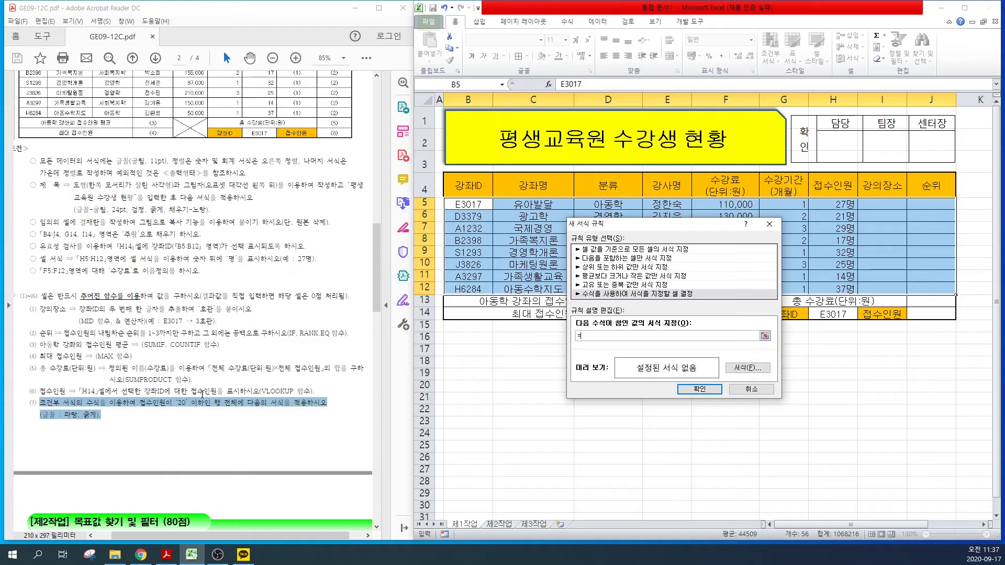
pyautogui.press('BackSpace')
pyautogui.write('=')
pyautogui.click(834, 204)
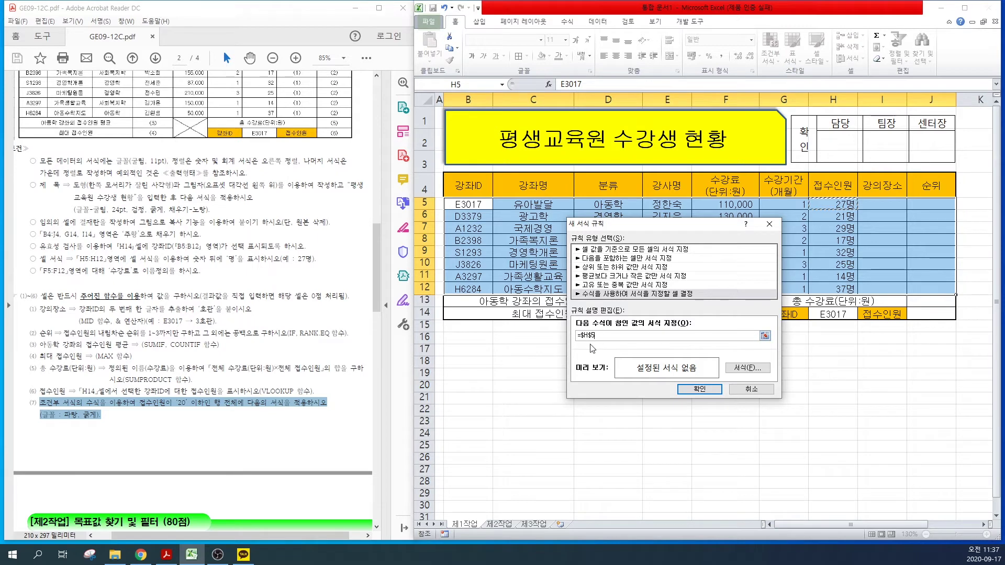
pyautogui.click(585, 336)
pyautogui.press('F4')
pyautogui.press('F4')
pyautogui.press('F4')
pyautogui.press('F4')
pyautogui.press('F4')
pyautogui.press('F4')
pyautogui.press('F4')
pyautogui.press('F4')
pyautogui.press('F4')
pyautogui.write('<=20')
# Step: Format matching rows in bold blue text and apply the rule to the table
pyautogui.click(745, 369)
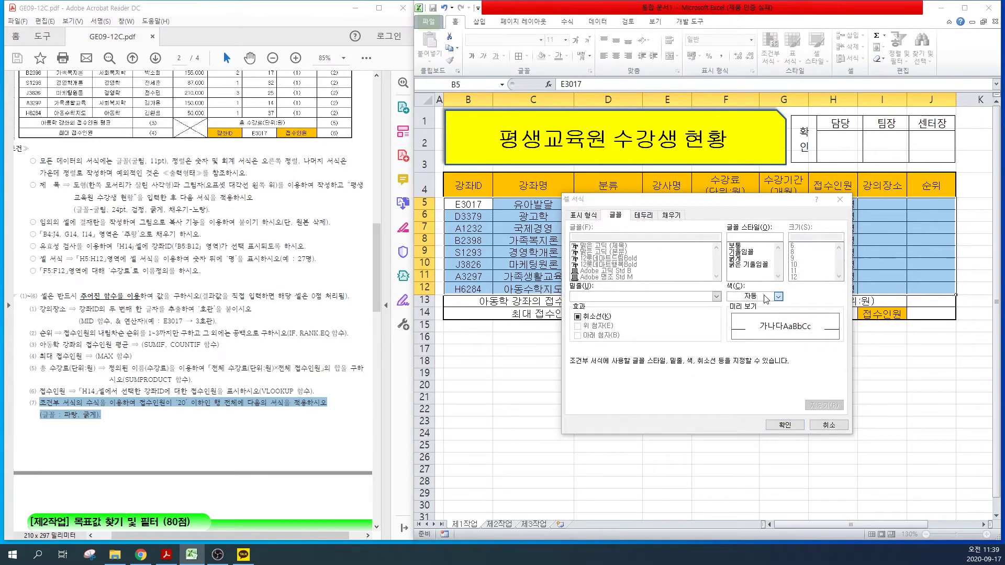
pyautogui.click(765, 297)
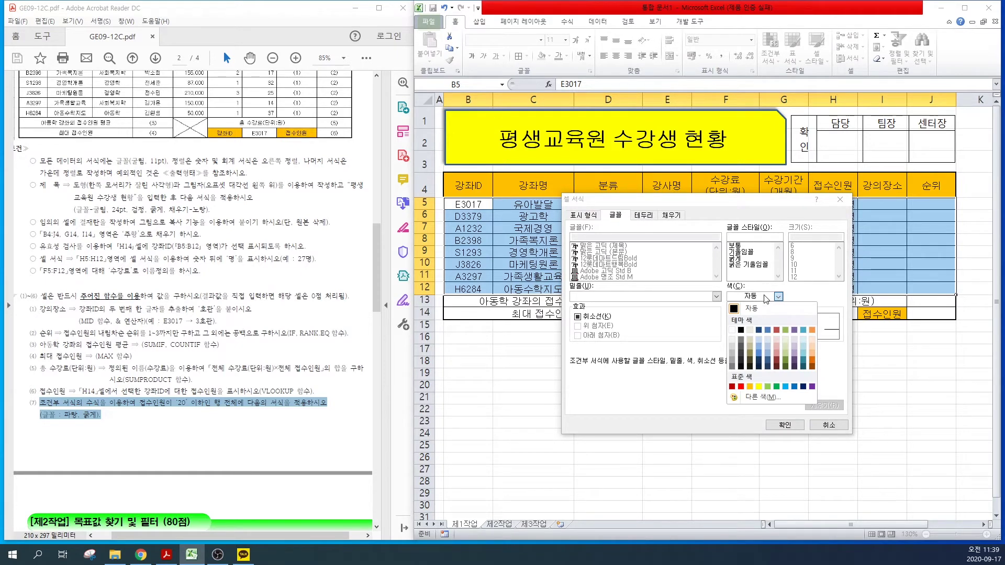
pyautogui.click(793, 387)
pyautogui.click(734, 258)
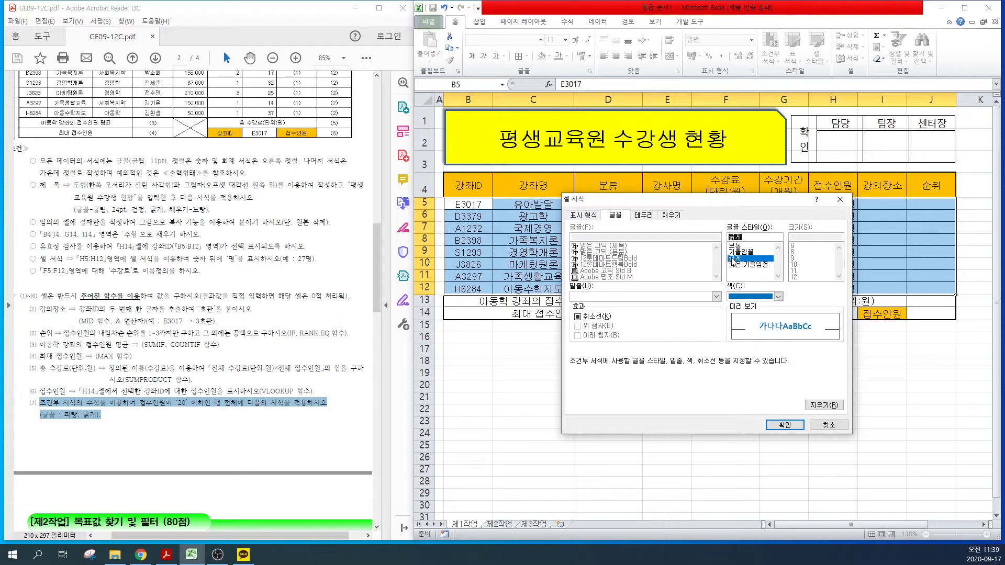
pyautogui.click(785, 425)
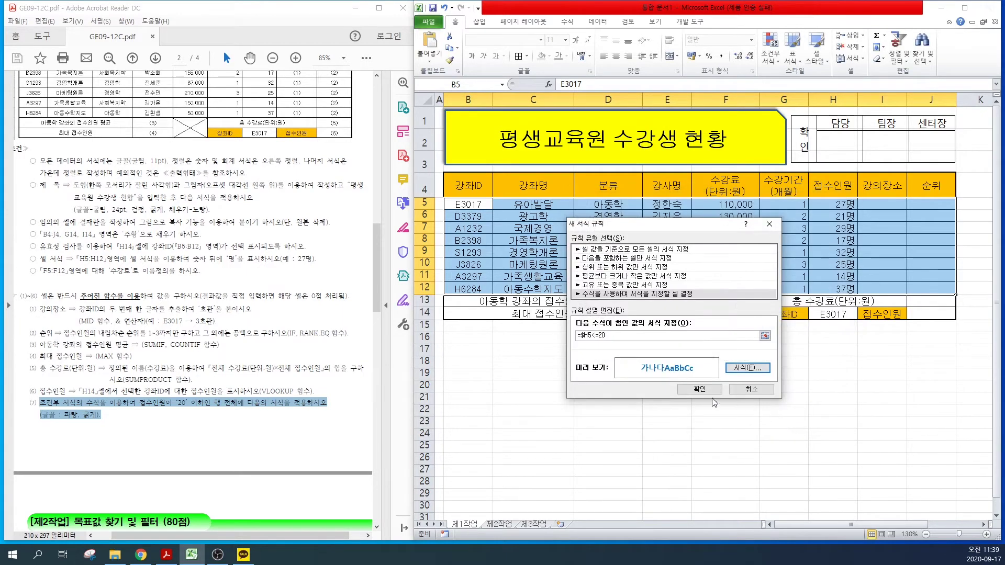
pyautogui.click(699, 389)
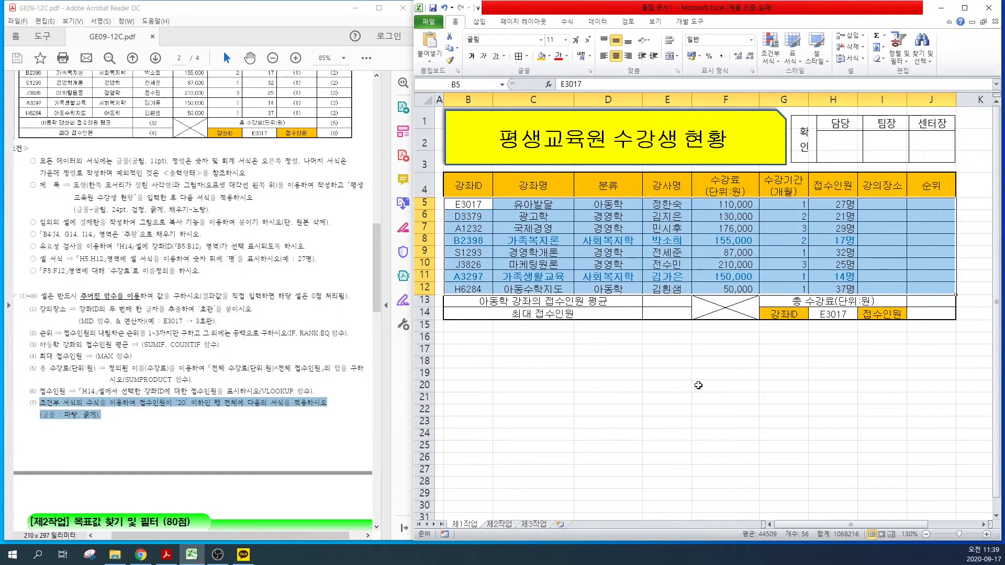
pyautogui.click(812, 253)
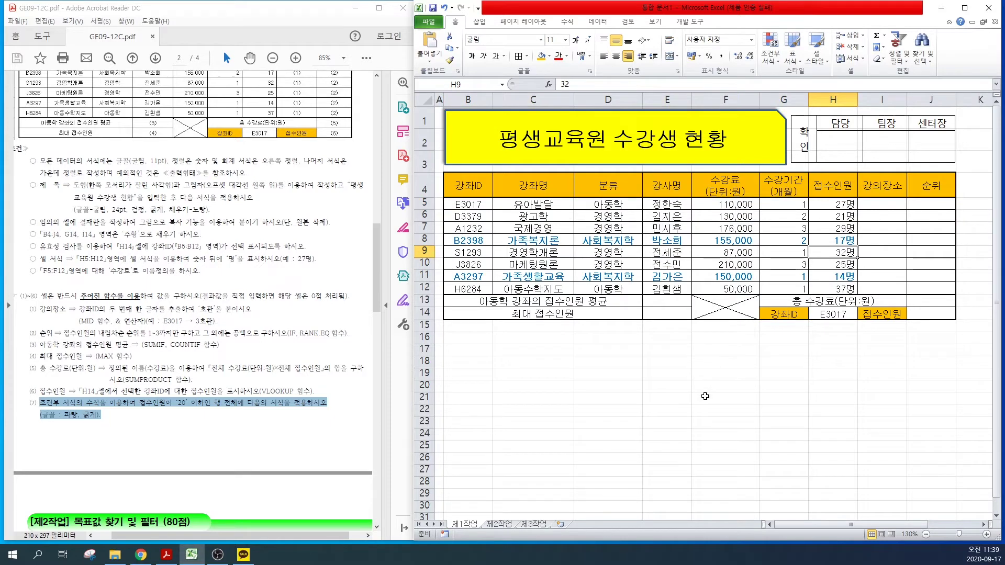
# Step: Copy the course table B4:H12 from 제1작업
pyautogui.scroll(-5, 194, 303)
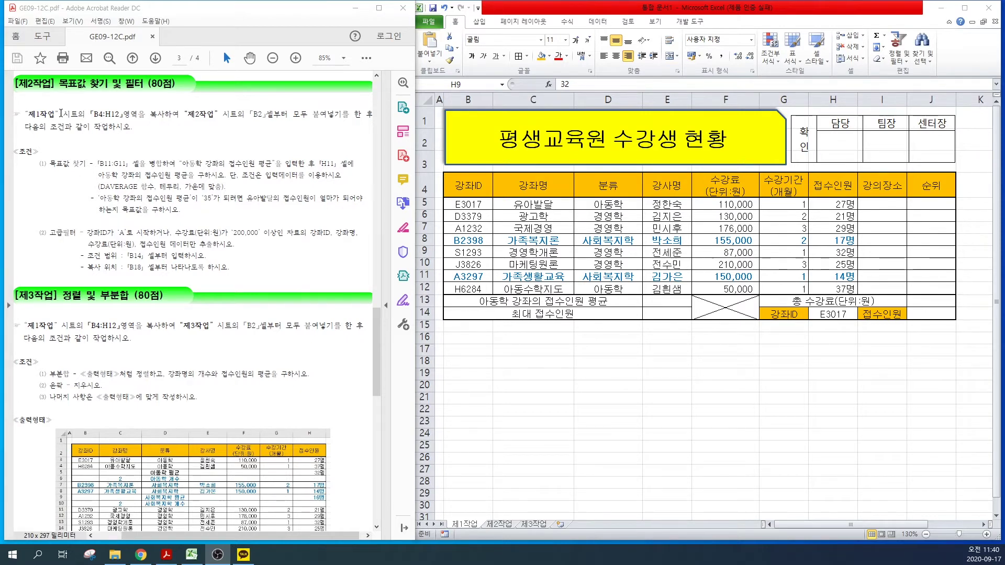
pyautogui.moveTo(43, 110); pyautogui.dragTo(288, 114)
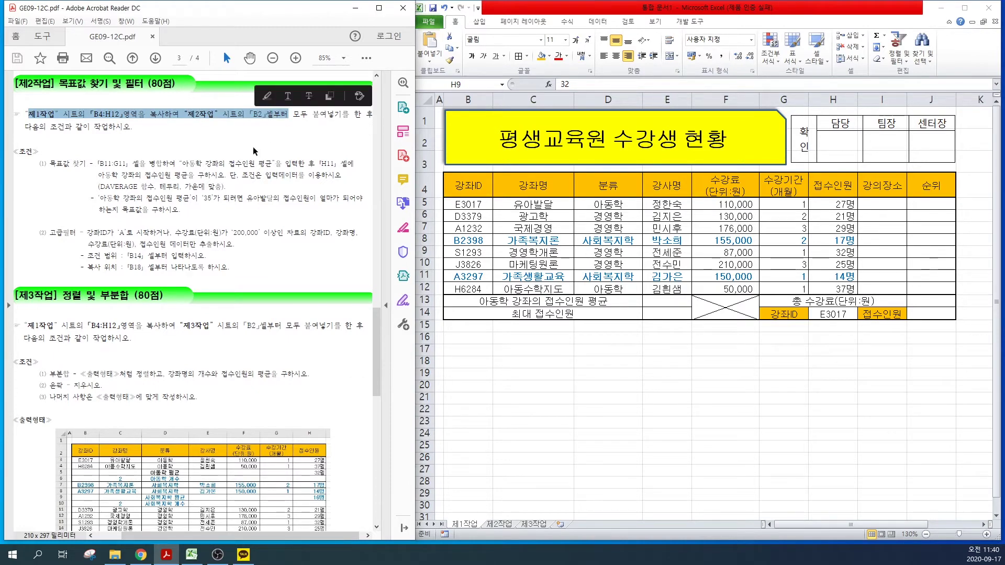
pyautogui.click(470, 525)
pyautogui.moveTo(467, 186); pyautogui.dragTo(814, 290)
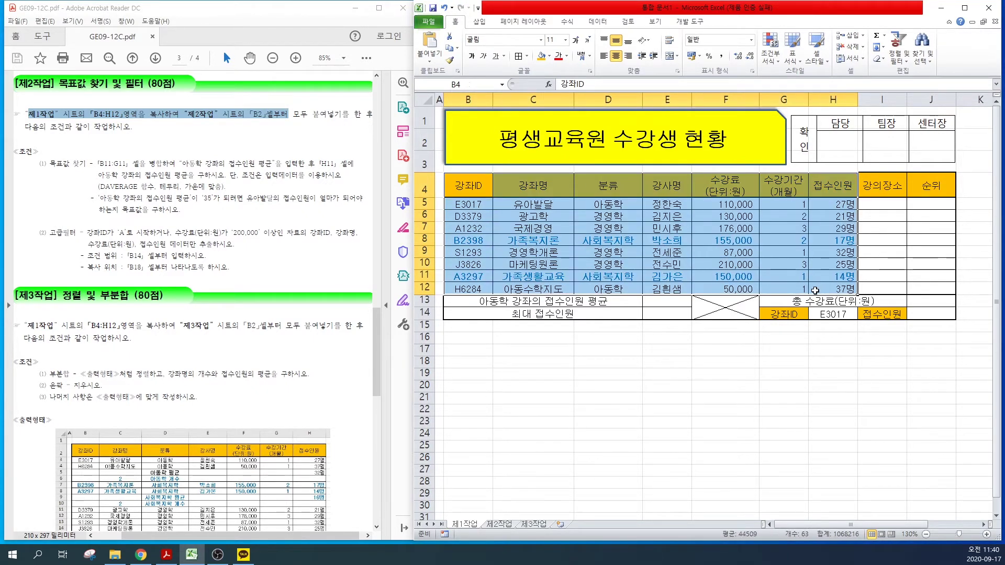
pyautogui.hotkey('ctrl', 'c')
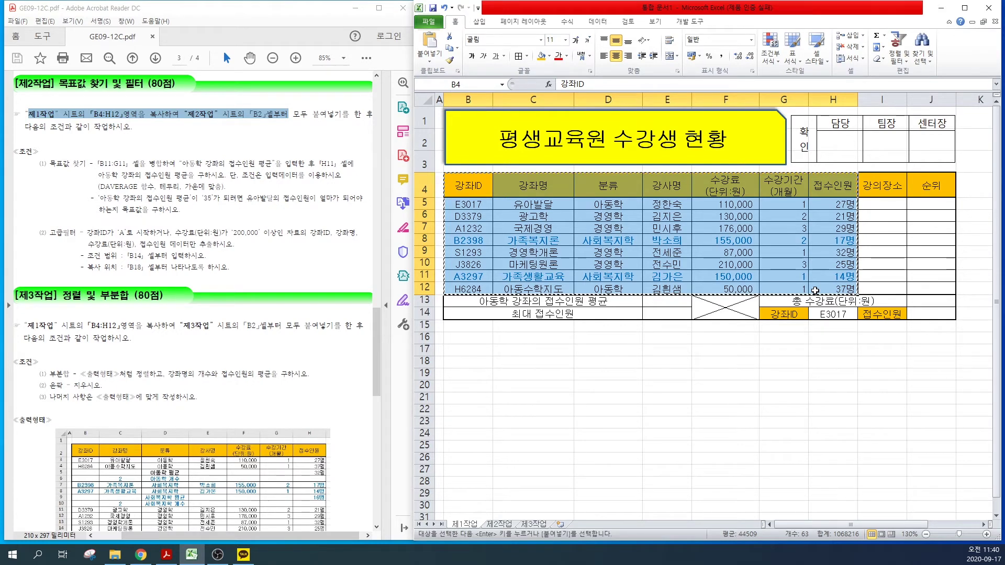
# Step: On 제2작업, clear the leftover approval box contents in D11:G12
pyautogui.click(499, 522)
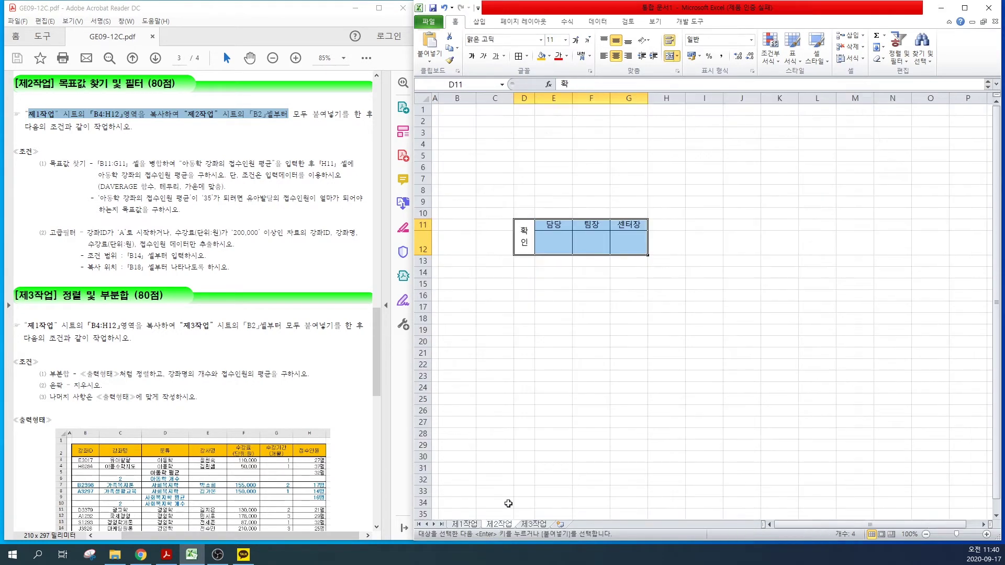
pyautogui.click(454, 119)
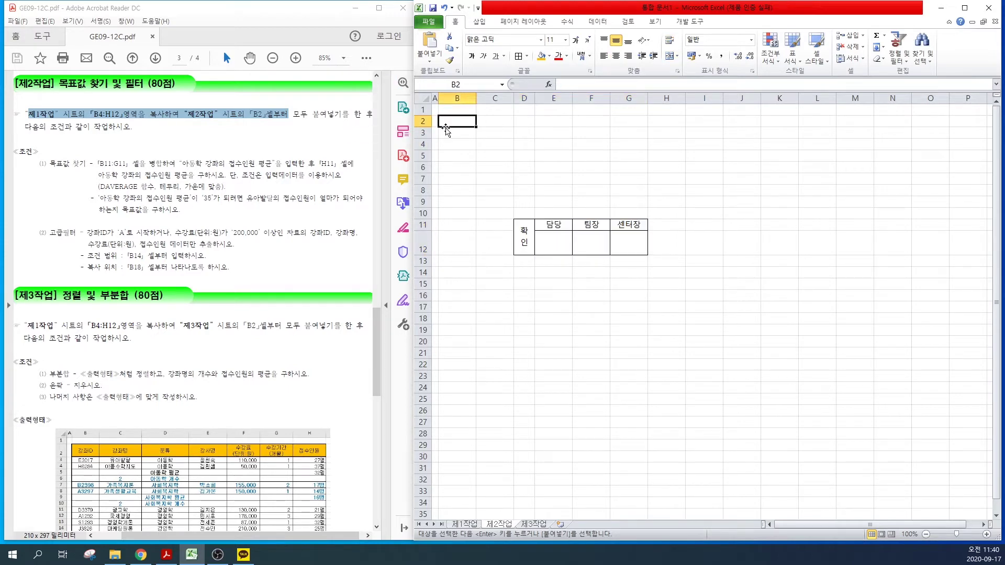
pyautogui.moveTo(518, 234); pyautogui.dragTo(627, 242)
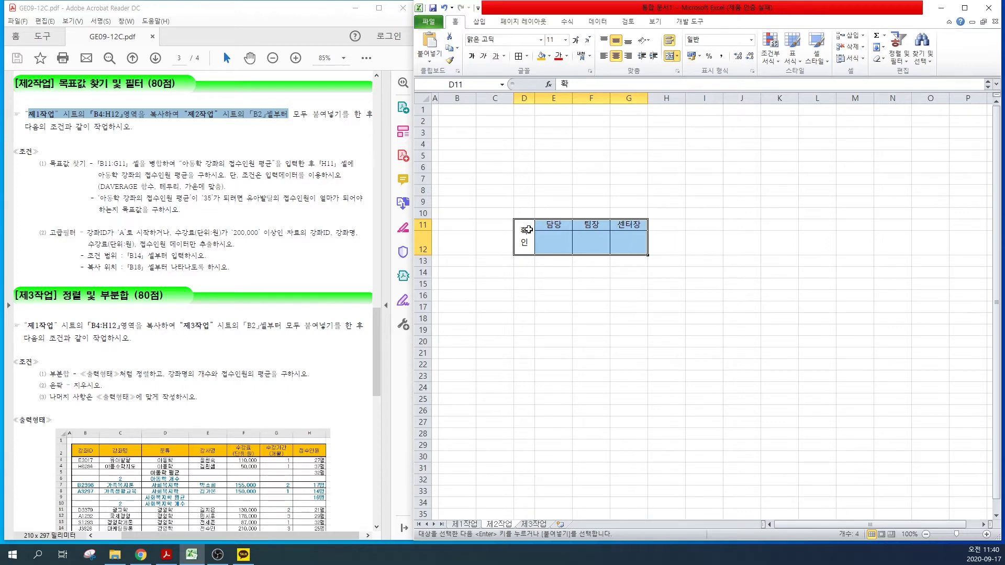
pyautogui.press('Delete')
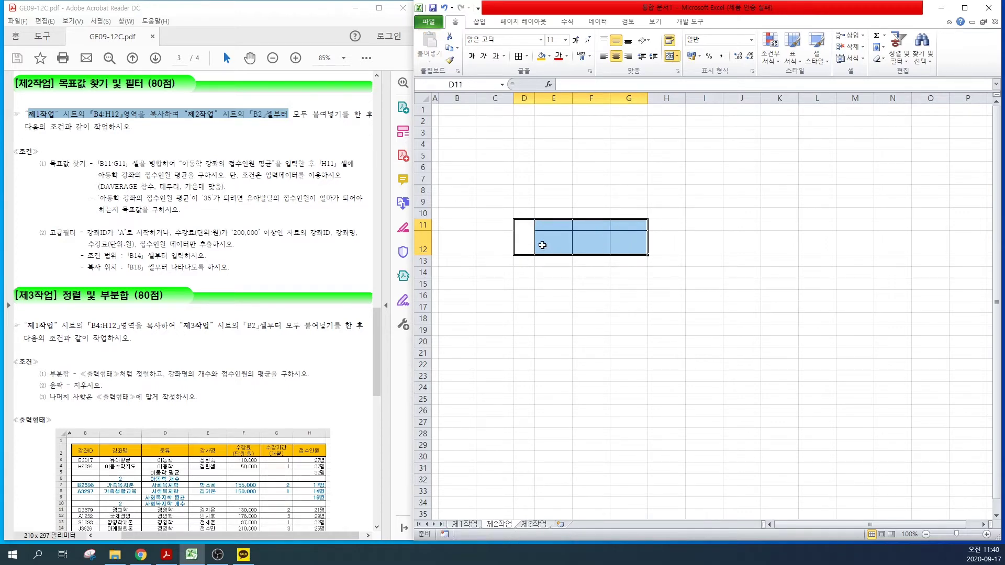
# Step: Delete columns D through G and the tall row 12 on 제2작업
pyautogui.moveTo(530, 96); pyautogui.dragTo(630, 97)
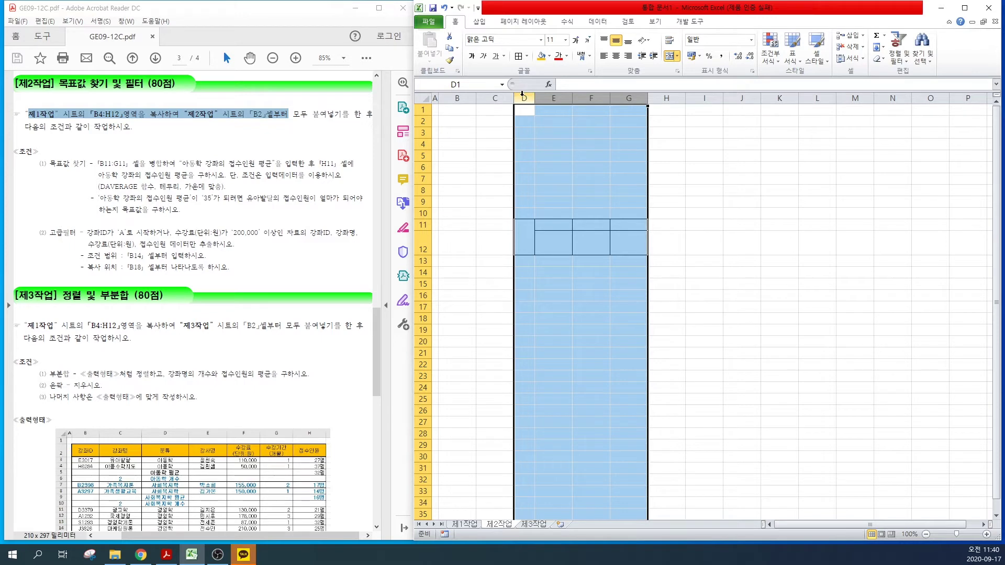
pyautogui.rightClick(522, 96)
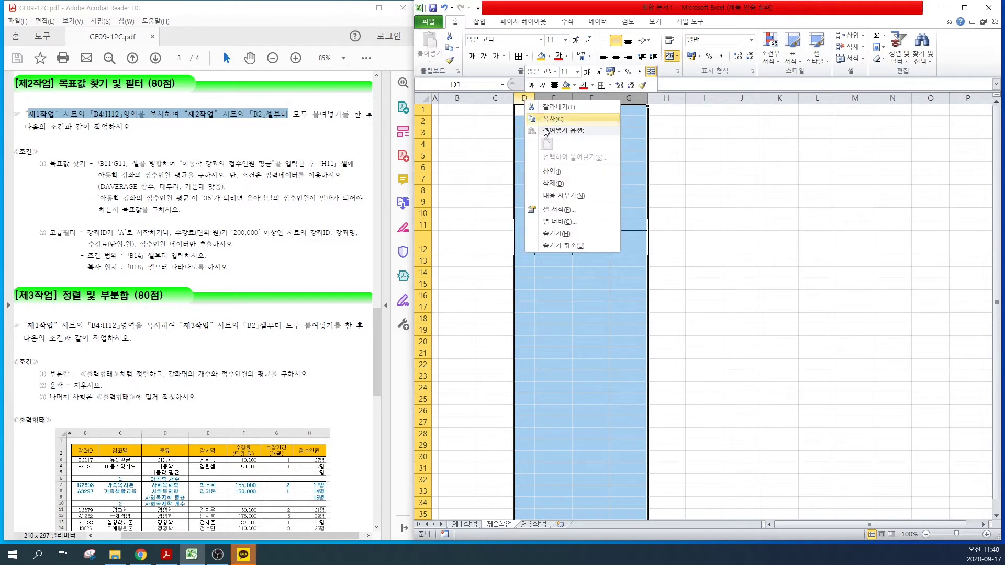
pyautogui.click(552, 183)
pyautogui.click(590, 259)
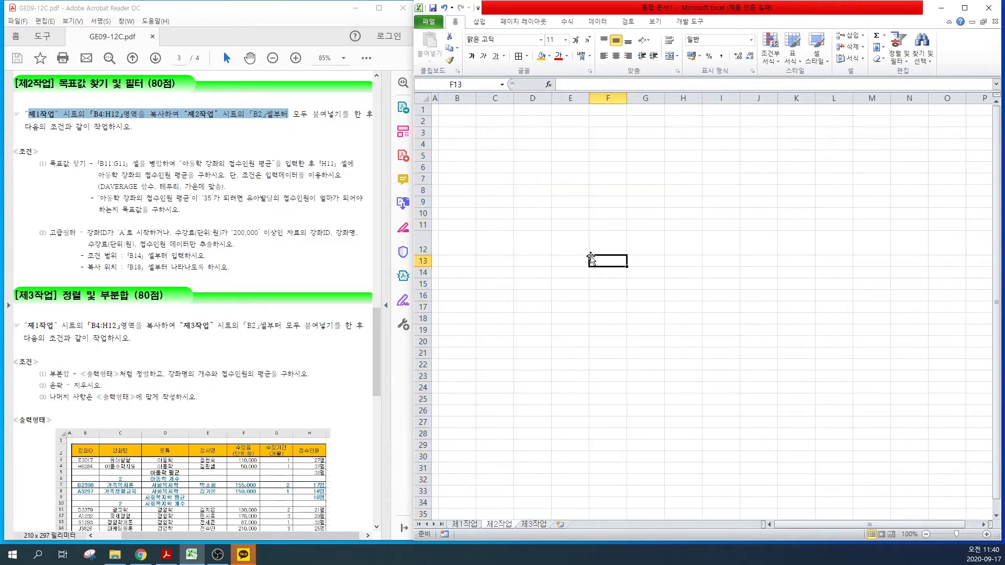
pyautogui.rightClick(422, 243)
pyautogui.click(450, 327)
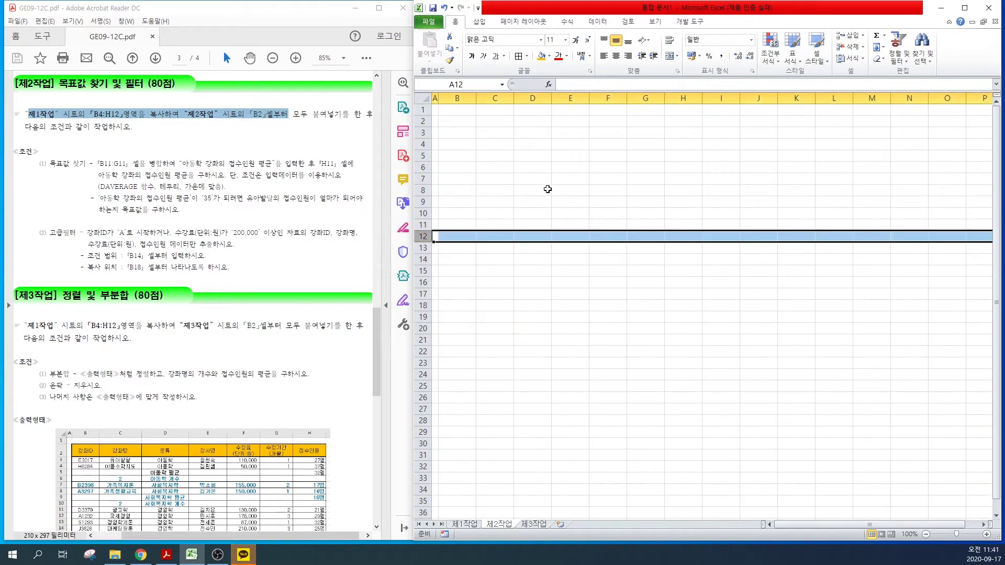
pyautogui.click(547, 189)
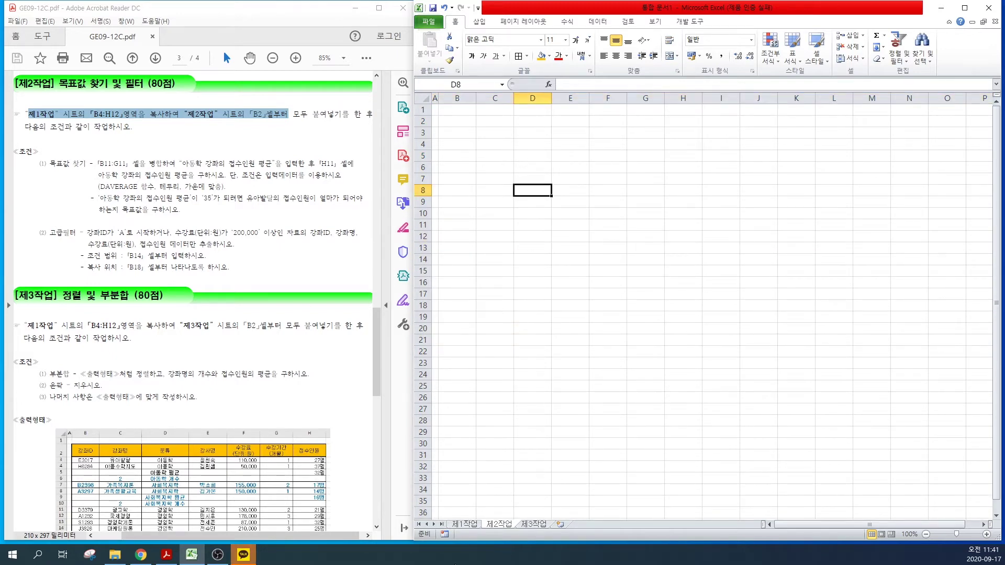
# Step: Re-copy B4:H12 from 제1작업 and paste it at B2 of 제2작업
pyautogui.click(462, 525)
pyautogui.moveTo(678, 240); pyautogui.dragTo(824, 292)
pyautogui.hotkey('ctrl', 'c')
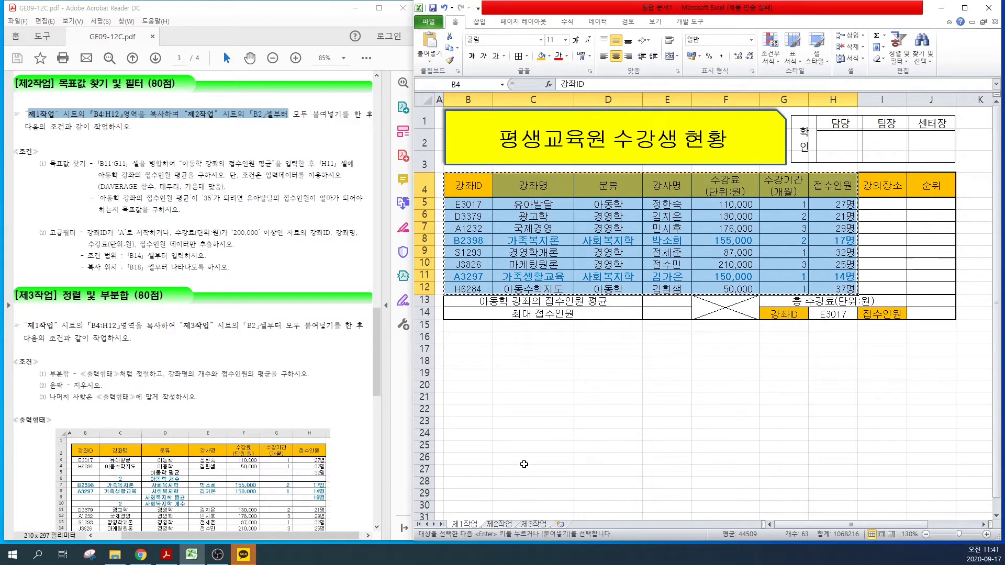
pyautogui.click(499, 524)
pyautogui.click(453, 123)
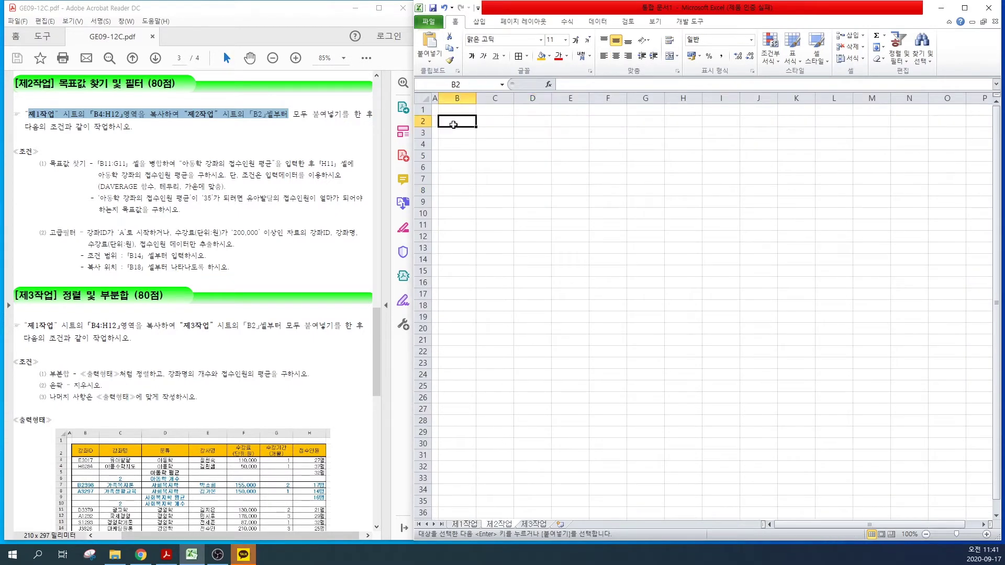
pyautogui.hotkey('ctrl', 'v')
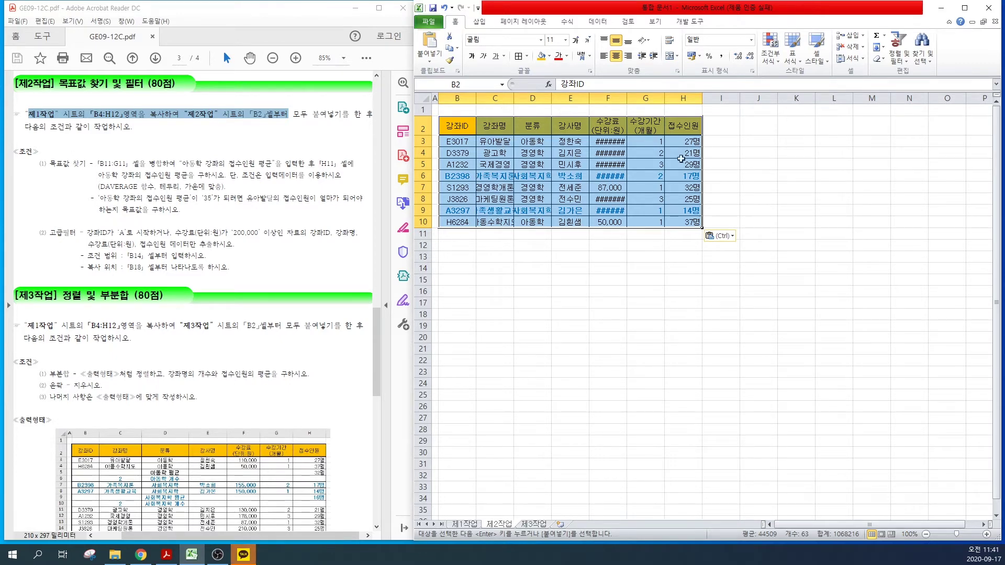
# Step: Keep source column widths for the pasted table, then select B11:G11
pyautogui.click(722, 236)
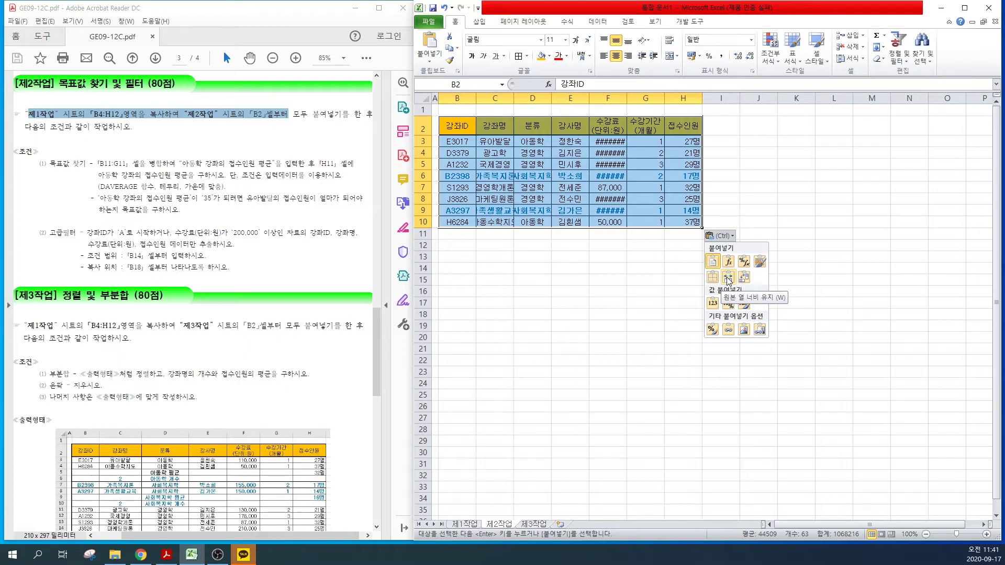
pyautogui.click(728, 279)
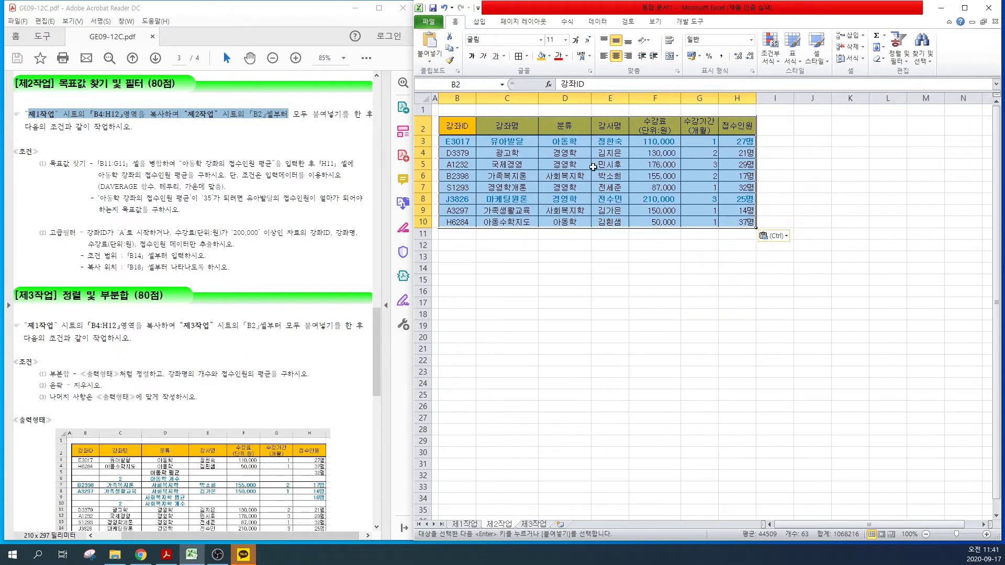
pyautogui.click(562, 267)
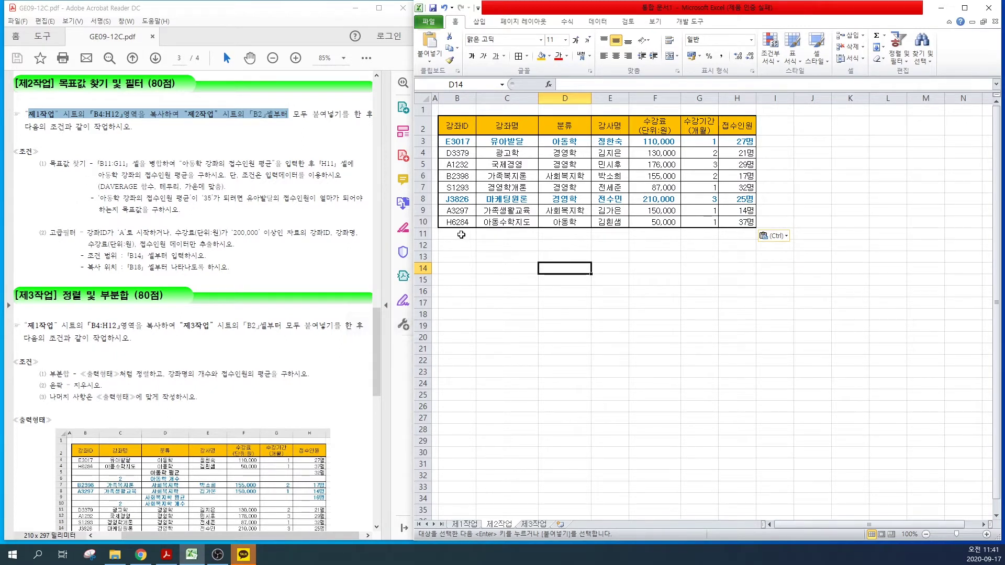
pyautogui.moveTo(461, 235); pyautogui.dragTo(699, 234)
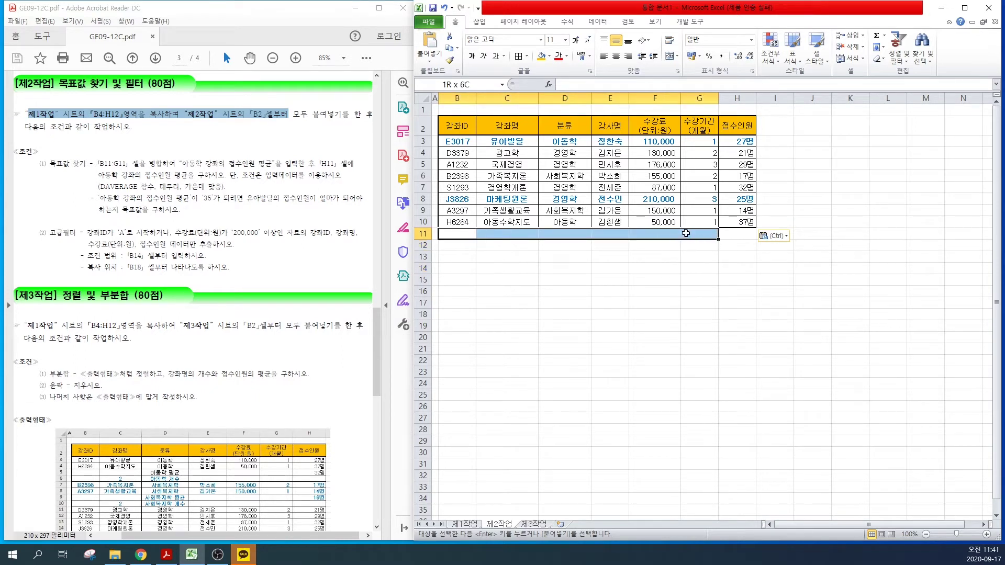
# Step: Merge B11:G11 and label it 아동학 강좌의 접수인원 평균
pyautogui.click(669, 55)
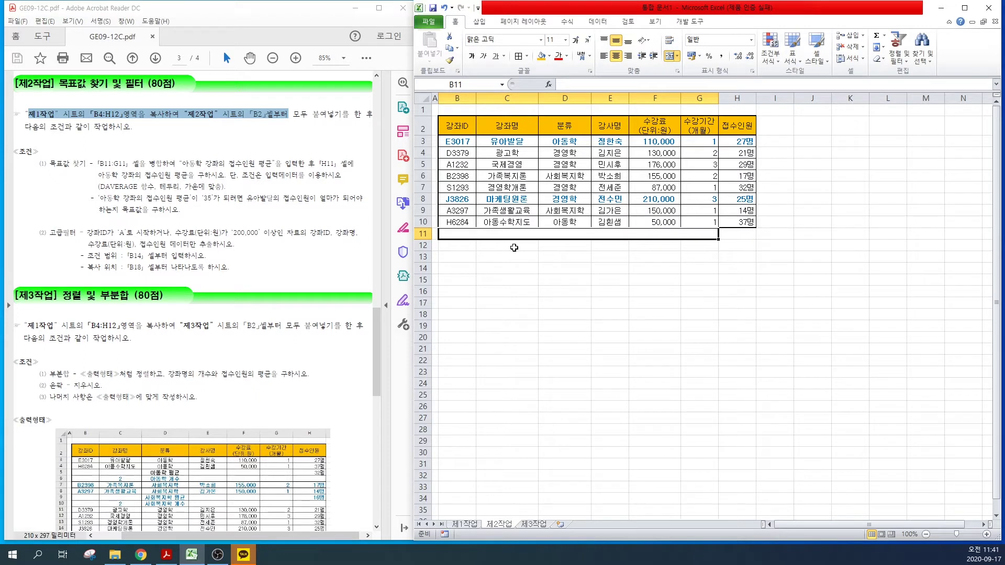
pyautogui.write('아동학 강좌의 접수인원 평균')
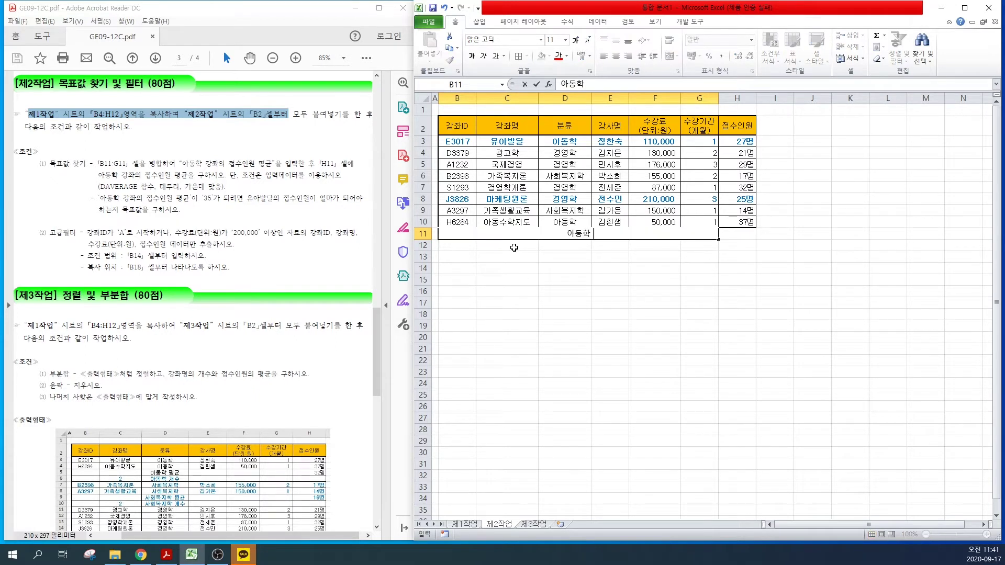
pyautogui.press('Return')
pyautogui.click(727, 232)
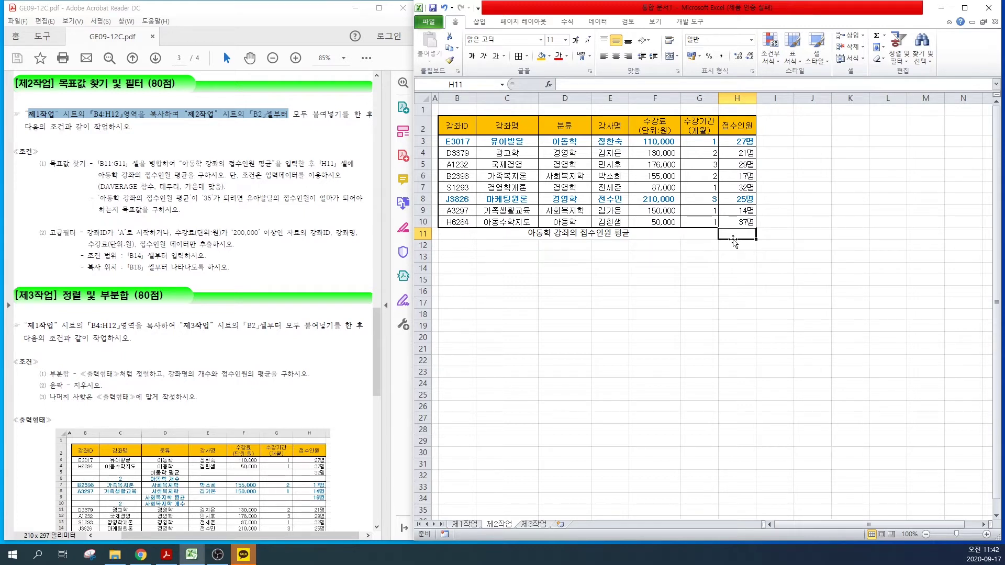
# Step: Enter =DAVERAGE(B2:H10,H2,D2:D3) in H11, giving a 아동학 average of 32
pyautogui.write('=')
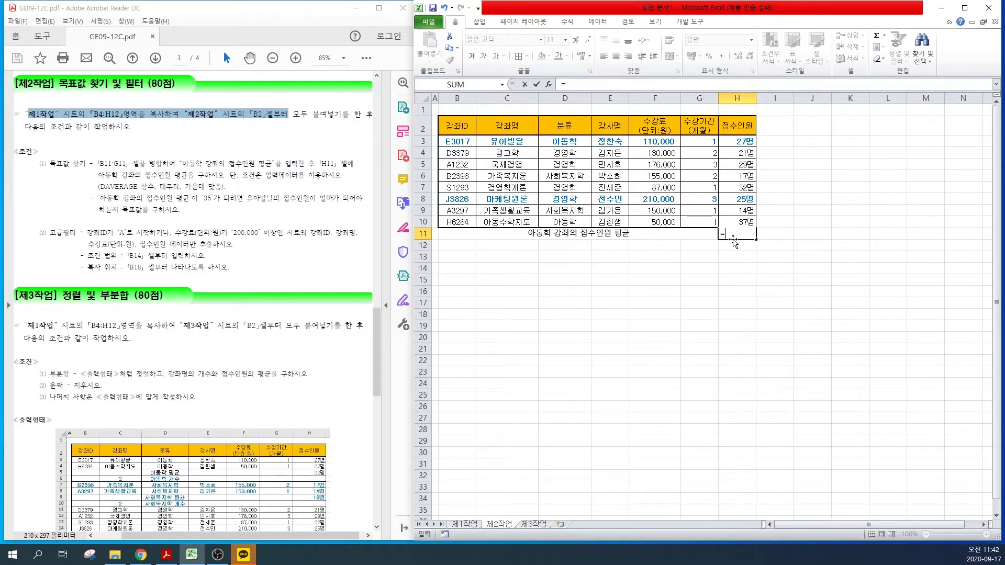
pyautogui.write('DV')
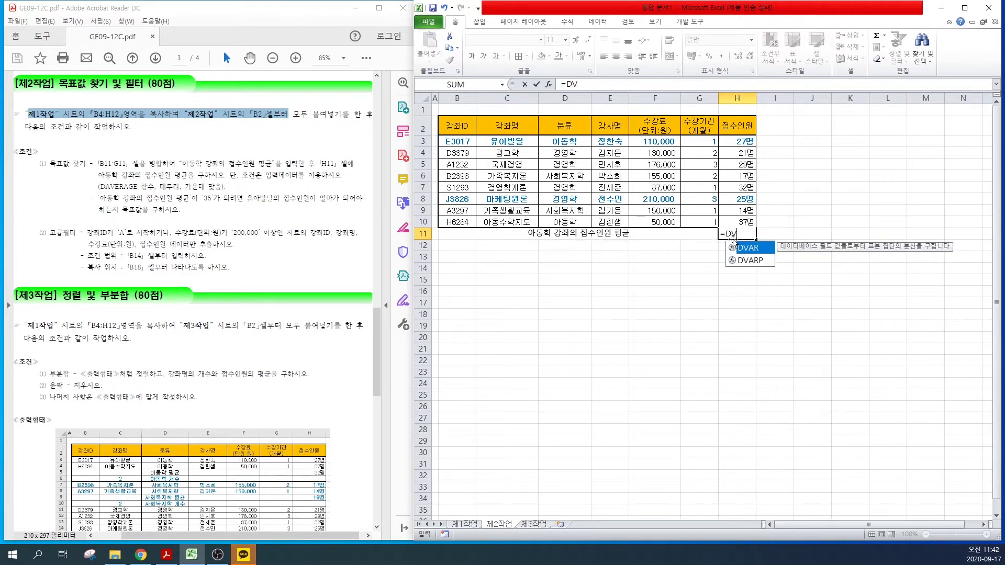
pyautogui.press('BackSpace')
pyautogui.write('A')
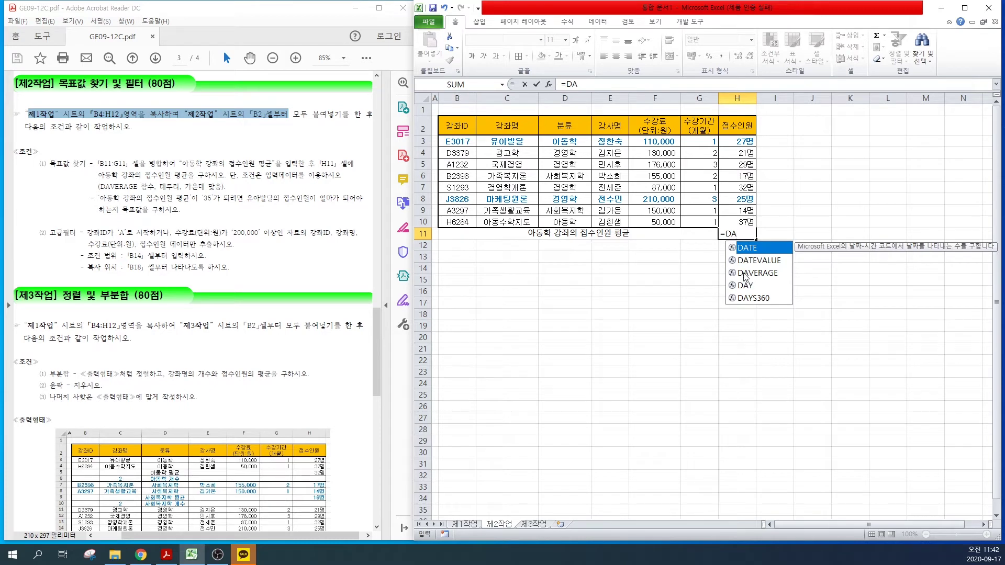
pyautogui.doubleClick(745, 274)
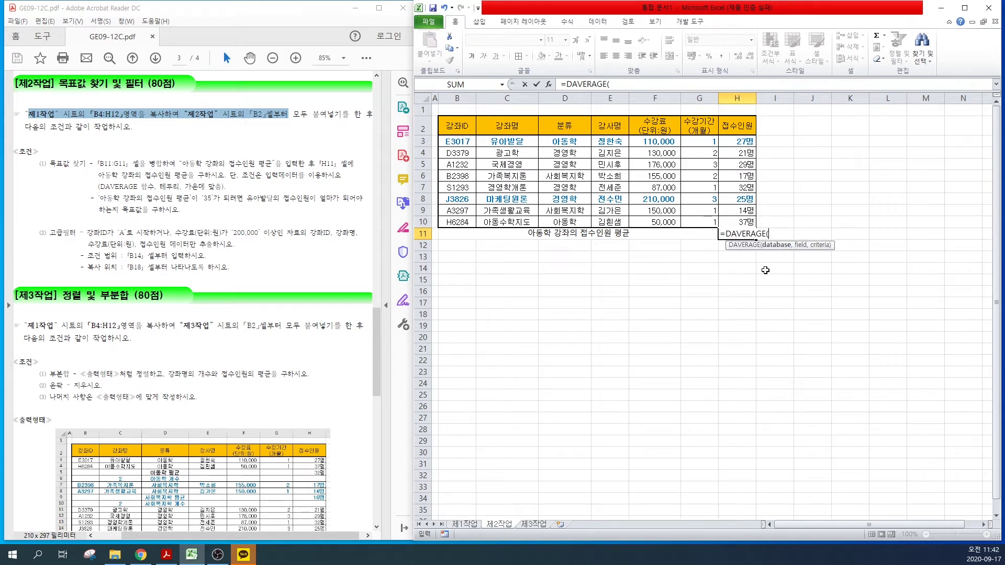
pyautogui.moveTo(455, 124); pyautogui.dragTo(743, 222)
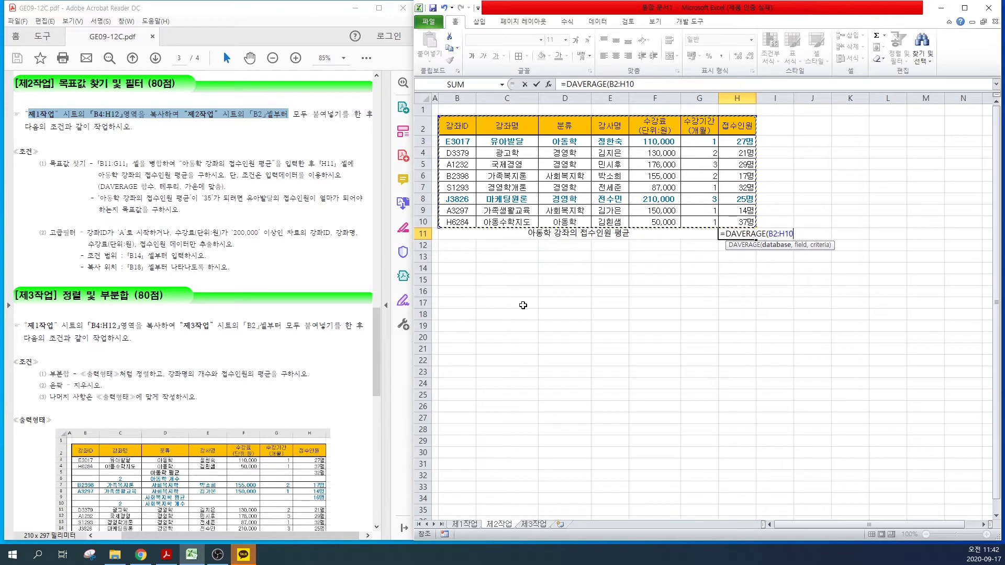
pyautogui.write(',')
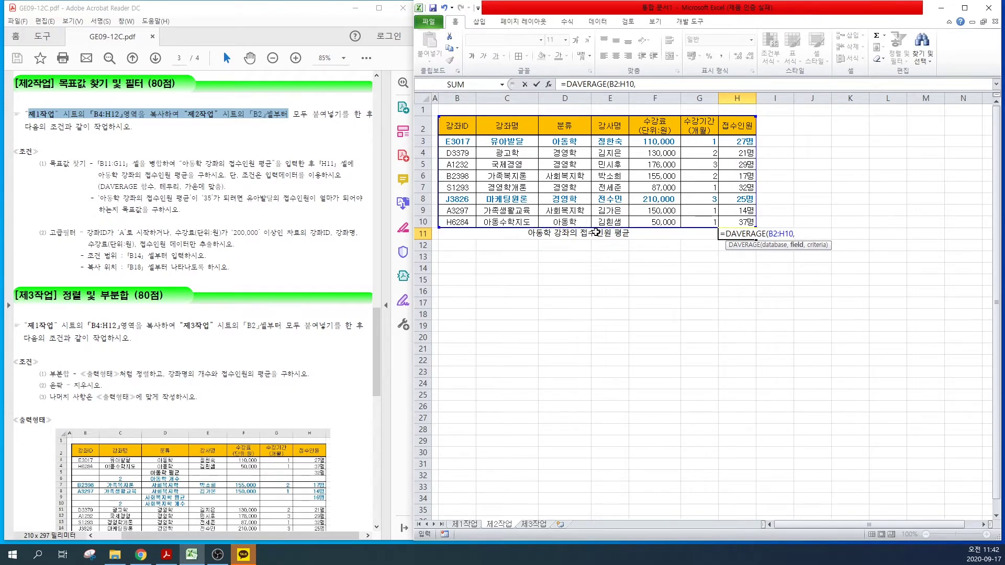
pyautogui.click(742, 127)
pyautogui.click(742, 127)
pyautogui.click(742, 128)
pyautogui.write(',')
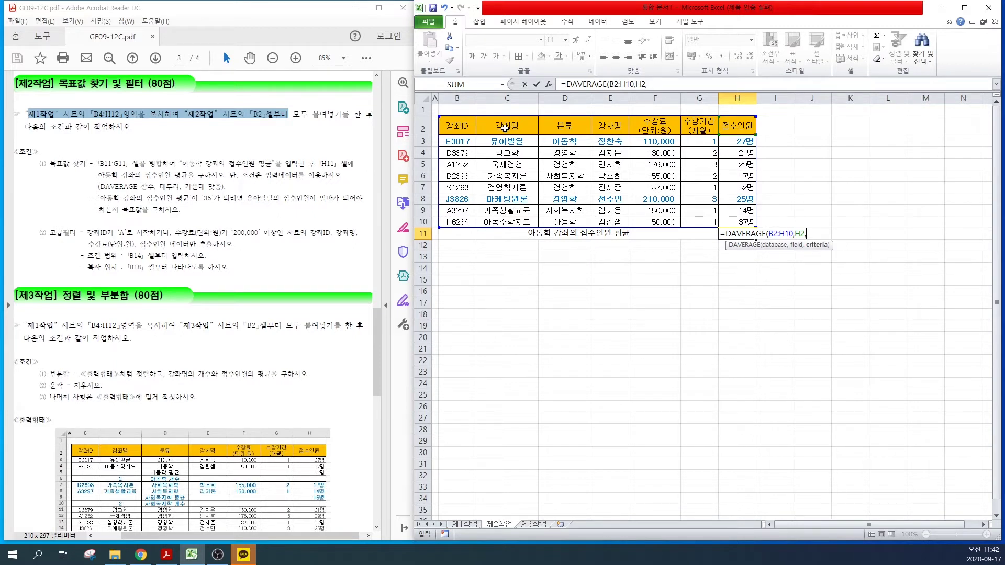
pyautogui.moveTo(561, 127); pyautogui.dragTo(563, 141)
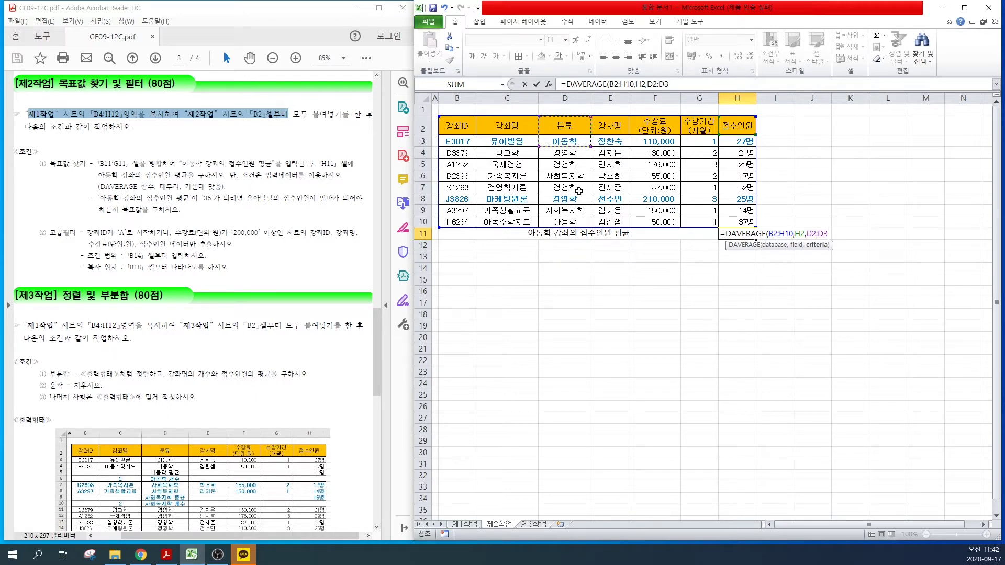
pyautogui.press('Return')
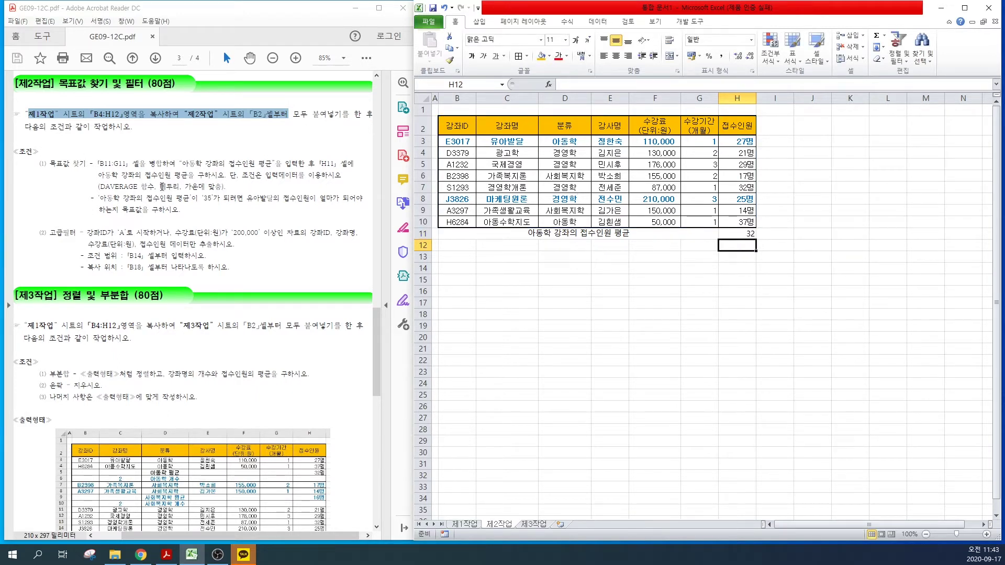
# Step: Give row B11:H11 all borders and centred alignment
pyautogui.moveTo(675, 234); pyautogui.dragTo(732, 233)
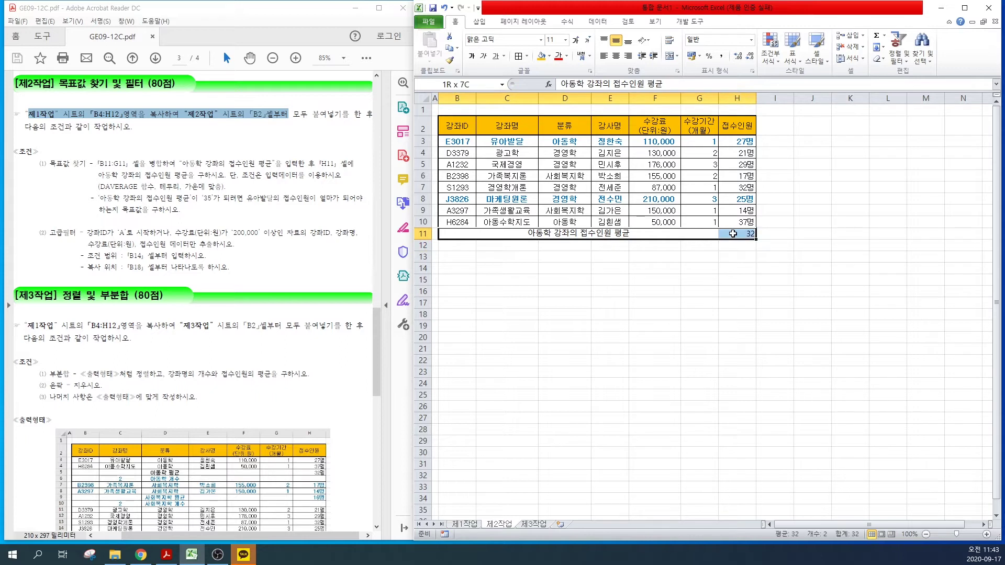
pyautogui.click(517, 59)
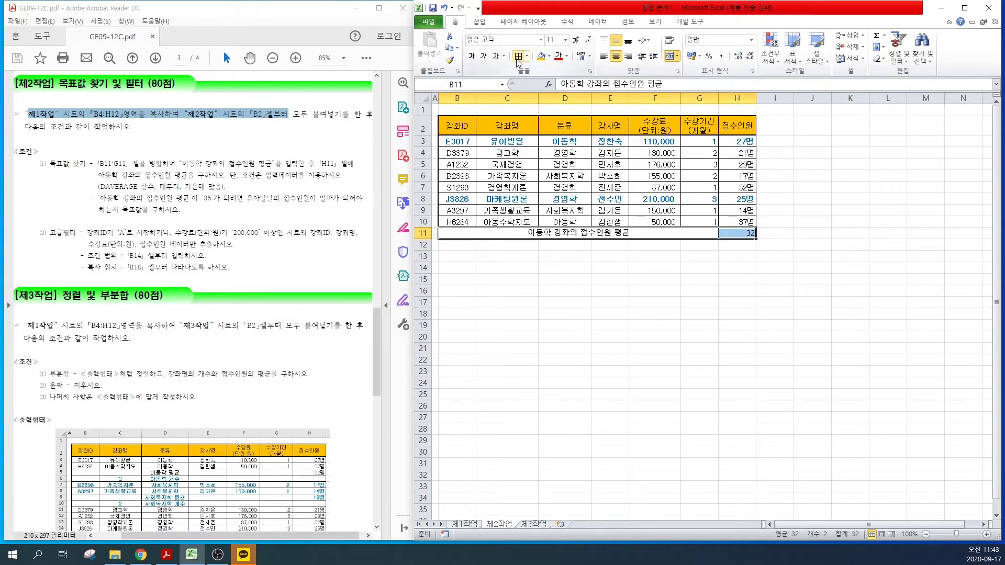
pyautogui.click(616, 57)
pyautogui.click(615, 58)
pyautogui.click(610, 302)
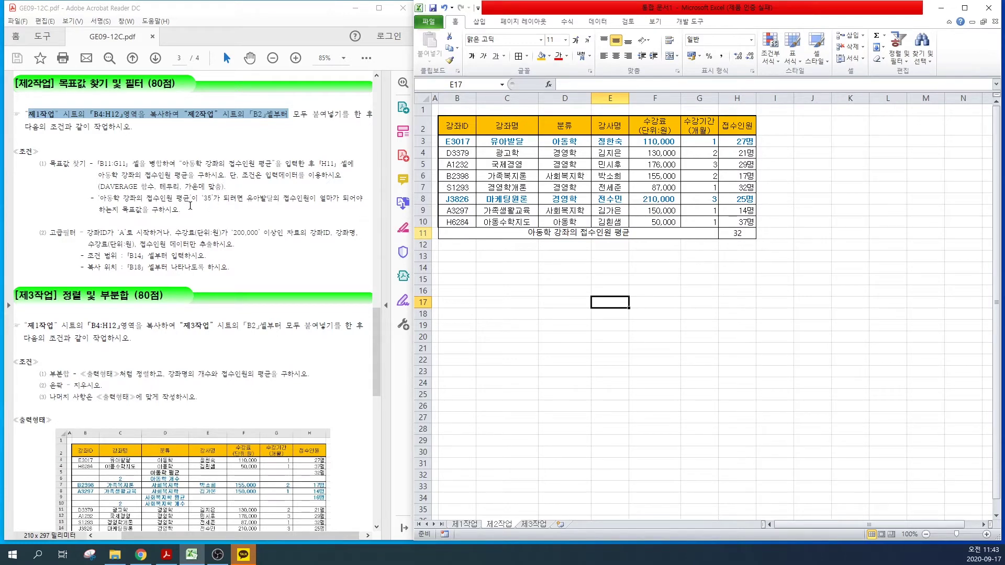
pyautogui.click(735, 233)
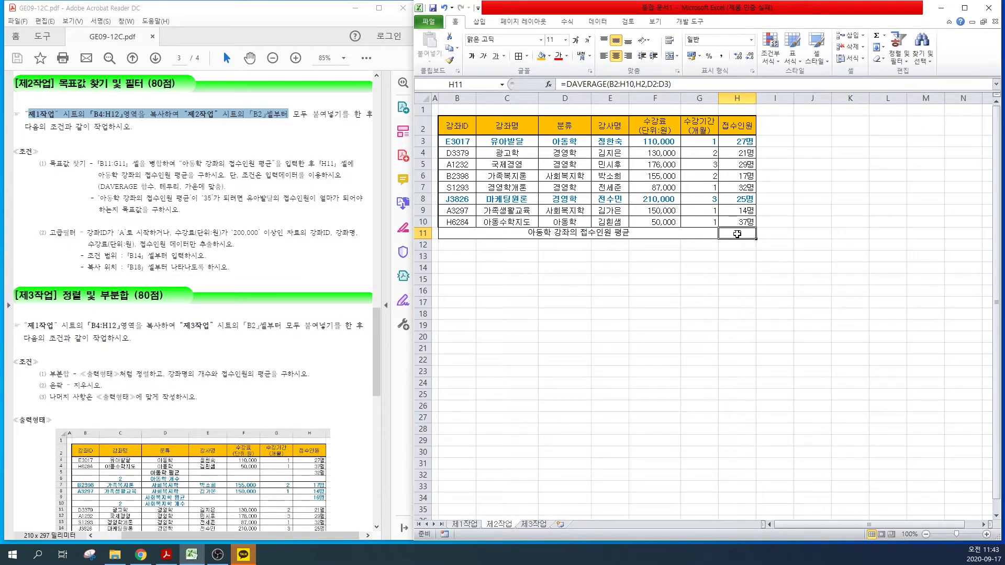
pyautogui.click(597, 21)
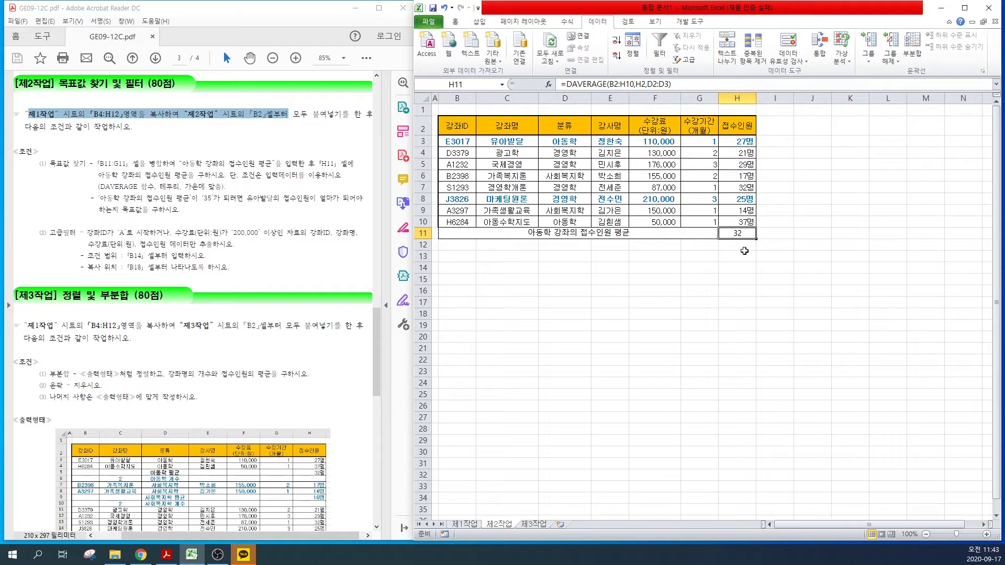
# Step: Goal-seek H11 to 35 by changing H3, raising 유아발달's 접수인원 to 33명
pyautogui.click(843, 58)
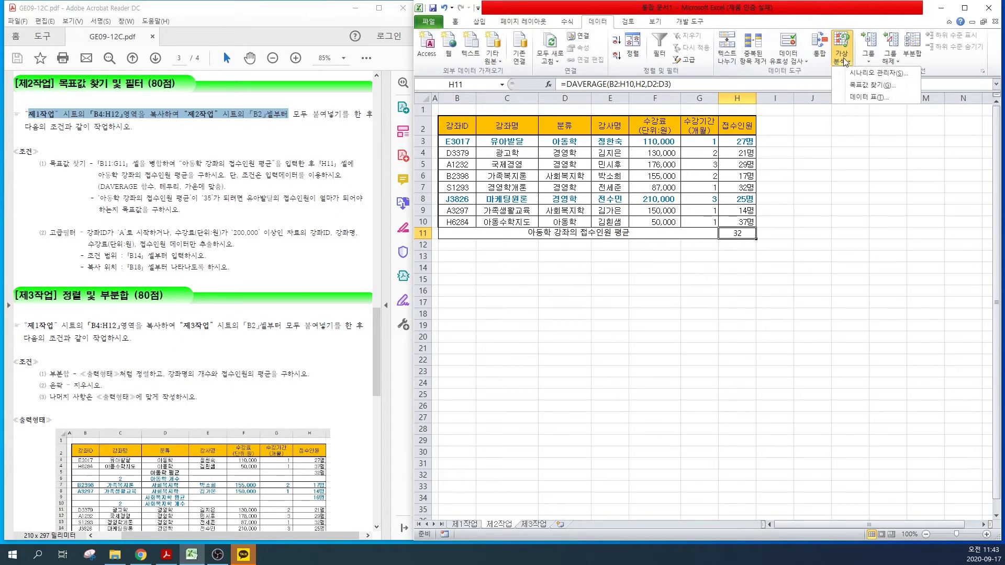
pyautogui.click(862, 85)
pyautogui.moveTo(643, 264)
pyautogui.mouseDown()
pyautogui.moveTo(650, 240)
pyautogui.moveTo(657, 264)
pyautogui.mouseUp()
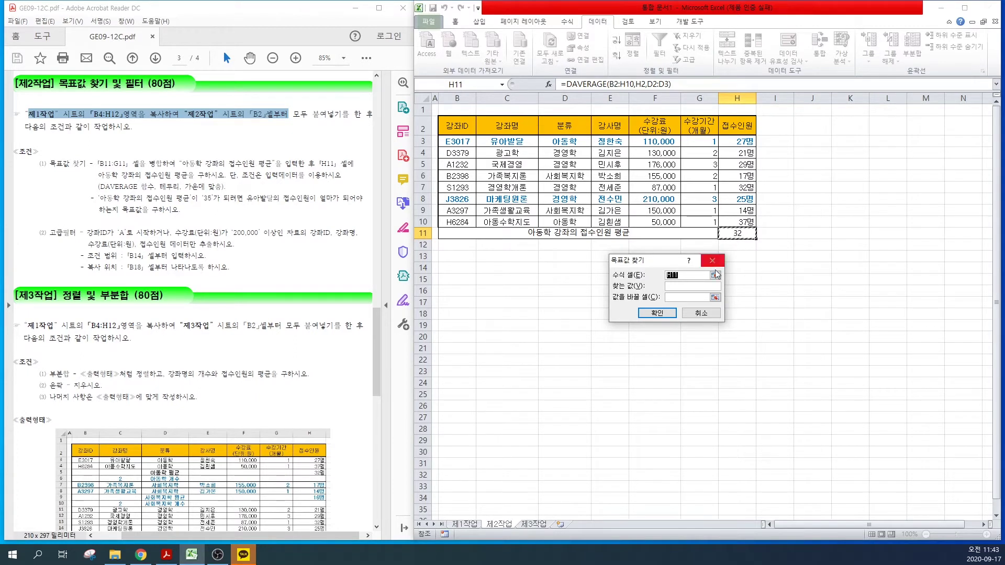
pyautogui.click(674, 286)
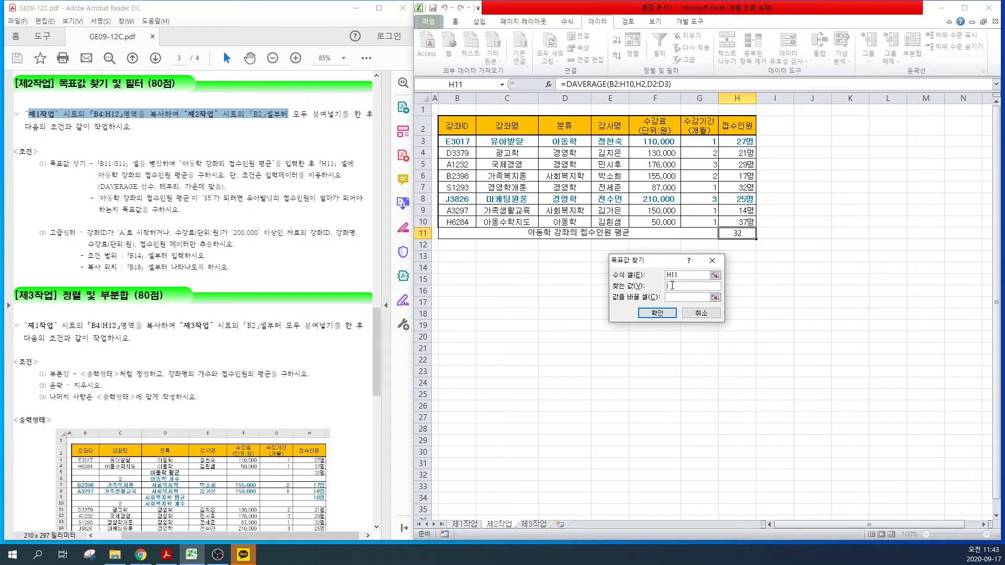
pyautogui.write('35')
pyautogui.moveTo(241, 197); pyautogui.dragTo(137, 217)
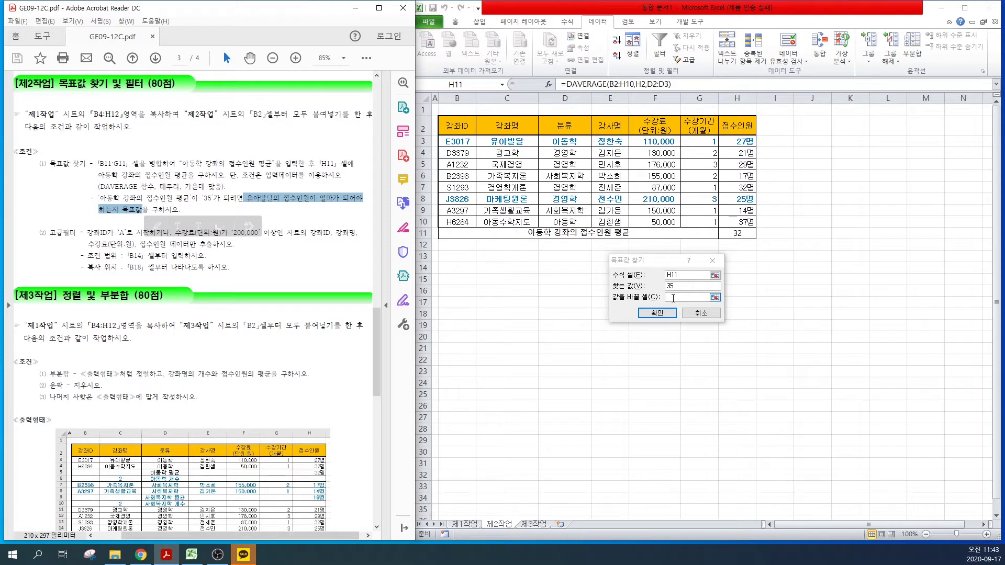
pyautogui.click(673, 297)
pyautogui.click(673, 297)
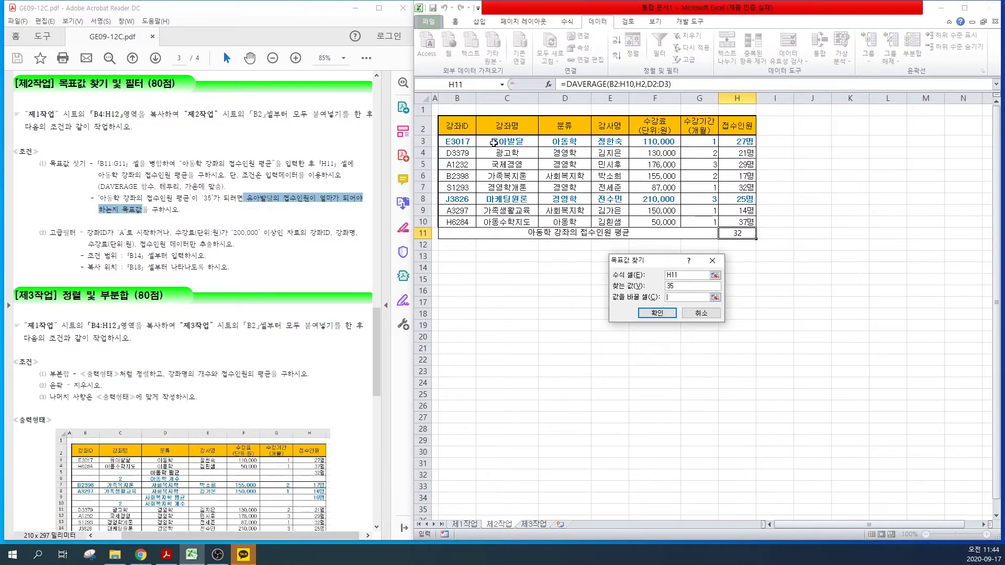
pyautogui.click(739, 142)
pyautogui.click(656, 314)
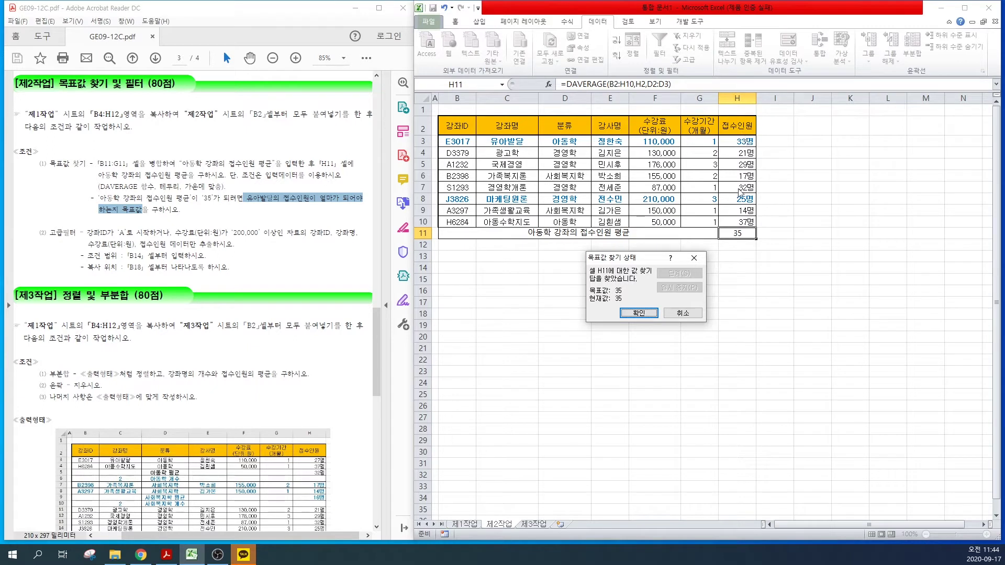
pyautogui.click(628, 315)
pyautogui.click(564, 291)
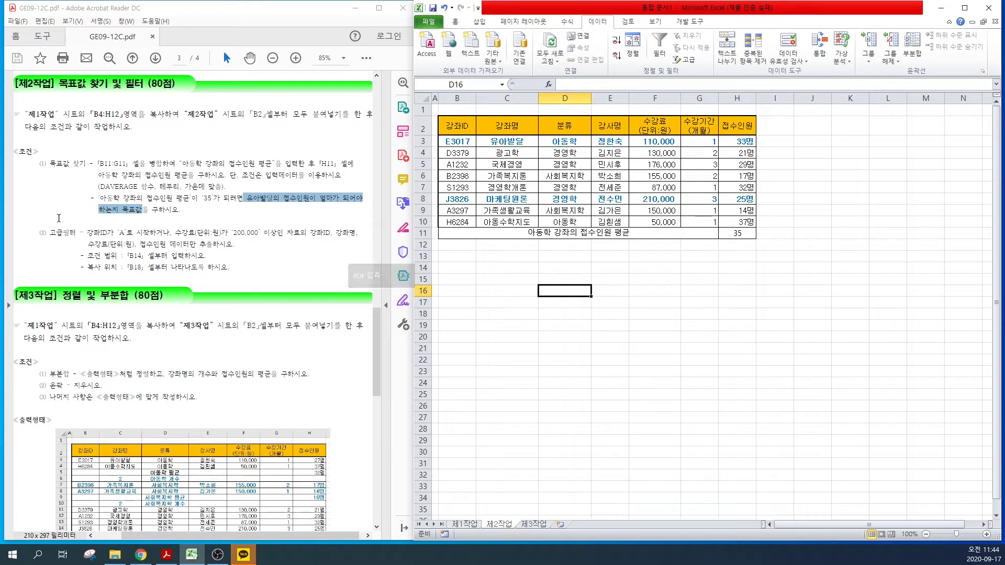
pyautogui.click(127, 236)
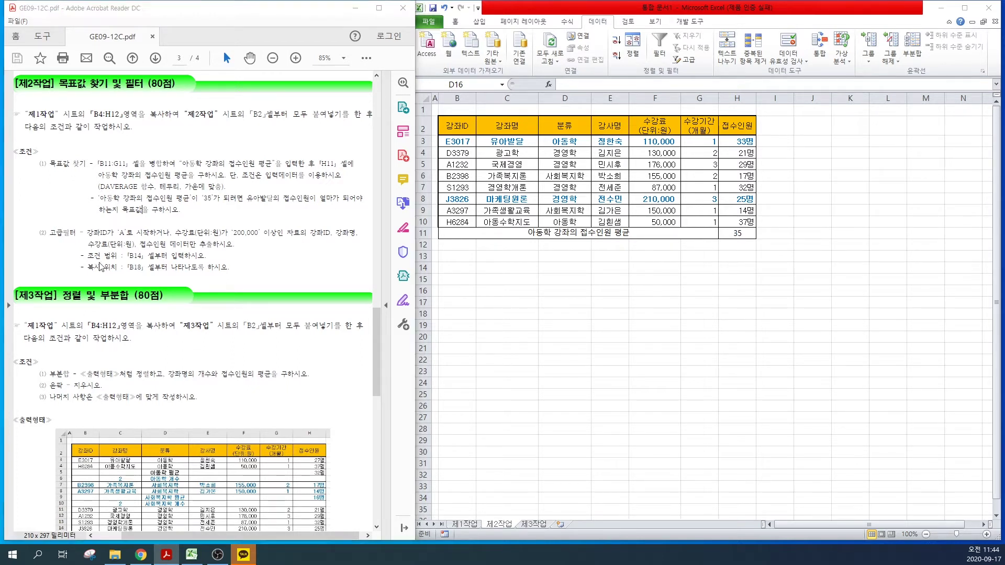
pyautogui.moveTo(78, 224); pyautogui.dragTo(122, 239)
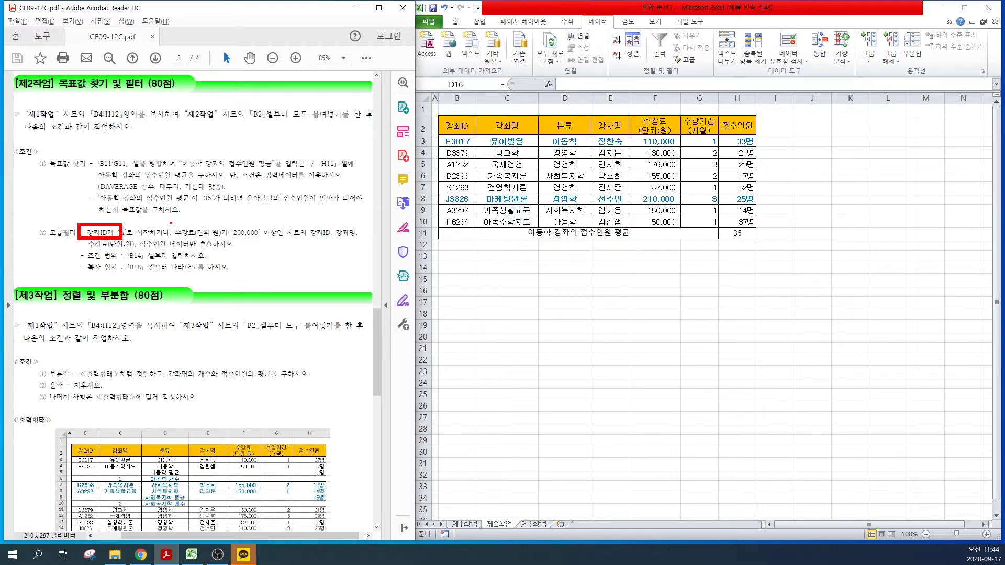
pyautogui.moveTo(169, 224); pyautogui.dragTo(221, 239)
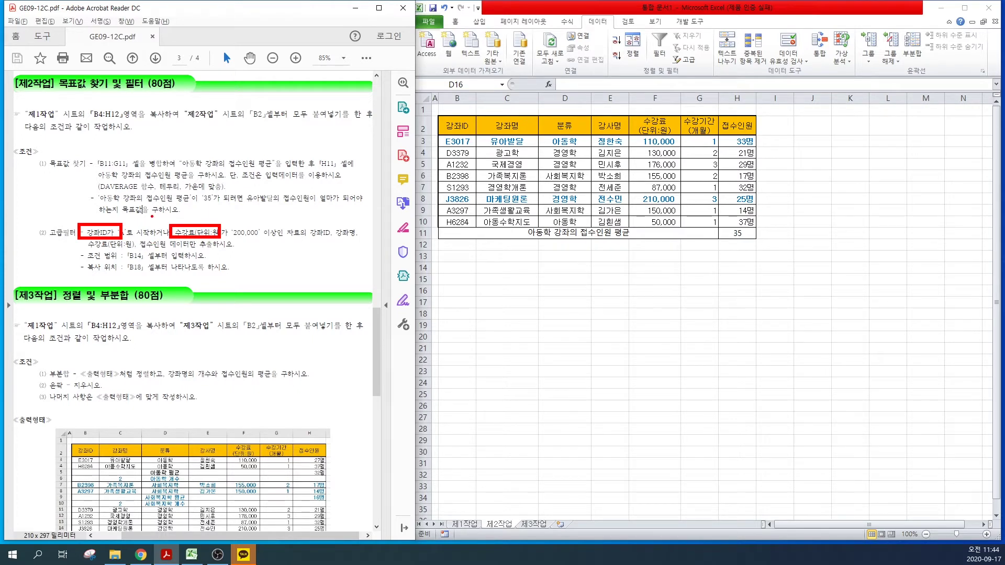
pyautogui.moveTo(150, 217); pyautogui.dragTo(123, 256)
pyautogui.moveTo(170, 203)
pyautogui.mouseDown()
pyautogui.moveTo(181, 210)
pyautogui.moveTo(195, 196)
pyautogui.mouseUp()
pyautogui.moveTo(289, 200); pyautogui.dragTo(308, 214)
pyautogui.moveTo(318, 190); pyautogui.dragTo(314, 213)
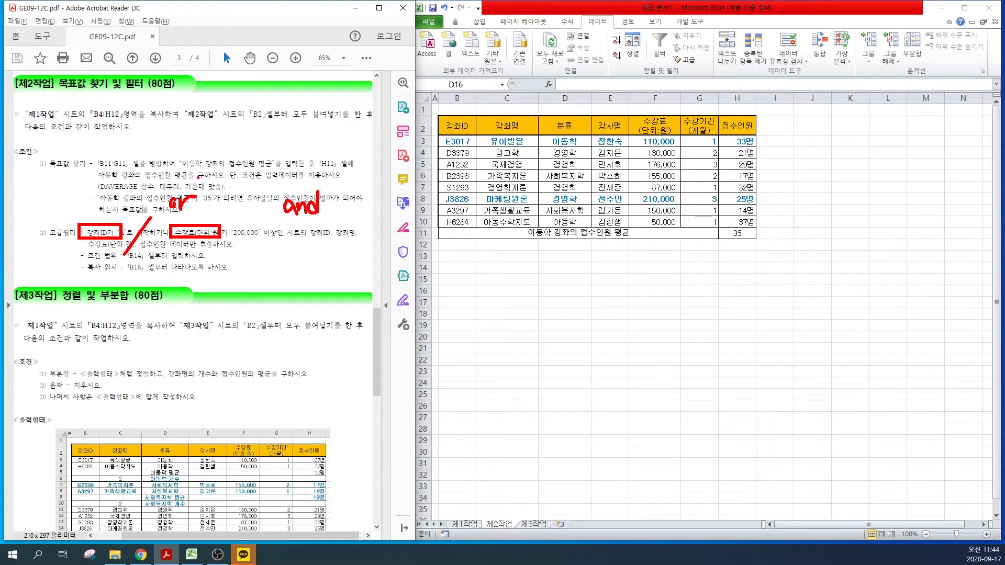
pyautogui.moveTo(191, 175); pyautogui.dragTo(212, 191)
pyautogui.moveTo(214, 168); pyautogui.dragTo(234, 186)
pyautogui.moveTo(217, 187); pyautogui.dragTo(235, 200)
pyautogui.moveTo(228, 165); pyautogui.dragTo(241, 174)
pyautogui.moveTo(231, 174); pyautogui.dragTo(253, 197)
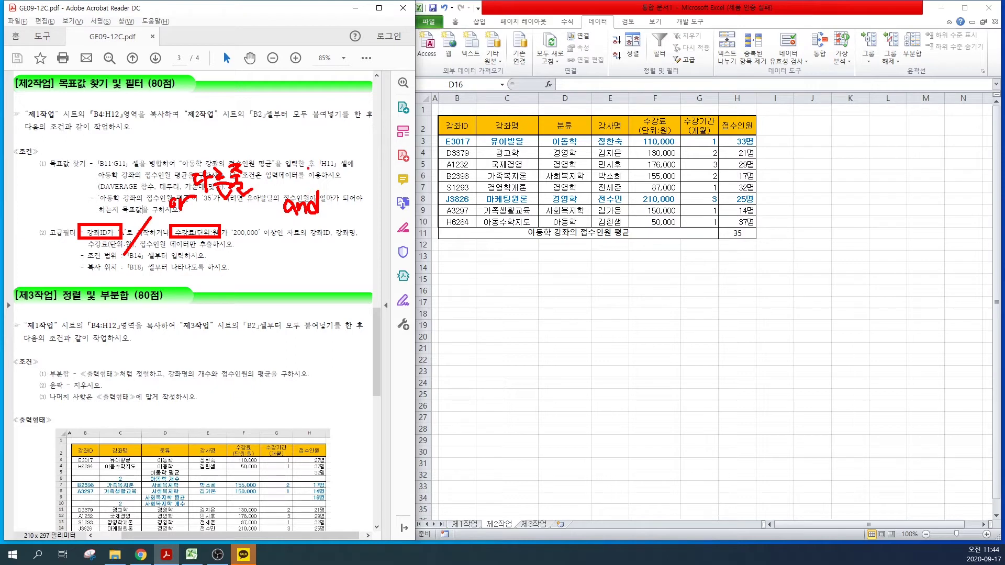
pyautogui.moveTo(302, 170); pyautogui.dragTo(319, 173)
pyautogui.moveTo(310, 174); pyautogui.dragTo(326, 186)
pyautogui.moveTo(329, 164); pyautogui.dragTo(335, 172)
pyautogui.moveTo(328, 178)
pyautogui.mouseDown()
pyautogui.moveTo(345, 179)
pyautogui.moveTo(350, 166)
pyautogui.mouseUp()
pyautogui.moveTo(335, 181); pyautogui.dragTo(348, 187)
pyautogui.moveTo(342, 165); pyautogui.dragTo(362, 192)
pyautogui.moveTo(358, 188); pyautogui.dragTo(366, 192)
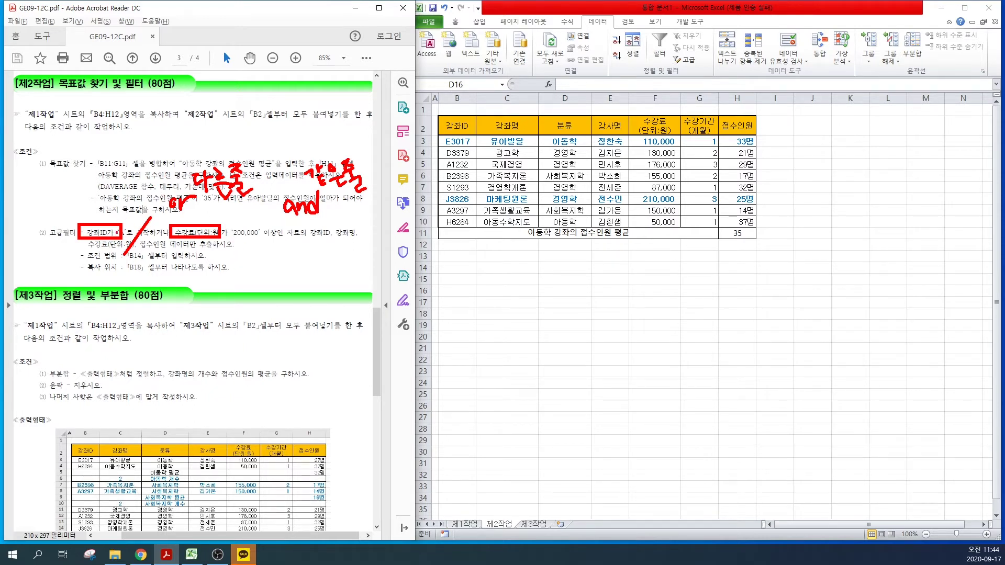
pyautogui.moveTo(76, 214)
pyautogui.mouseDown()
pyautogui.moveTo(87, 195)
pyautogui.moveTo(89, 207)
pyautogui.moveTo(105, 201)
pyautogui.moveTo(98, 210)
pyautogui.mouseUp()
pyautogui.moveTo(238, 241); pyautogui.dragTo(244, 250)
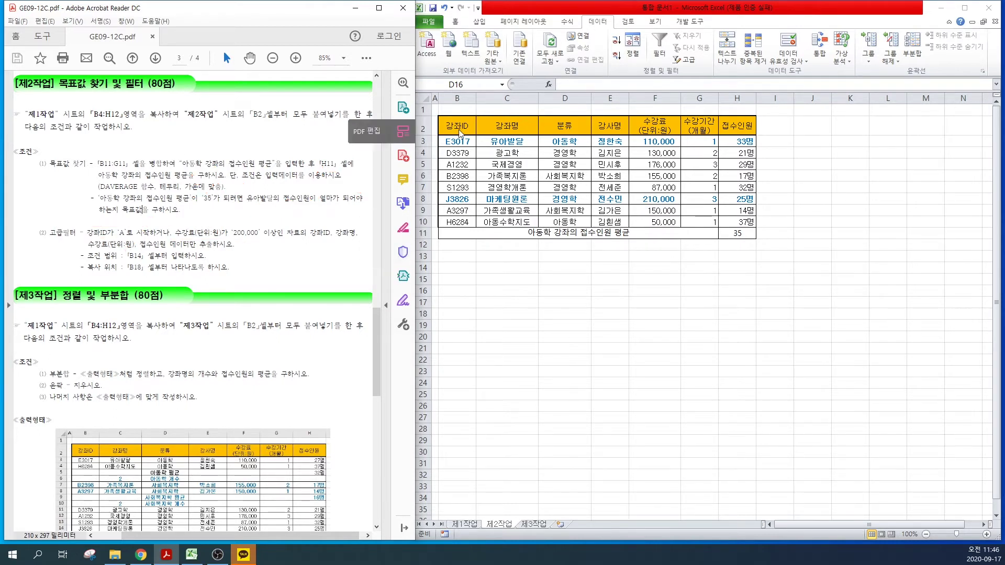
# Step: Copy the 강좌ID and 수강료(단위:원) headers into B14 and C14
pyautogui.click(460, 130)
pyautogui.click(456, 125)
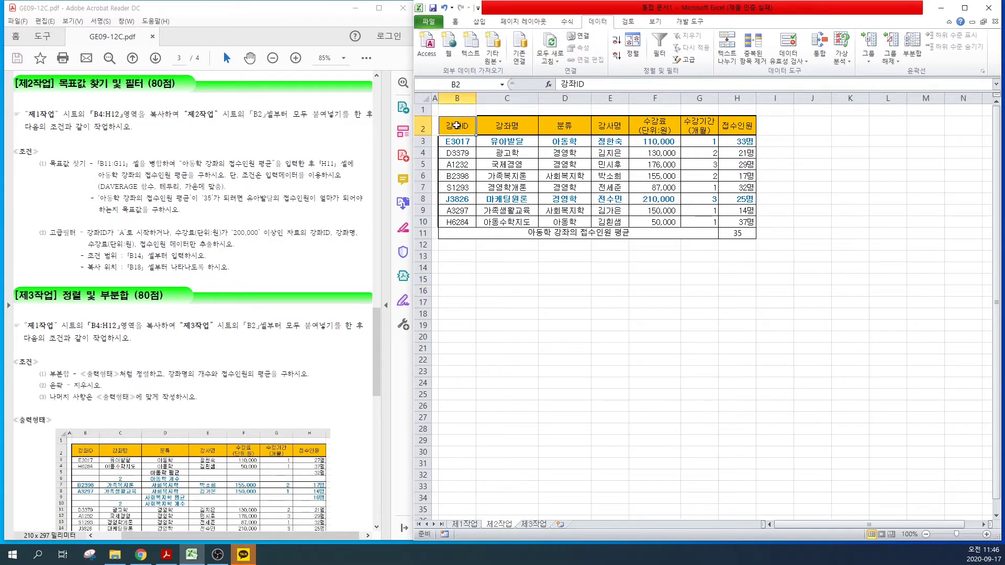
pyautogui.hotkey('ctrl', 'c')
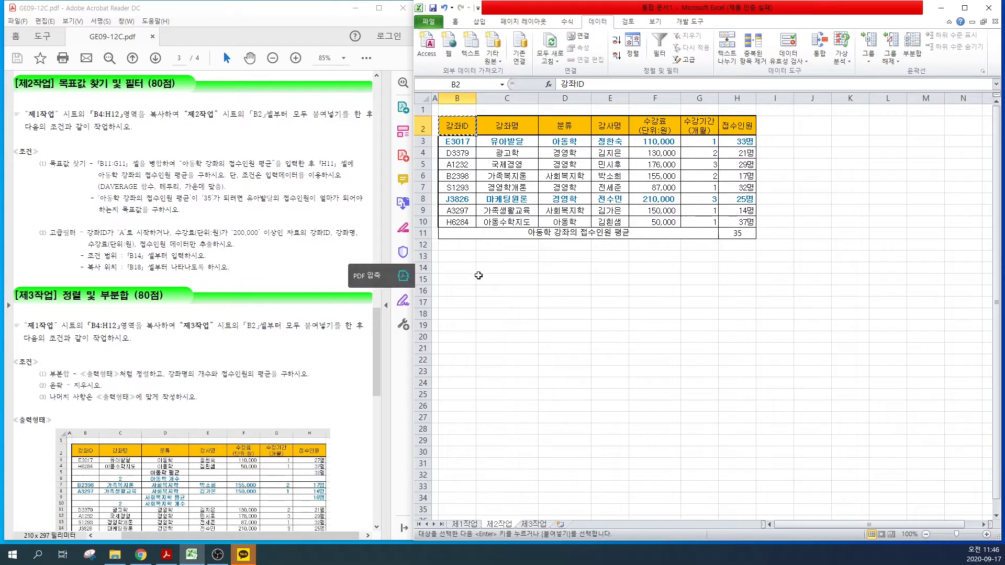
pyautogui.click(459, 268)
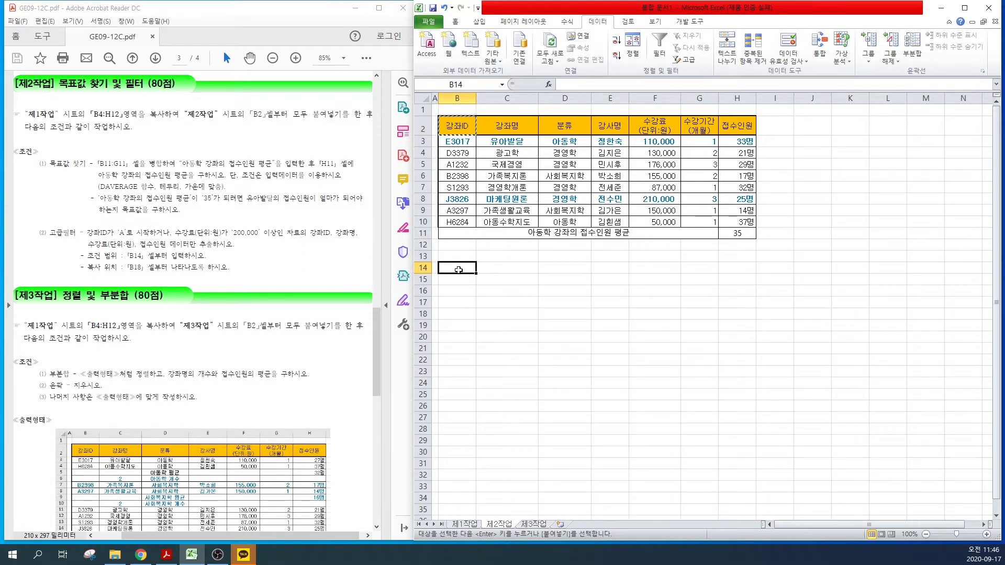
pyautogui.hotkey('ctrl', 'v')
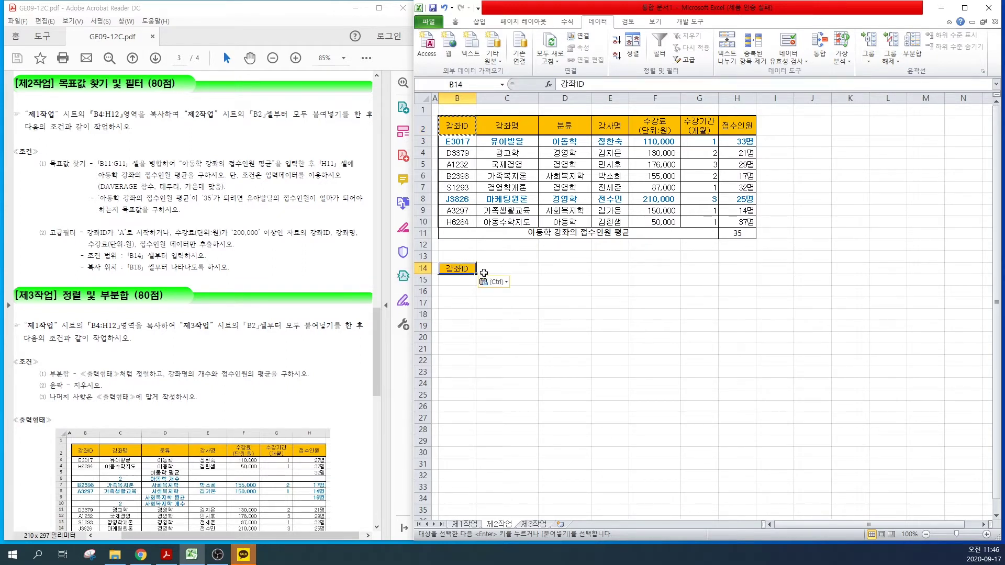
pyautogui.click(656, 130)
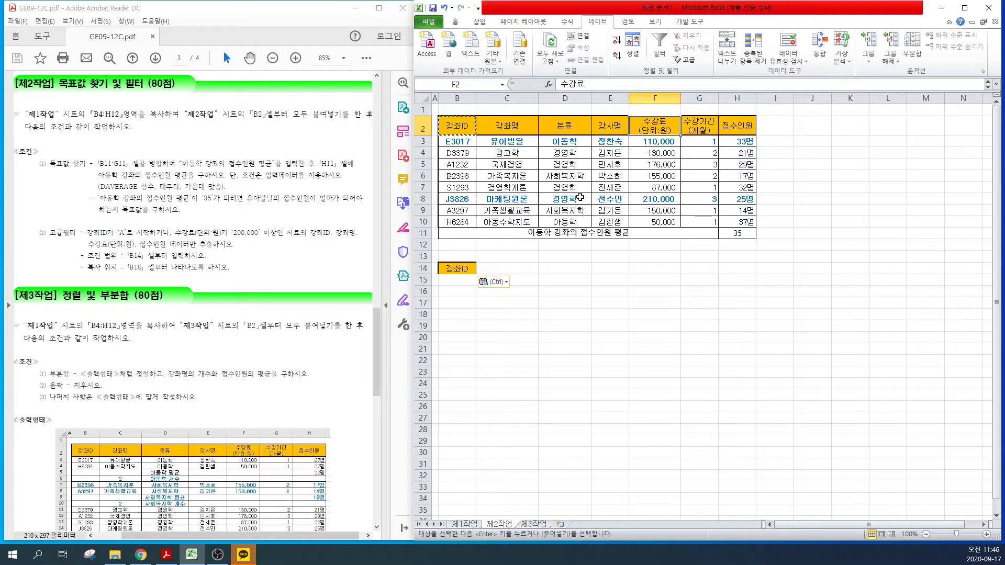
pyautogui.hotkey('ctrl', 'c')
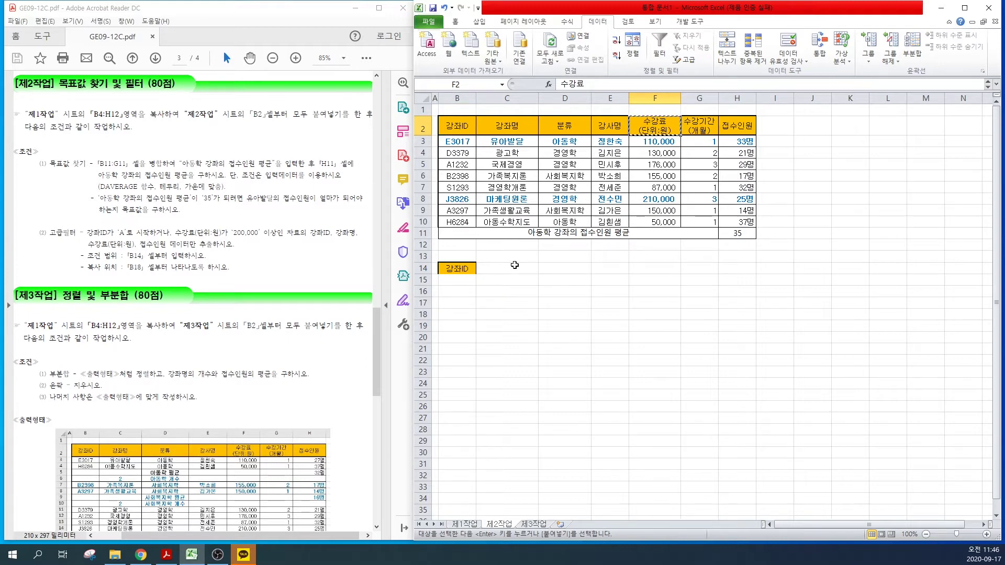
pyautogui.click(516, 268)
pyautogui.hotkey('ctrl', 'v')
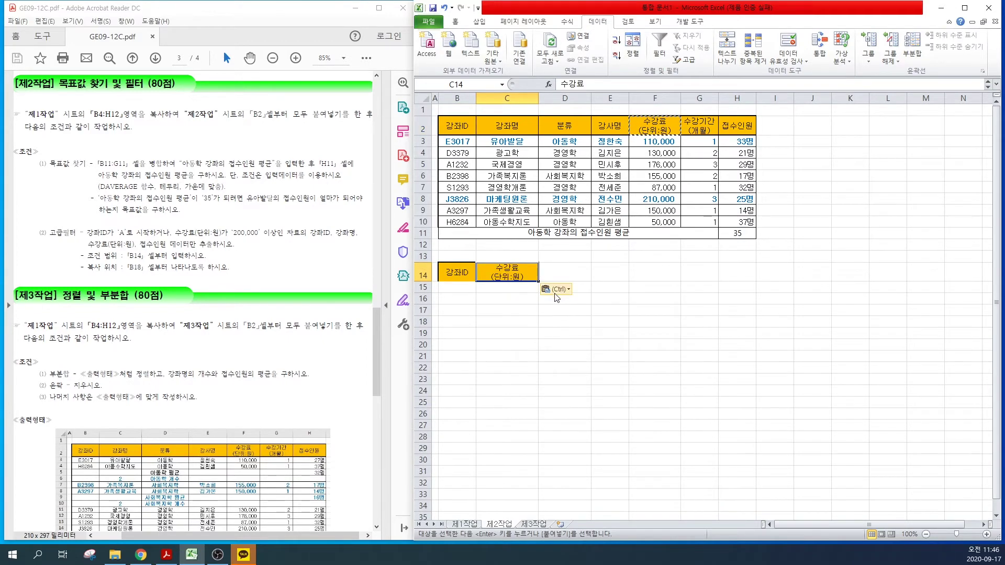
# Step: Enter the criteria A* in B15 and <=200000 in C16
pyautogui.click(450, 289)
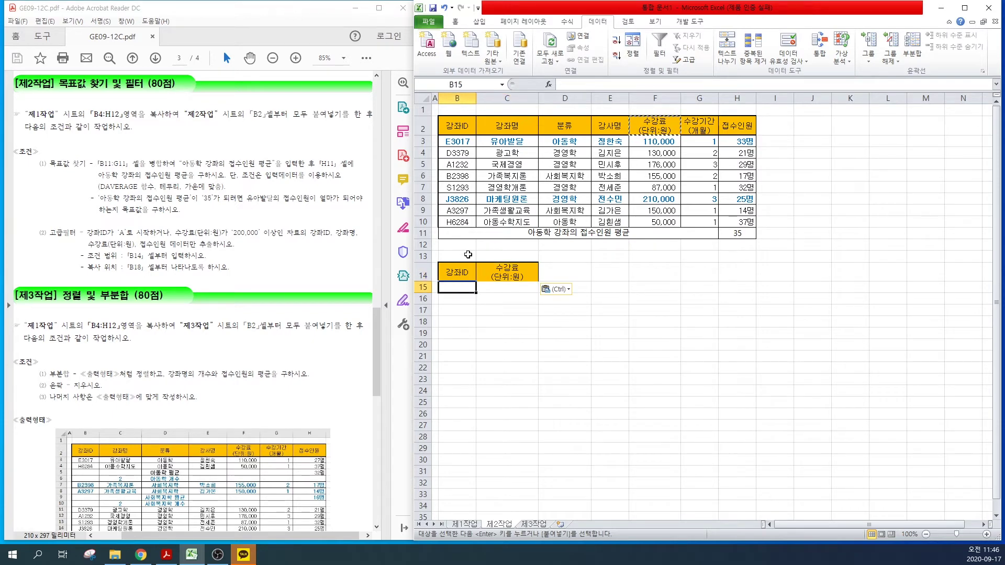
pyautogui.write('A*')
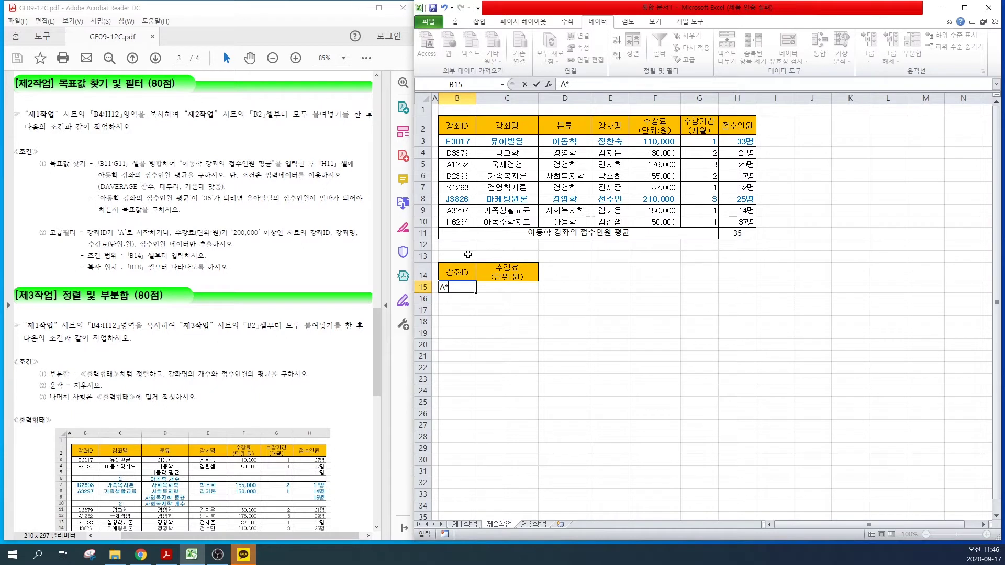
pyautogui.press('Return')
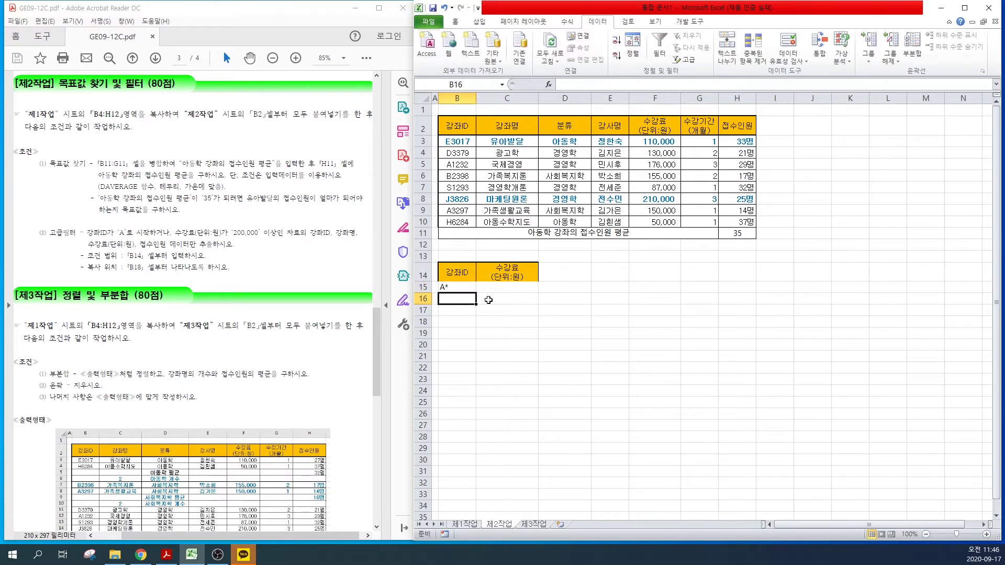
pyautogui.click(493, 299)
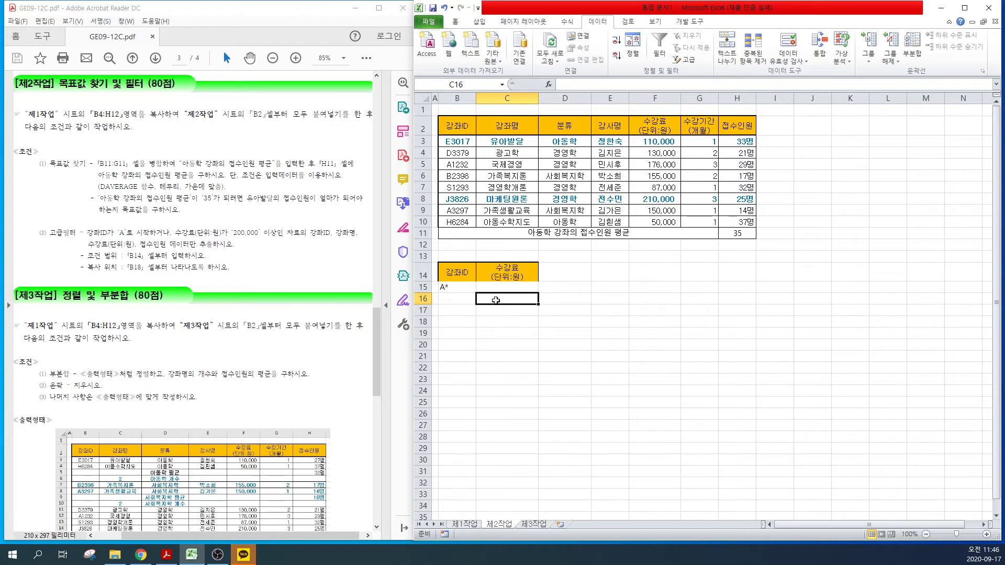
pyautogui.write('<')
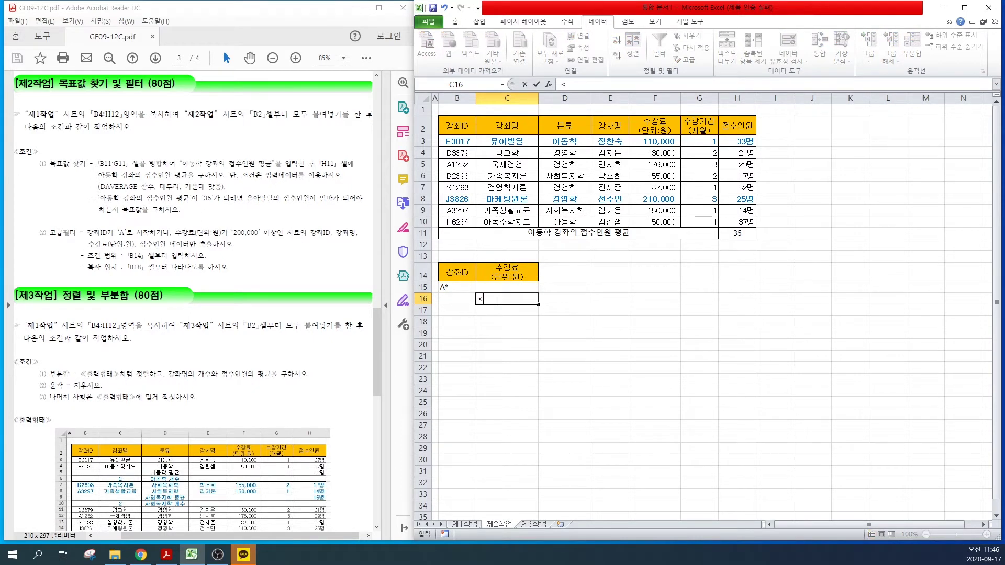
pyautogui.write('=200000')
pyautogui.press('Return')
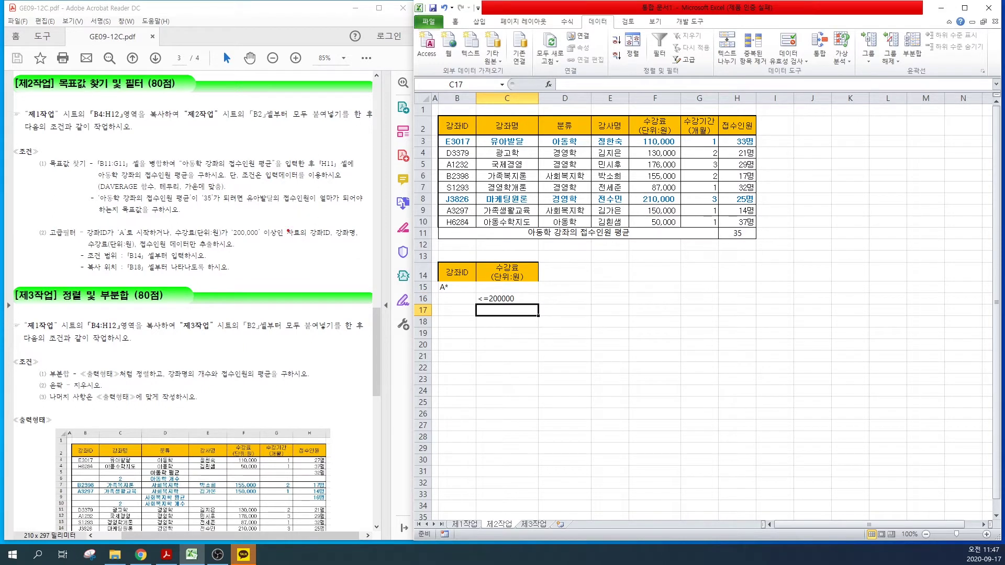
pyautogui.moveTo(302, 224)
pyautogui.mouseDown()
pyautogui.moveTo(331, 241)
pyautogui.moveTo(359, 241)
pyautogui.mouseUp()
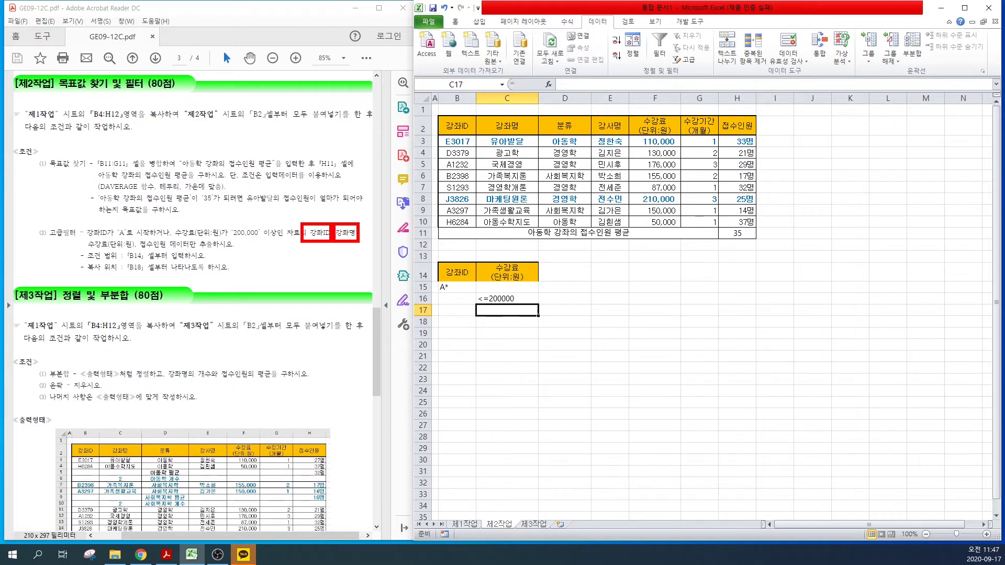
pyautogui.moveTo(82, 235); pyautogui.dragTo(168, 250)
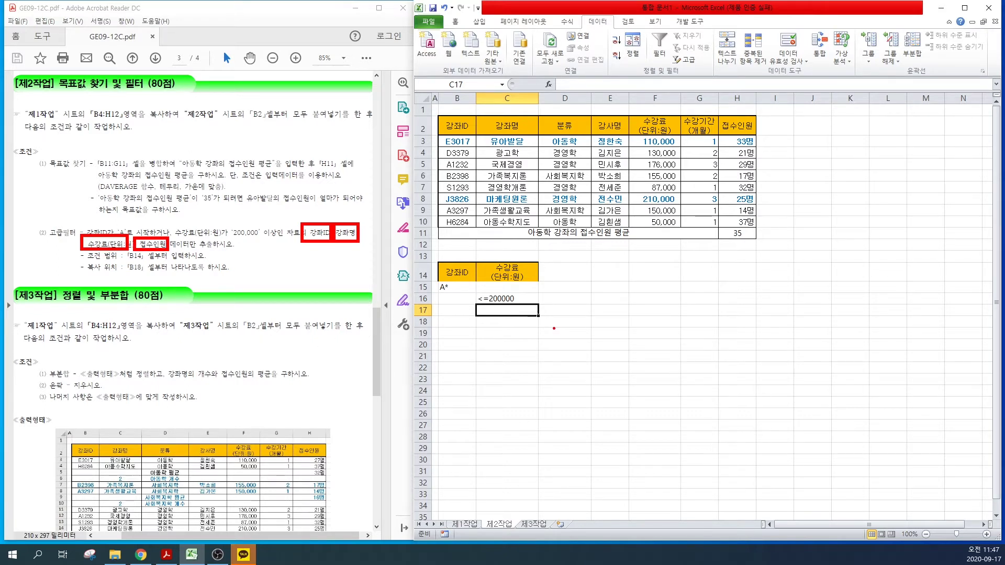
pyautogui.press('Escape')
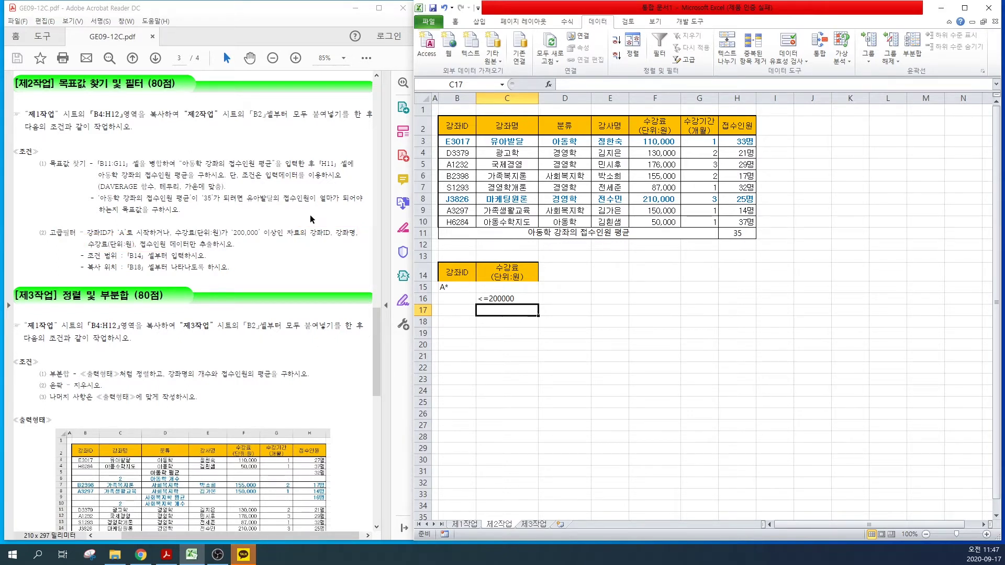
# Step: Copy the 강좌ID, 강좌명, 수강료(단위:원) and 접수인원 headers into B18:E18
pyautogui.click(455, 320)
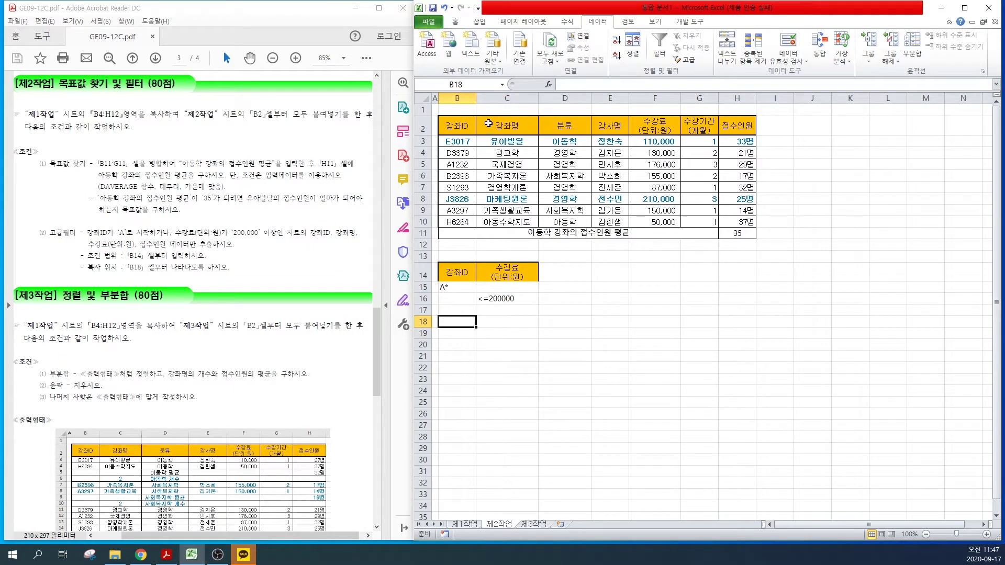
pyautogui.click(462, 125)
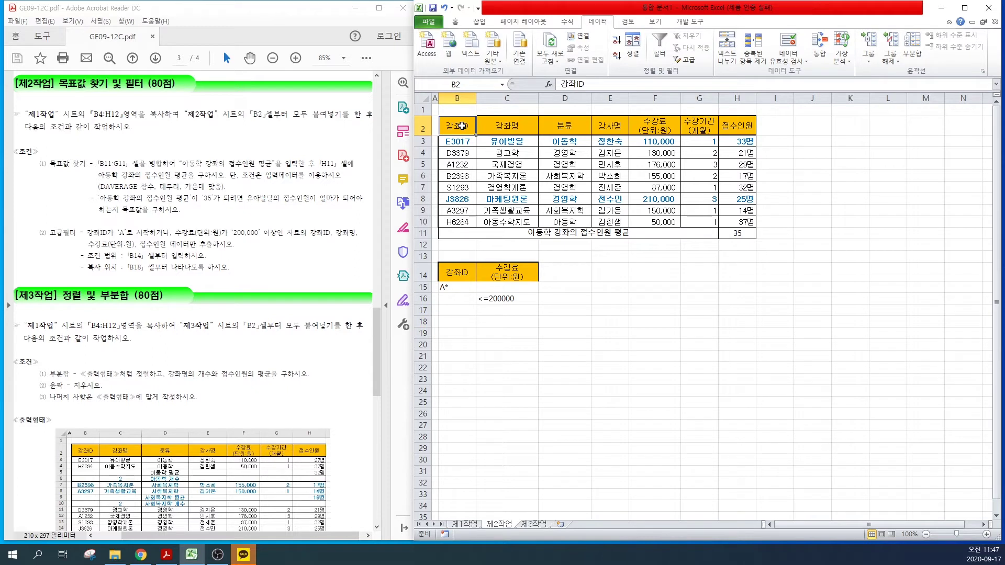
pyautogui.keyDown('ctrl'); pyautogui.click(498, 127); pyautogui.keyUp('ctrl')
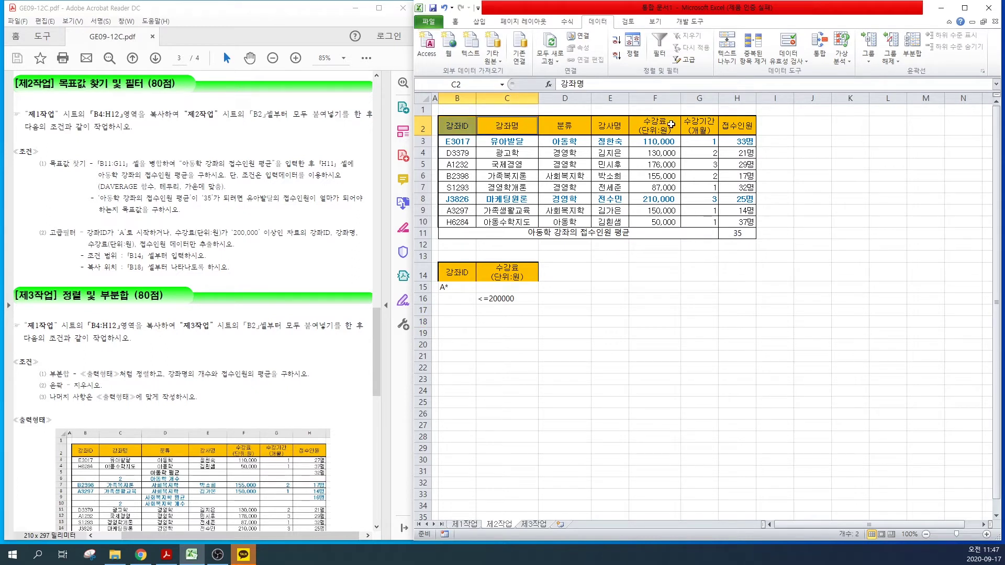
pyautogui.keyDown('ctrl'); pyautogui.click(663, 125); pyautogui.keyUp('ctrl')
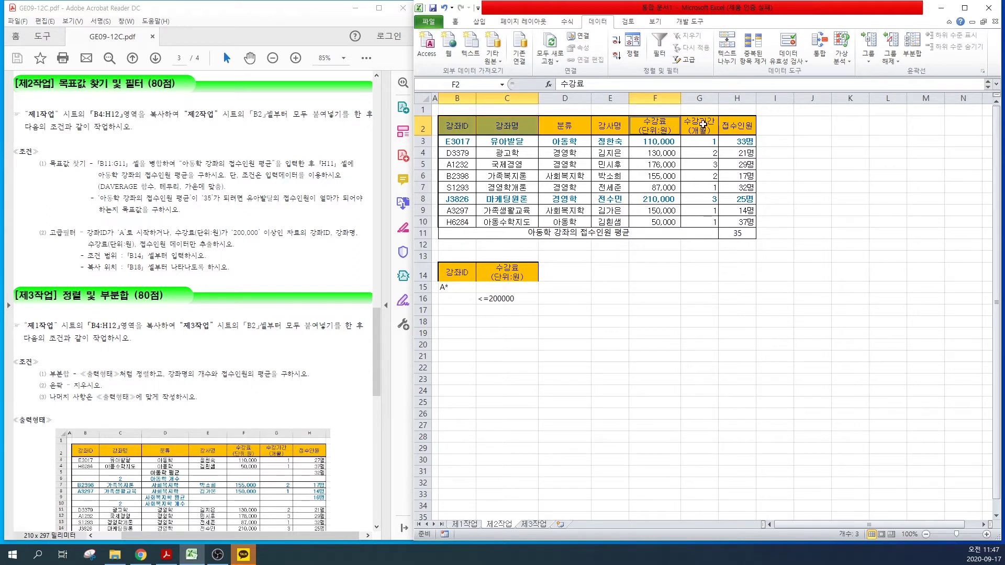
pyautogui.keyDown('ctrl'); pyautogui.click(738, 125); pyautogui.keyUp('ctrl')
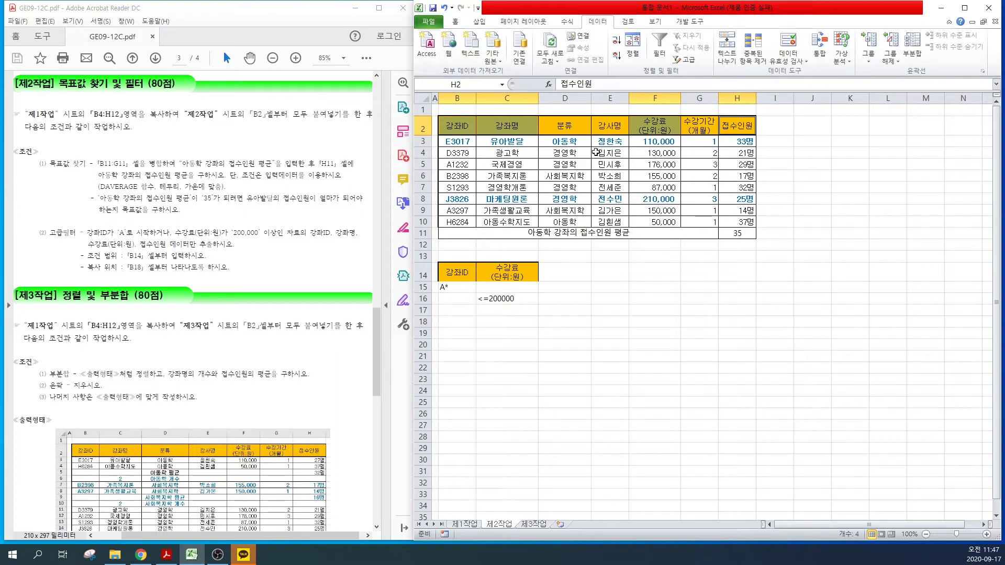
pyautogui.hotkey('ctrl', 'c')
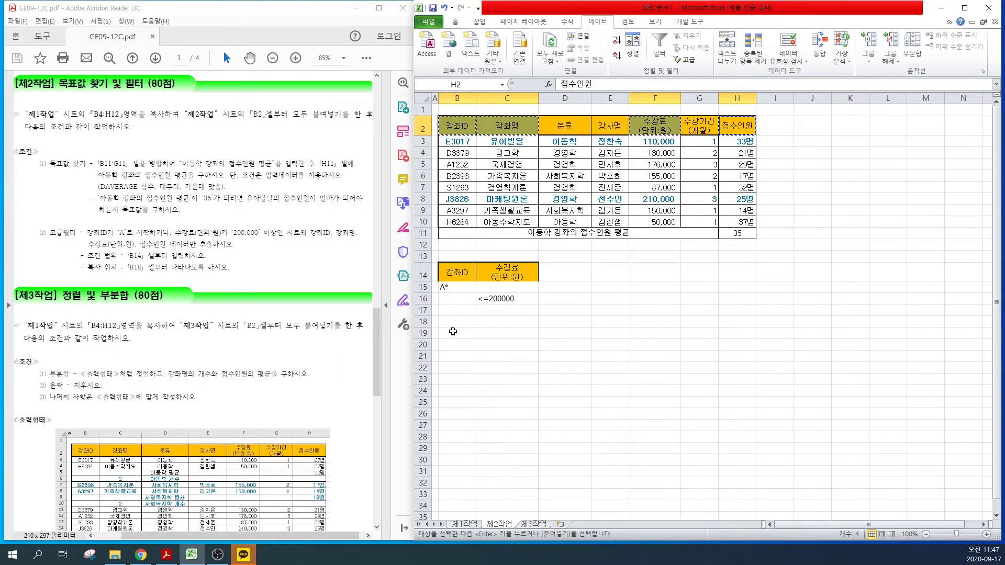
pyautogui.click(451, 322)
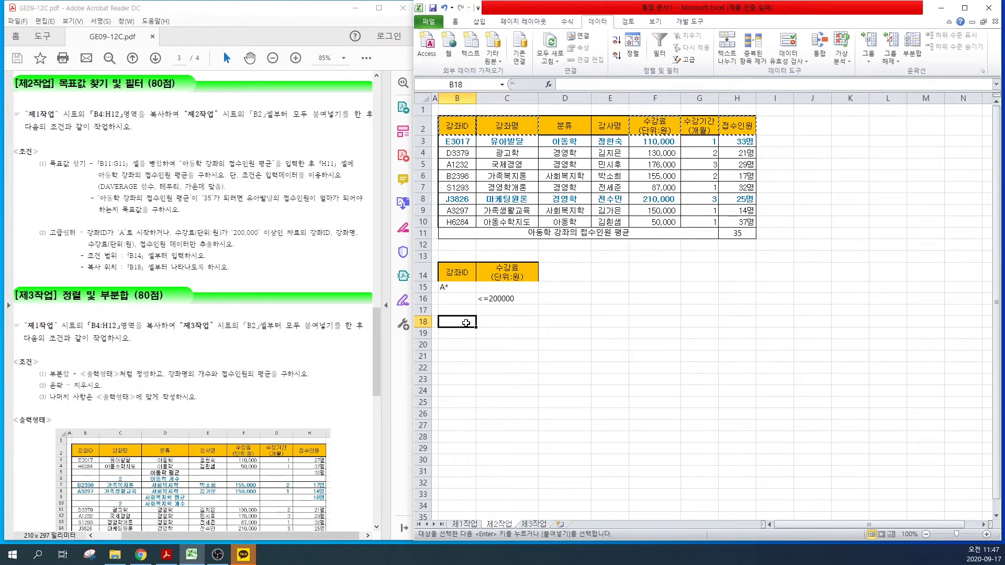
pyautogui.press('Return')
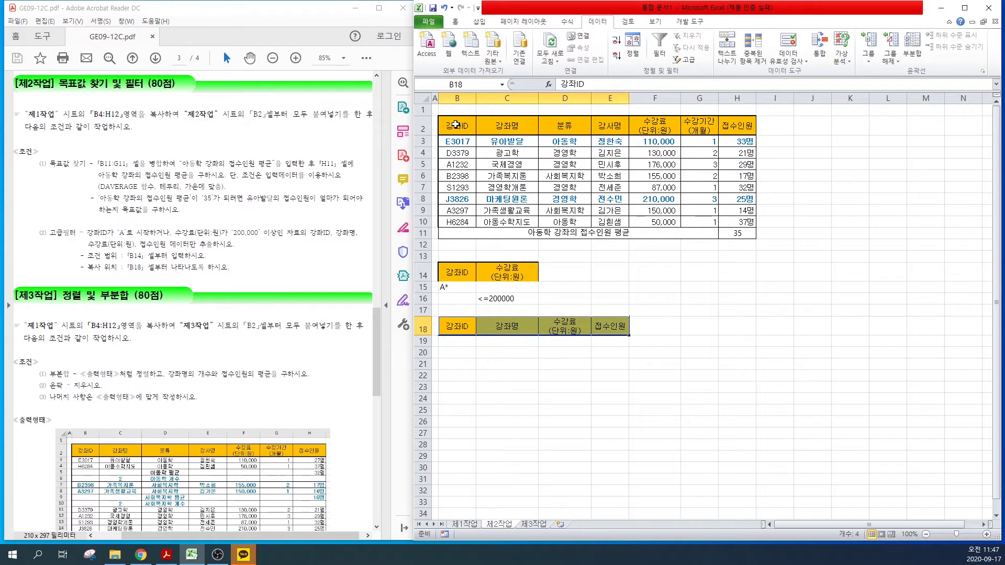
pyautogui.moveTo(455, 124); pyautogui.dragTo(740, 222)
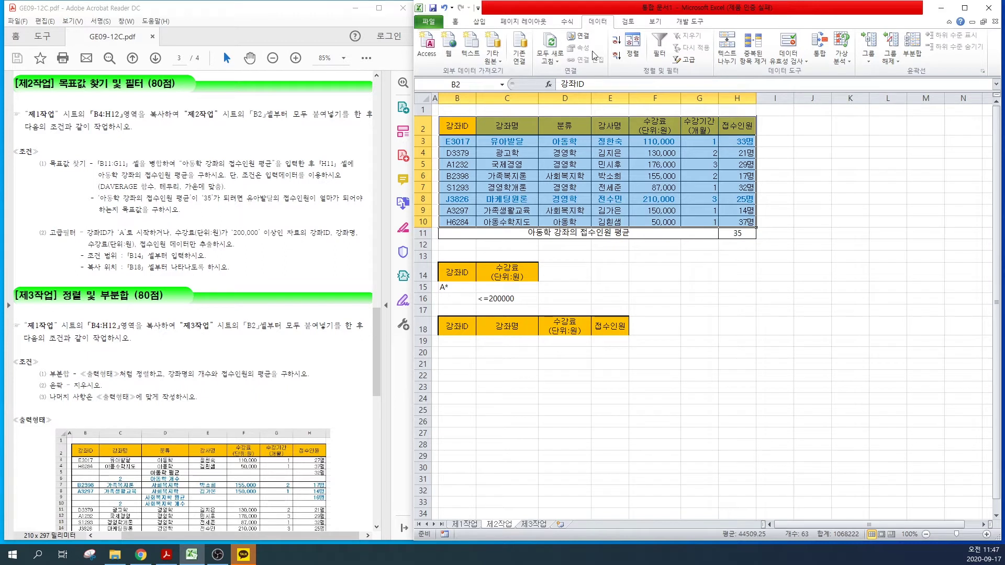
# Step: Advanced-filter B2:H10 with criteria B14:C16, copying results to B18:E18
pyautogui.click(685, 62)
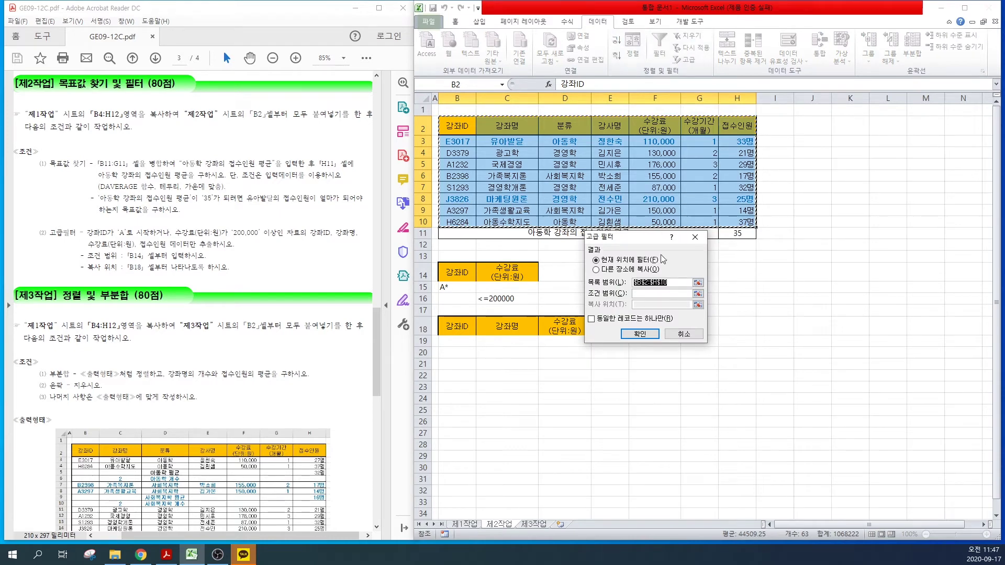
pyautogui.click(660, 294)
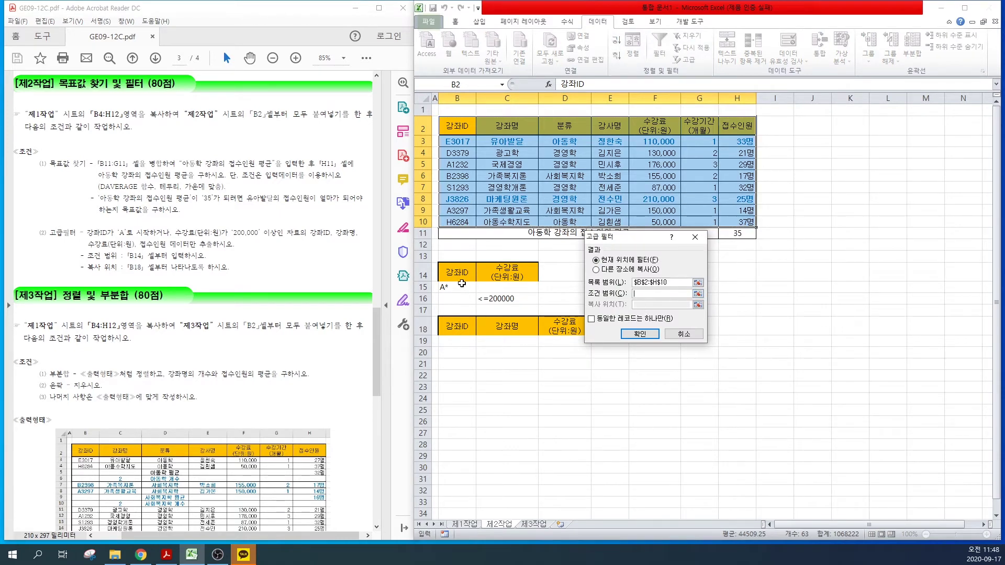
pyautogui.moveTo(450, 267); pyautogui.dragTo(513, 298)
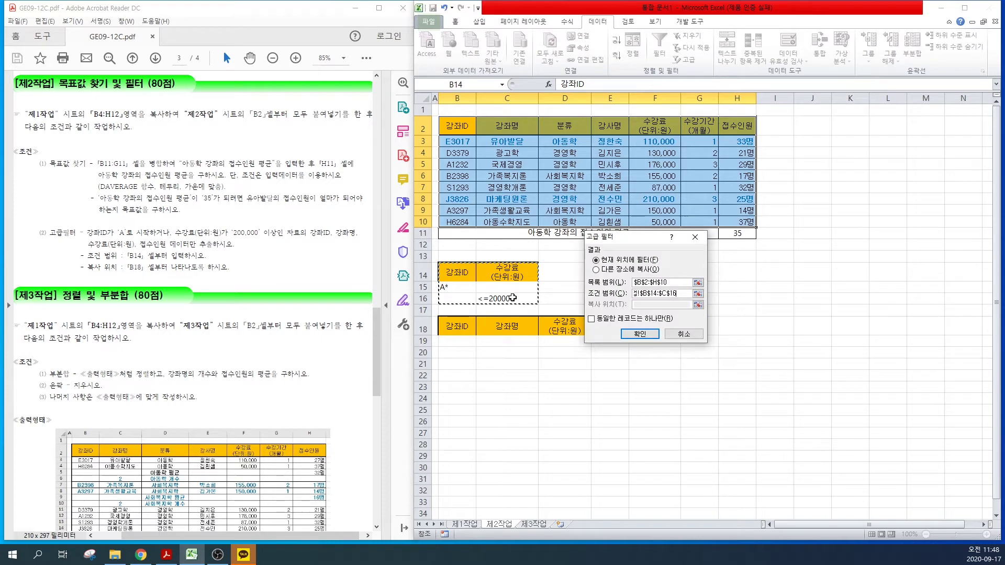
pyautogui.click(596, 269)
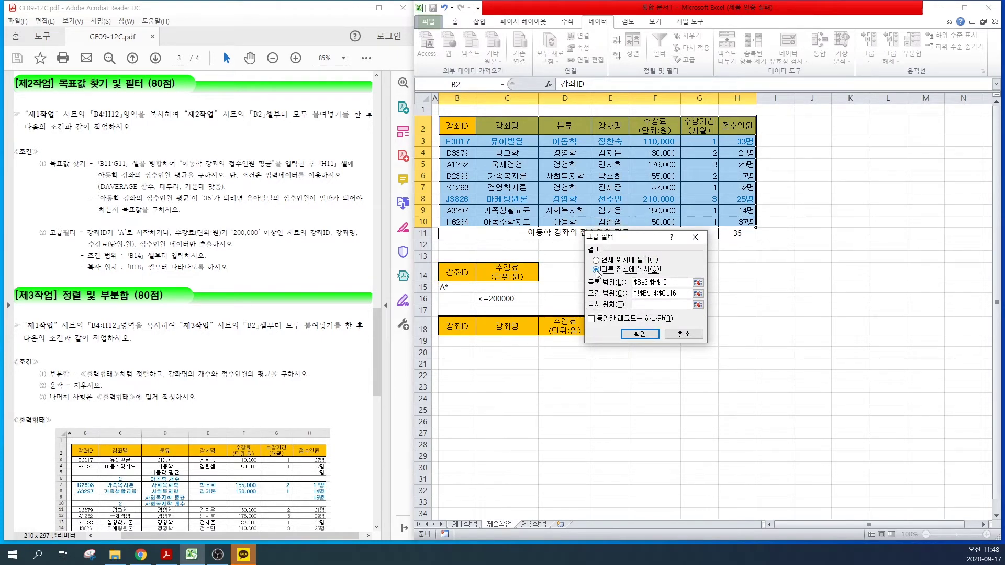
pyautogui.click(639, 305)
pyautogui.moveTo(635, 237); pyautogui.dragTo(717, 245)
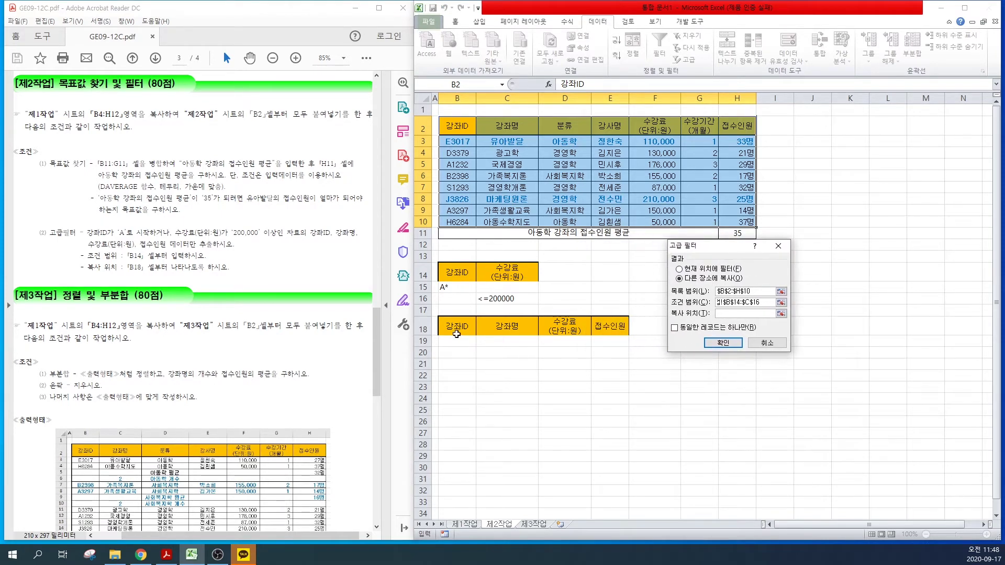
pyautogui.moveTo(457, 327); pyautogui.dragTo(599, 327)
pyautogui.click(713, 343)
pyautogui.click(640, 377)
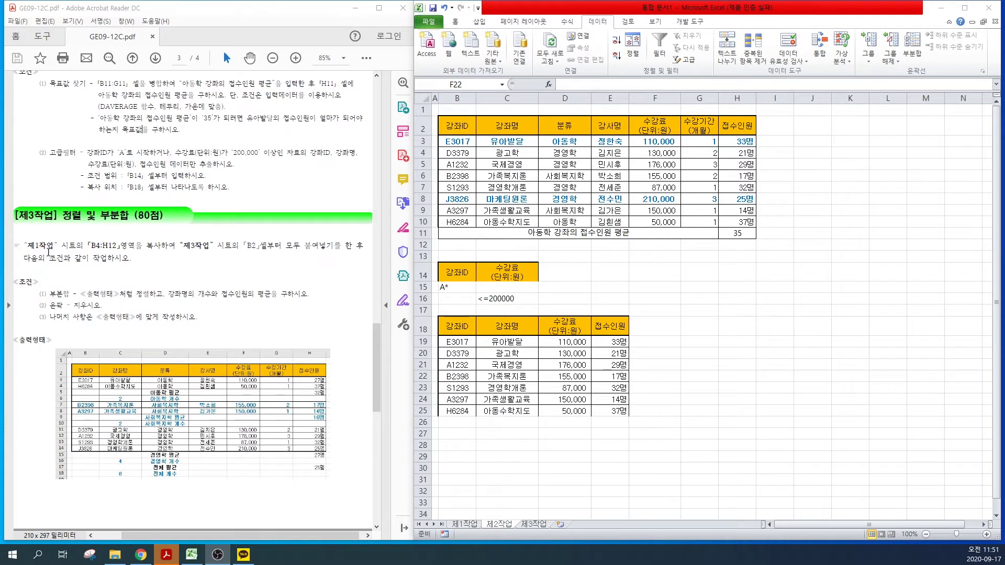
pyautogui.moveTo(28, 246); pyautogui.dragTo(281, 248)
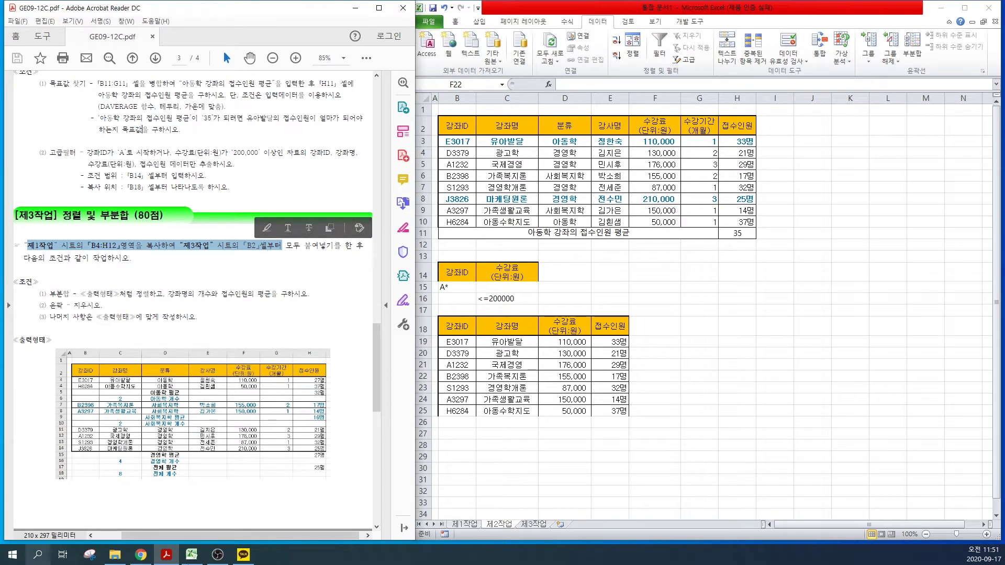
pyautogui.click(464, 523)
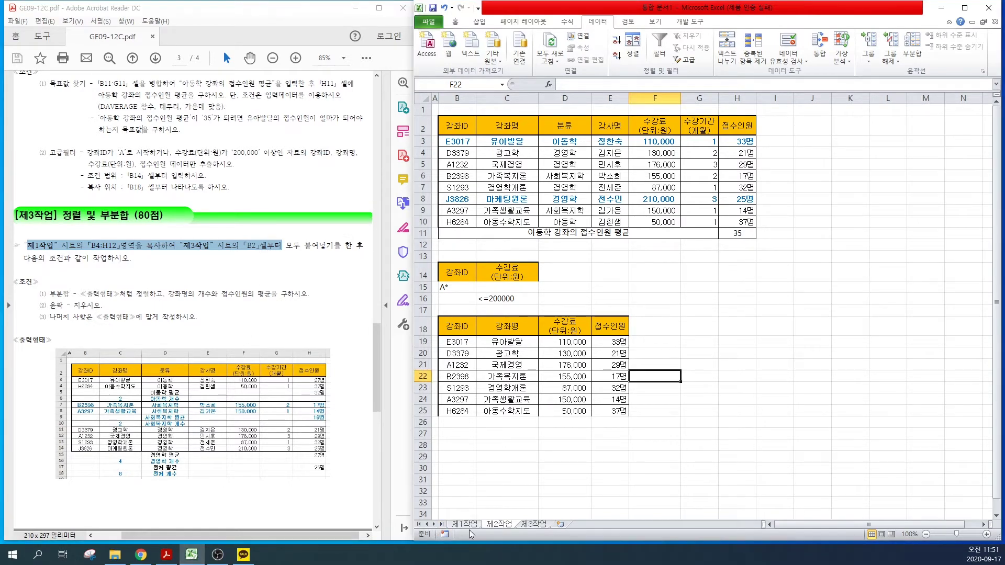
# Step: Paste the course table at B2 of 제3작업, keeping source column widths
pyautogui.click(464, 524)
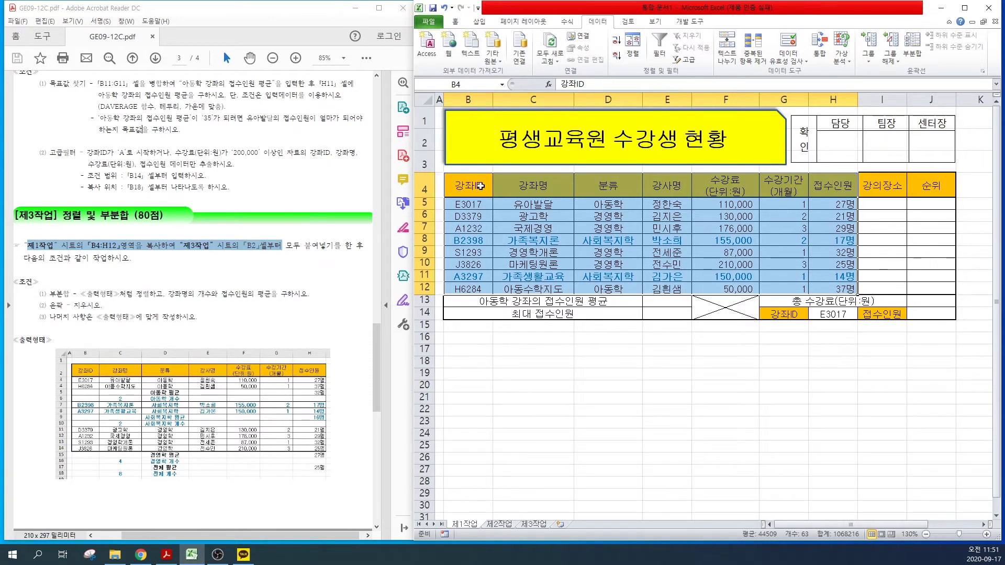
pyautogui.hotkey('ctrl', 'c')
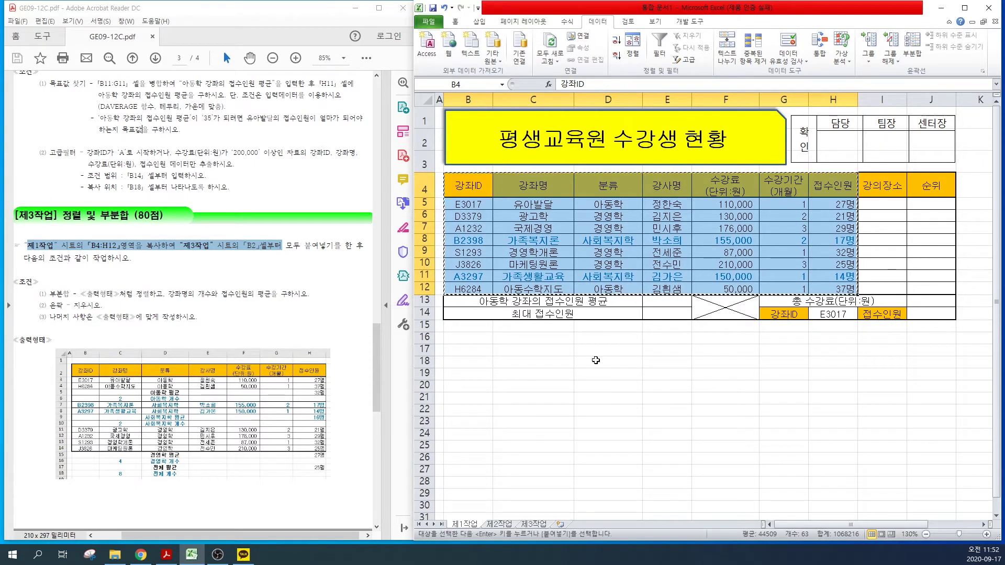
pyautogui.click(532, 524)
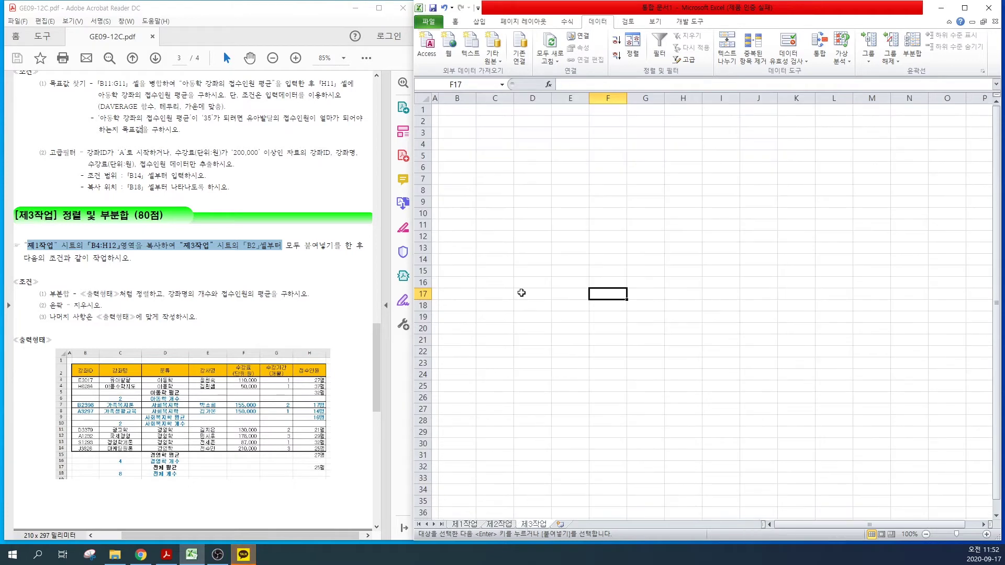
pyautogui.click(449, 121)
pyautogui.hotkey('ctrl', 'v')
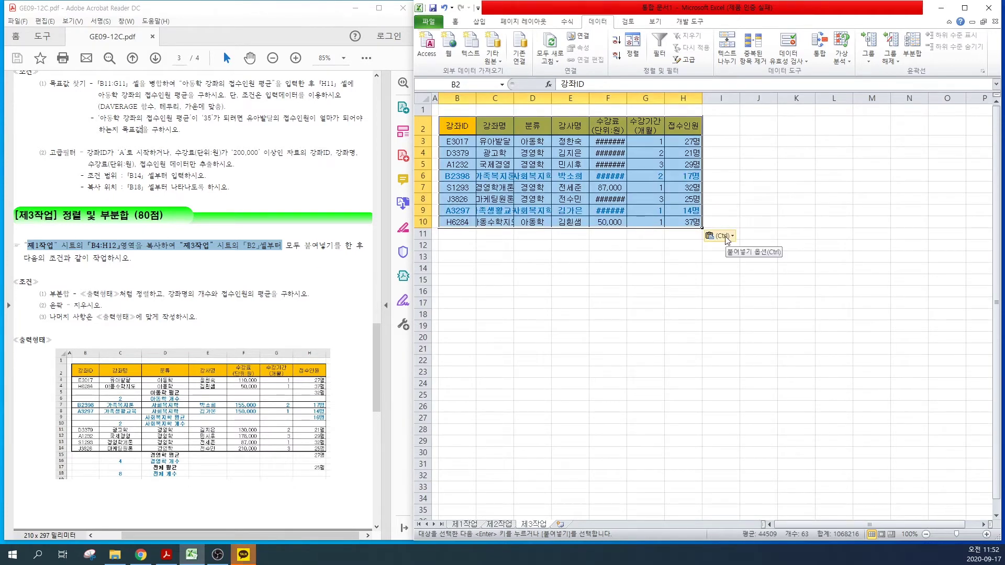
pyautogui.click(726, 240)
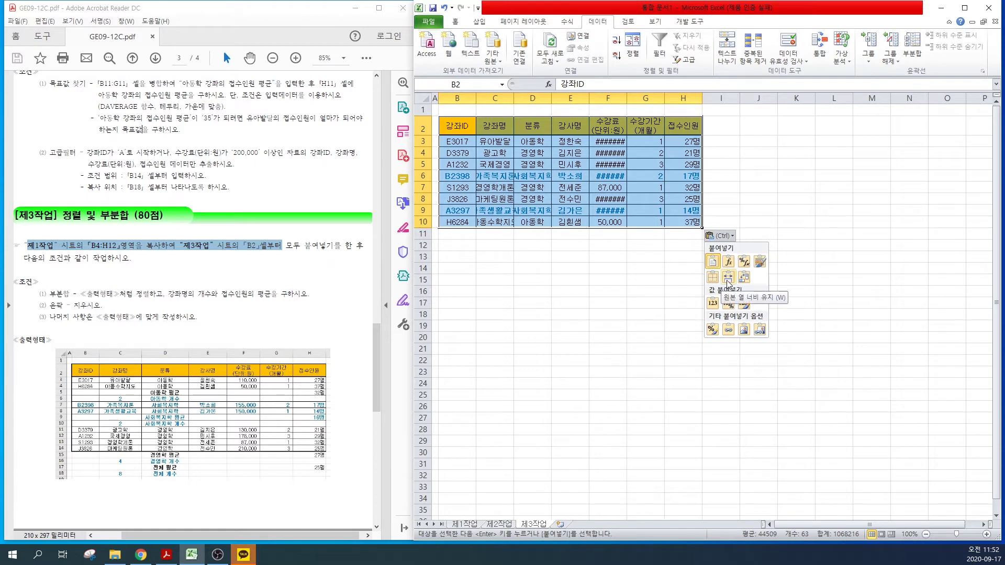
pyautogui.click(727, 277)
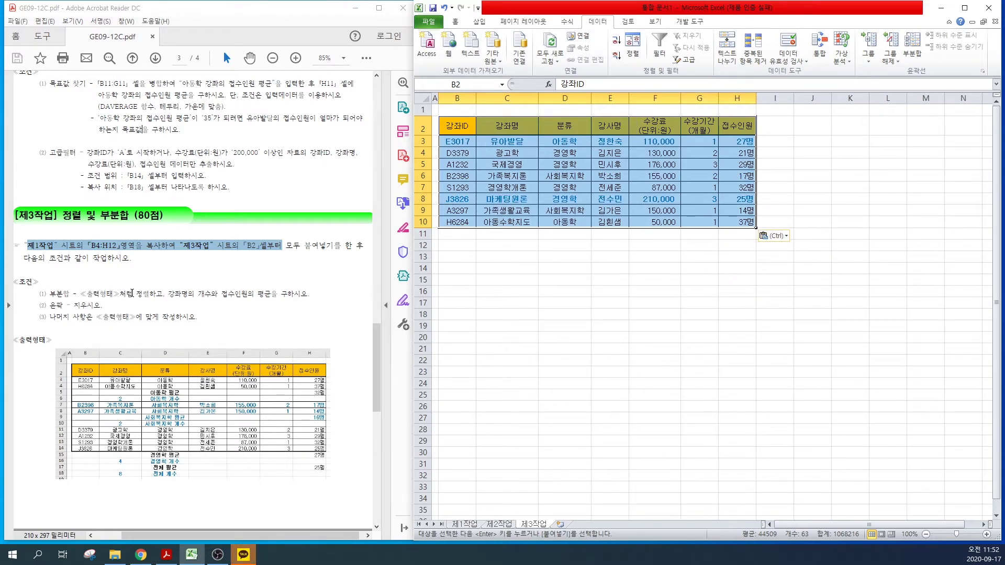
pyautogui.click(130, 296)
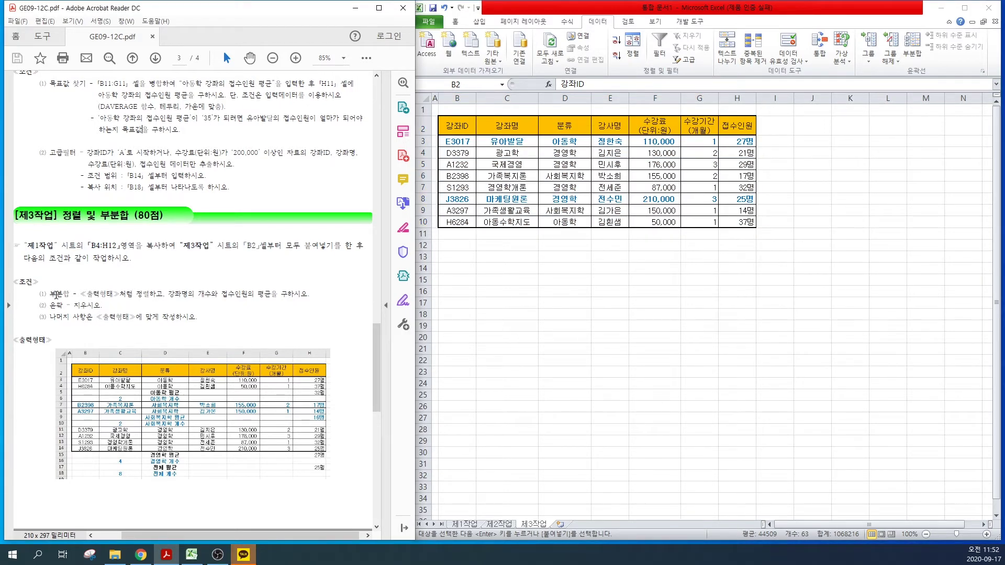
# Step: Mark up the PDF's sort condition and sample 분류 groups (아동학, 사회복지학, 경영학, descending), then clear the marks
pyautogui.moveTo(83, 296); pyautogui.dragTo(145, 297)
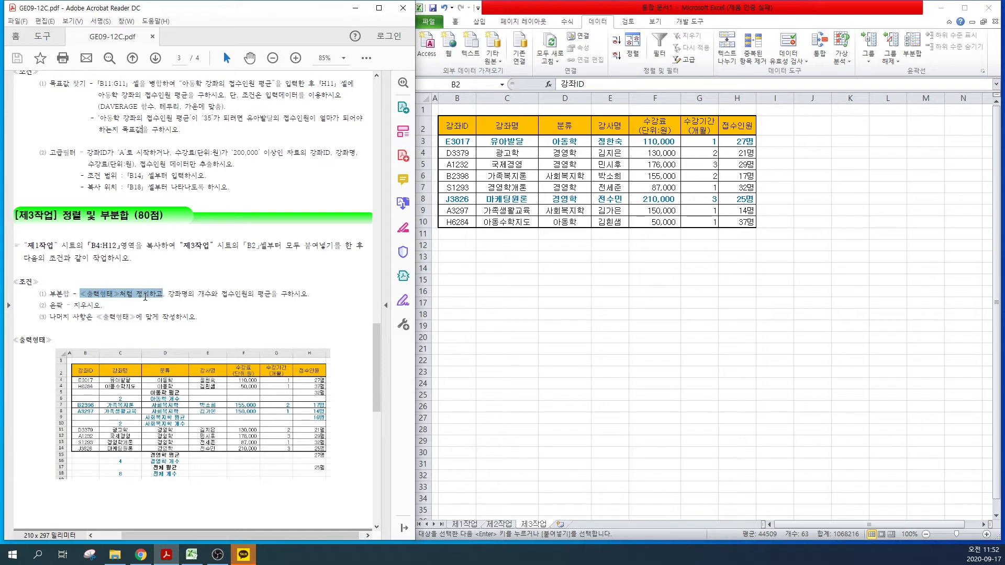
pyautogui.click(110, 278)
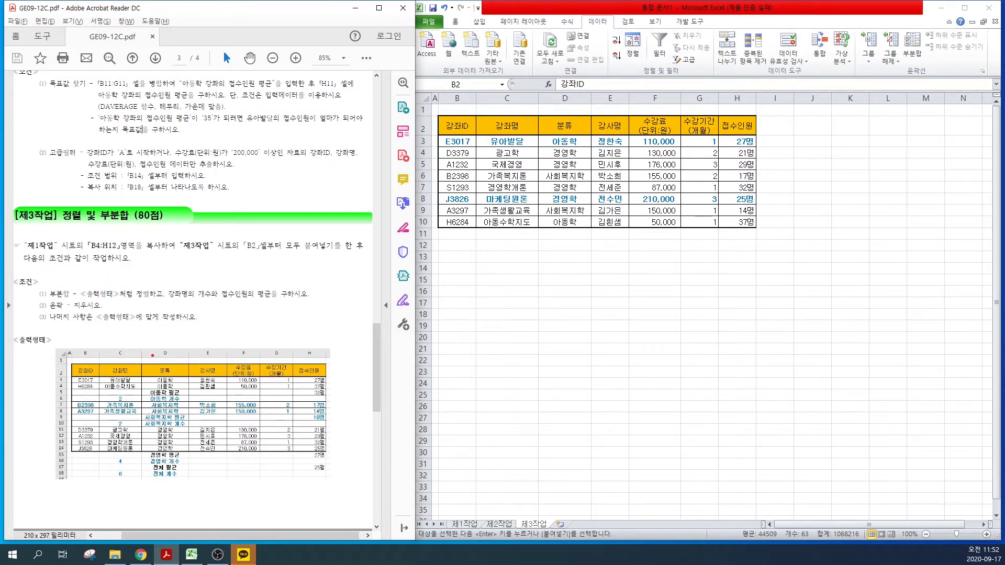
pyautogui.moveTo(136, 348)
pyautogui.mouseDown()
pyautogui.moveTo(188, 453)
pyautogui.moveTo(194, 493)
pyautogui.mouseUp()
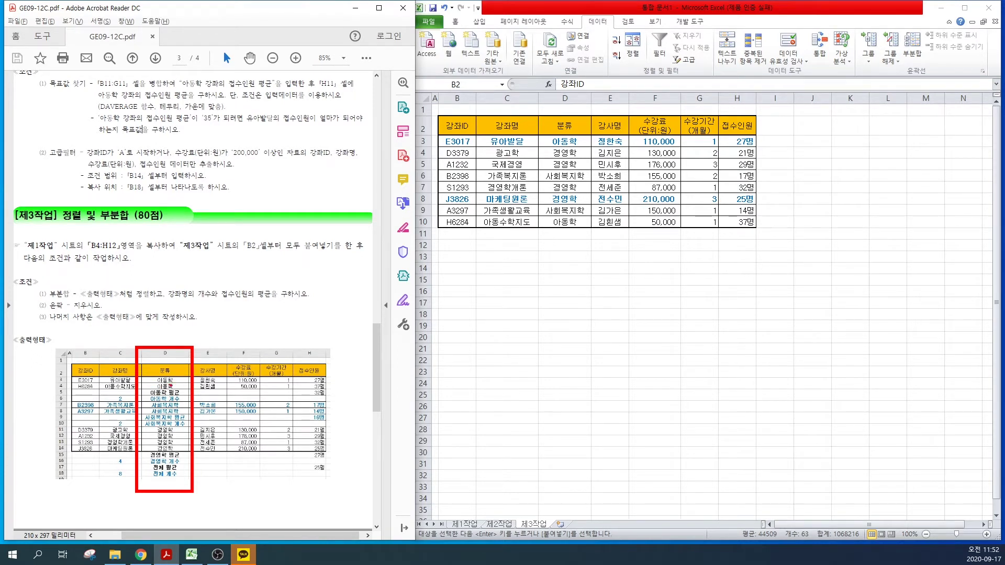
pyautogui.moveTo(171, 386); pyautogui.dragTo(216, 359)
pyautogui.moveTo(179, 405); pyautogui.dragTo(212, 391)
pyautogui.moveTo(180, 437); pyautogui.dragTo(211, 424)
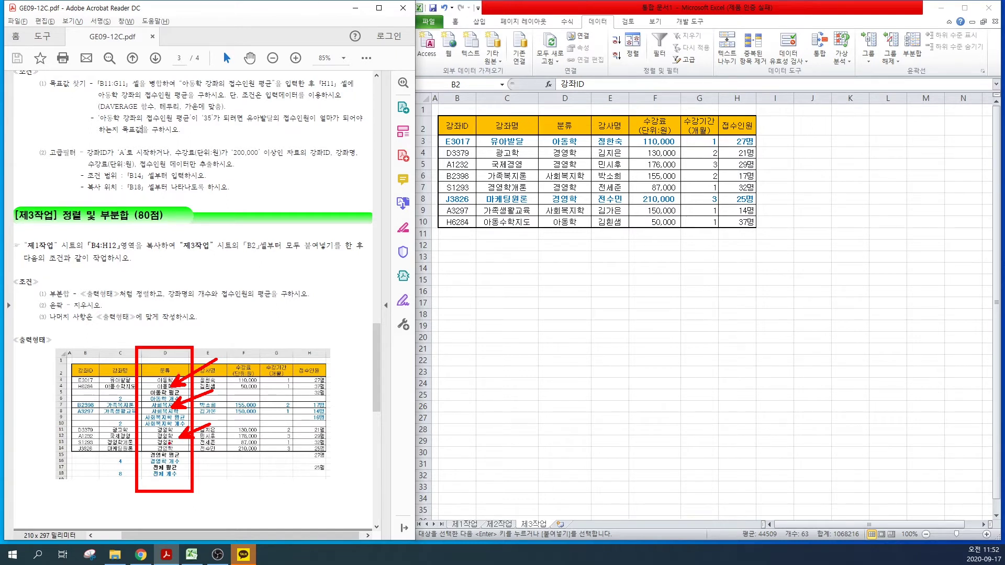
pyautogui.moveTo(205, 322)
pyautogui.mouseDown()
pyautogui.moveTo(214, 341)
pyautogui.moveTo(218, 326)
pyautogui.moveTo(231, 343)
pyautogui.mouseUp()
pyautogui.press('Escape')
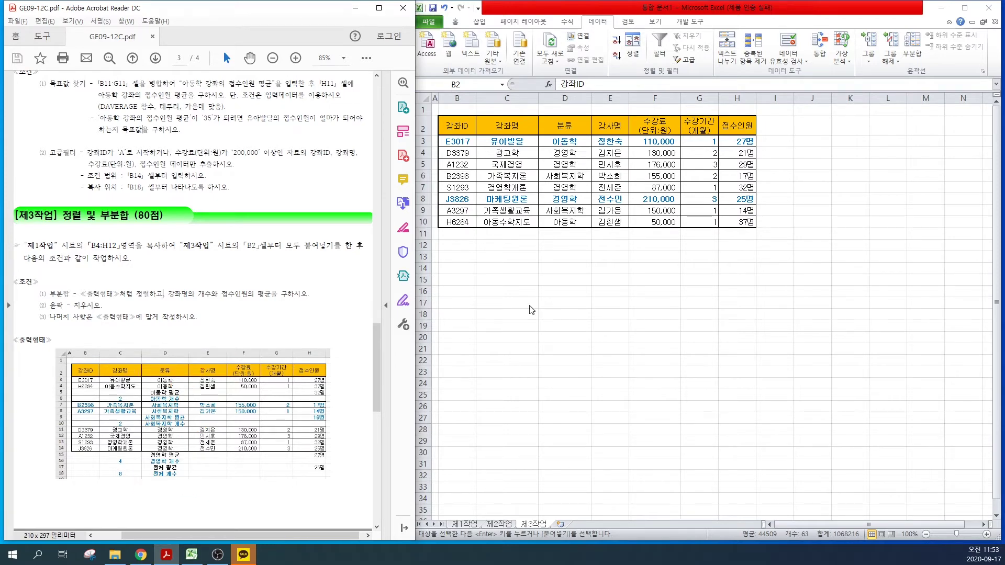
# Step: Back in Excel, select the eight-course table B2:H10 on 제3작업
pyautogui.hotkey('ctrl', 'v')
pyautogui.moveTo(458, 129); pyautogui.dragTo(752, 224)
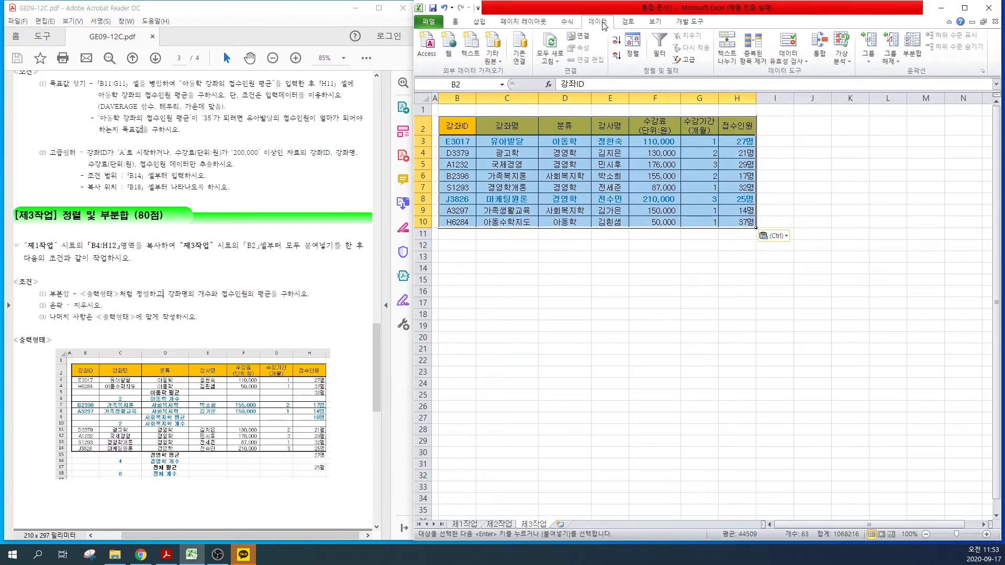
pyautogui.press('ctrl')
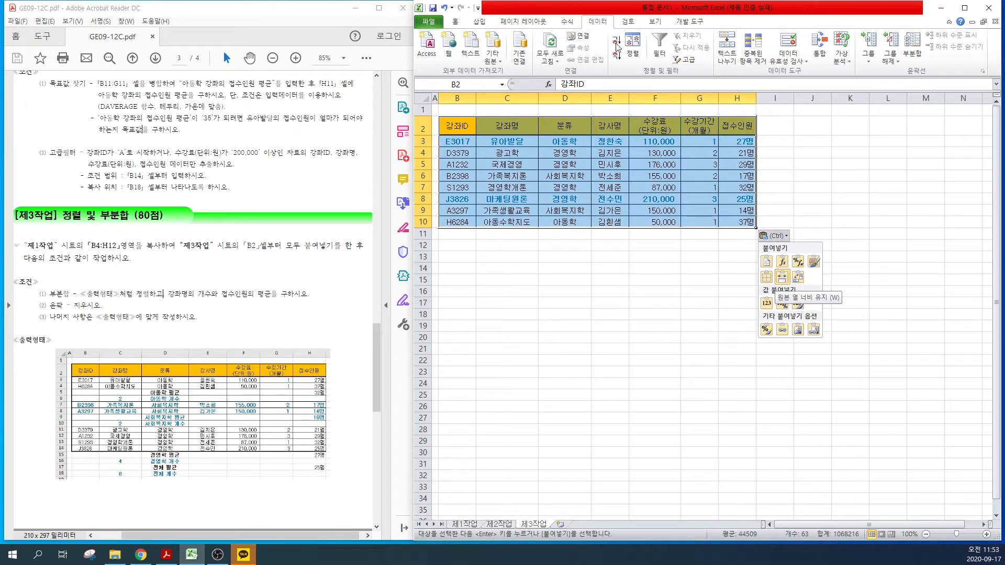
# Step: Sort B2:H10 by 분류 in 내림차순 (descending) order
pyautogui.click(633, 53)
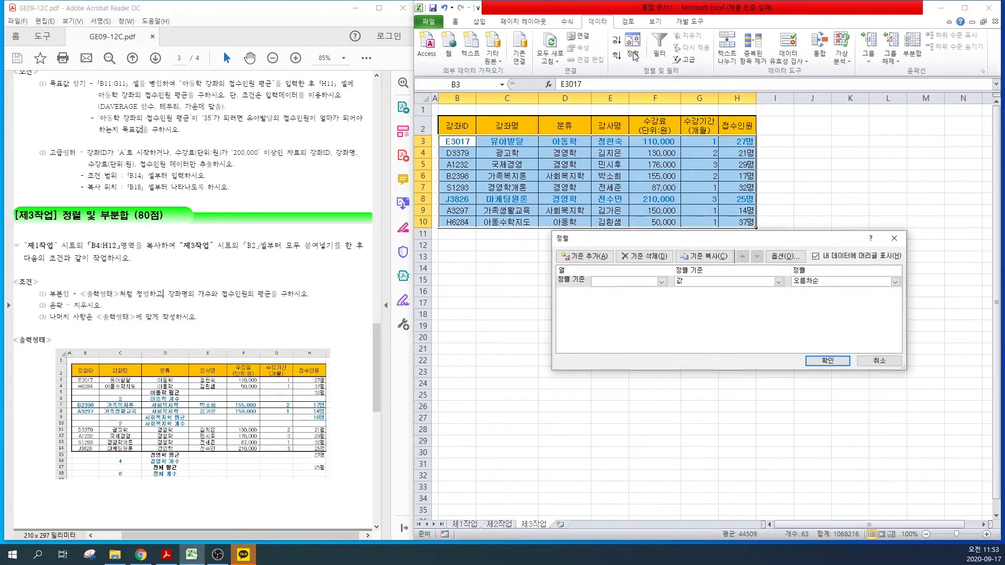
pyautogui.moveTo(623, 239); pyautogui.dragTo(535, 225)
pyautogui.click(539, 265)
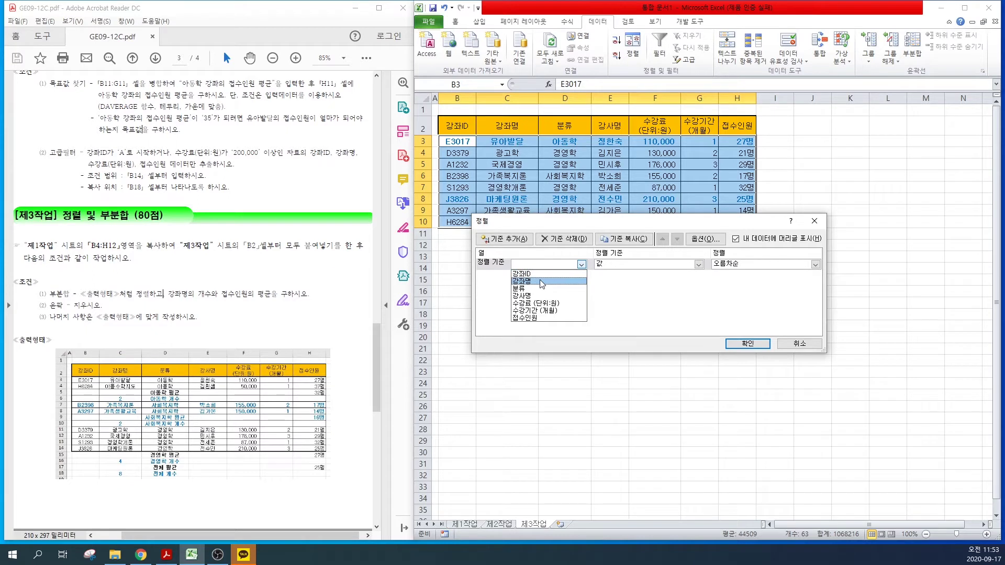
pyautogui.click(526, 288)
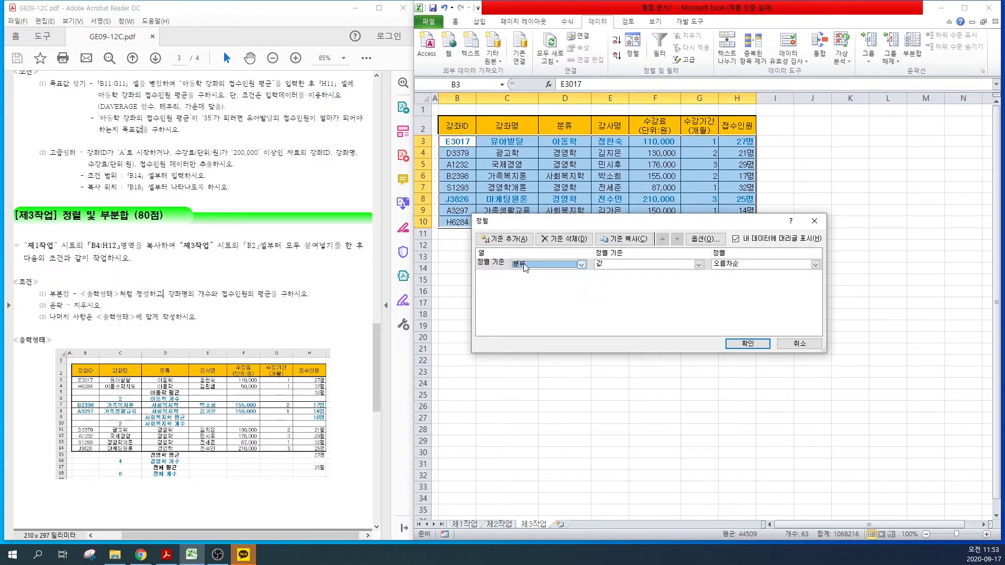
pyautogui.click(761, 266)
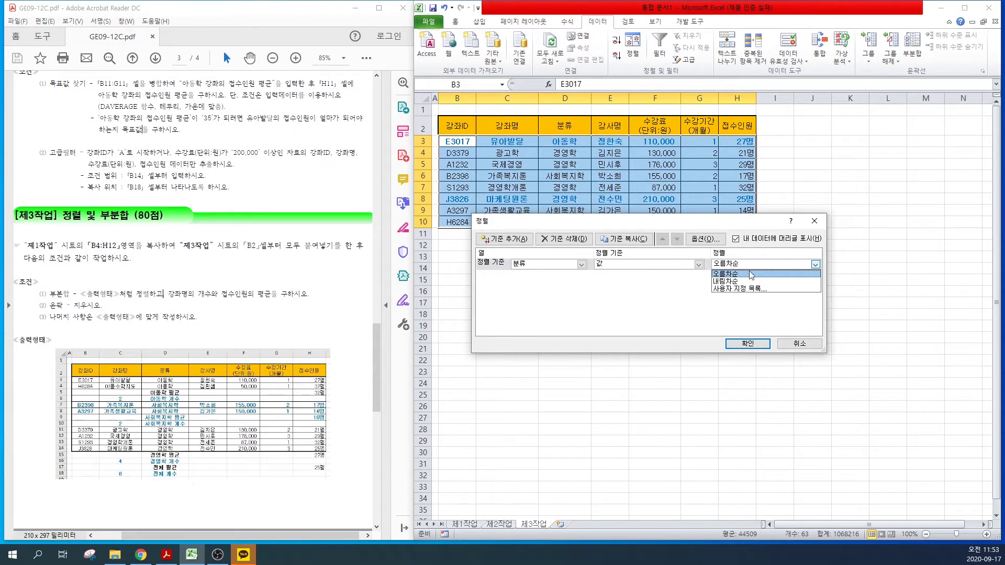
pyautogui.click(727, 282)
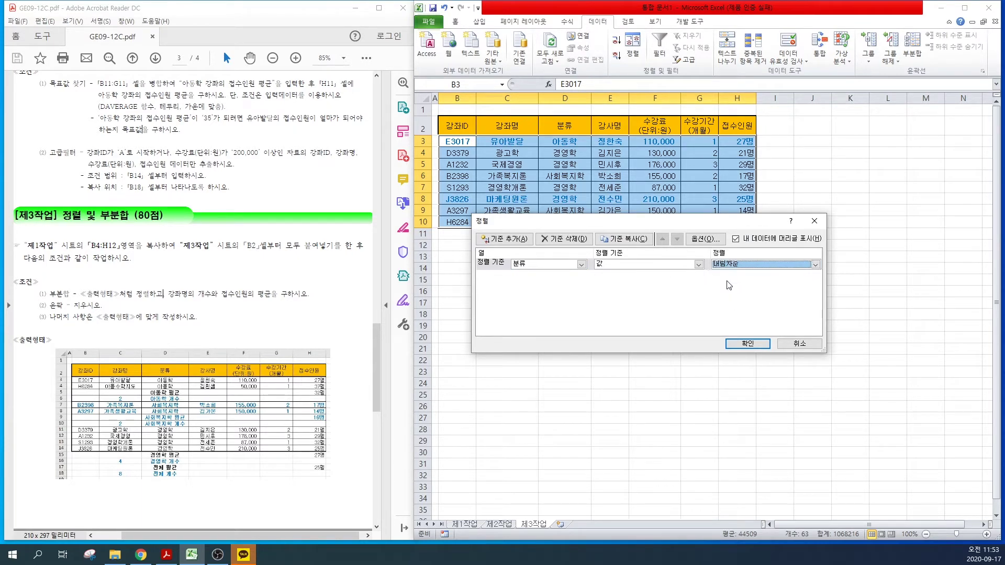
pyautogui.click(744, 344)
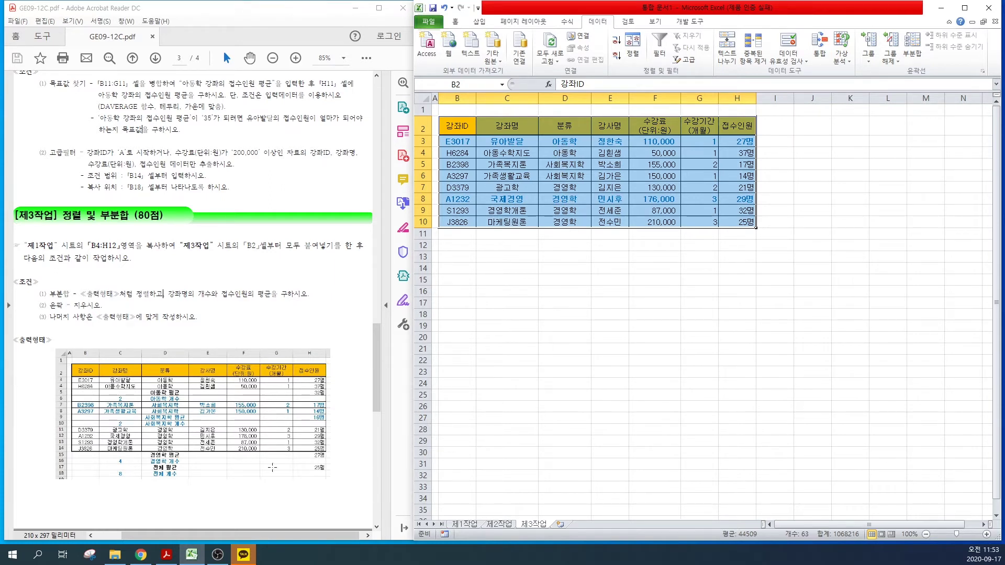
pyautogui.click(173, 316)
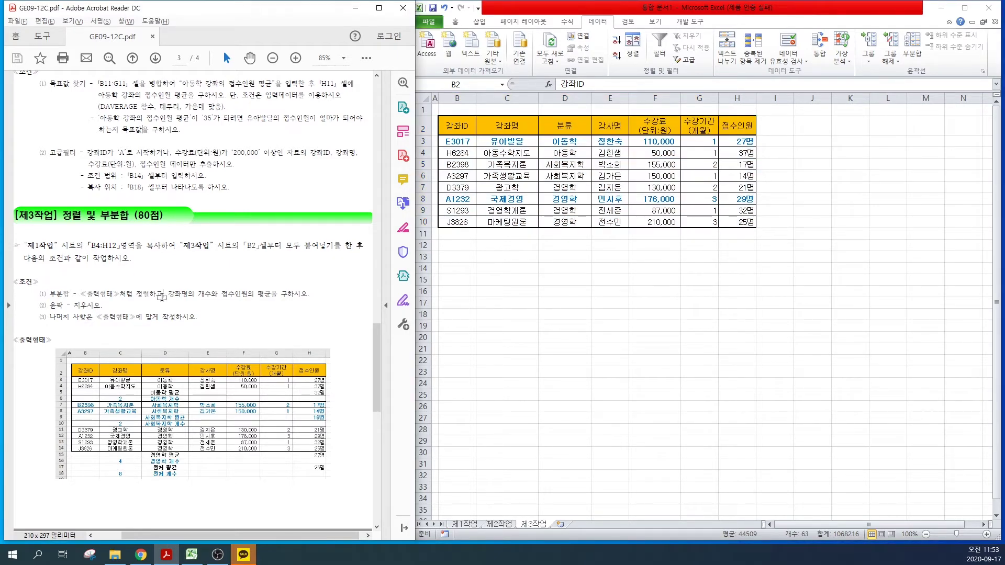
pyautogui.moveTo(163, 284)
pyautogui.mouseDown()
pyautogui.moveTo(191, 306)
pyautogui.moveTo(251, 306)
pyautogui.mouseUp()
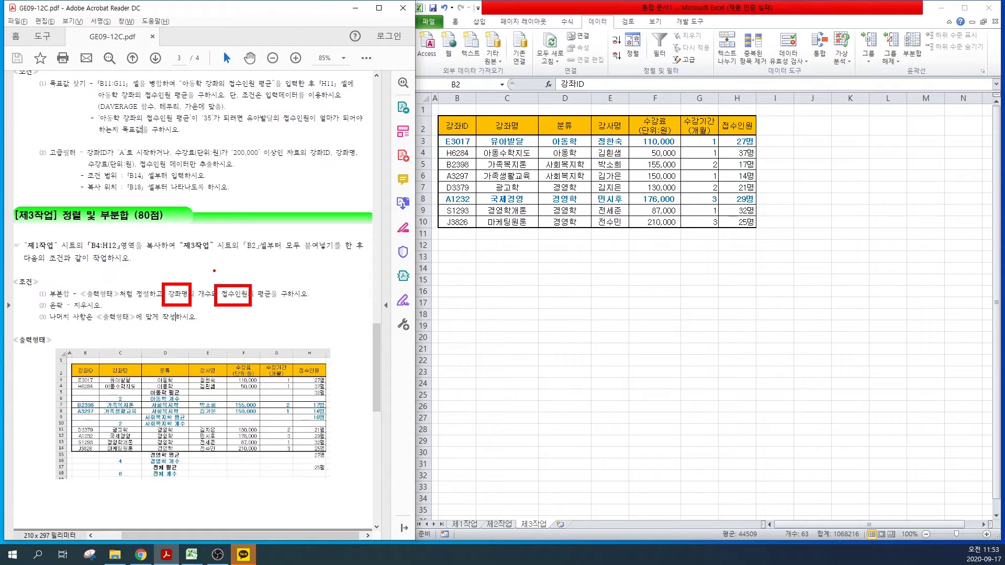
pyautogui.moveTo(221, 271); pyautogui.dragTo(193, 323)
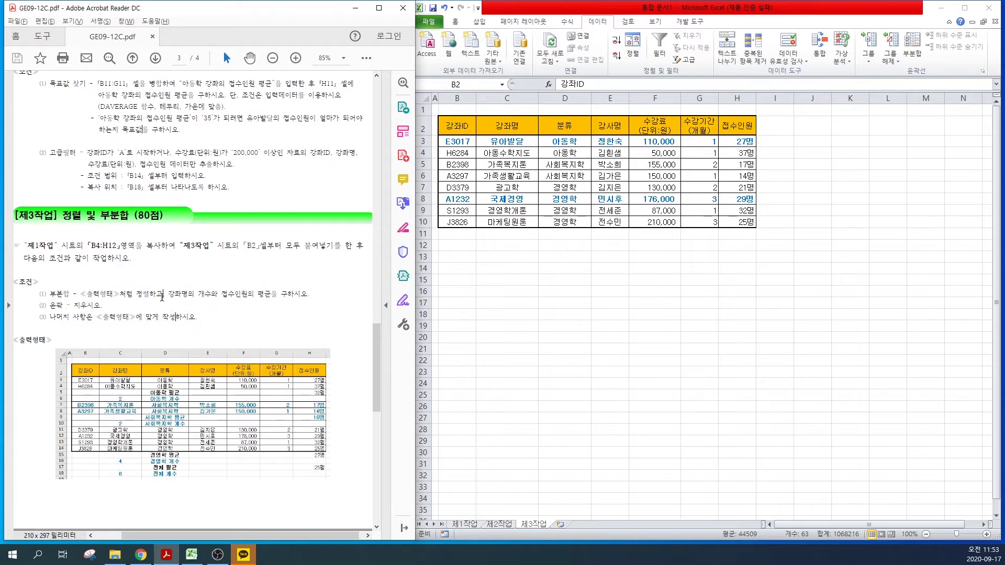
pyautogui.press('Escape')
pyautogui.hotkey('ctrl', 'a')
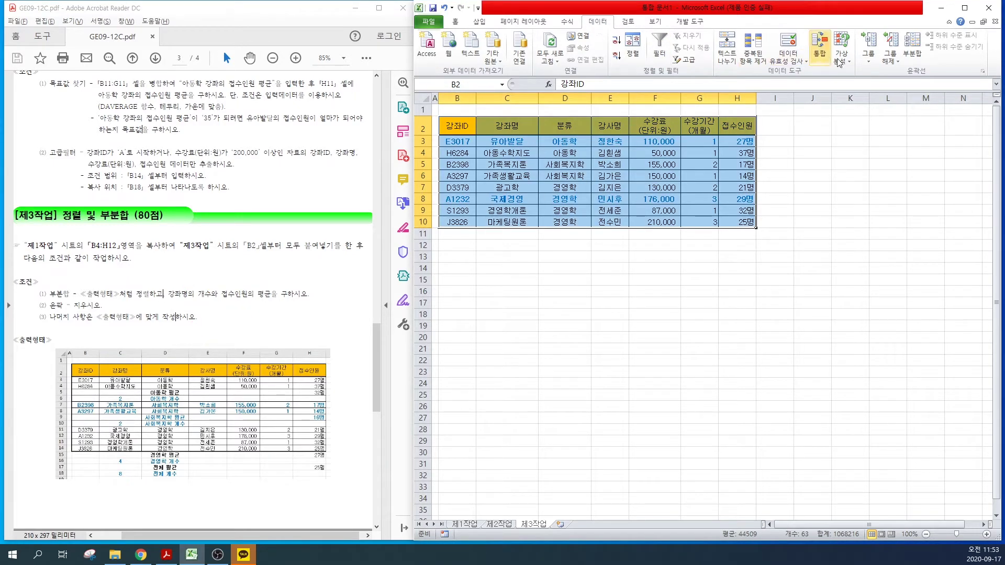
# Step: Open the Subtotal dialog and note its default 강좌ID grouping versus the sample's 분류 groups
pyautogui.click(913, 54)
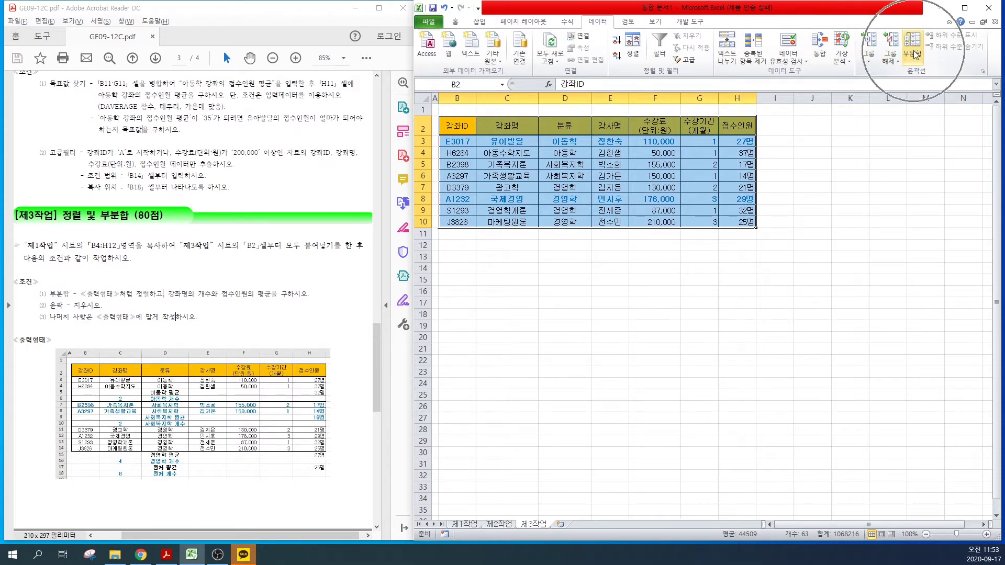
pyautogui.click(913, 54)
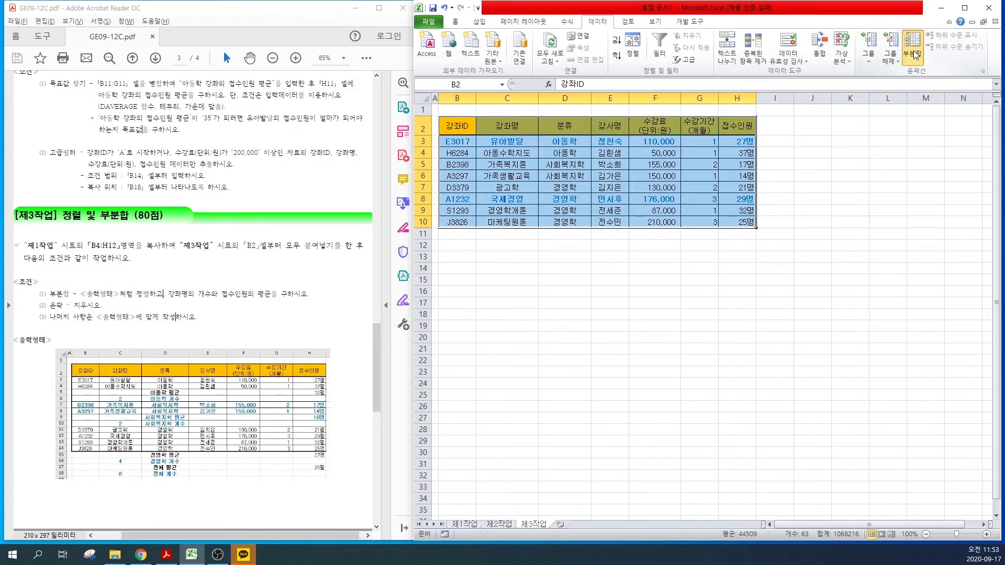
pyautogui.moveTo(607, 204); pyautogui.dragTo(531, 222)
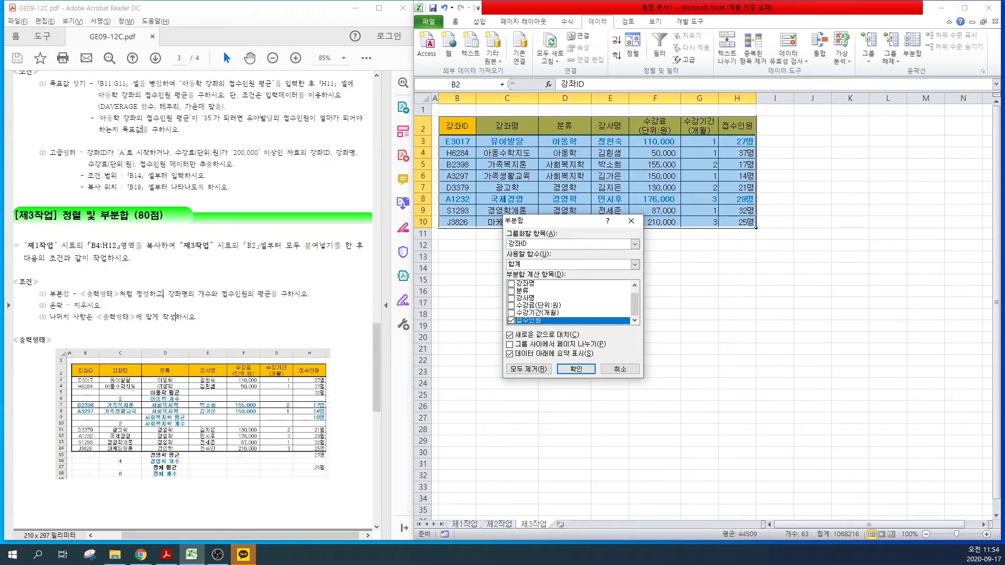
pyautogui.moveTo(141, 369)
pyautogui.mouseDown()
pyautogui.moveTo(193, 396)
pyautogui.moveTo(198, 420)
pyautogui.moveTo(183, 454)
pyautogui.moveTo(202, 469)
pyautogui.mouseUp()
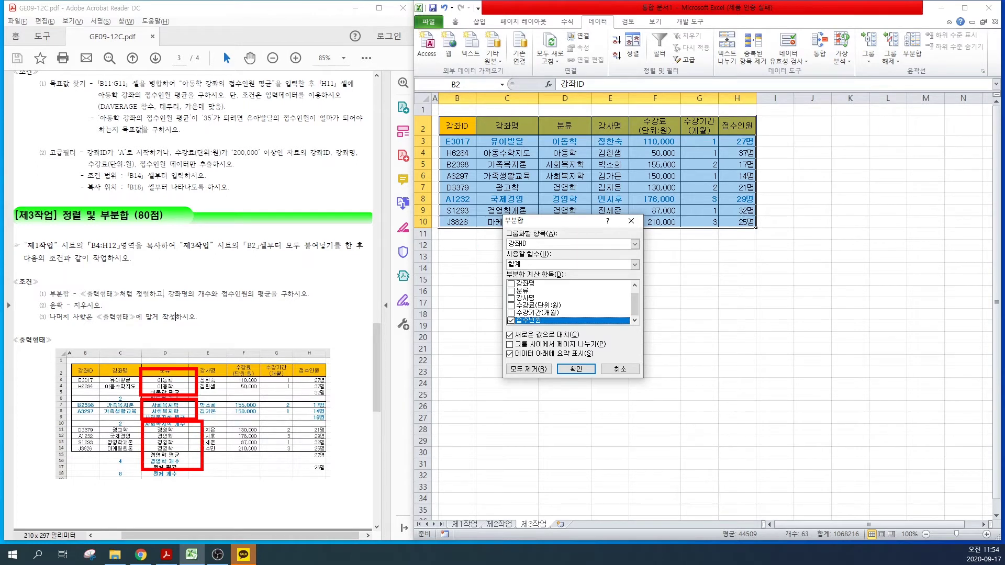
pyautogui.moveTo(498, 223)
pyautogui.mouseDown()
pyautogui.moveTo(536, 250)
pyautogui.moveTo(565, 250)
pyautogui.mouseUp()
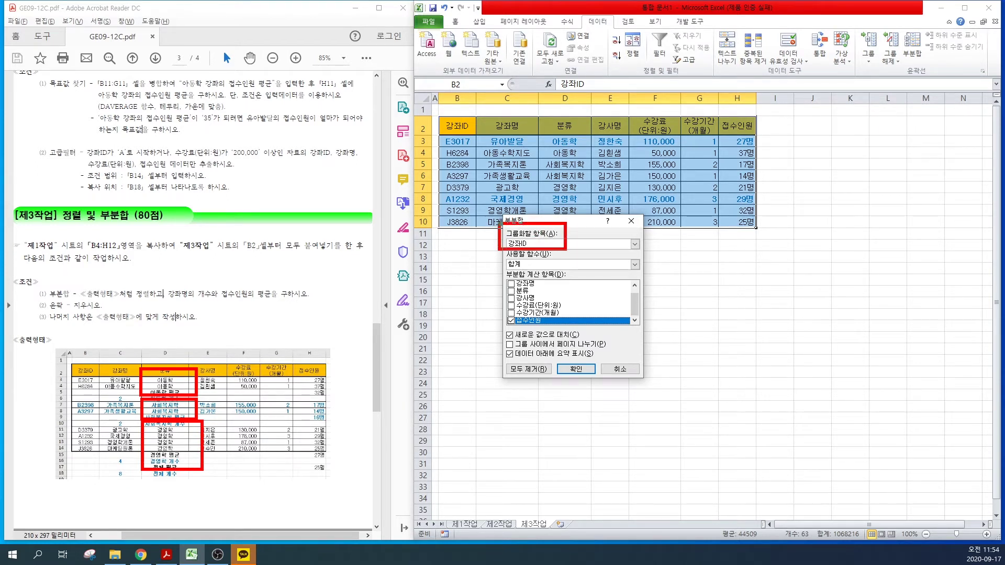
pyautogui.moveTo(509, 242); pyautogui.dragTo(537, 243)
pyautogui.press('Escape')
# Step: Subtotal by 분류 with 개수, counting only 강좌명 and unticking 접수인원, then confirm
pyautogui.click(537, 243)
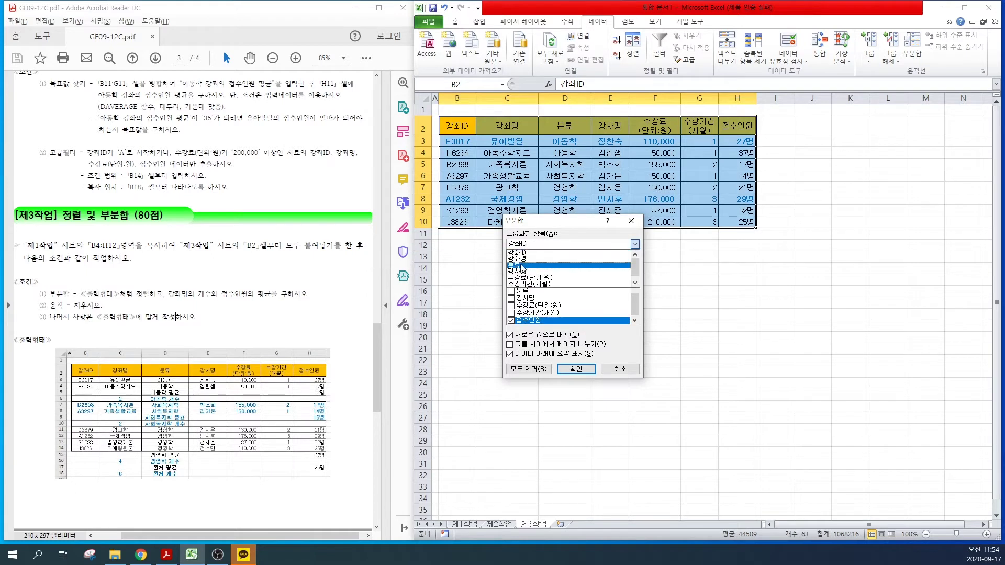
pyautogui.click(539, 268)
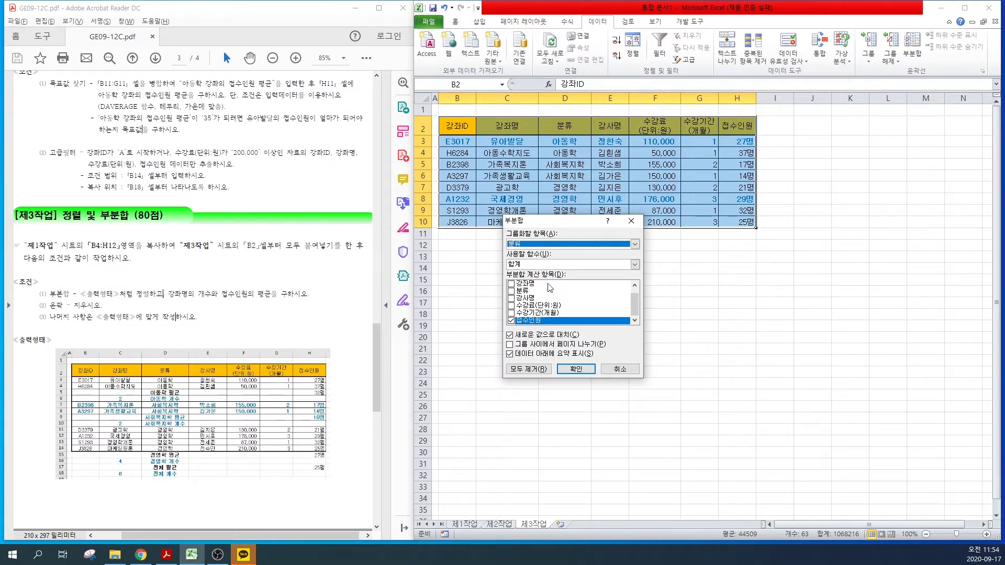
pyautogui.click(527, 265)
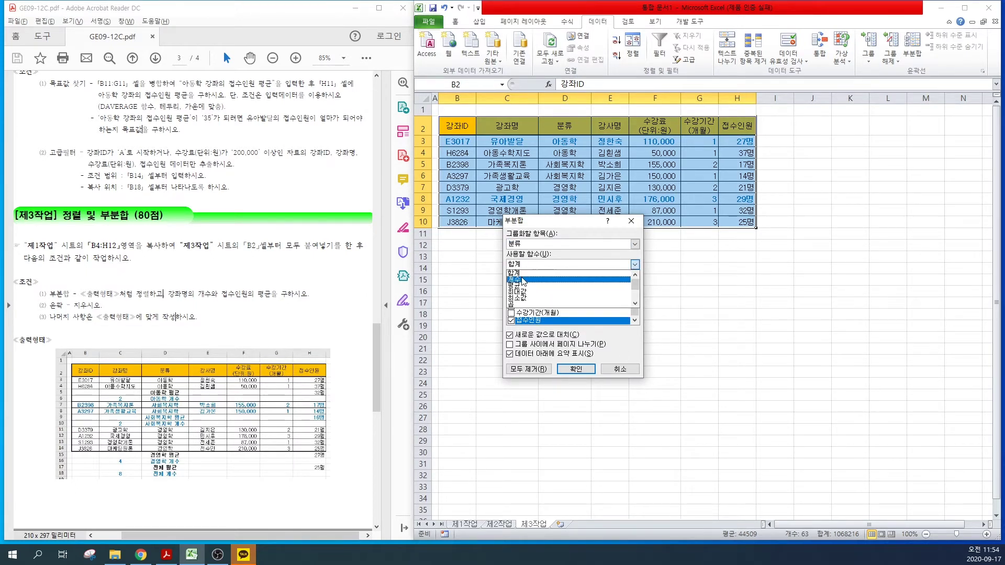
pyautogui.click(521, 280)
pyautogui.click(511, 284)
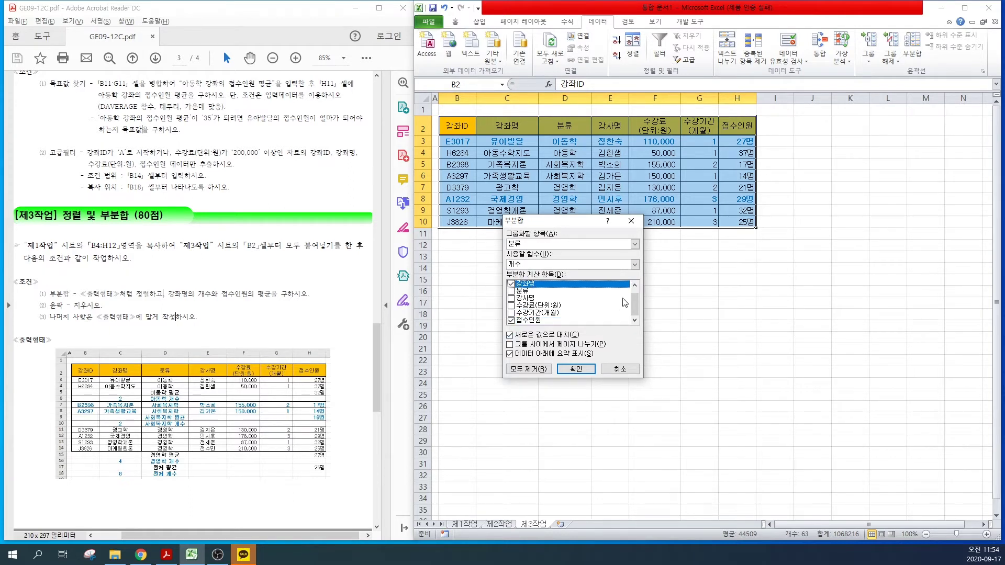
pyautogui.moveTo(636, 306); pyautogui.dragTo(633, 312)
pyautogui.click(511, 320)
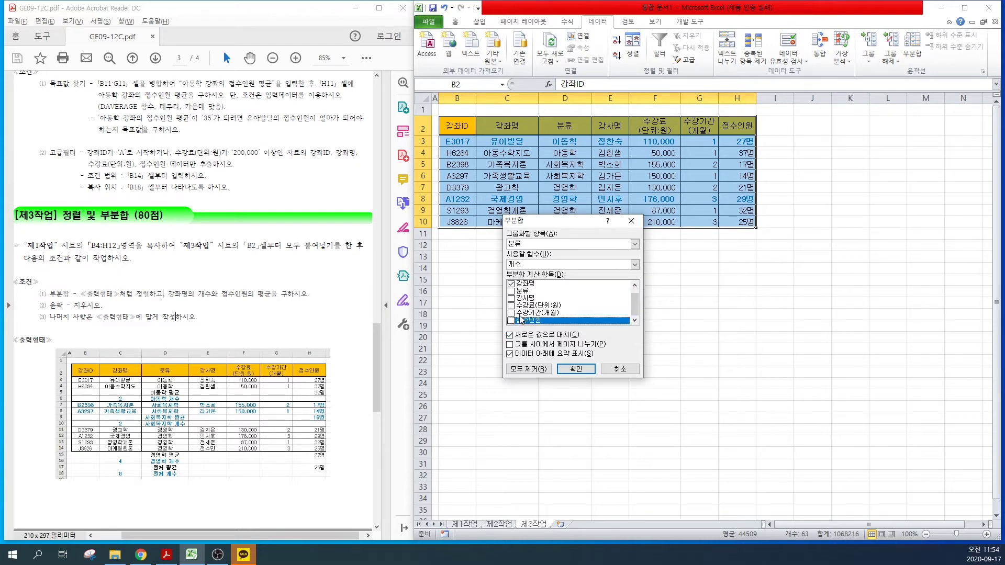
pyautogui.click(570, 370)
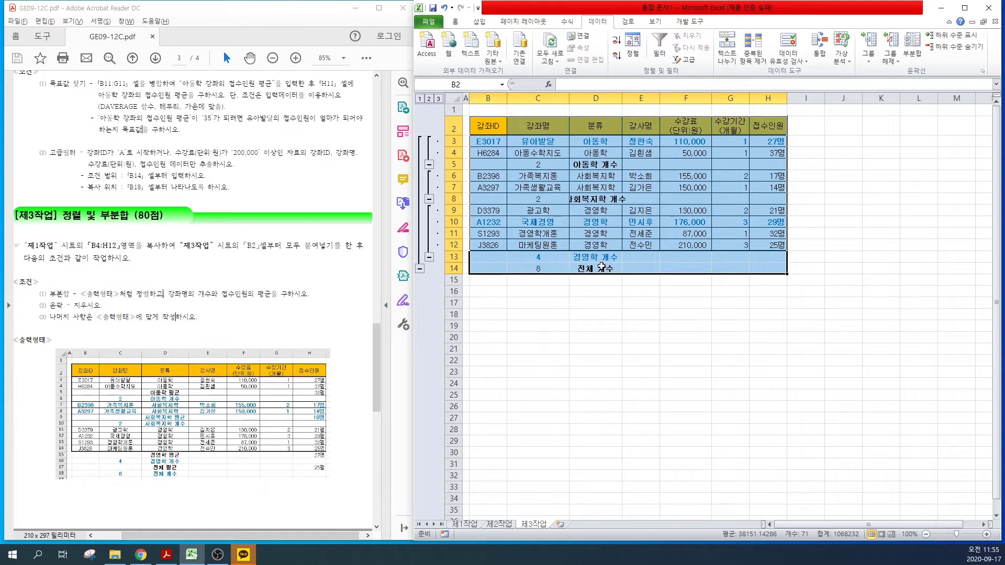
# Step: Reopen 부분합 over the counted table for a second subtotal level
pyautogui.click(912, 50)
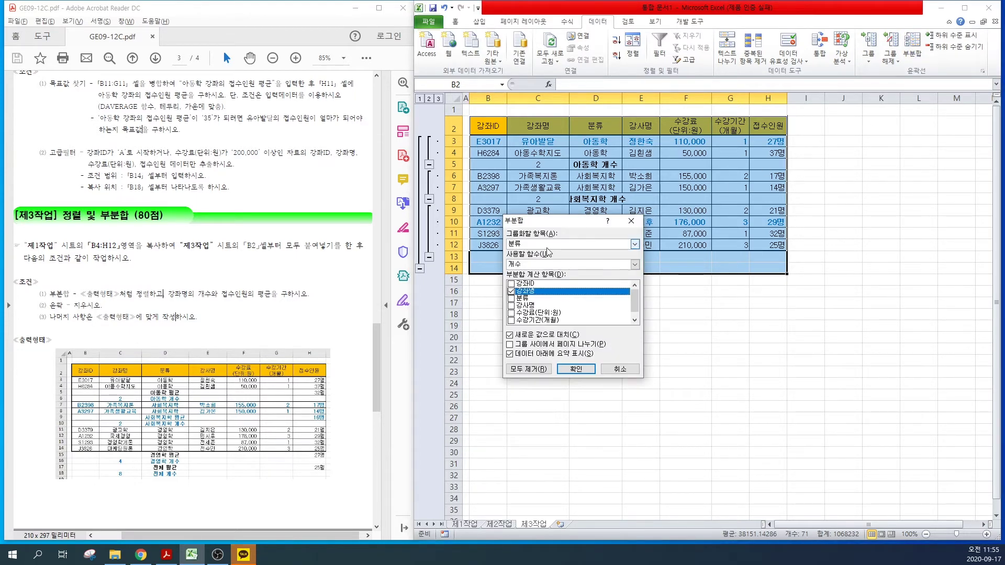
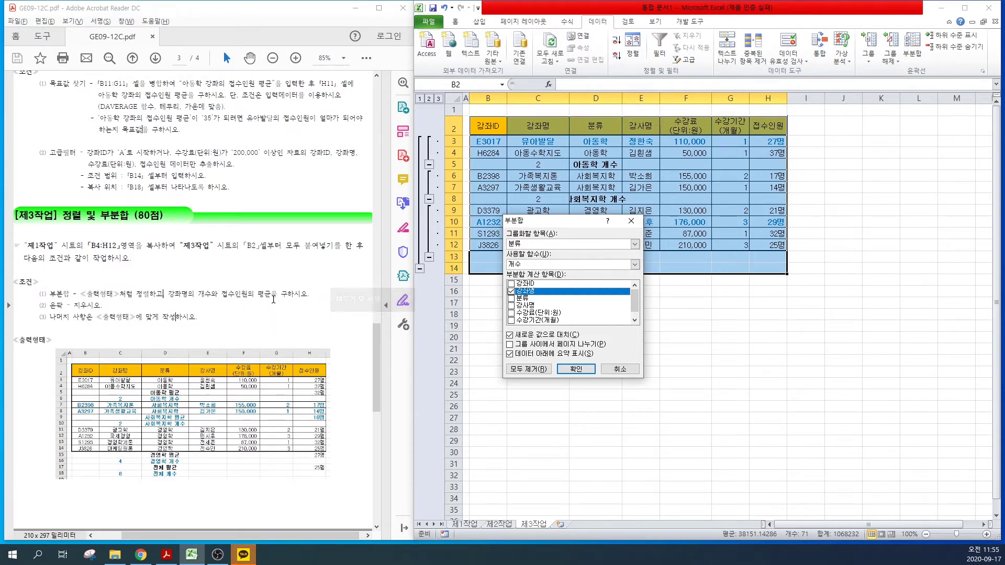
# Step: Add 평균 subtotals of 접수인원 per 분류, keeping the existing 강좌명 count subtotals (새로운 값으로 대치 off)
pyautogui.click(527, 267)
pyautogui.click(525, 287)
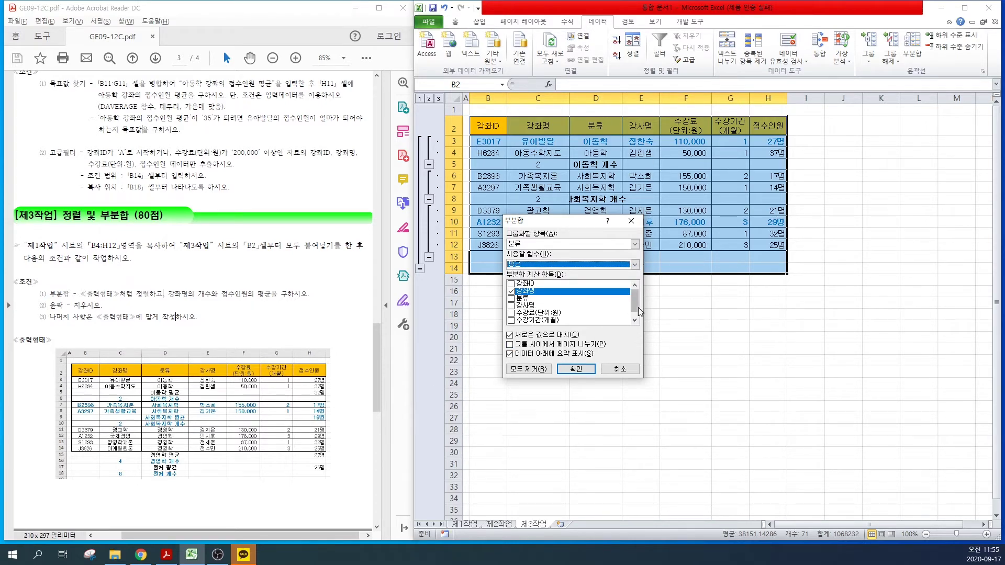
pyautogui.scroll(-1, 539, 313)
pyautogui.click(568, 321)
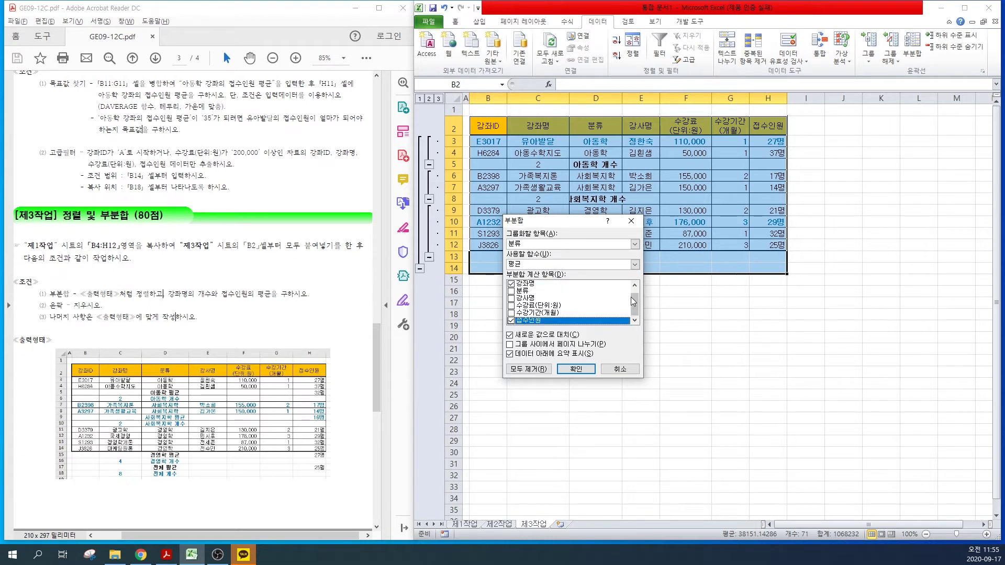
pyautogui.moveTo(633, 302); pyautogui.dragTo(634, 296)
pyautogui.click(512, 291)
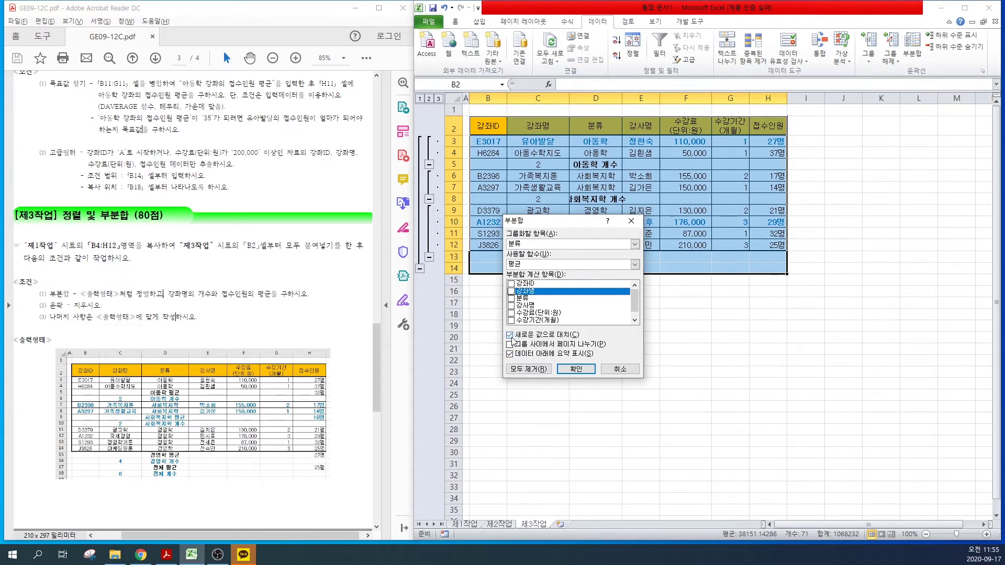
pyautogui.click(510, 335)
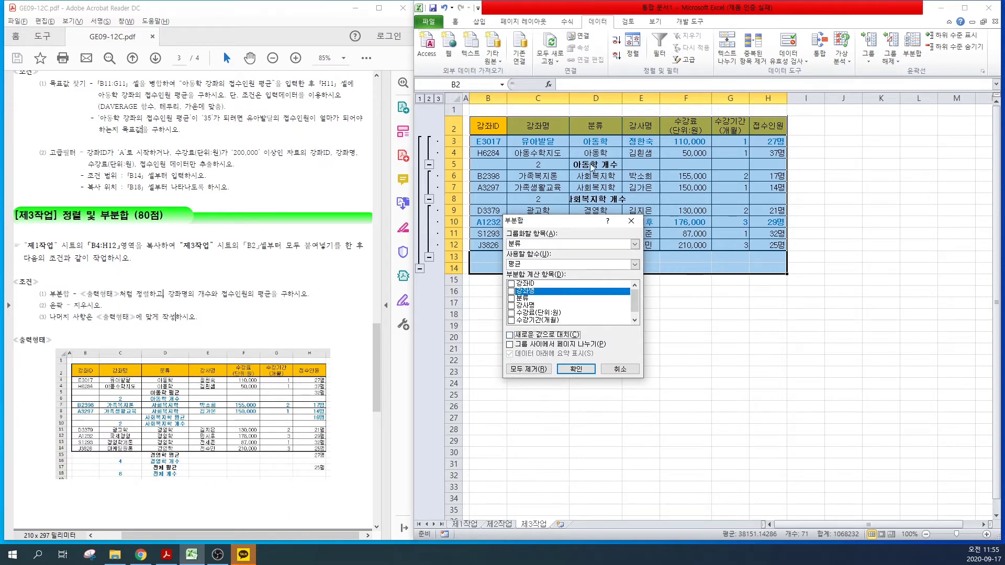
pyautogui.click(575, 369)
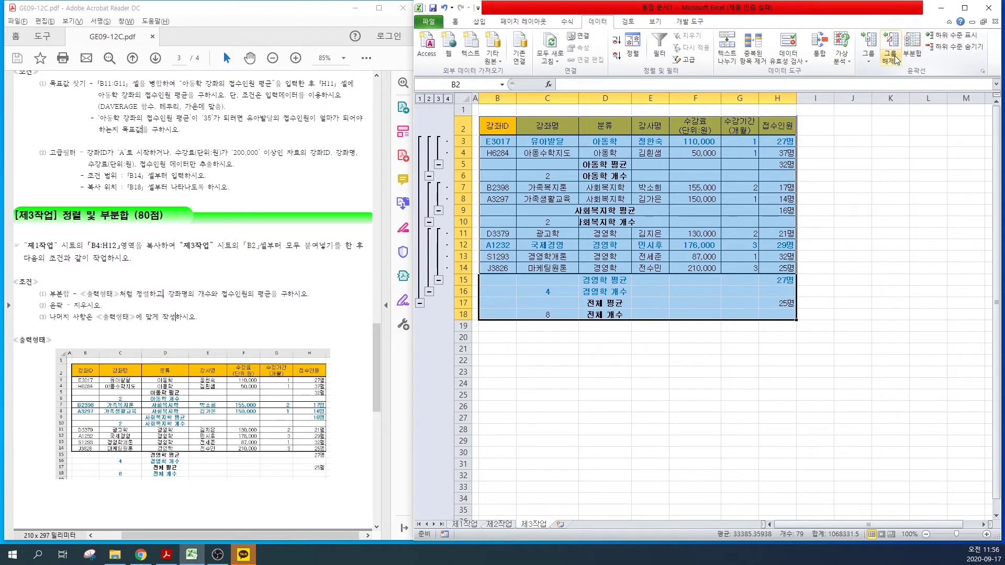
# Step: Look at the 그룹 해제 options, then close the menu without changing anything
pyautogui.click(895, 60)
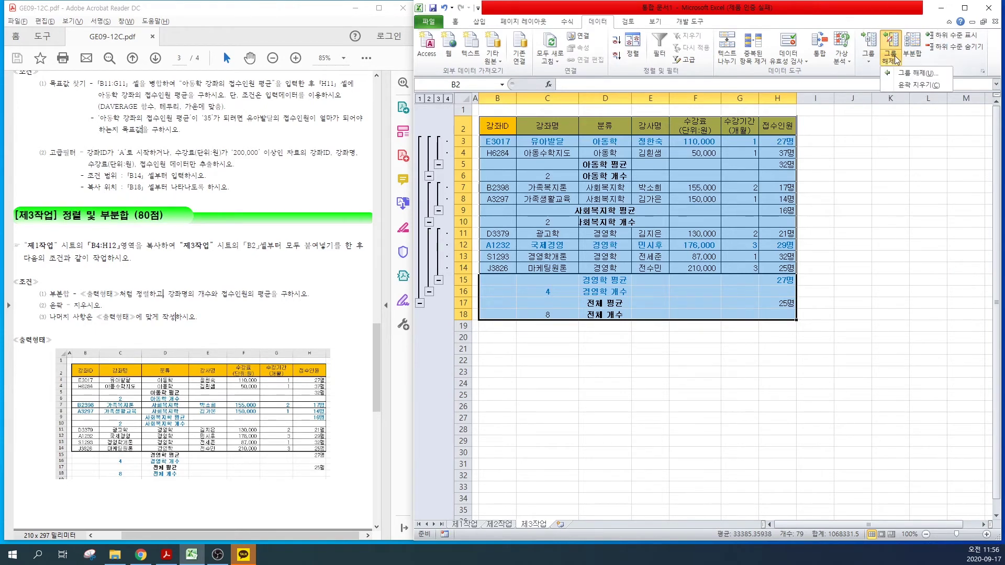
pyautogui.click(905, 88)
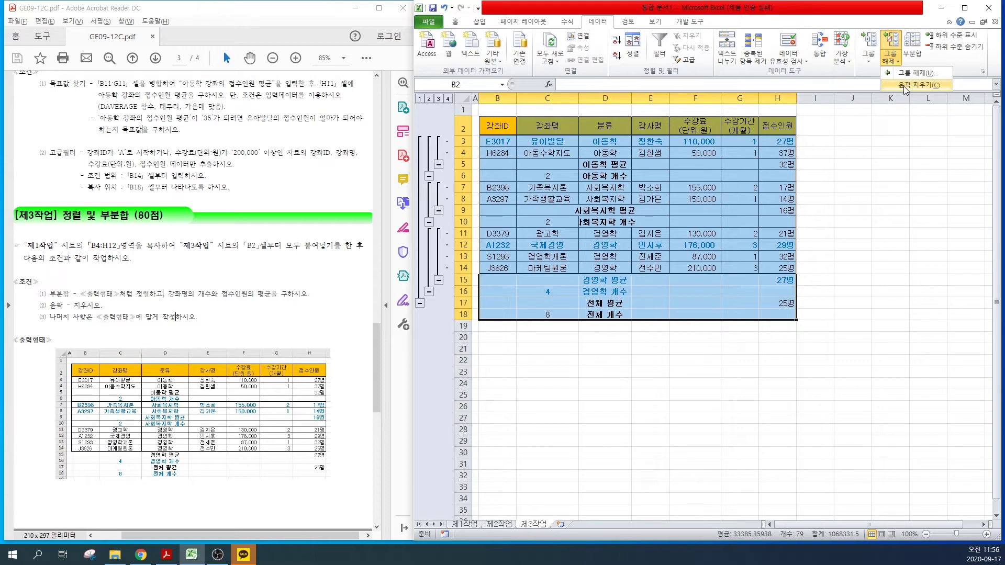
pyautogui.click(459, 217)
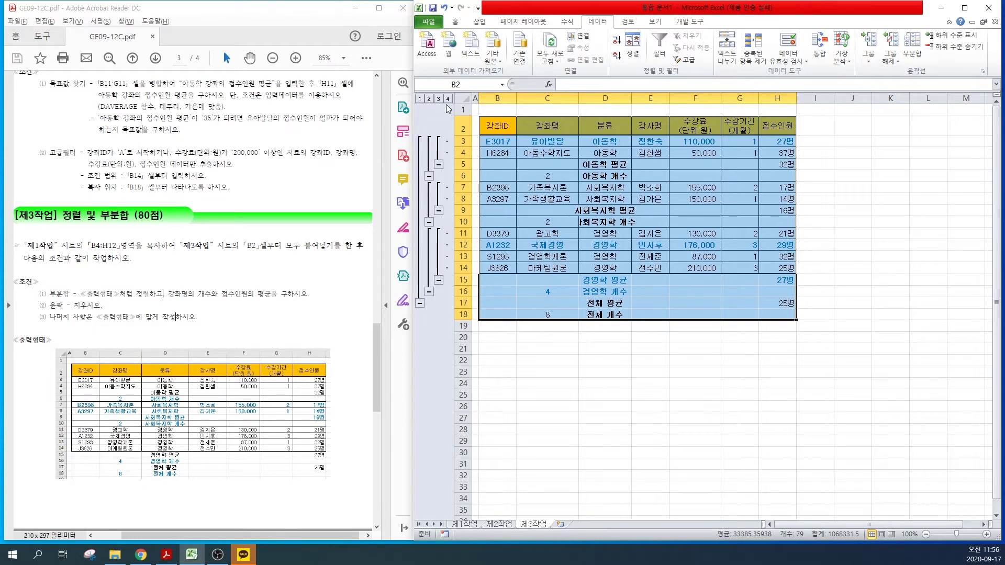
# Step: Try outline levels 1–4, then remove the outline with 그룹 해제 > 윤곽 지우기
pyautogui.click(419, 99)
pyautogui.click(428, 99)
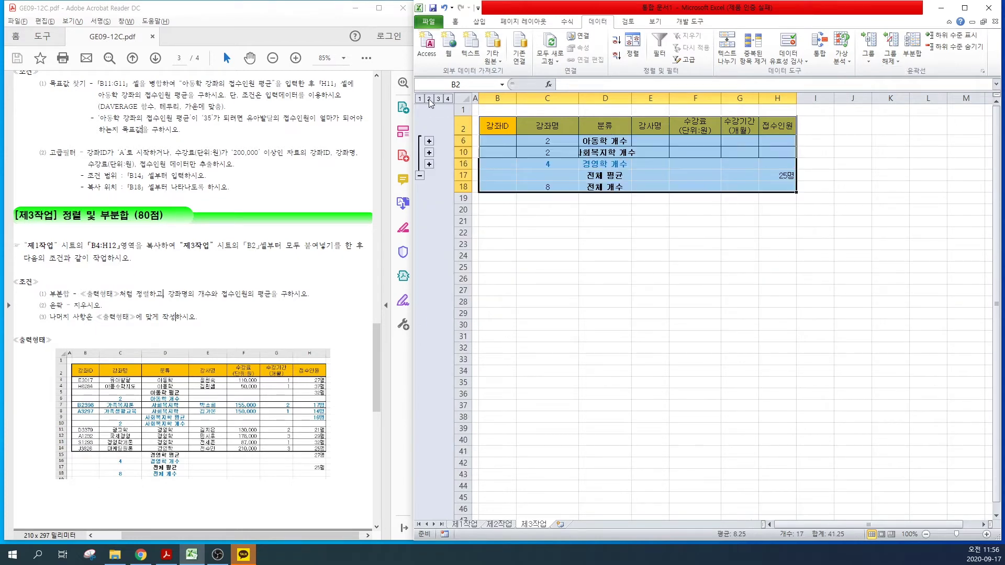
pyautogui.click(438, 99)
pyautogui.click(445, 99)
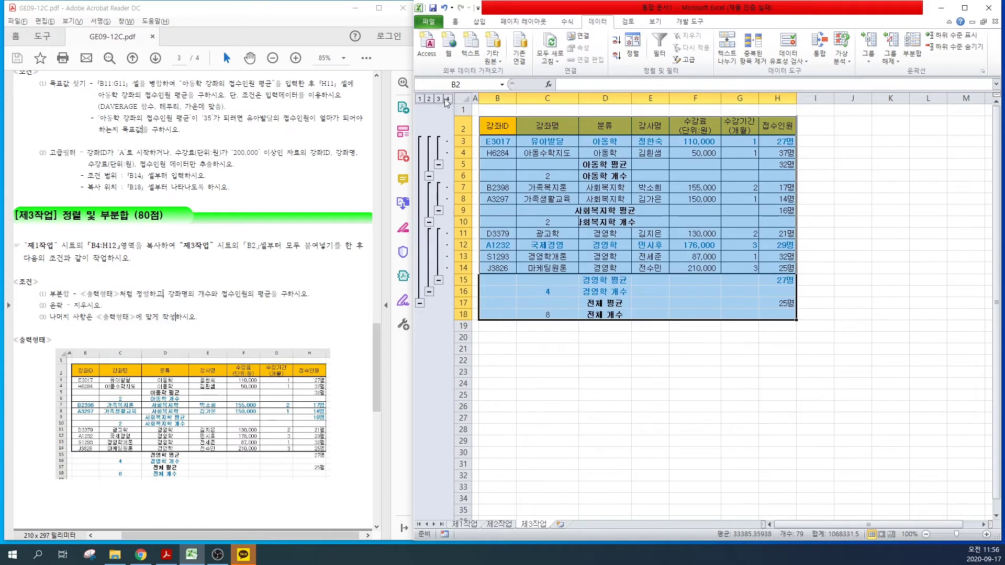
pyautogui.click(437, 100)
pyautogui.click(429, 99)
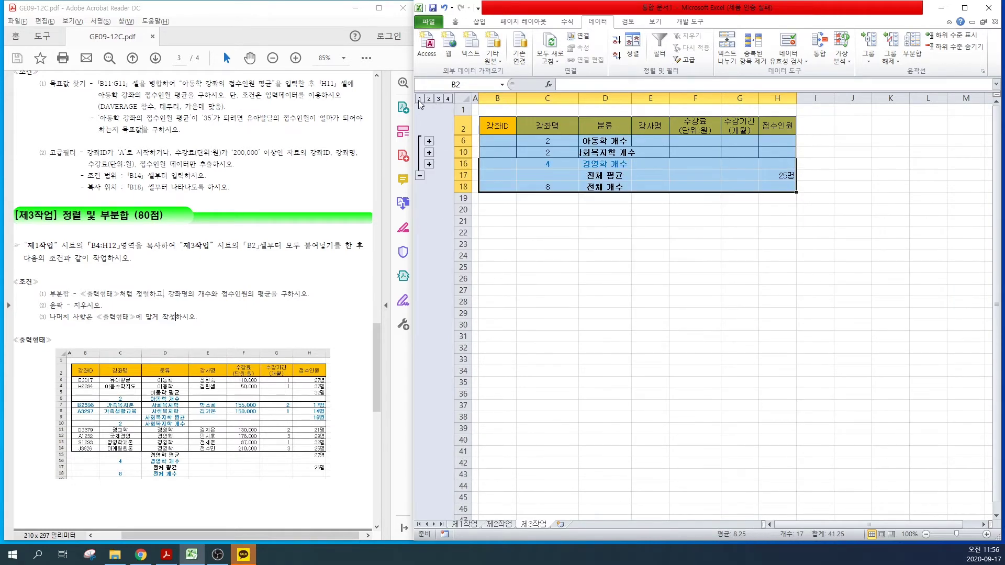
pyautogui.click(420, 99)
pyautogui.click(448, 99)
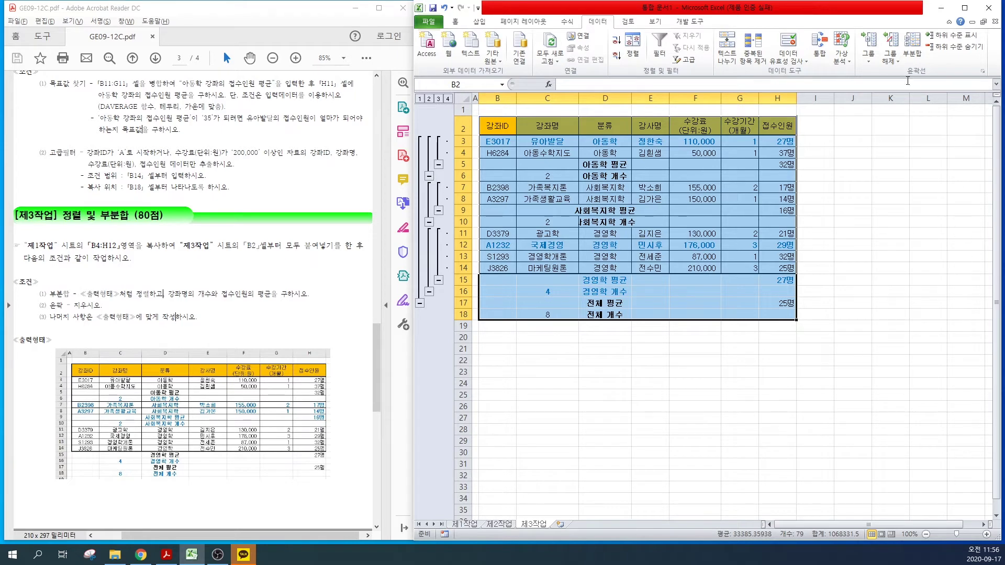
pyautogui.click(891, 61)
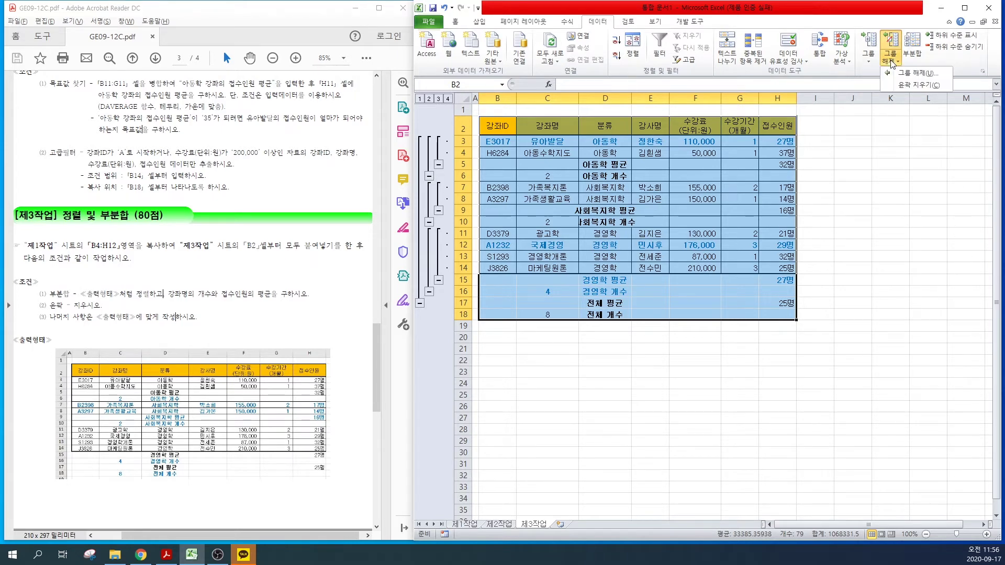
pyautogui.click(911, 85)
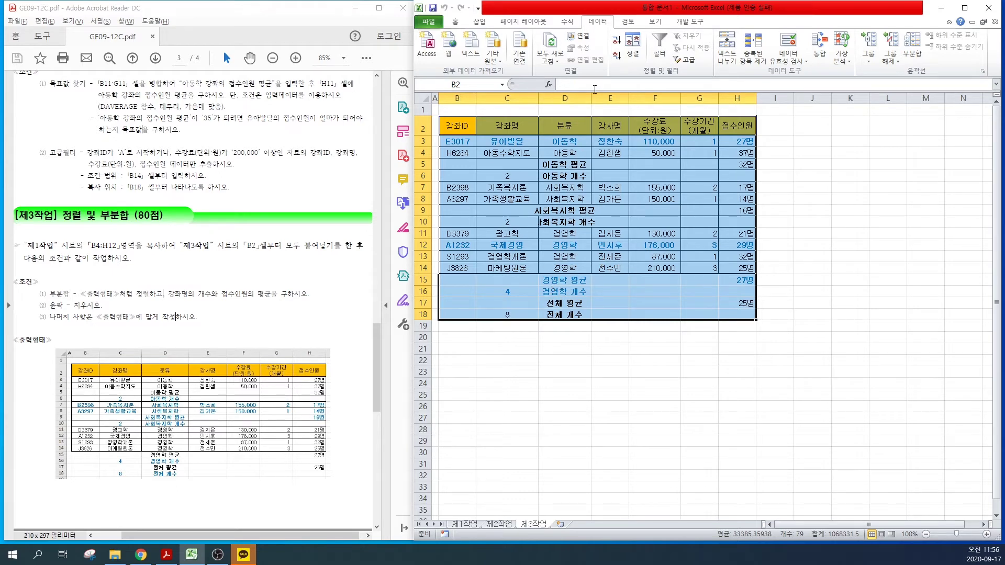
# Step: Widen column D to fit the 분류 labels, then check the page 4 sample chart's legend and category labels
pyautogui.moveTo(589, 101); pyautogui.dragTo(624, 101)
pyautogui.click(601, 408)
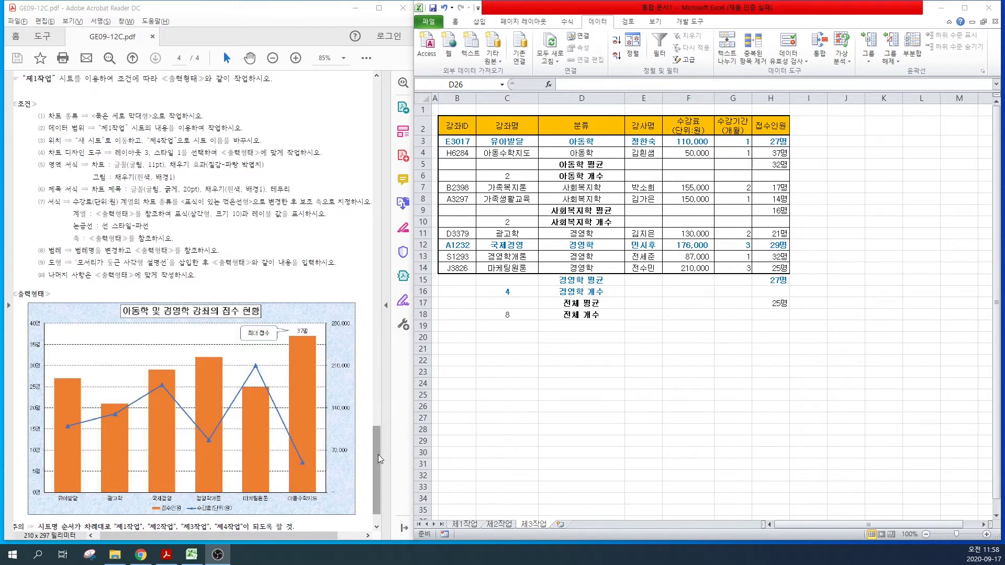
pyautogui.moveTo(378, 455); pyautogui.dragTo(379, 479)
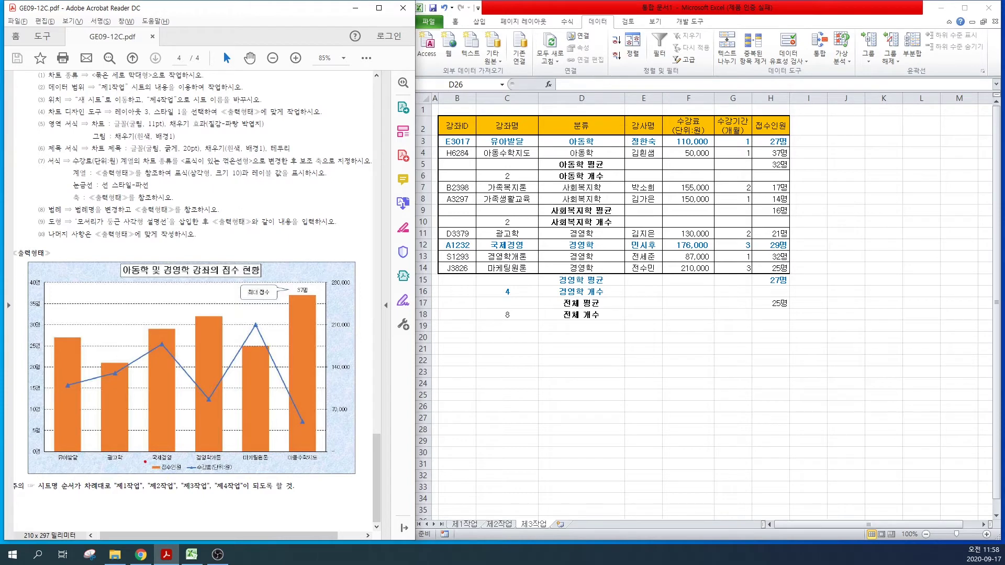
pyautogui.moveTo(137, 459)
pyautogui.mouseDown()
pyautogui.moveTo(182, 477)
pyautogui.moveTo(234, 479)
pyautogui.mouseUp()
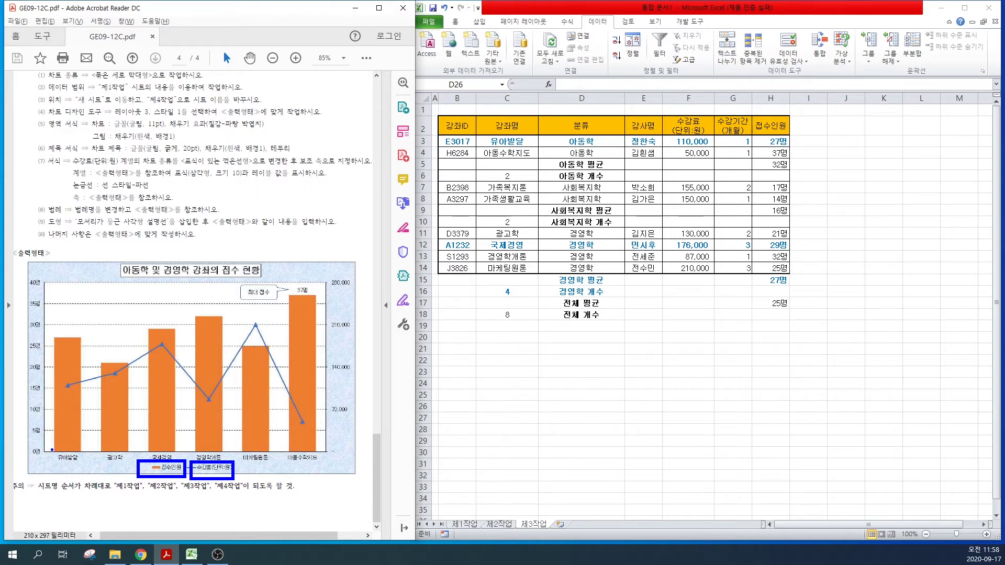
pyautogui.moveTo(50, 449); pyautogui.dragTo(338, 466)
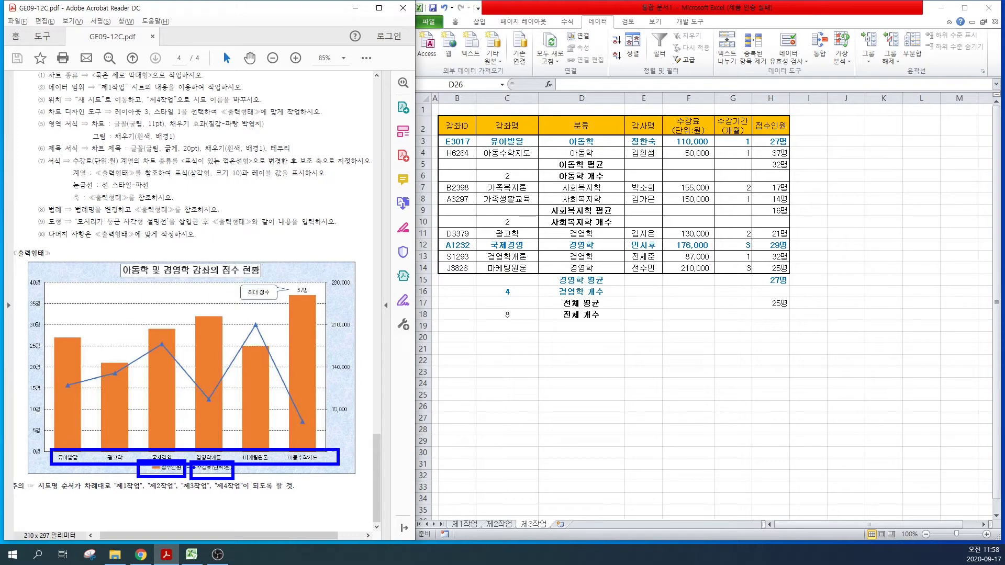
pyautogui.click(497, 535)
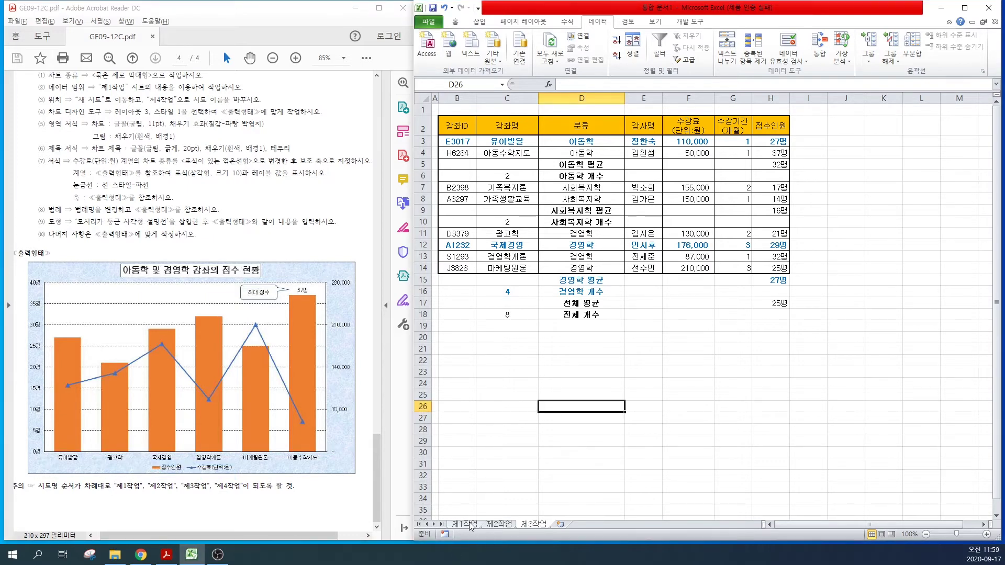
# Step: On 제1작업, select the 강좌명, 수강료 and 접수인원 ranges C4:C12, F4:F12 and H4:H12
pyautogui.click(465, 524)
pyautogui.click(532, 188)
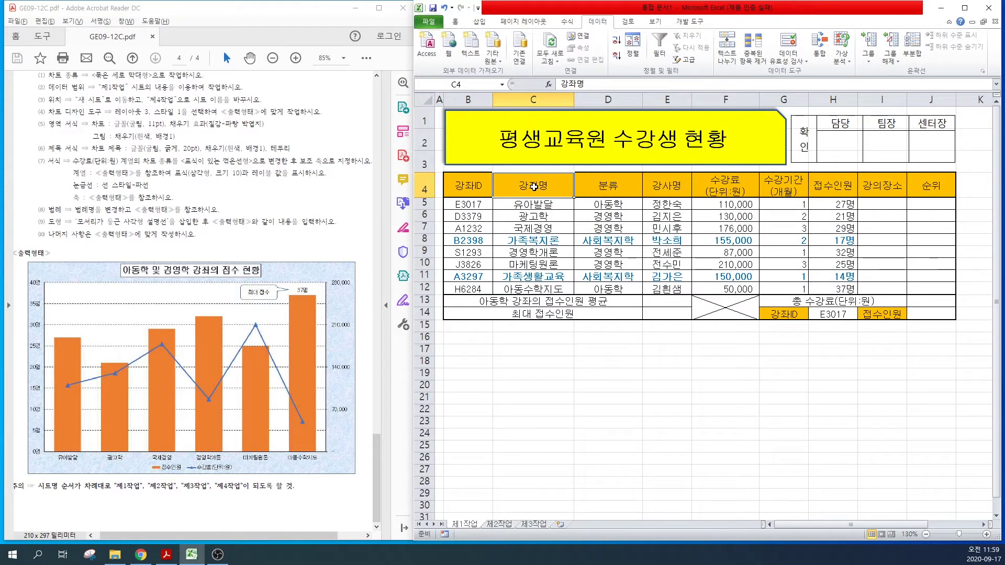
pyautogui.moveTo(533, 188); pyautogui.dragTo(533, 276)
pyautogui.moveTo(535, 183); pyautogui.dragTo(532, 289)
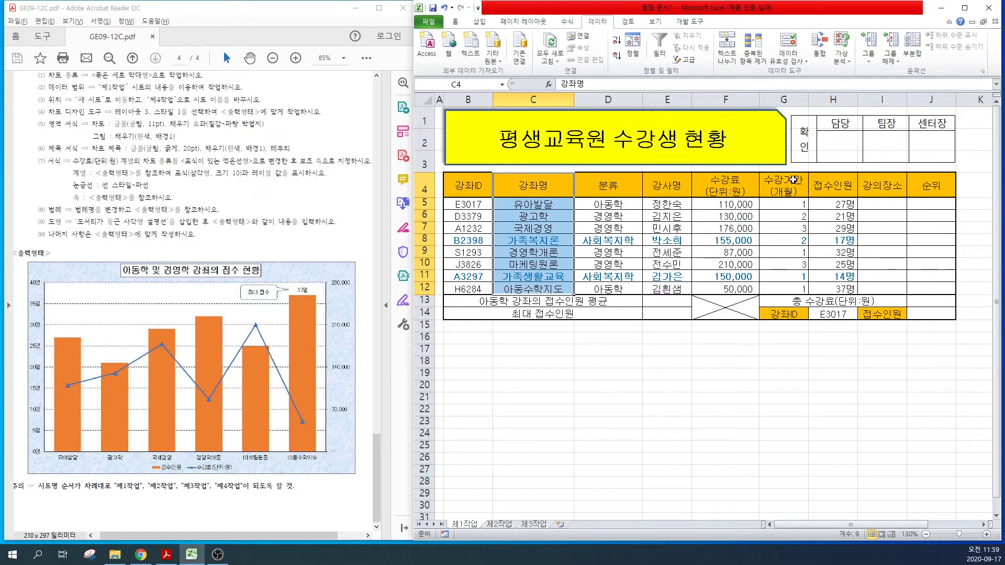
pyautogui.moveTo(831, 184); pyautogui.dragTo(835, 290)
pyautogui.moveTo(711, 181); pyautogui.dragTo(727, 288)
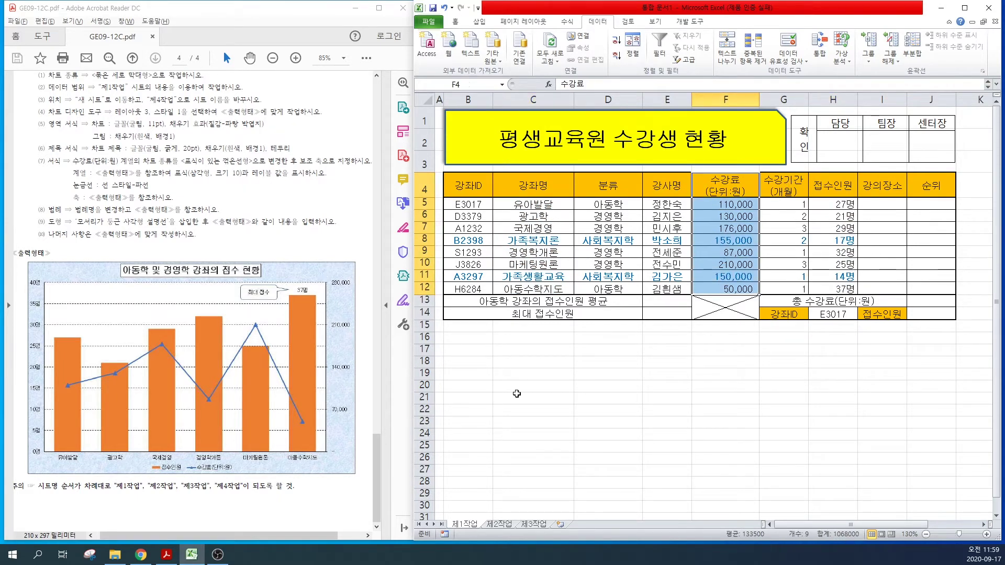
pyautogui.moveTo(560, 181); pyautogui.dragTo(550, 287)
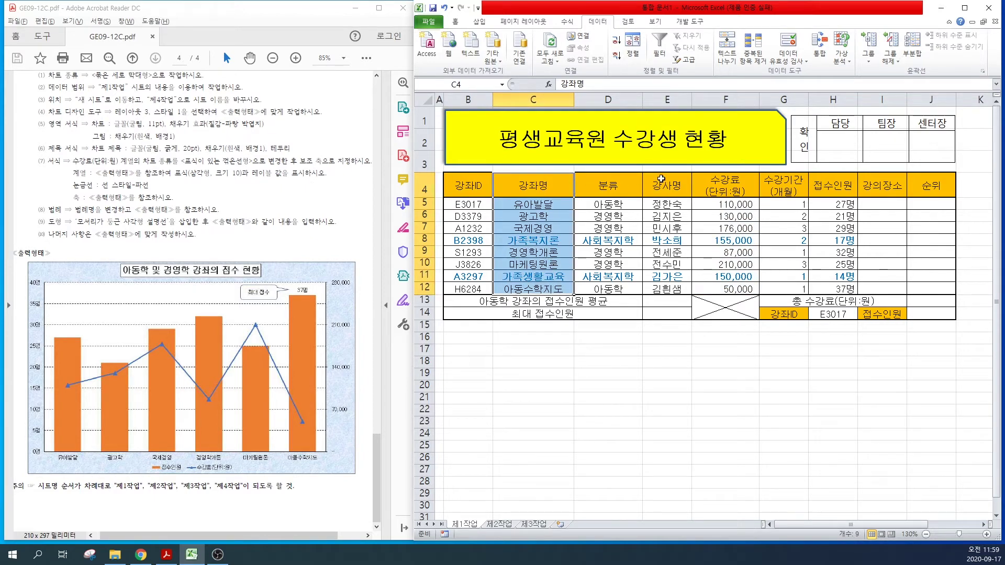
pyautogui.moveTo(730, 183); pyautogui.dragTo(730, 289)
pyautogui.moveTo(816, 180); pyautogui.dragTo(834, 291)
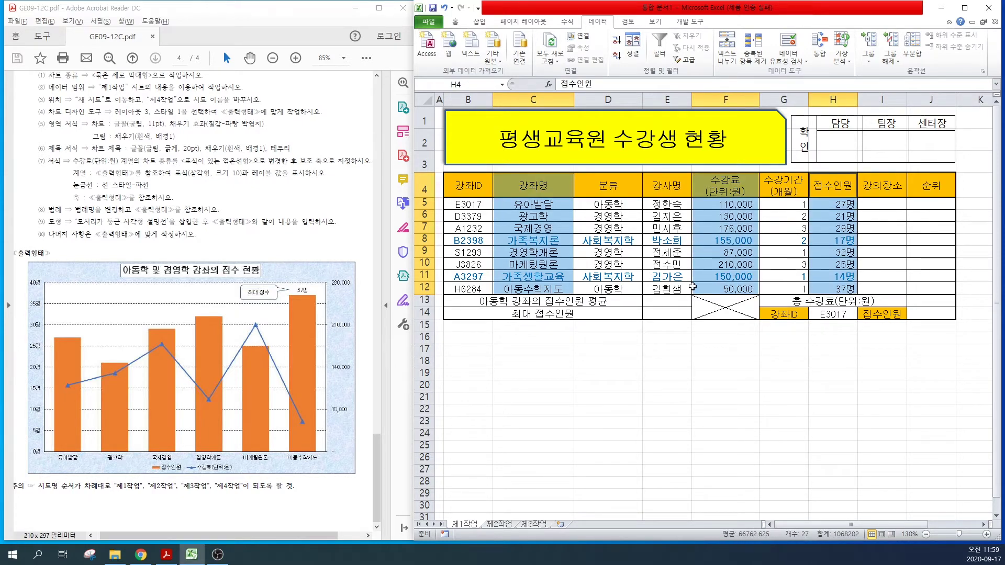
pyautogui.click(479, 22)
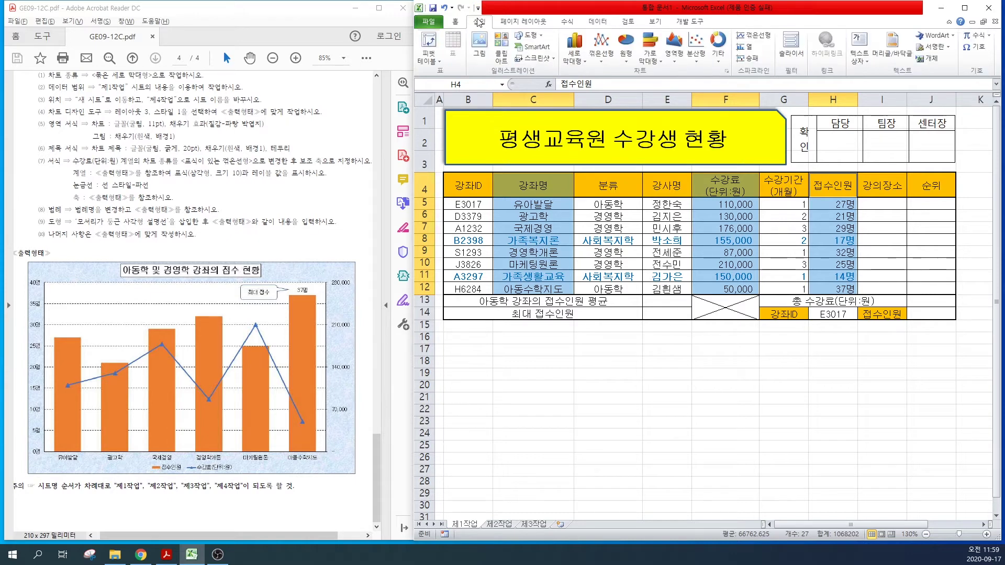
# Step: Insert a clustered column chart, then choose New sheet in the Move Chart dialog
pyautogui.click(579, 61)
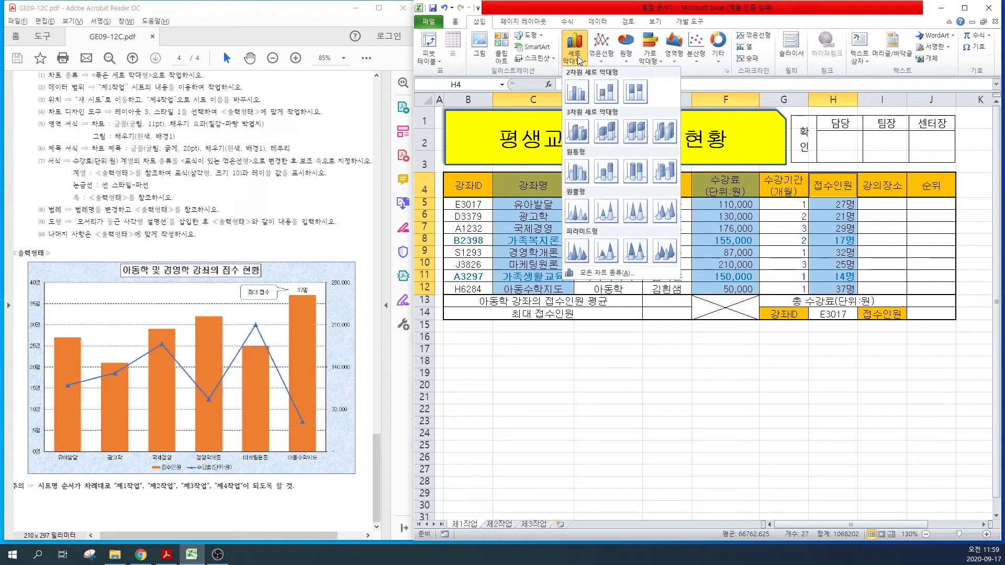
pyautogui.click(577, 92)
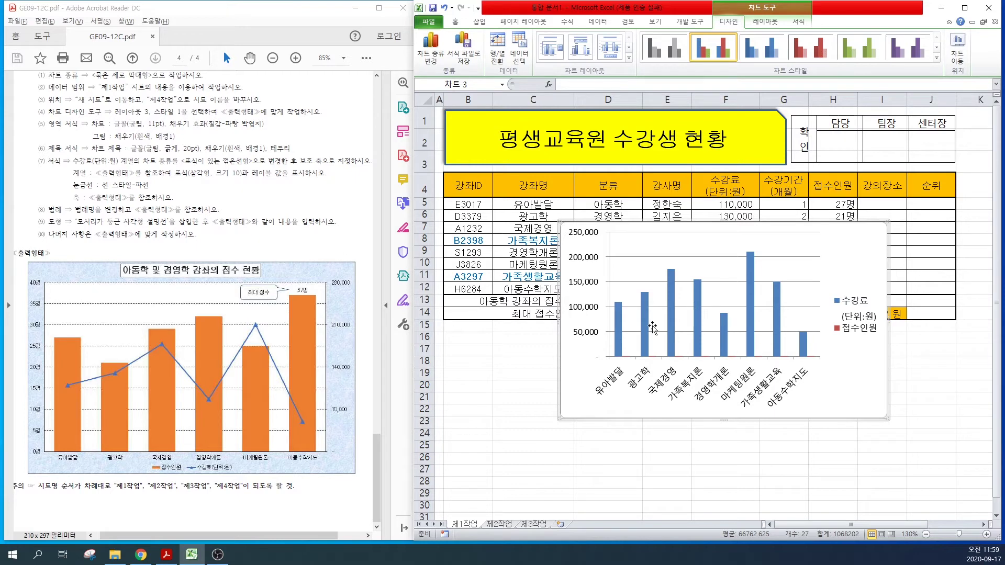
pyautogui.click(764, 12)
pyautogui.click(961, 52)
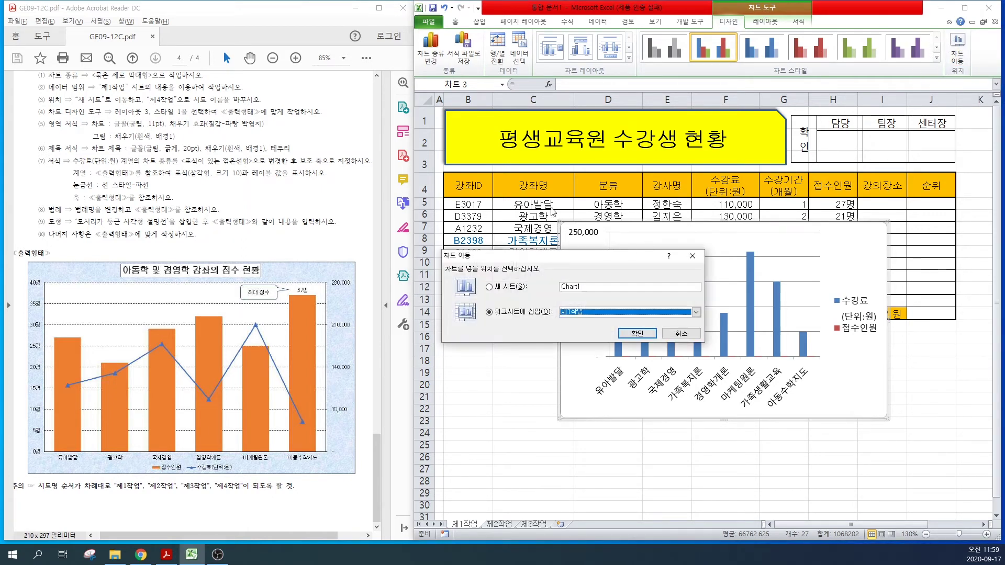
pyautogui.click(489, 287)
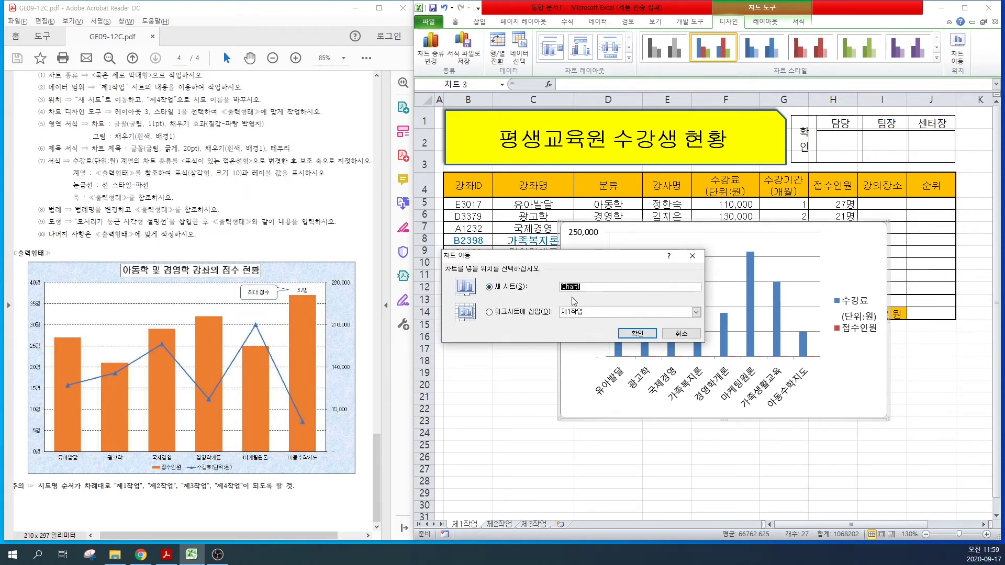
# Step: Name the chart sheet 제4작업 and move its tab to the end after 제3작업
pyautogui.write('WP')
pyautogui.write('4작업')
pyautogui.press('Return')
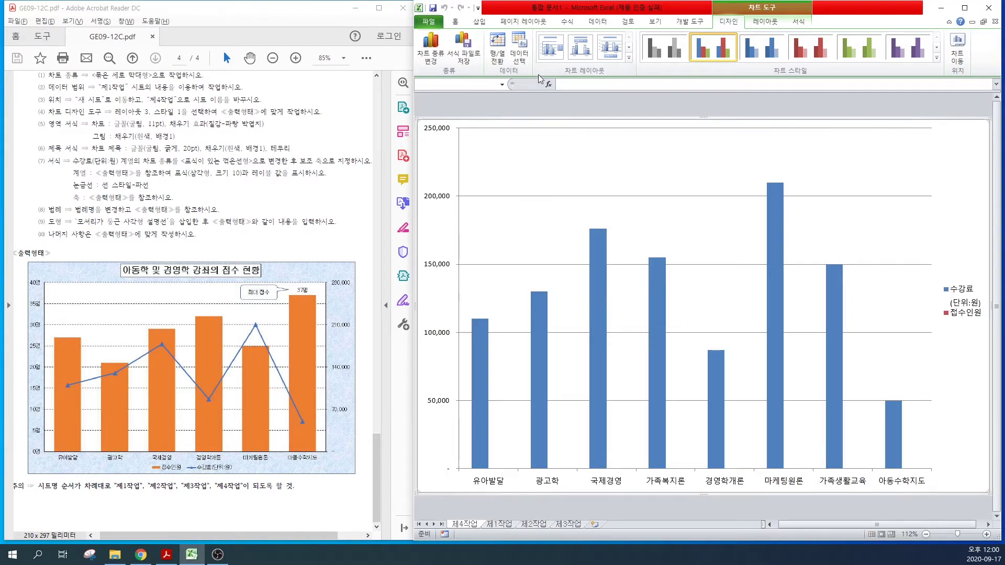
pyautogui.click(460, 524)
pyautogui.moveTo(462, 526); pyautogui.dragTo(602, 526)
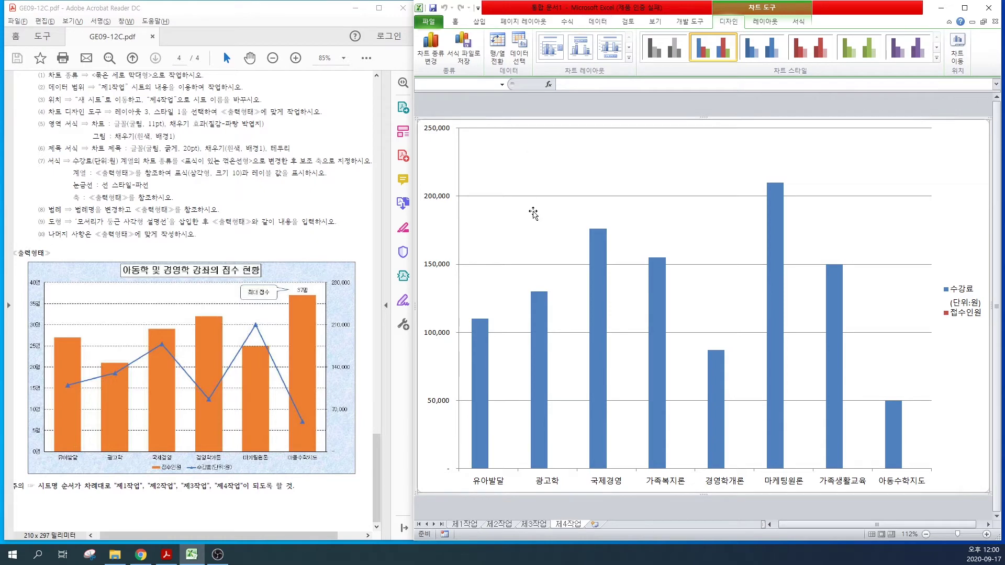
pyautogui.click(578, 113)
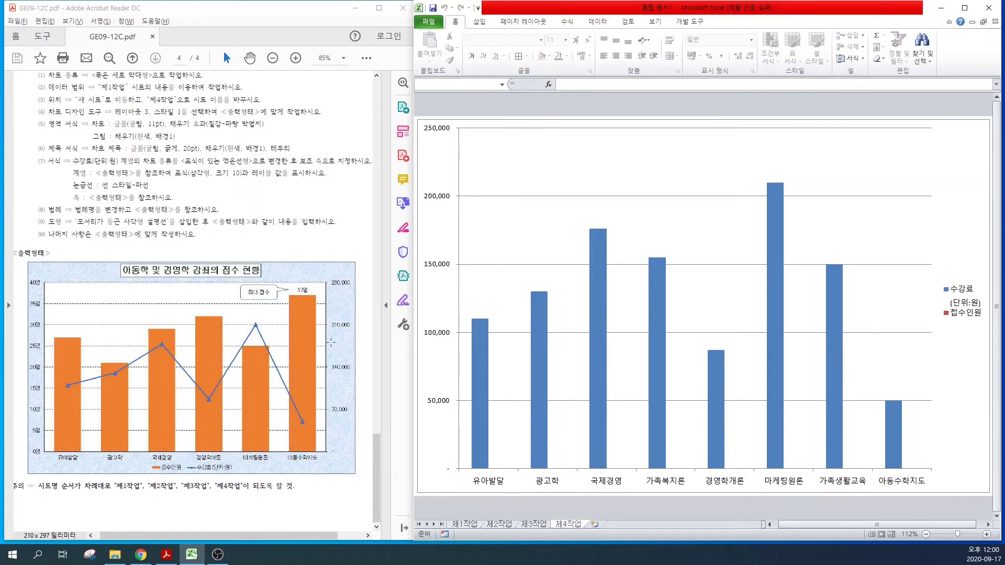
pyautogui.moveTo(377, 451); pyautogui.dragTo(376, 441)
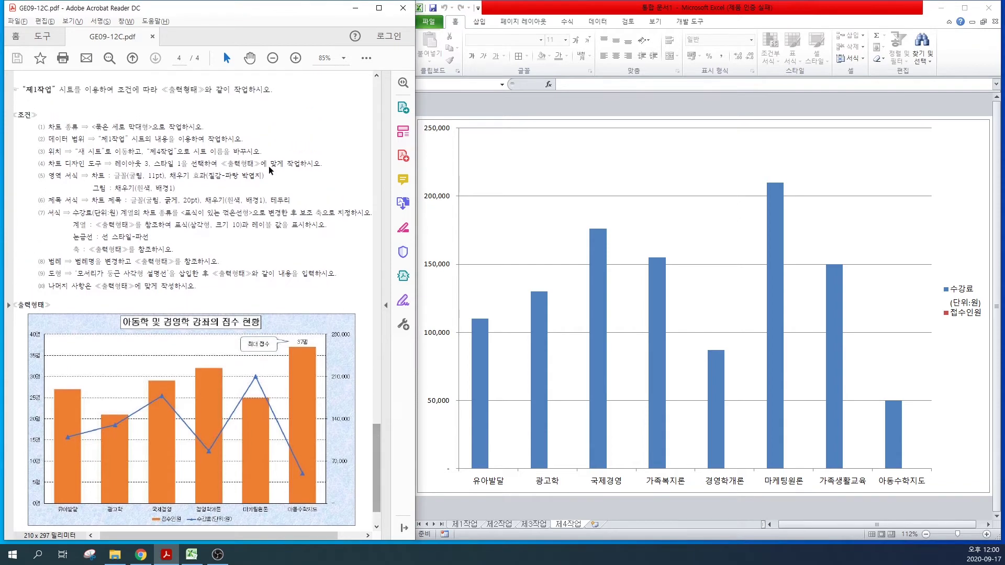
pyautogui.moveTo(69, 127); pyautogui.dragTo(134, 125)
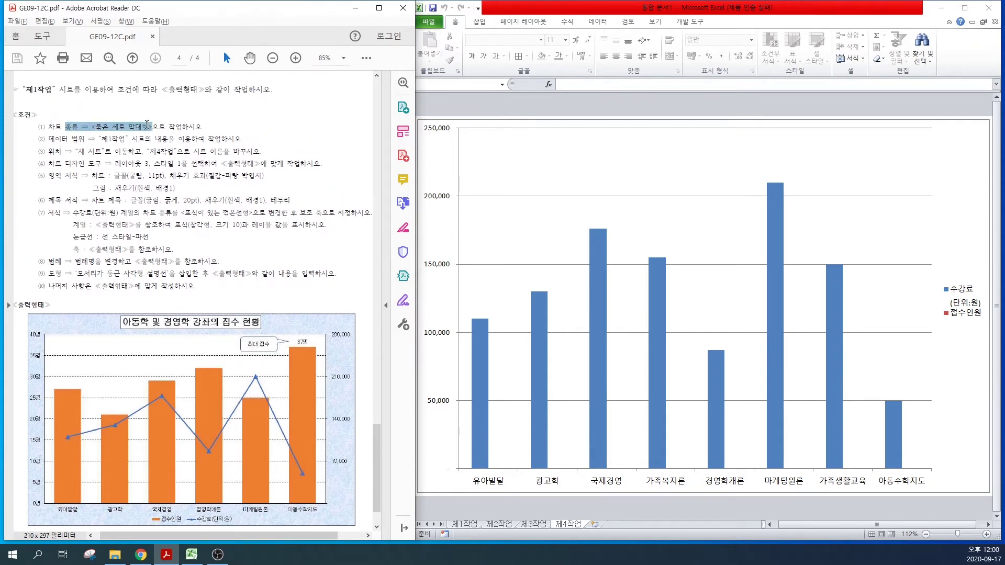
pyautogui.moveTo(69, 139); pyautogui.dragTo(204, 139)
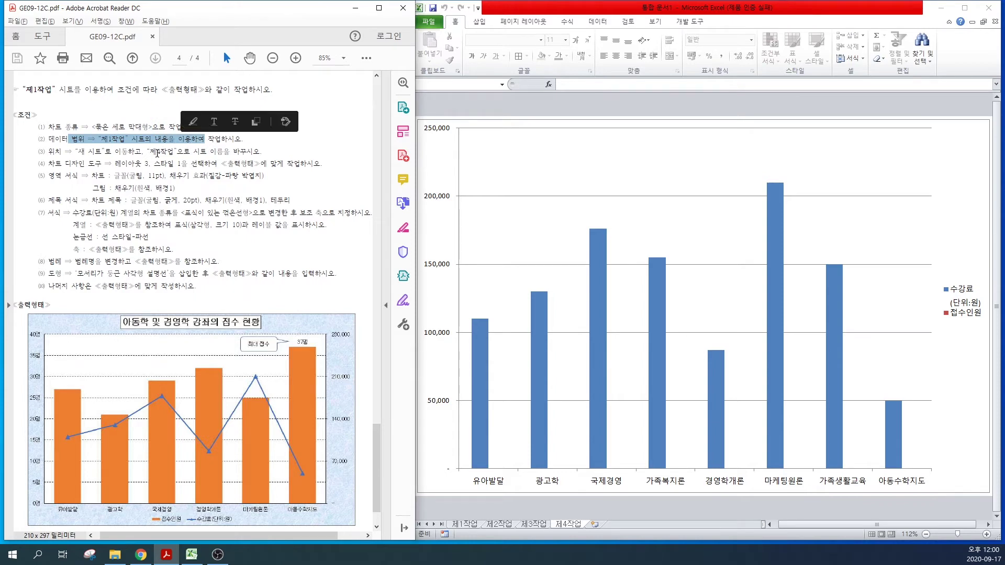
pyautogui.moveTo(77, 152); pyautogui.dragTo(195, 154)
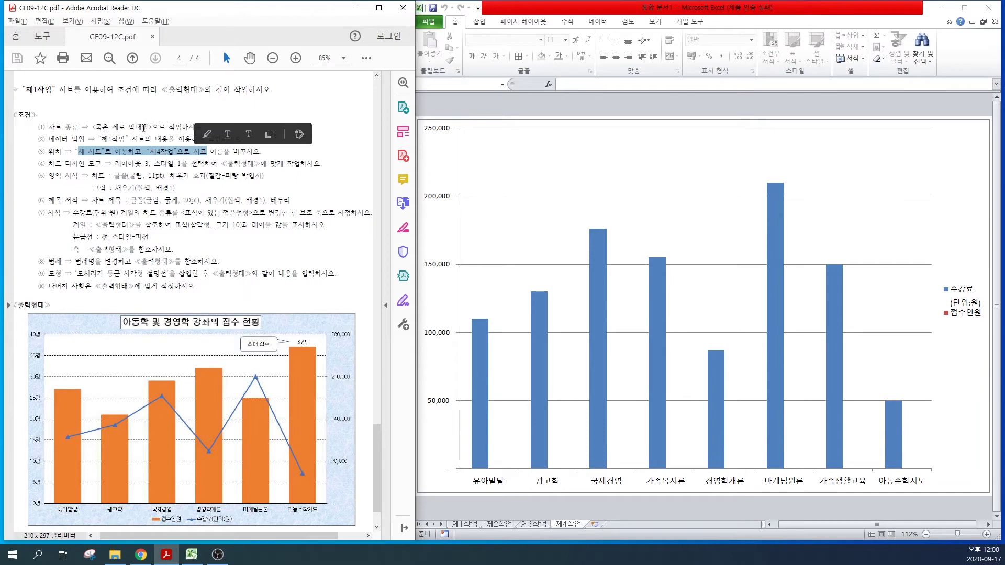
pyautogui.click(152, 142)
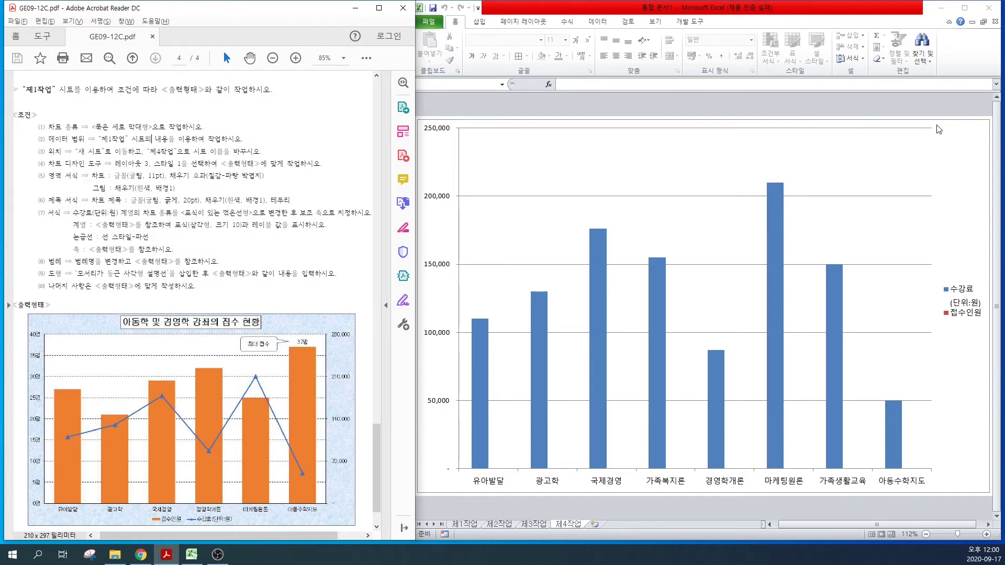
pyautogui.click(956, 124)
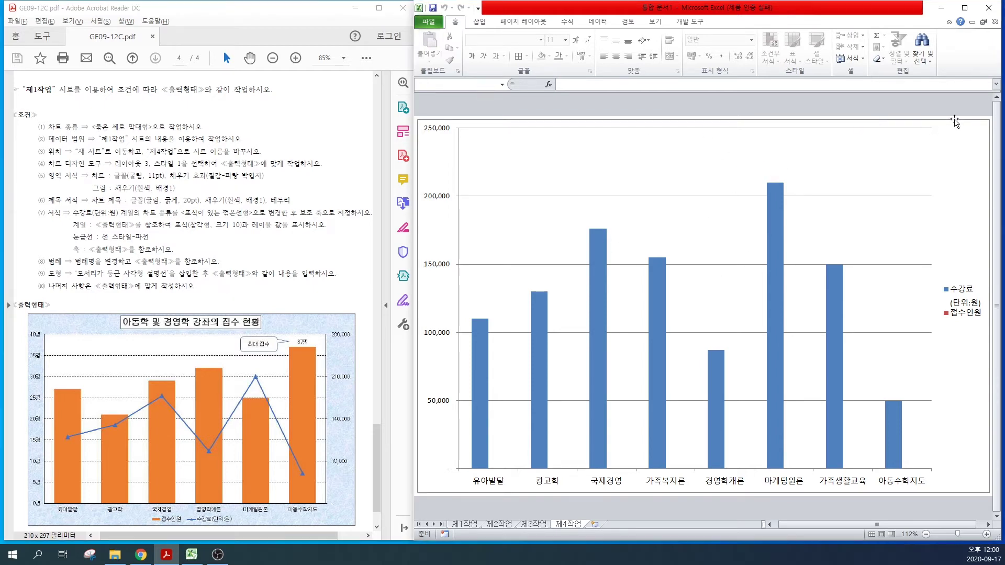
pyautogui.click(687, 143)
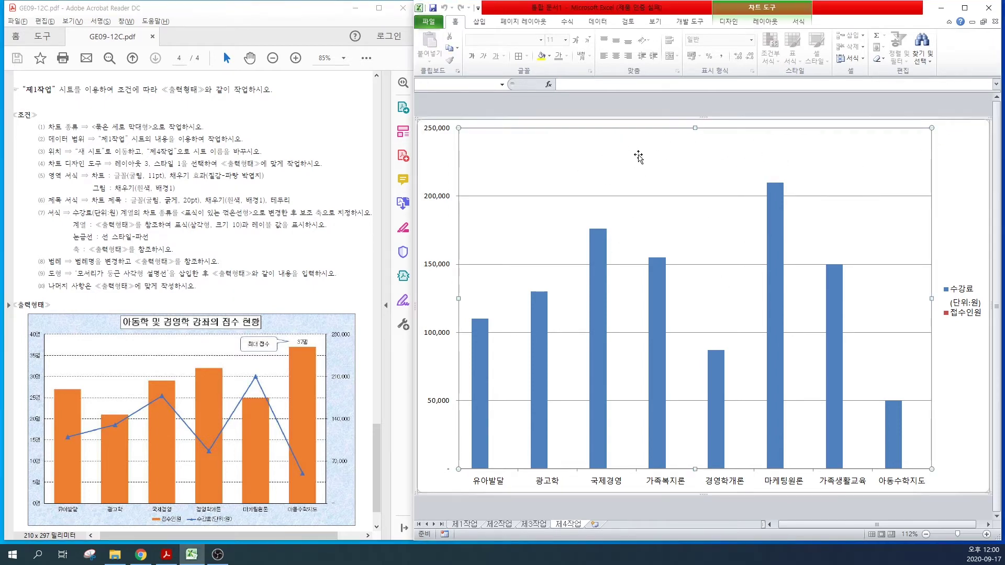
# Step: Open the chart's Select Data and switch rows and columns so each course is a series
pyautogui.click(752, 11)
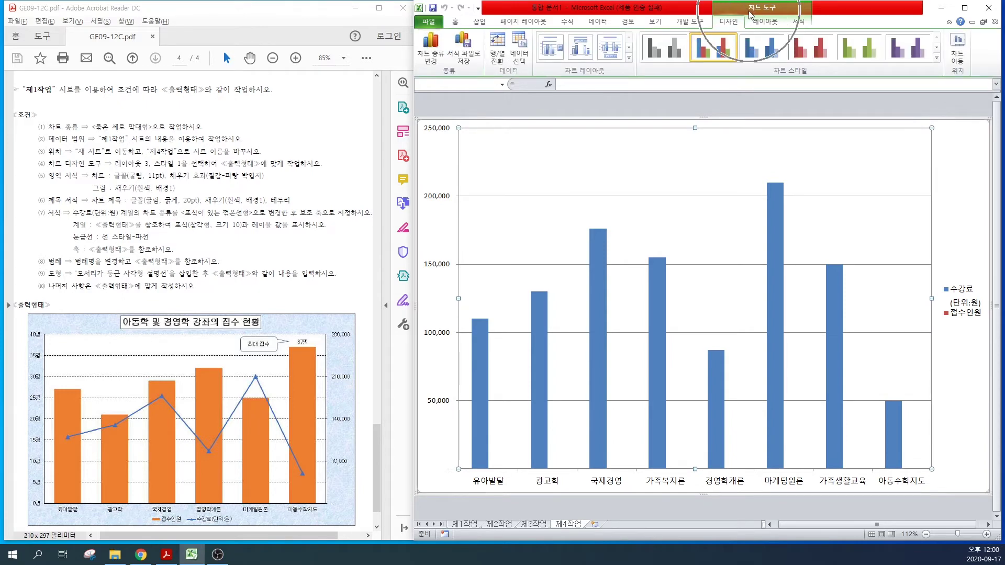
pyautogui.click(520, 55)
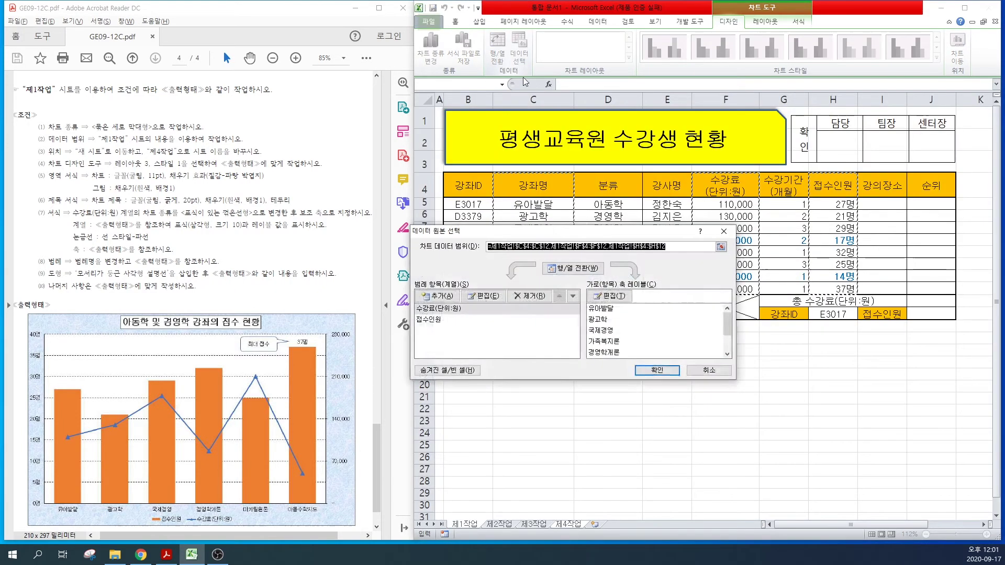
pyautogui.moveTo(561, 237); pyautogui.dragTo(626, 230)
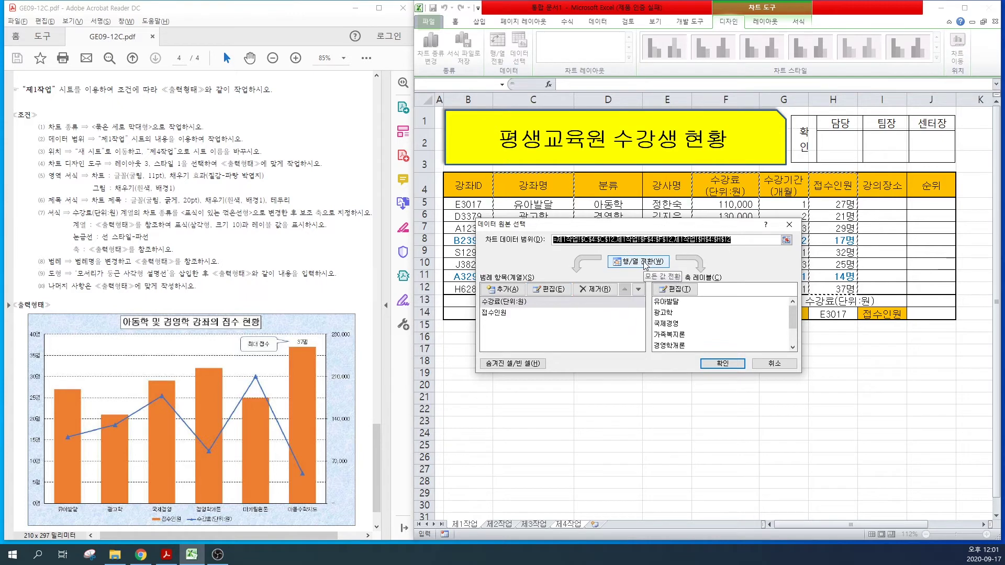
pyautogui.click(644, 262)
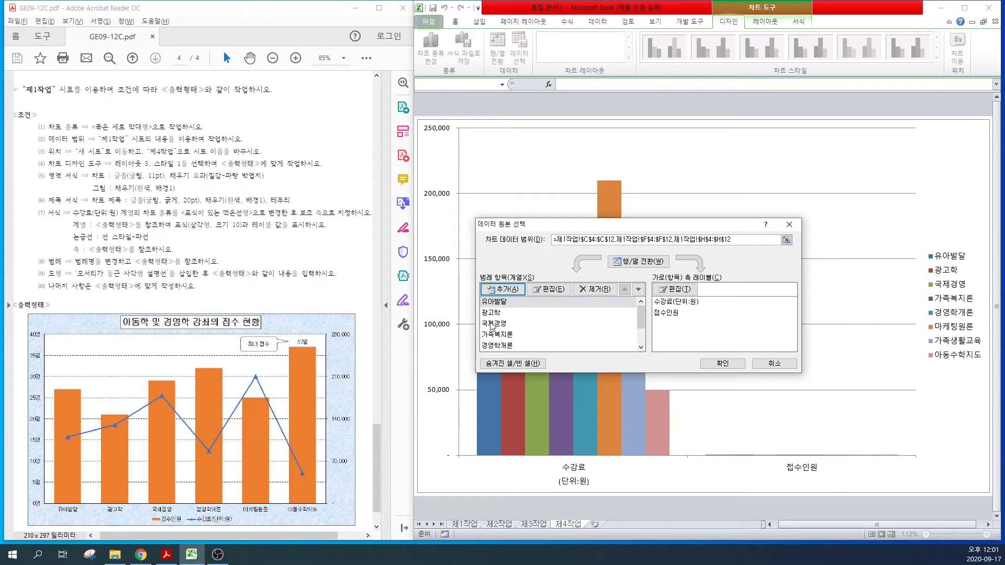
# Step: Remove the 가족복지론 and 가족생활교육 series, switch back to 수강료/접수인원 series, and confirm
pyautogui.click(495, 336)
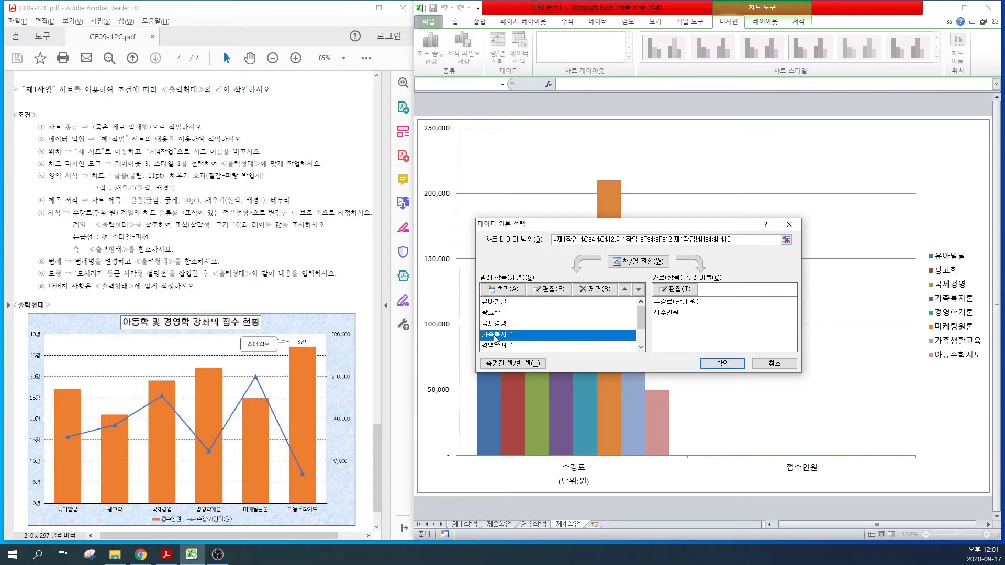
pyautogui.click(594, 289)
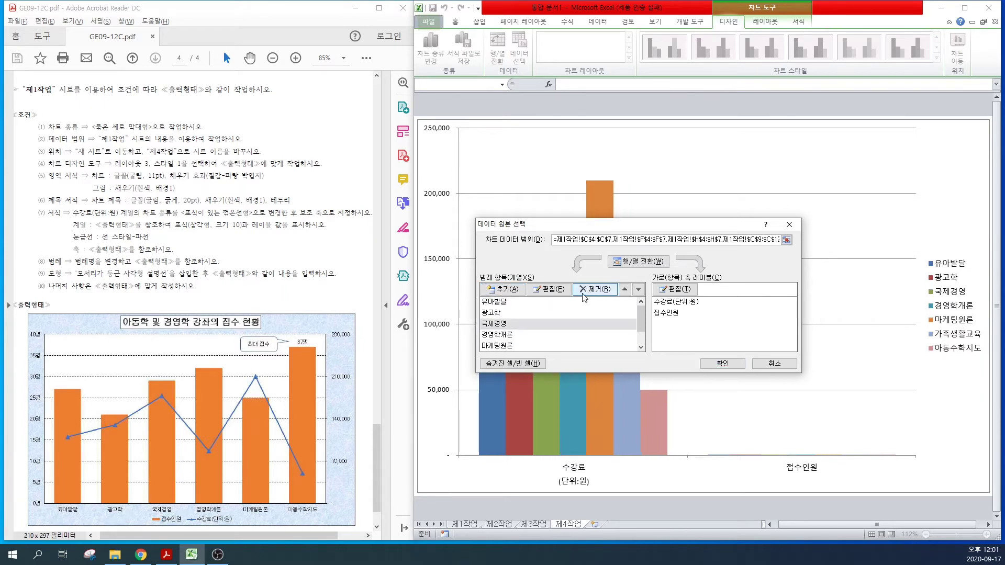
pyautogui.click(490, 337)
pyautogui.click(496, 347)
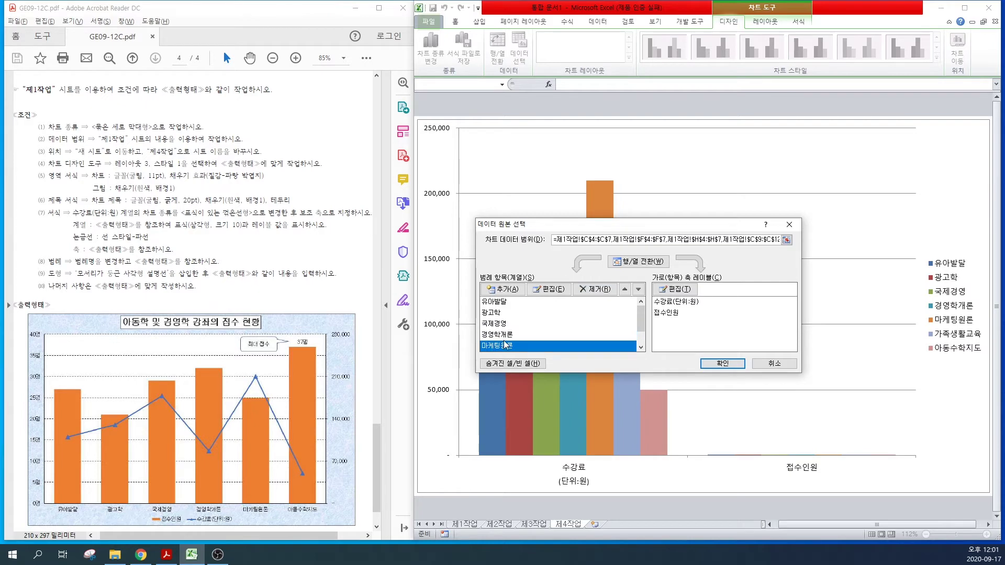
pyautogui.scroll(-1, 506, 344)
pyautogui.click(499, 337)
pyautogui.scroll(1, 498, 340)
pyautogui.click(592, 289)
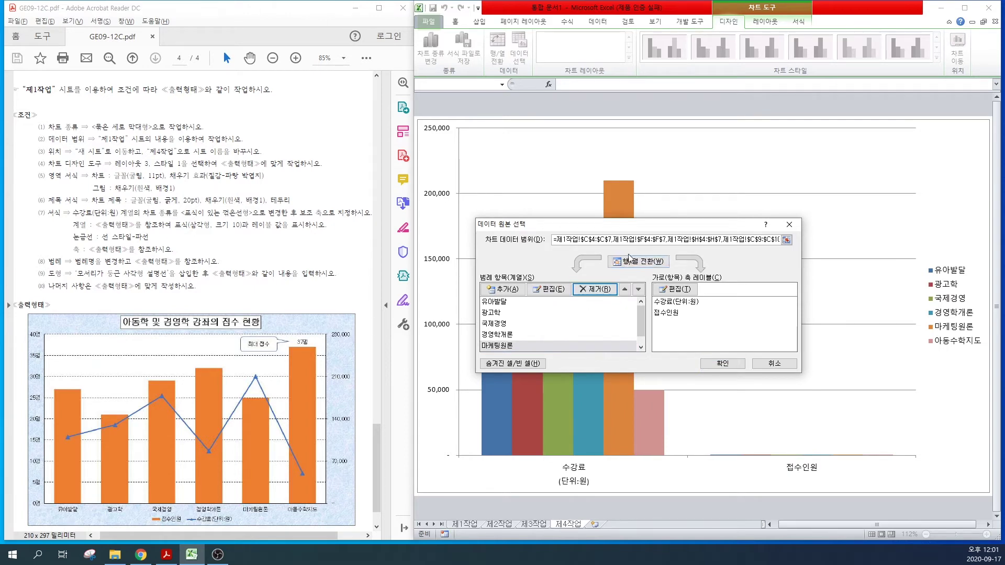
pyautogui.click(637, 269)
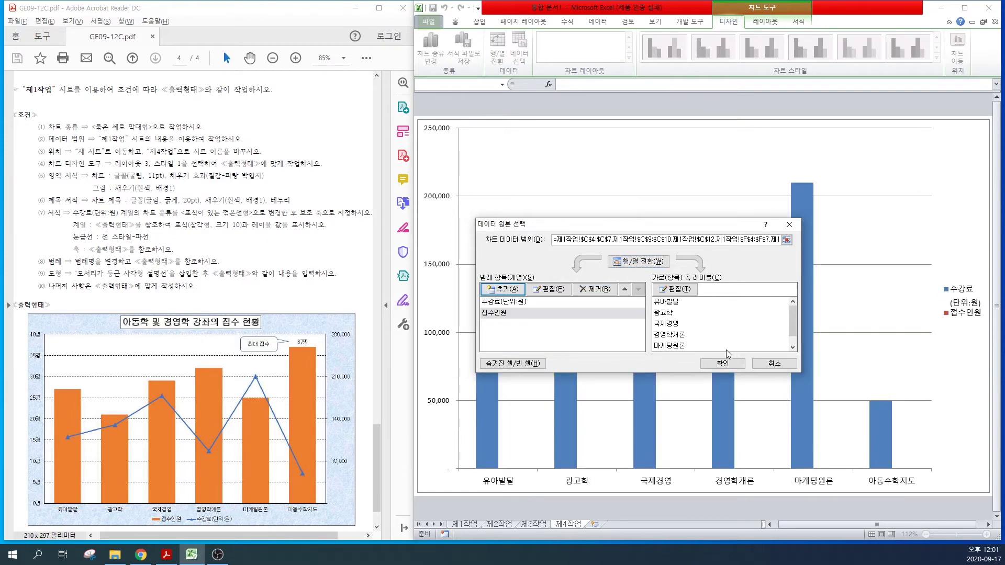
pyautogui.click(721, 363)
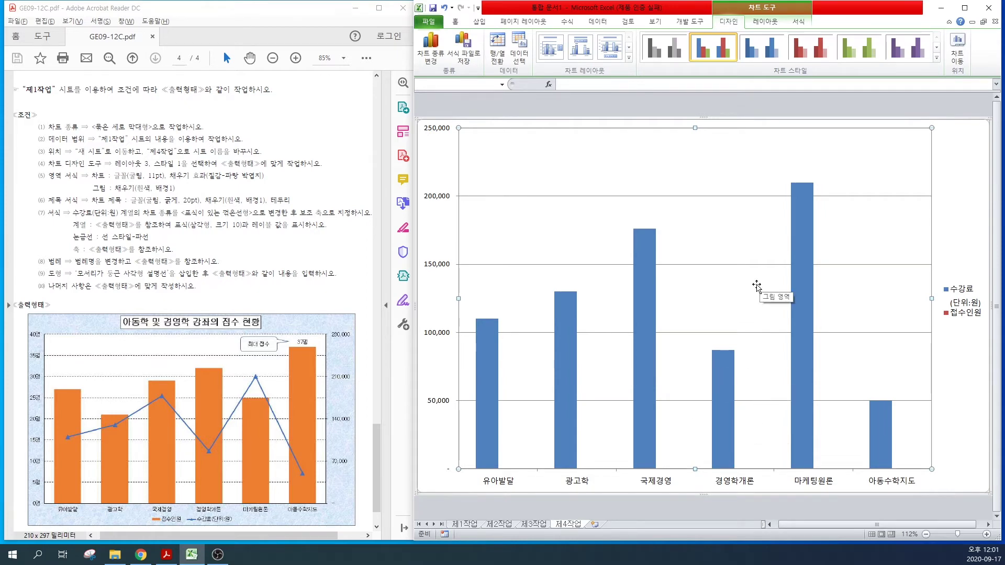
# Step: Give the 제4작업 chart Chart Layout 3 and Chart Style 1
pyautogui.moveTo(61, 164); pyautogui.dragTo(222, 166)
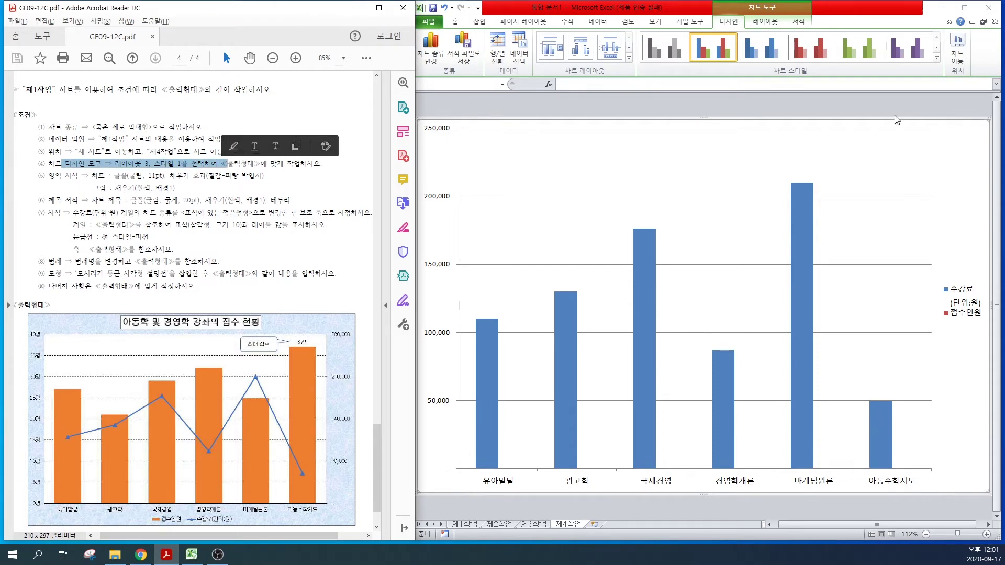
pyautogui.click(701, 11)
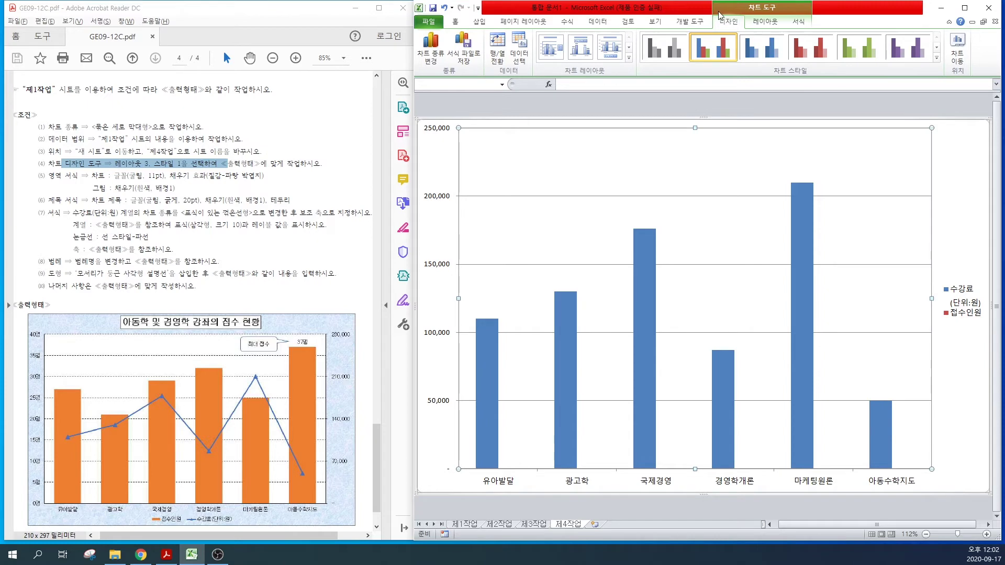
pyautogui.click(608, 52)
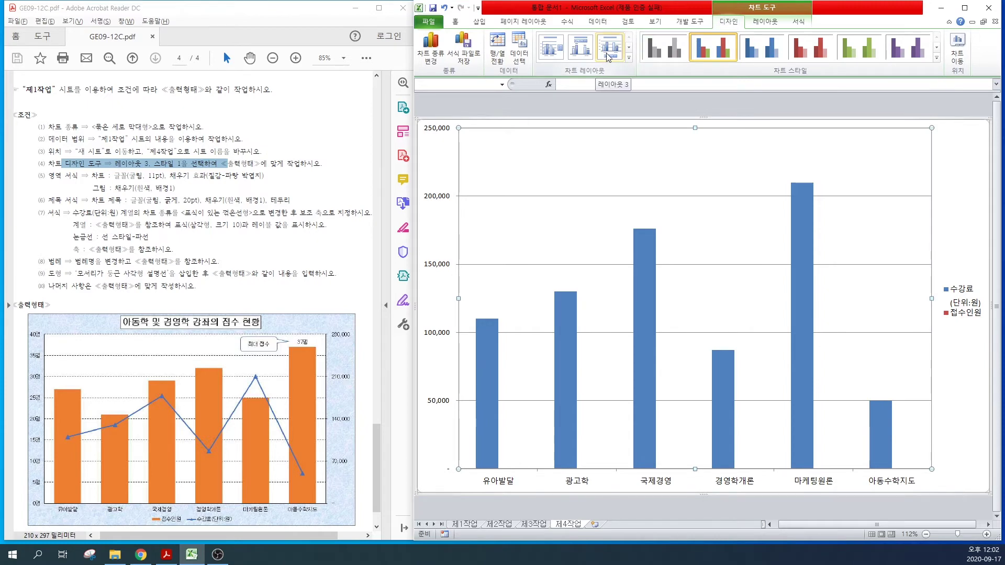
pyautogui.click(661, 54)
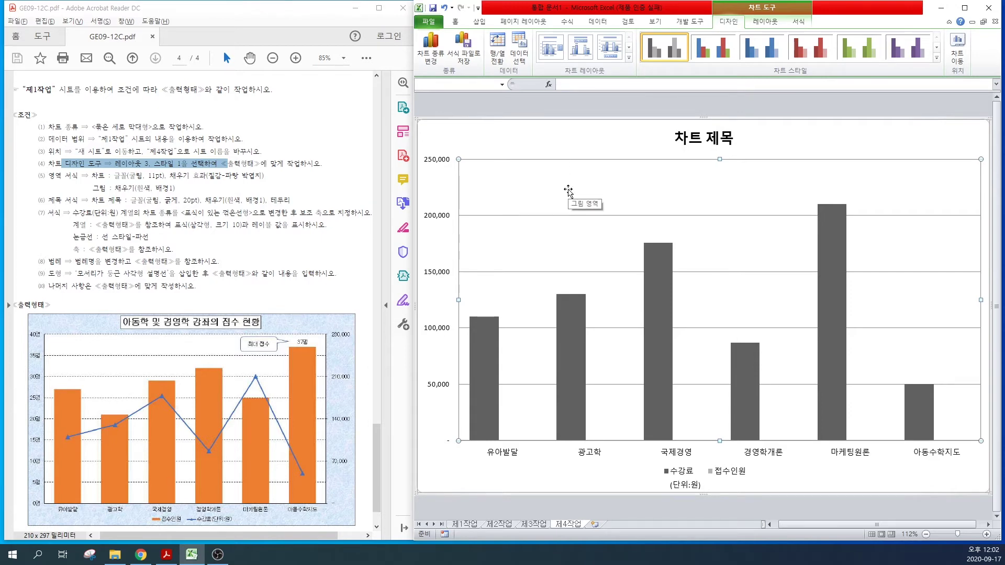
pyautogui.click(542, 147)
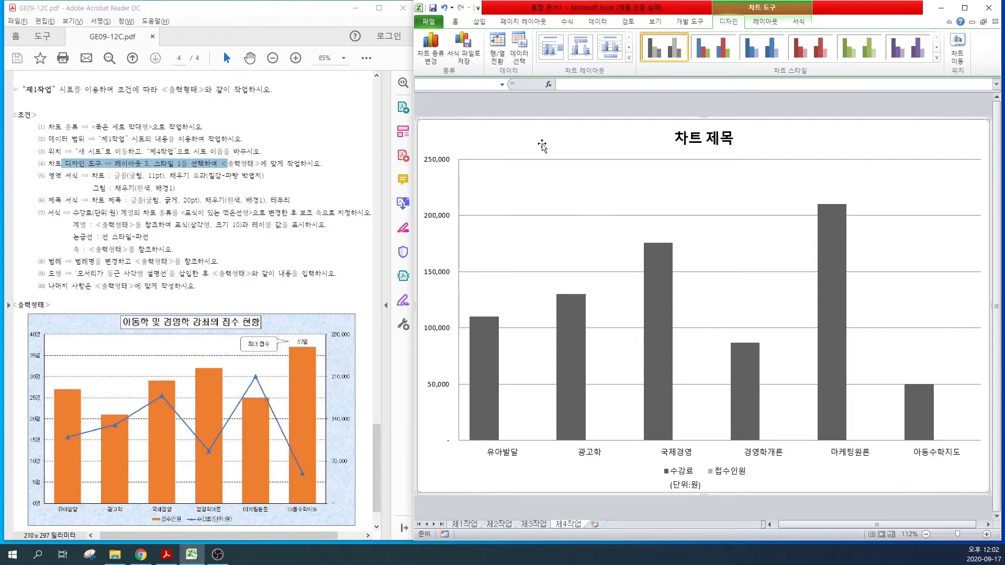
pyautogui.moveTo(91, 175); pyautogui.dragTo(169, 187)
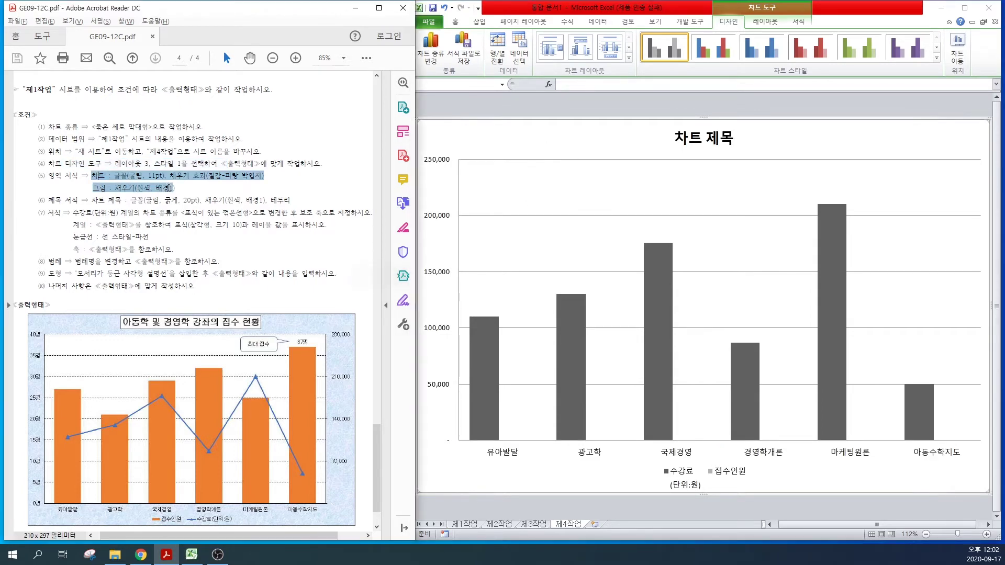
# Step: Set the chart's font to 굴림 at size 11
pyautogui.click(457, 25)
pyautogui.click(457, 25)
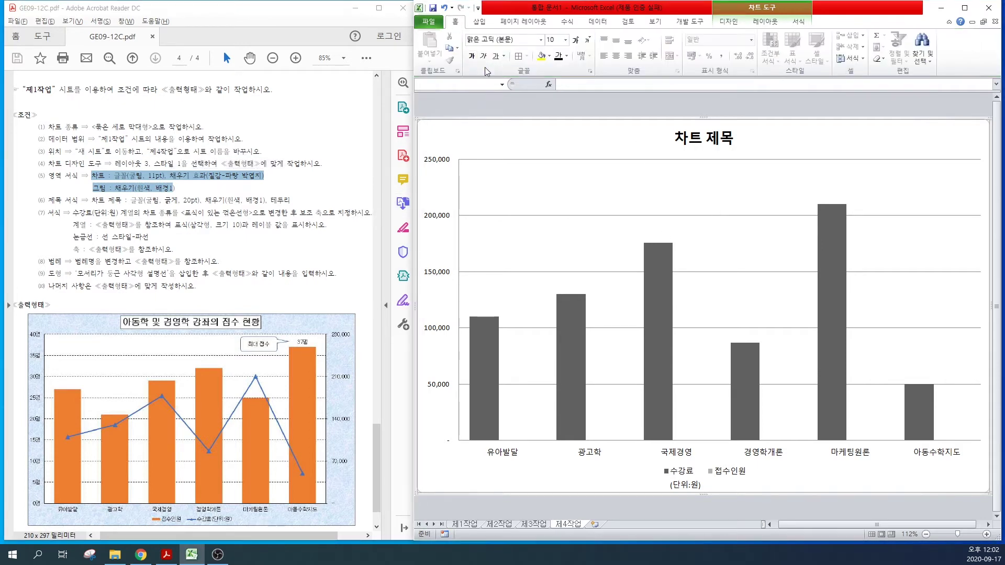
pyautogui.click(497, 40)
pyautogui.write('굴림')
pyautogui.press('Return')
pyautogui.click(575, 40)
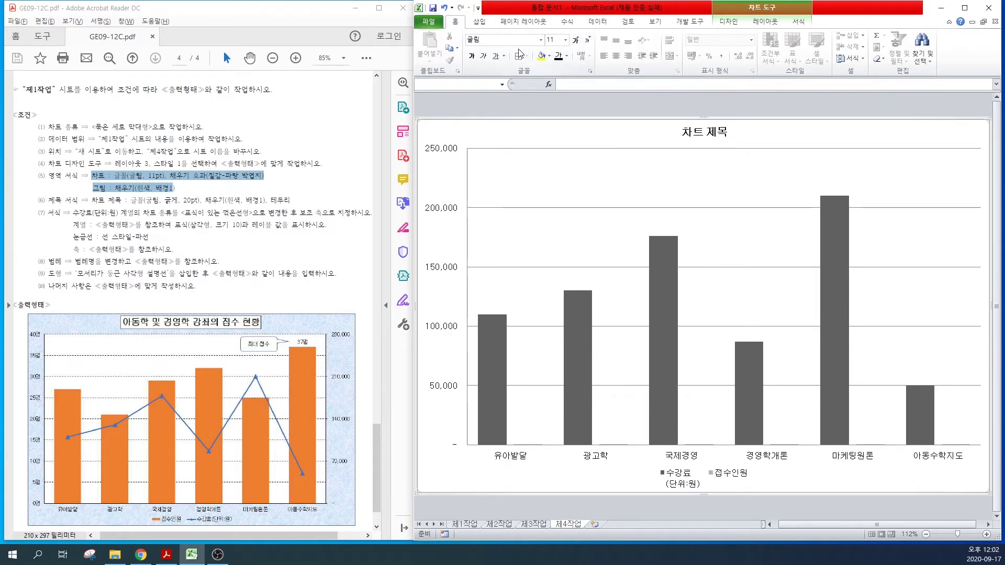
# Step: Fill the chart area with a light-blue texture
pyautogui.click(755, 10)
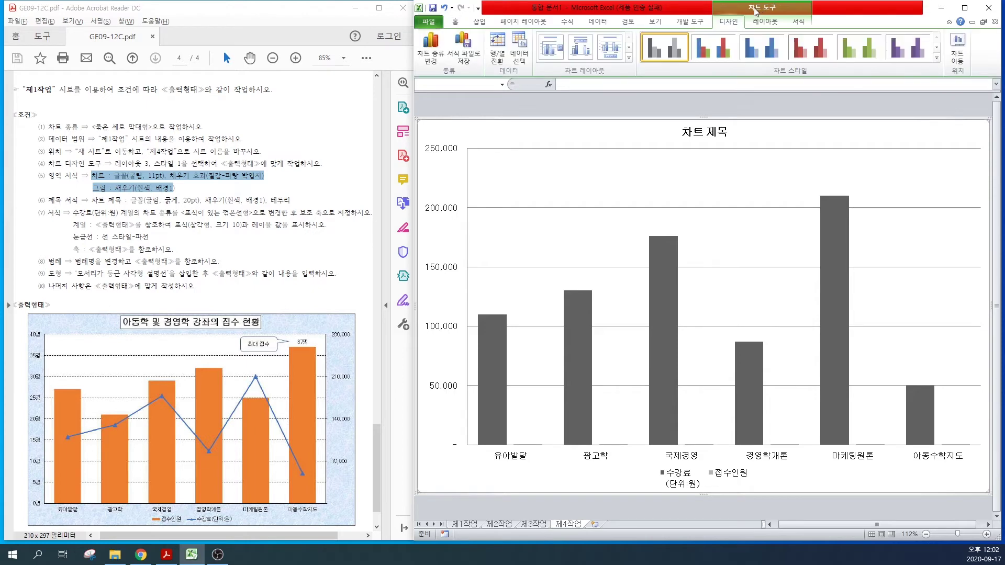
pyautogui.click(755, 11)
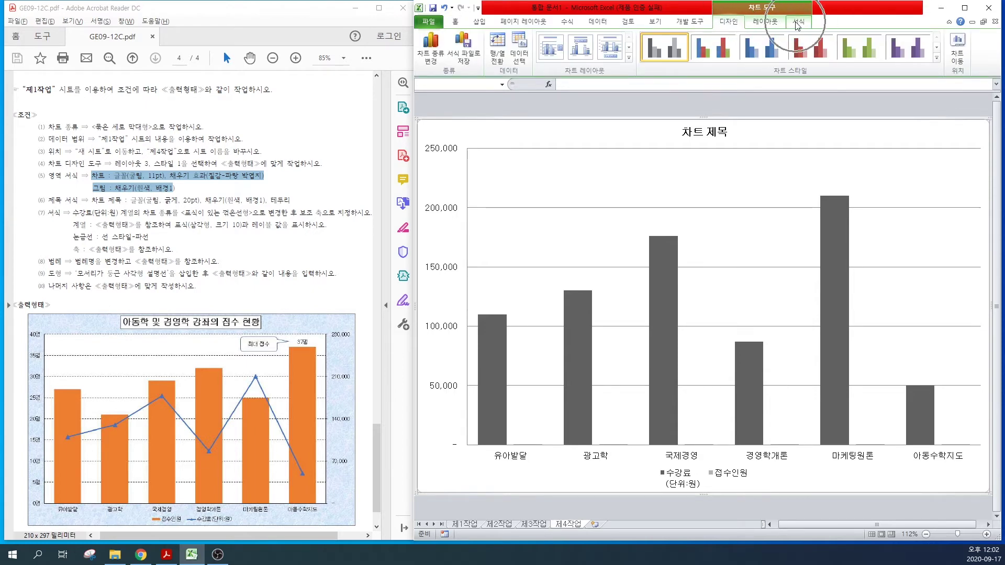
pyautogui.click(797, 23)
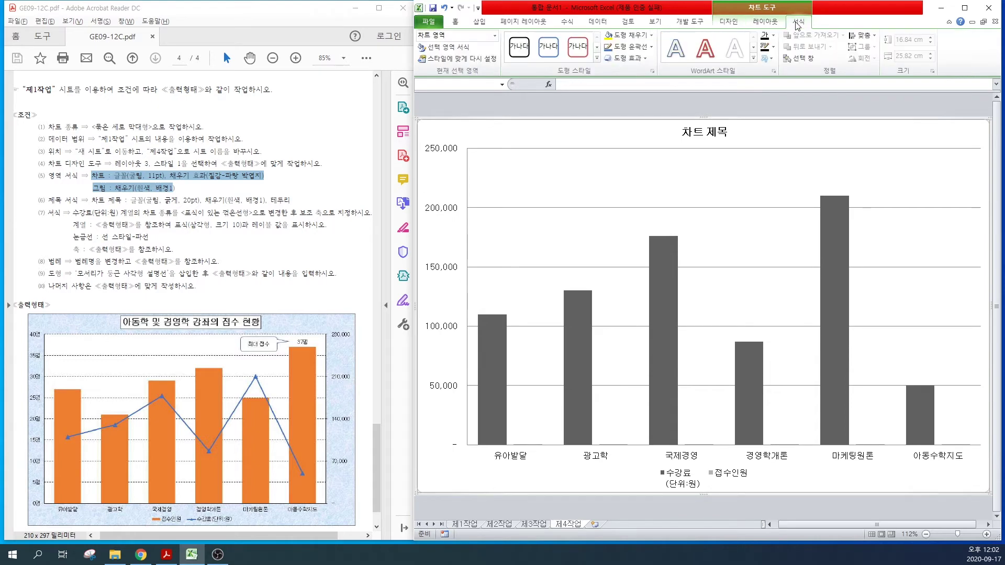
pyautogui.click(637, 36)
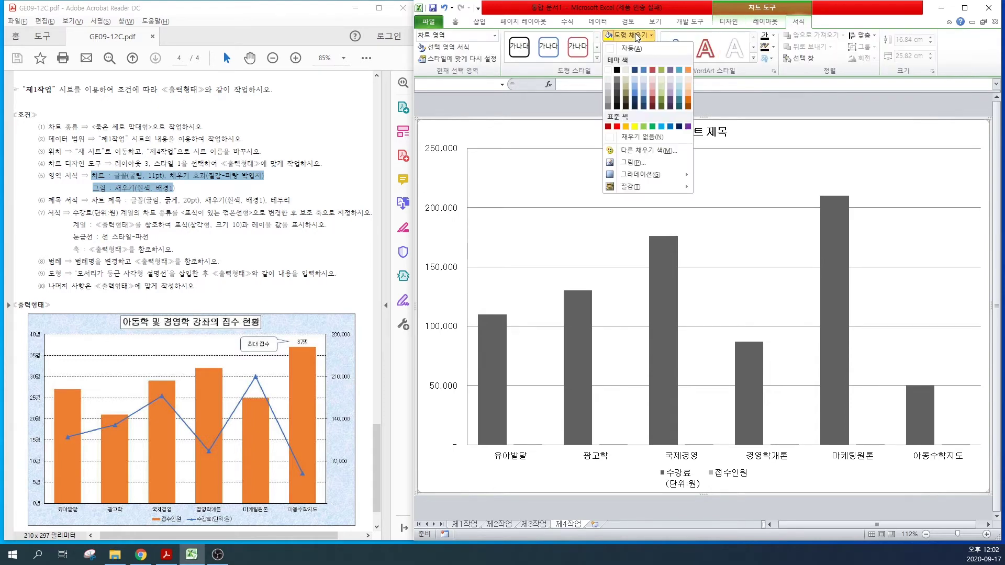
pyautogui.moveTo(634, 187)
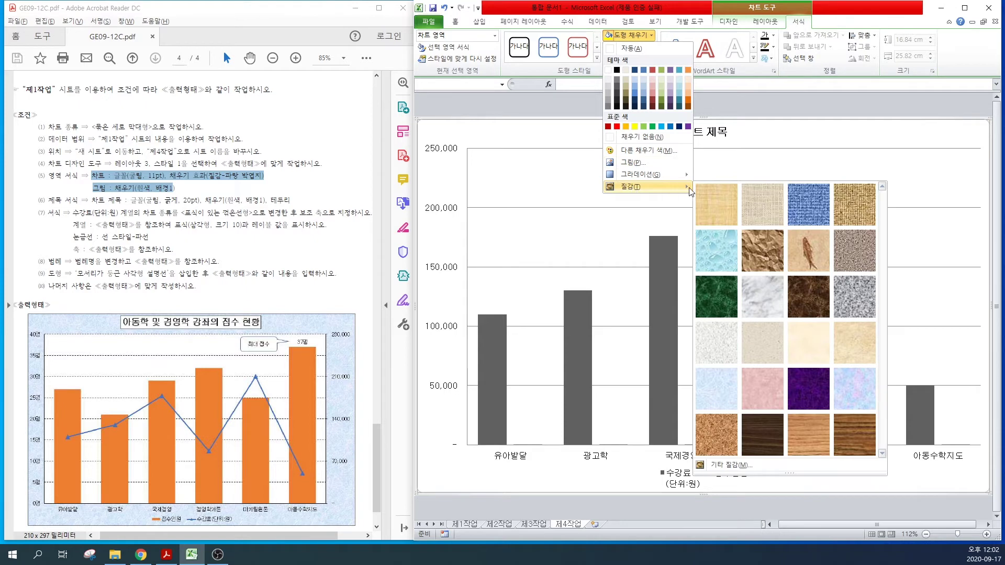
pyautogui.click(720, 393)
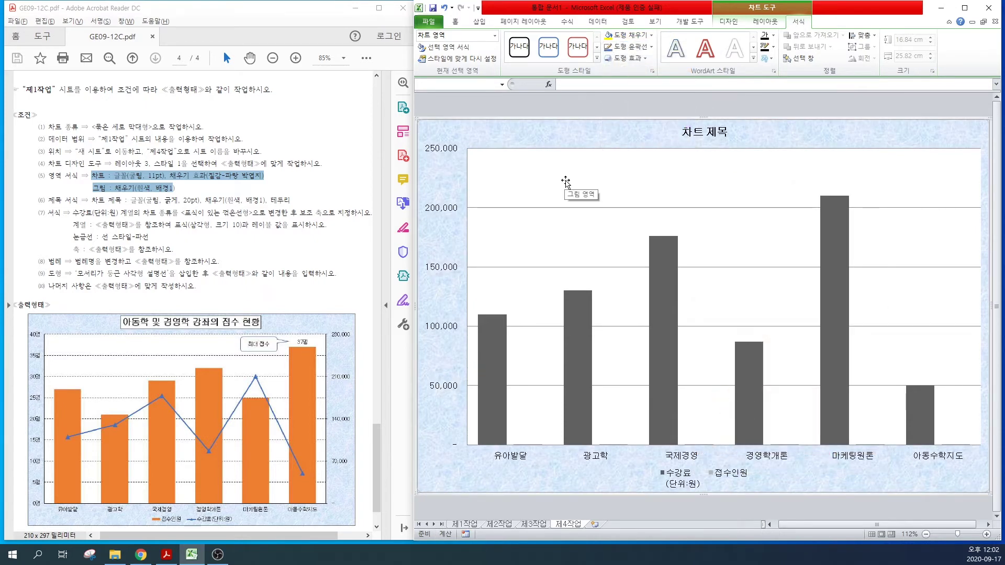
# Step: Fill the plot area with white
pyautogui.click(604, 182)
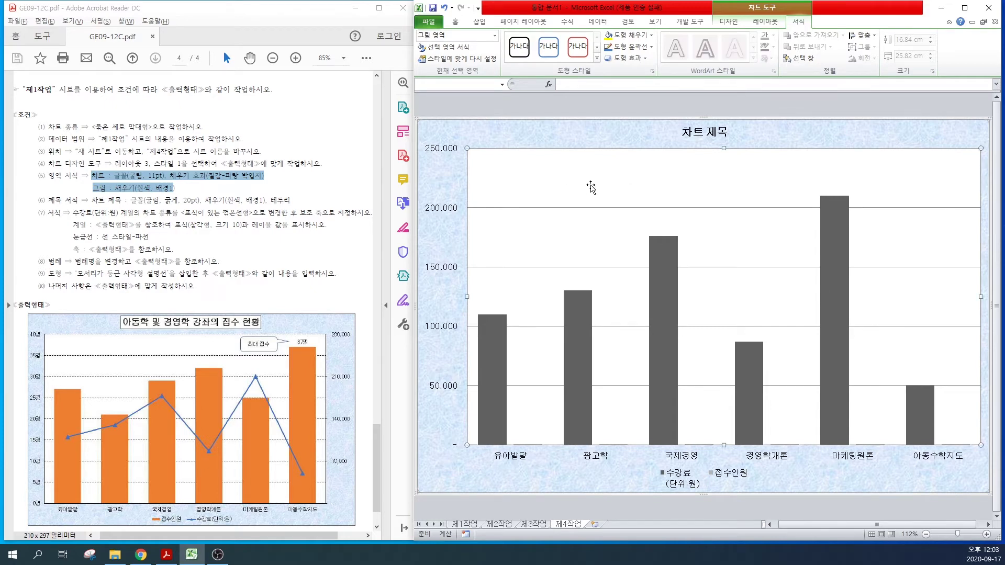
pyautogui.click(630, 35)
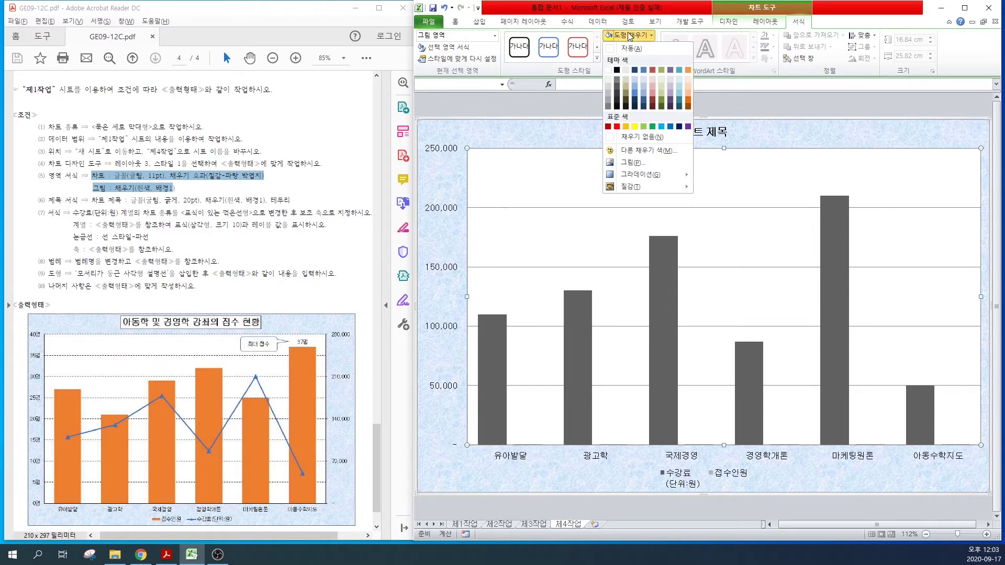
pyautogui.click(607, 71)
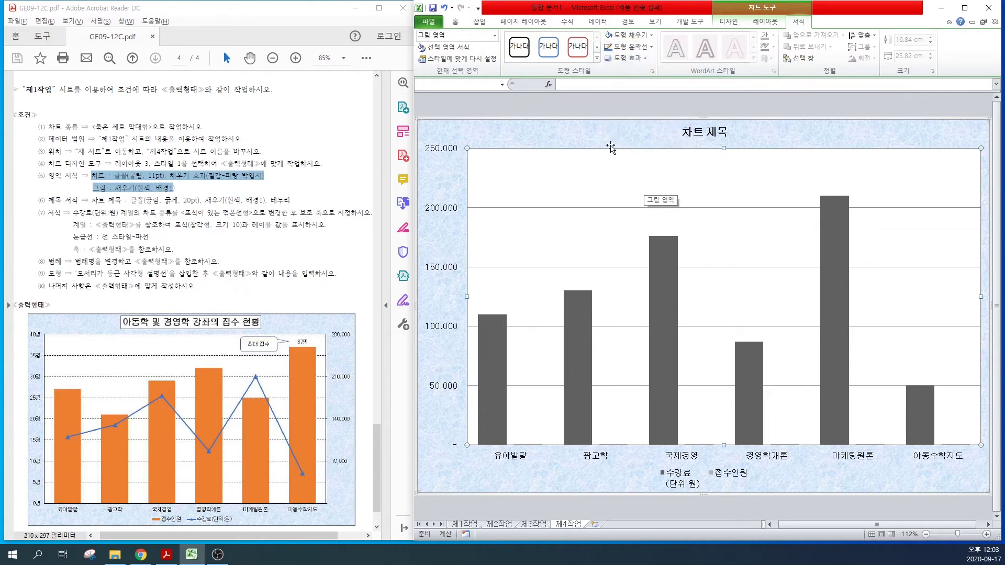
pyautogui.click(695, 131)
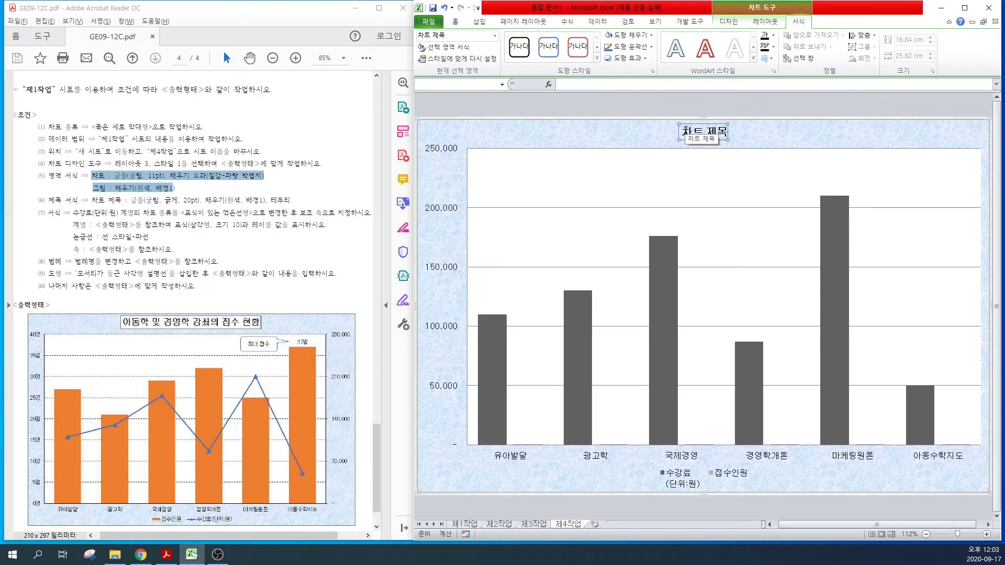
# Step: Retitle the chart '아동학 및 경영학 강좌의 접수 현황'
pyautogui.moveTo(682, 130); pyautogui.dragTo(726, 131)
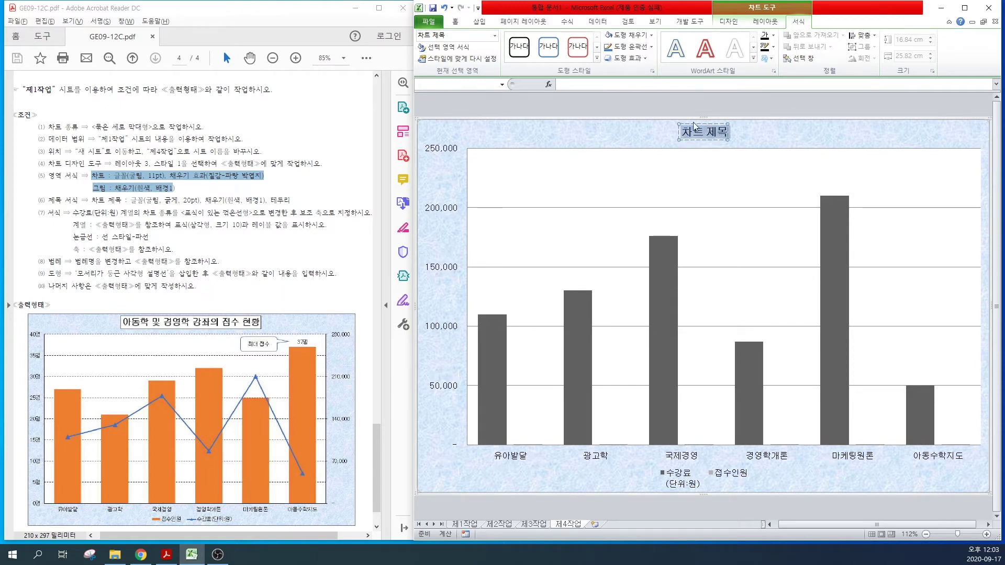
pyautogui.click(583, 86)
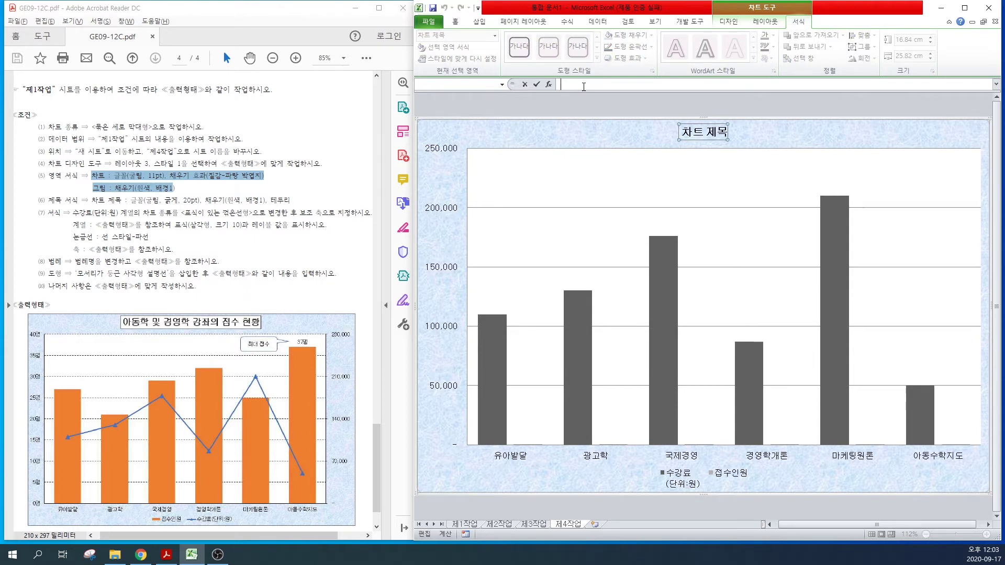
pyautogui.write('아동학 및 경영학 강좌의 접수 현황')
pyautogui.press('Return')
pyautogui.moveTo(91, 201); pyautogui.dragTo(293, 202)
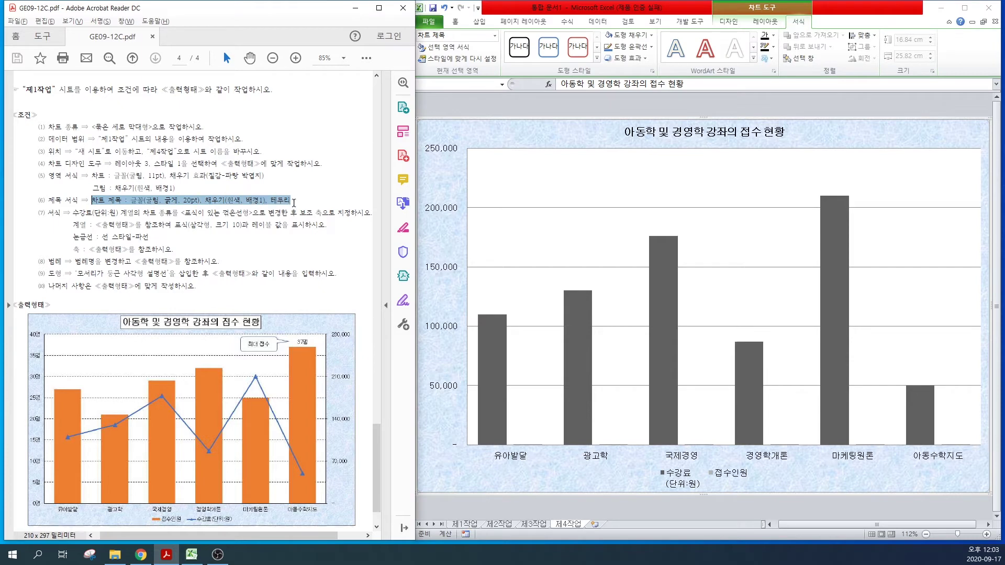
# Step: Enlarge the chart title text to 20 pt
pyautogui.click(464, 28)
pyautogui.click(457, 22)
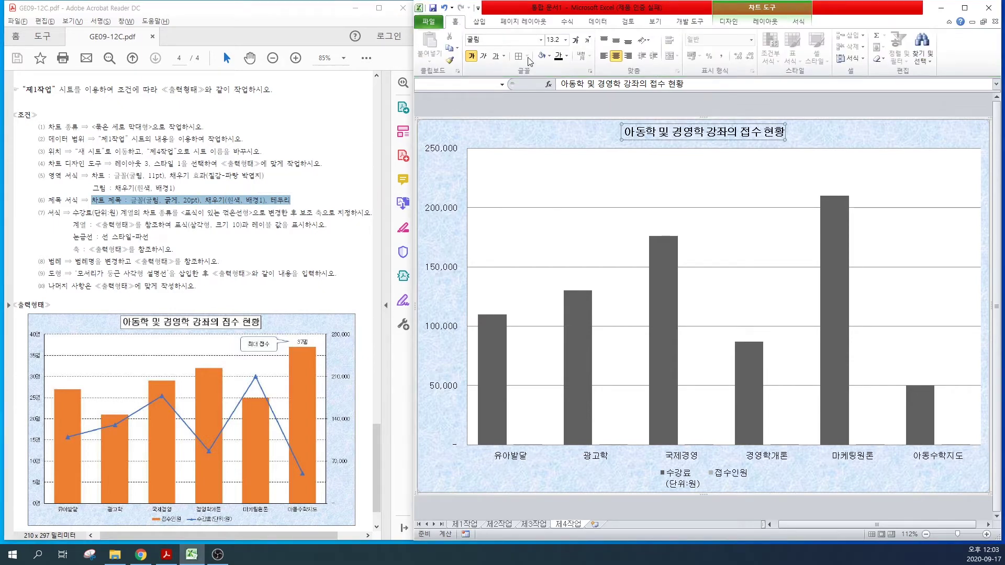
pyautogui.click(575, 40)
pyautogui.click(575, 39)
pyautogui.click(575, 40)
pyautogui.click(575, 40)
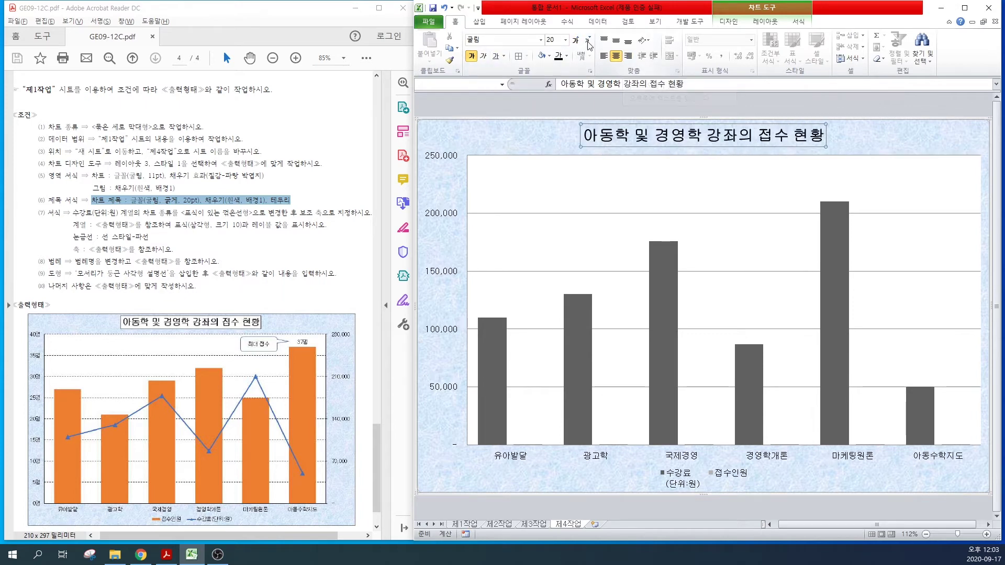
# Step: Give the chart title box a white fill and a black outline
pyautogui.click(763, 12)
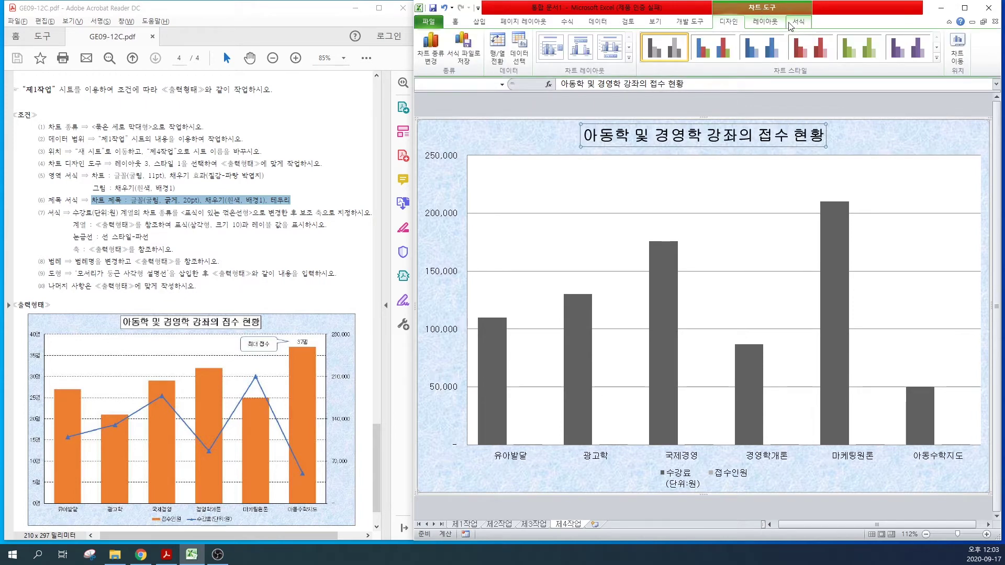
pyautogui.click(796, 23)
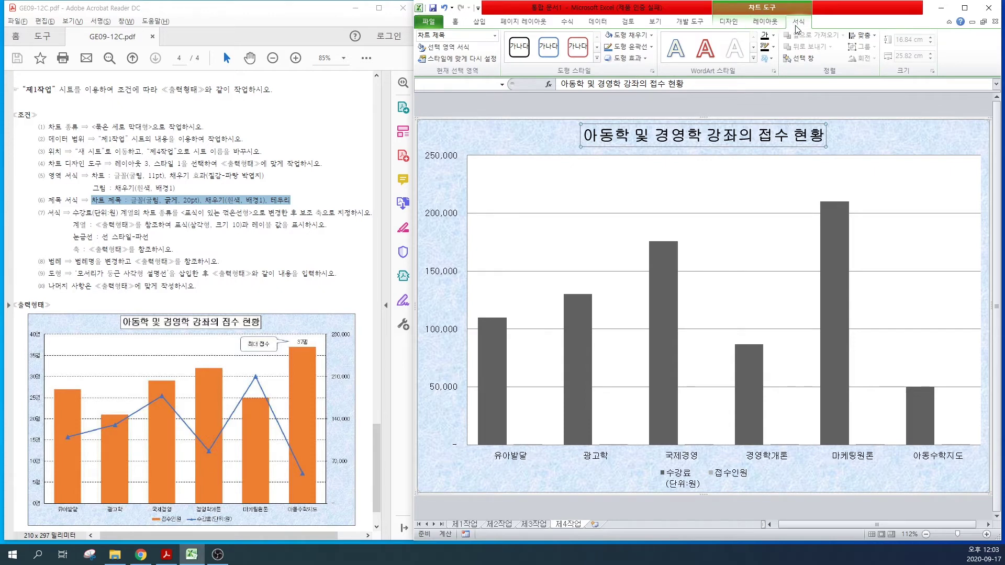
pyautogui.click(628, 35)
pyautogui.click(609, 72)
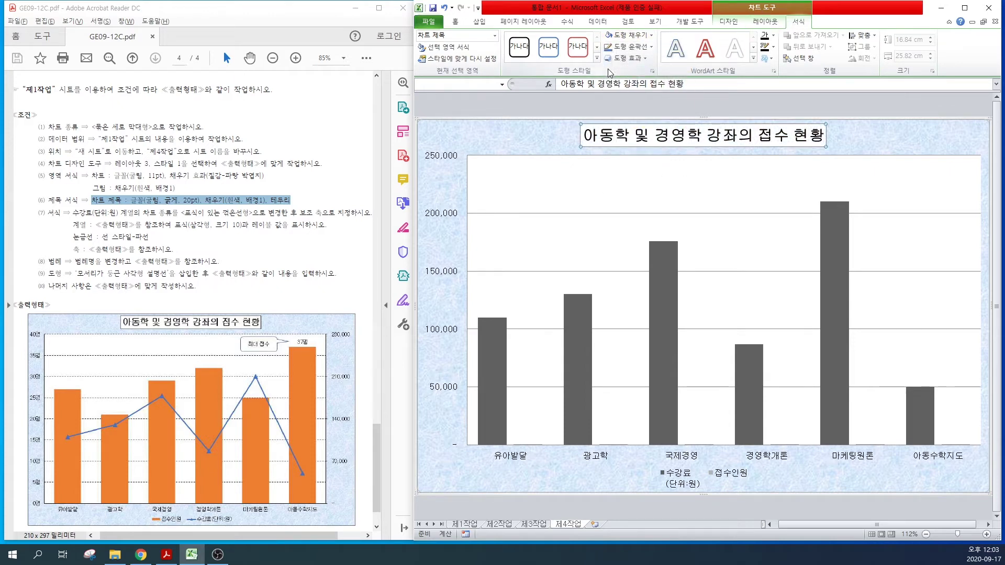
pyautogui.click(630, 48)
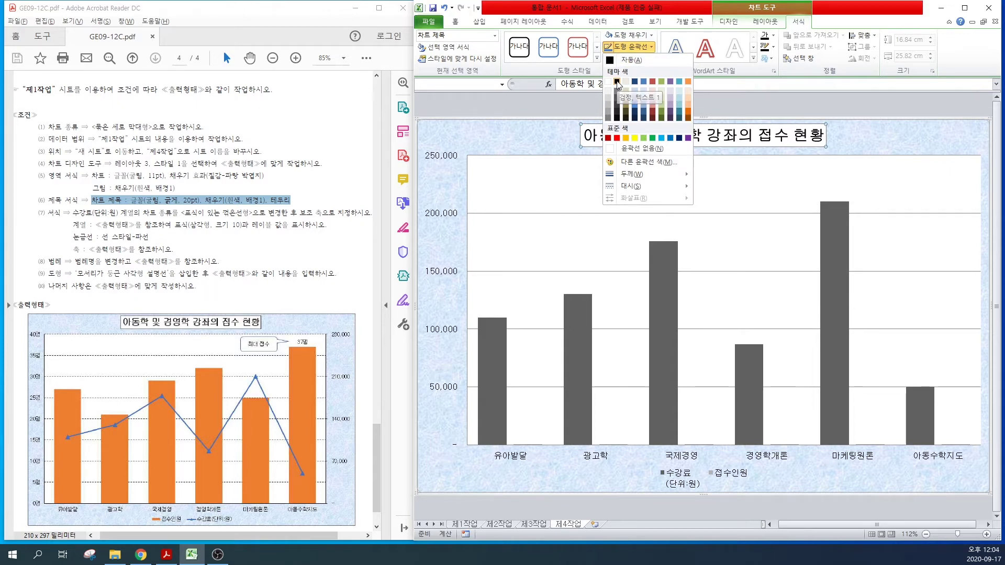
pyautogui.click(617, 82)
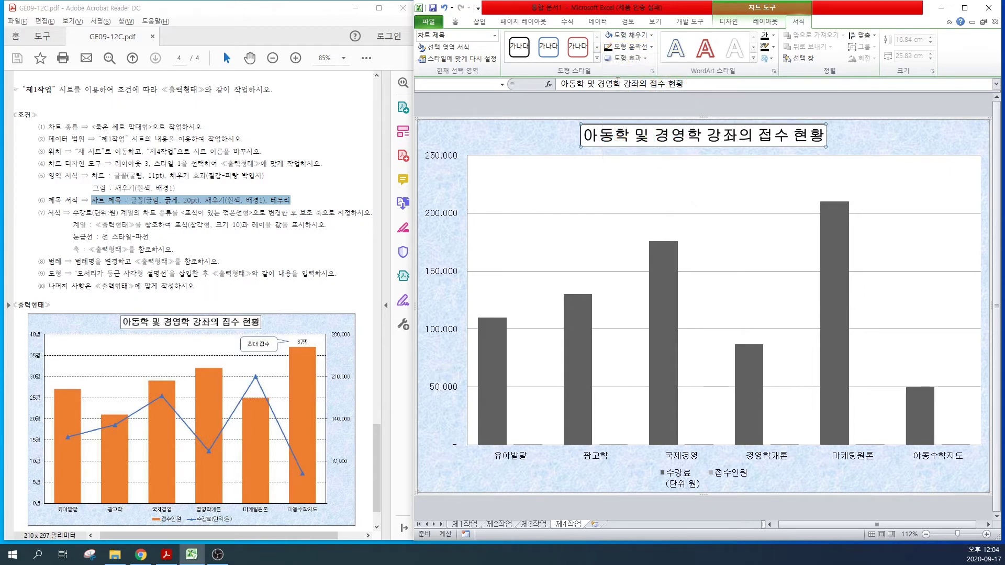
# Step: Change the 수강료(단위:원) series chart type from columns to Line with Markers
pyautogui.click(529, 131)
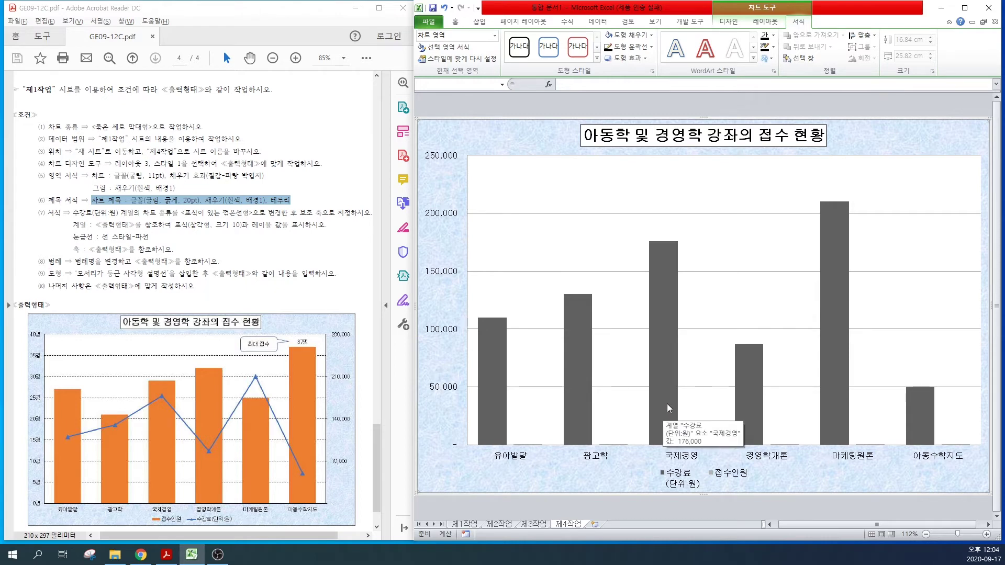
pyautogui.click(667, 353)
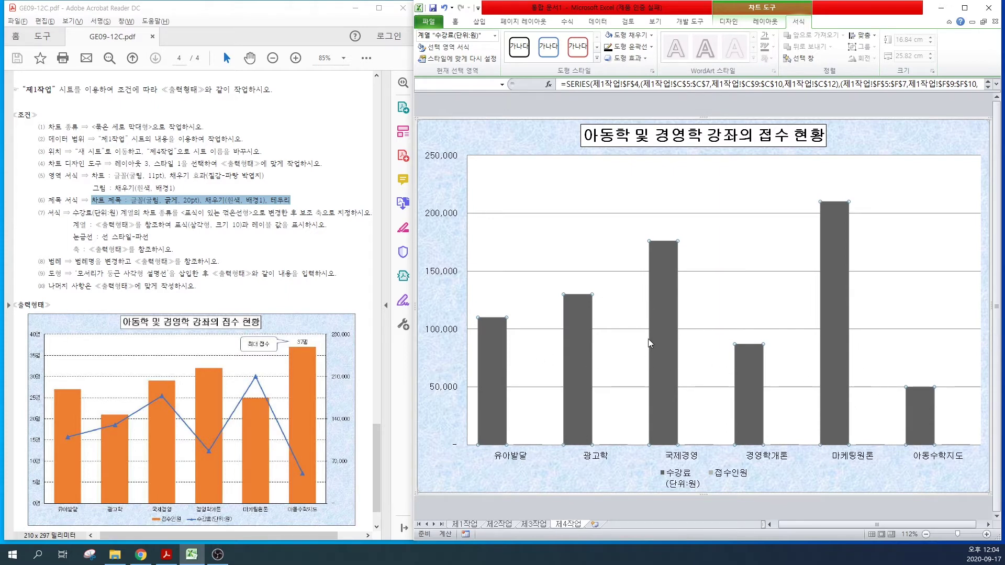
pyautogui.rightClick(659, 281)
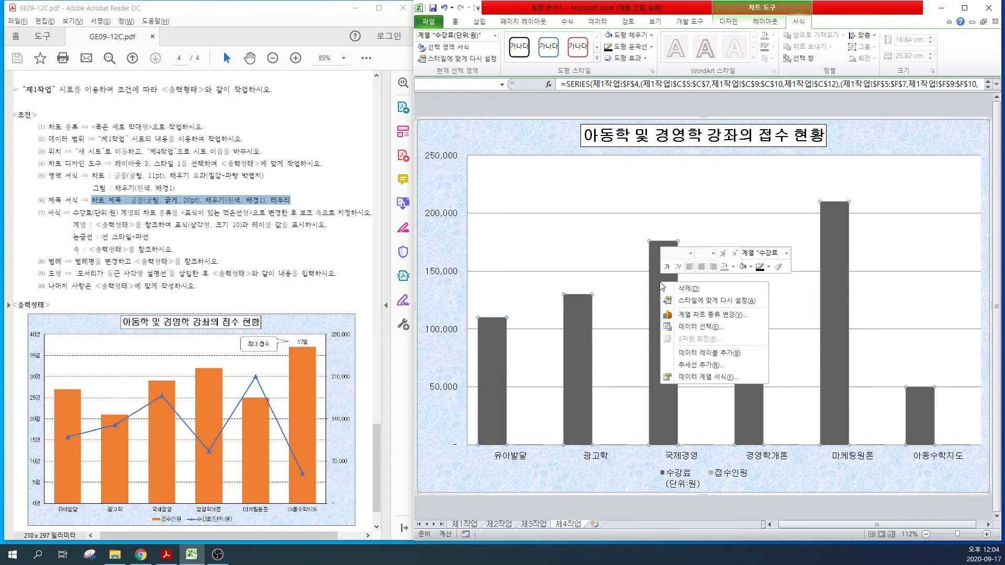
pyautogui.click(697, 314)
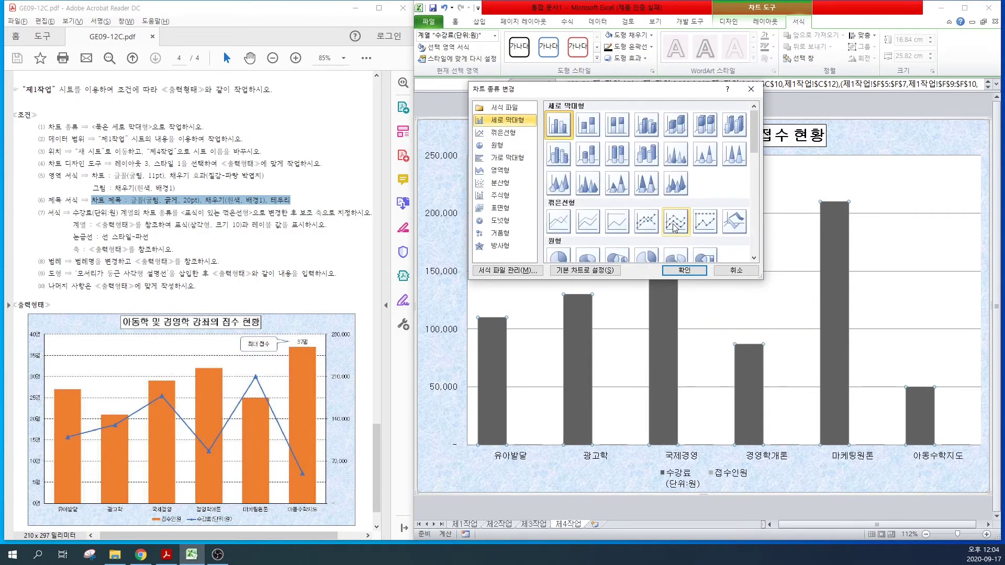
pyautogui.click(650, 226)
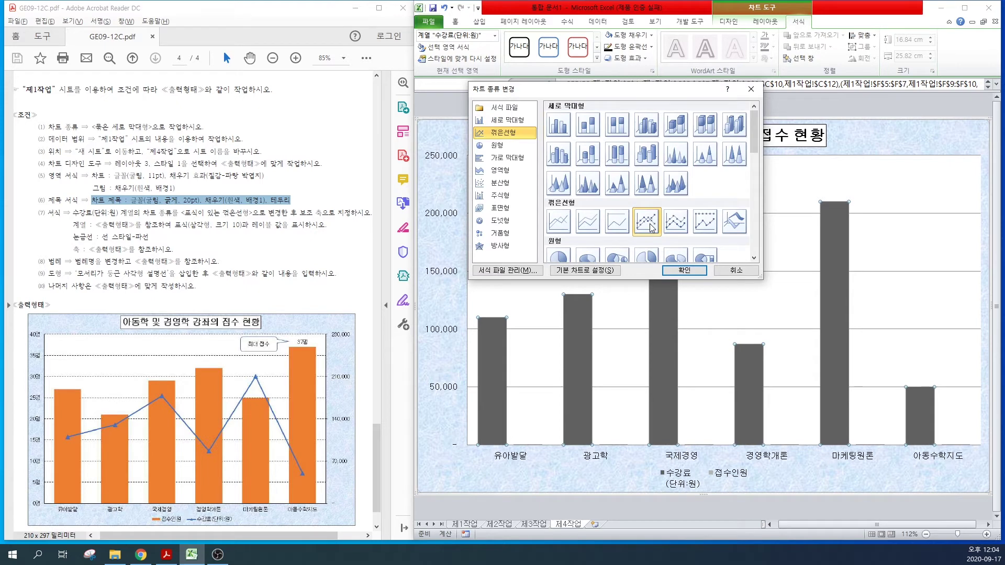
pyautogui.click(678, 271)
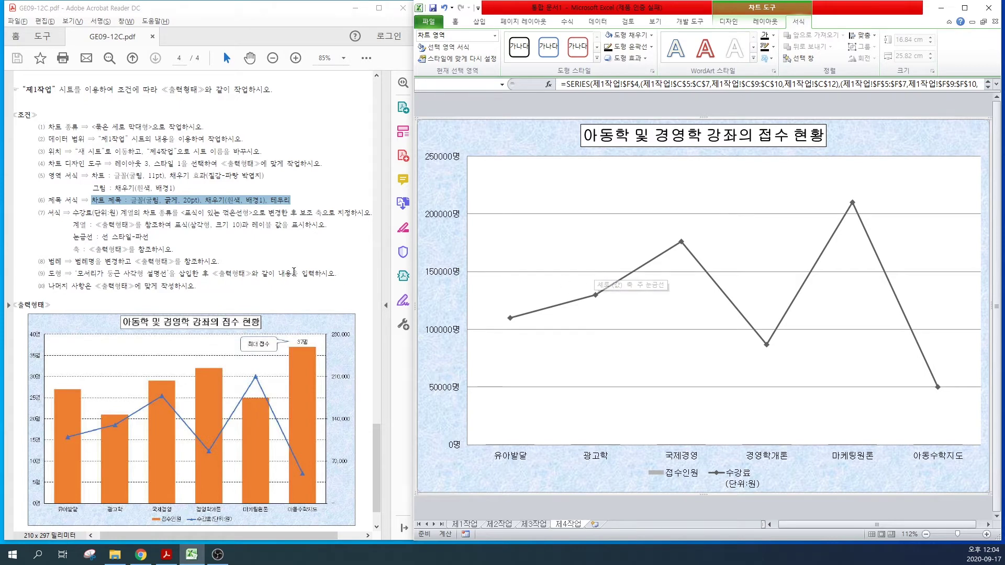
# Step: Plot the 수강료 line series on the secondary axis in Format Data Series
pyautogui.moveTo(223, 219); pyautogui.dragTo(370, 214)
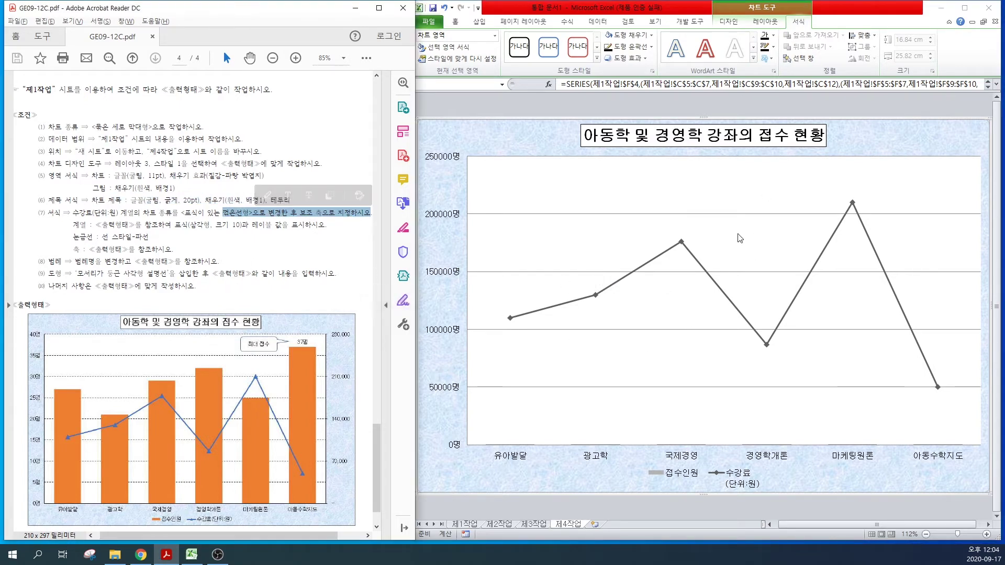
pyautogui.click(681, 244)
pyautogui.moveTo(681, 246)
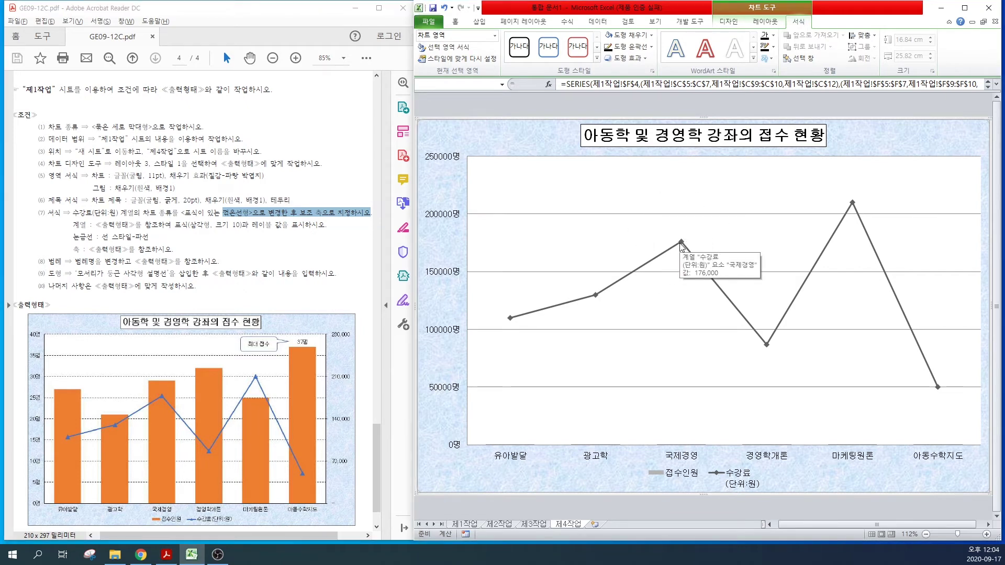
pyautogui.rightClick(681, 246)
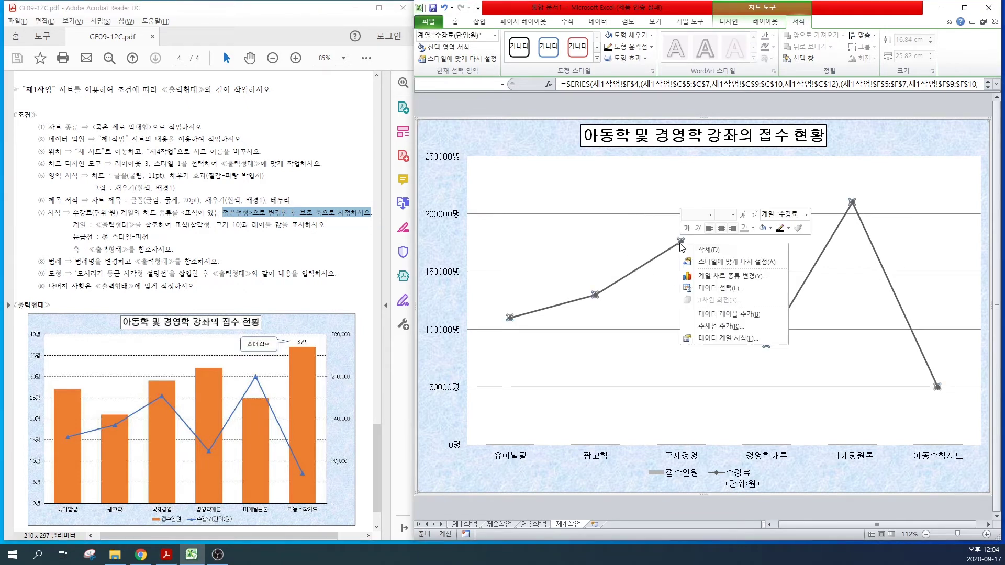
pyautogui.click(713, 339)
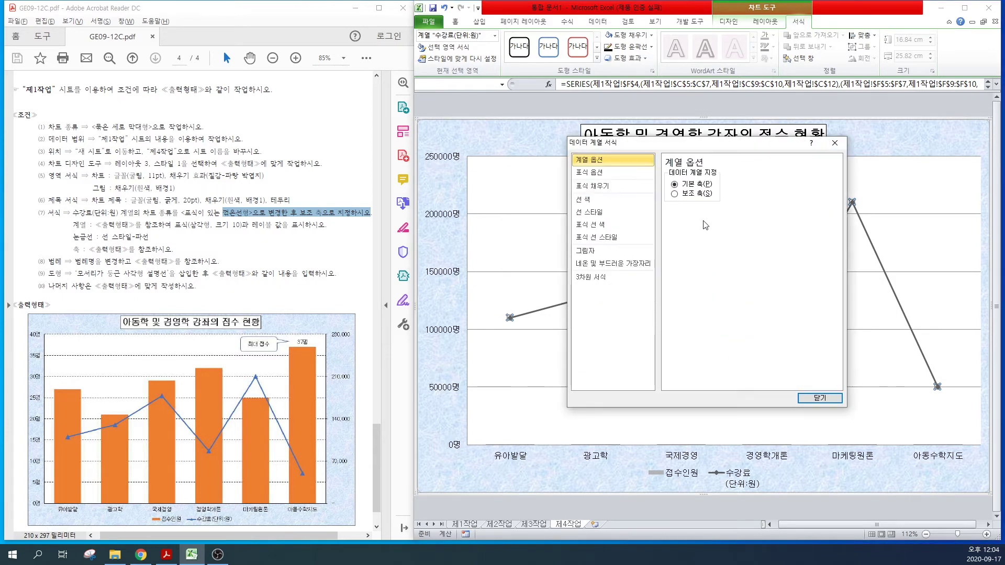
pyautogui.click(699, 195)
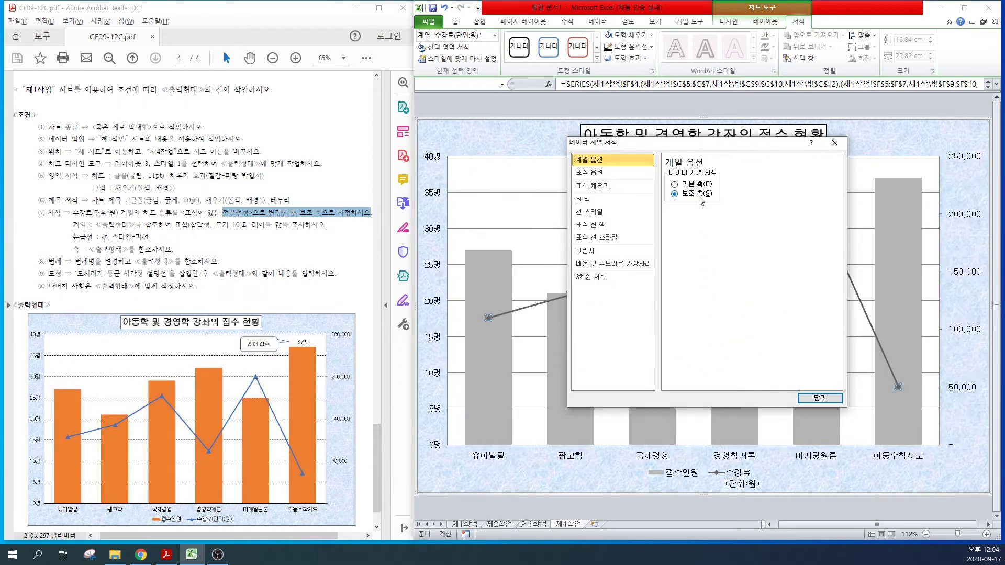
# Step: Give the 수강료 line built-in triangle markers of size 10, then close the dialog
pyautogui.moveTo(99, 225); pyautogui.dragTo(261, 225)
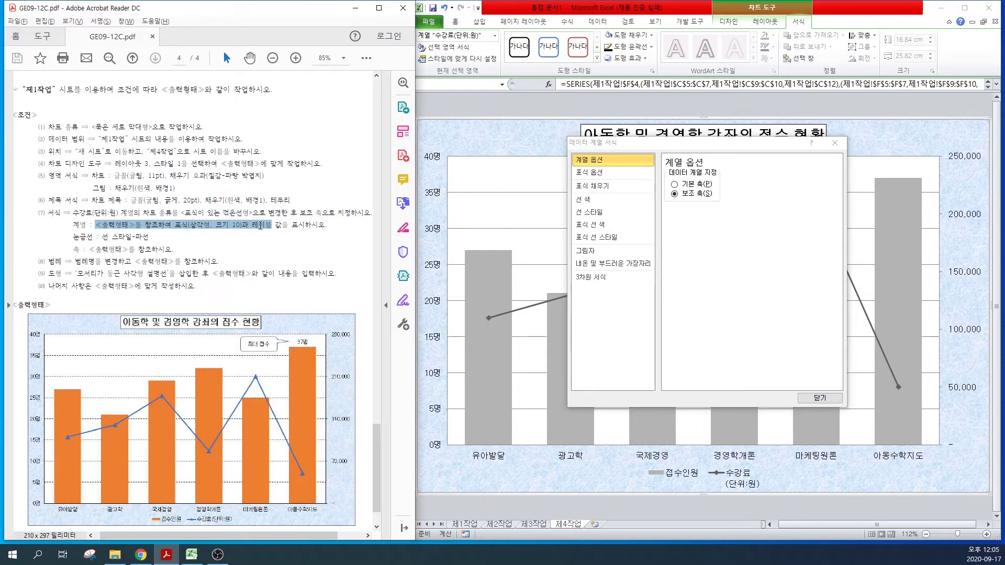
pyautogui.moveTo(261, 225); pyautogui.dragTo(261, 225)
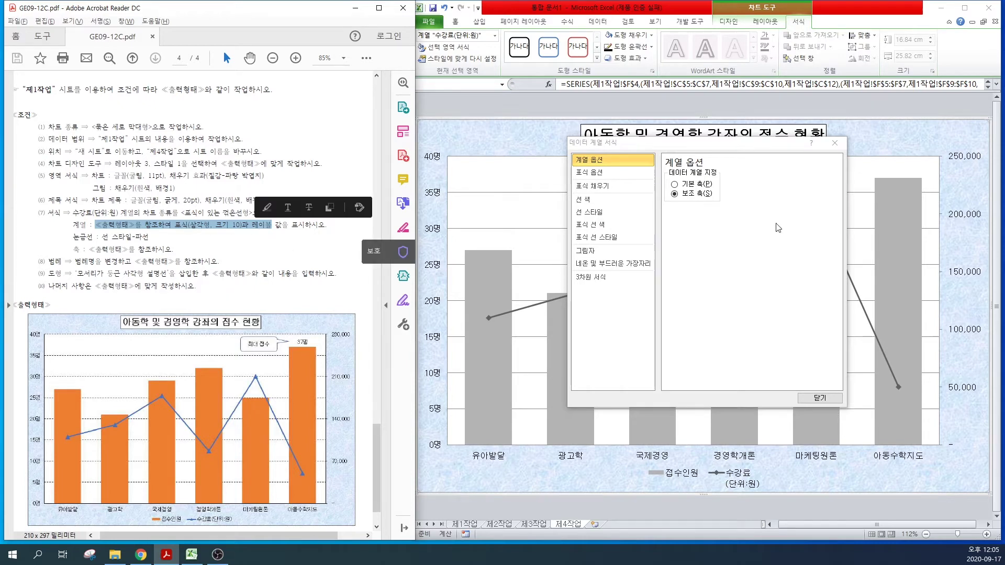
pyautogui.click(595, 173)
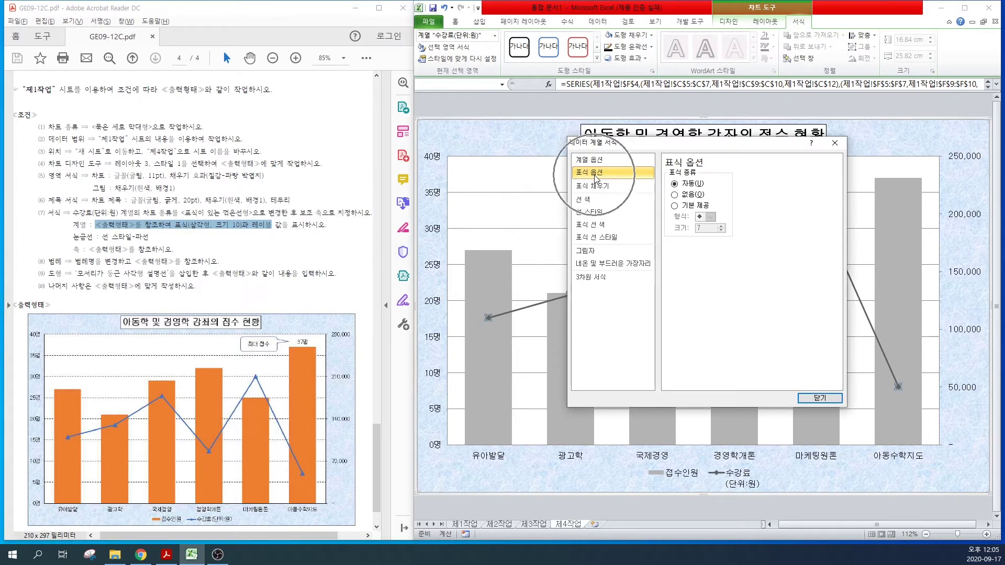
pyautogui.click(676, 206)
pyautogui.click(710, 217)
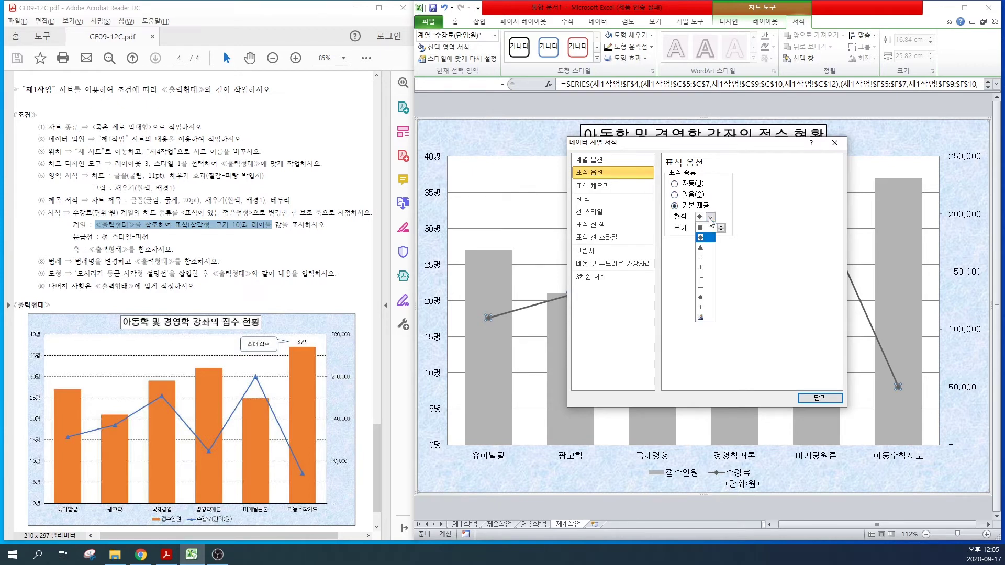
pyautogui.click(705, 248)
pyautogui.click(804, 399)
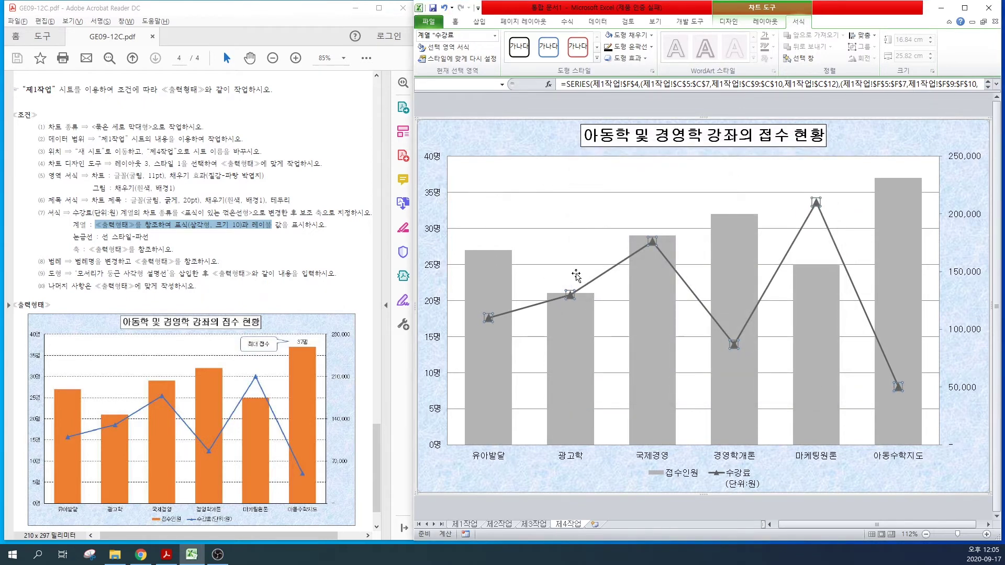
pyautogui.click(559, 248)
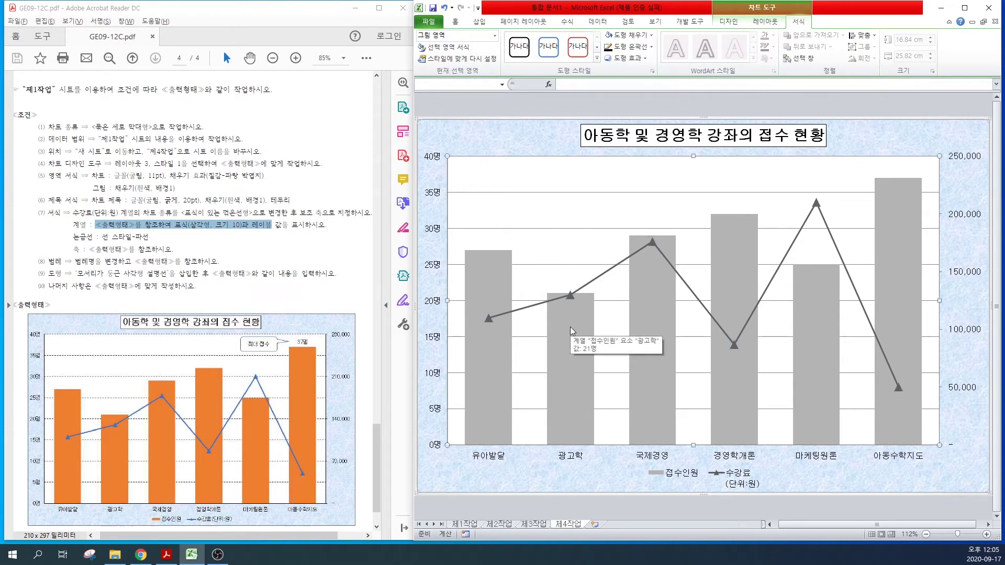
# Step: Add the 37명 data label to the 접수인원 series' 아동수학지도 bar only
pyautogui.click(255, 225)
pyautogui.moveTo(254, 224); pyautogui.dragTo(325, 226)
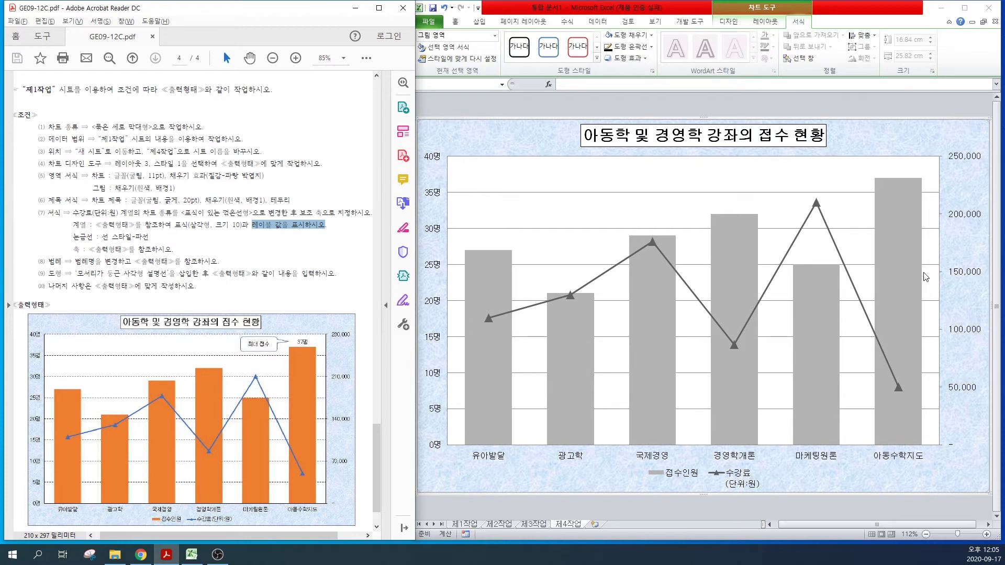
pyautogui.click(897, 218)
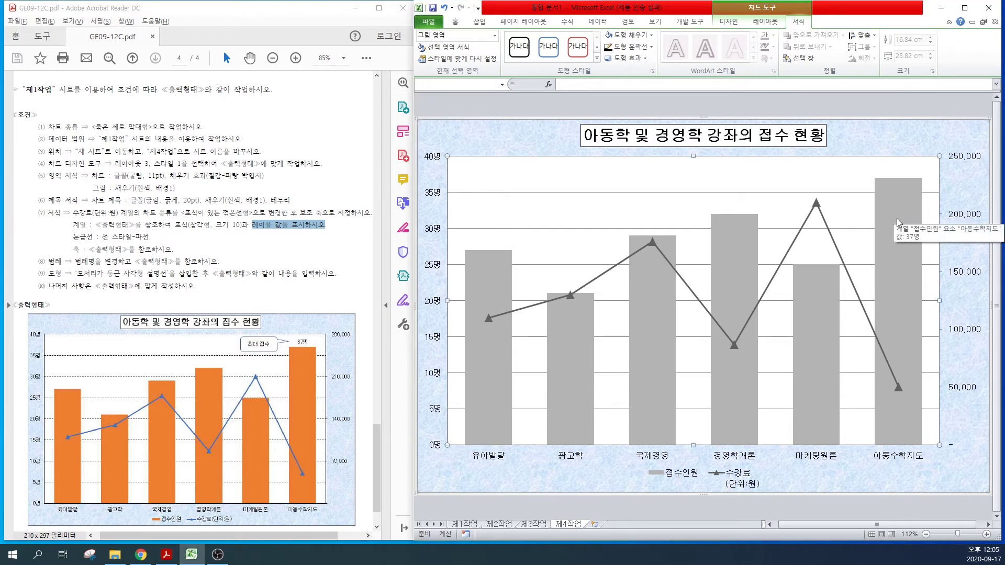
pyautogui.click(893, 215)
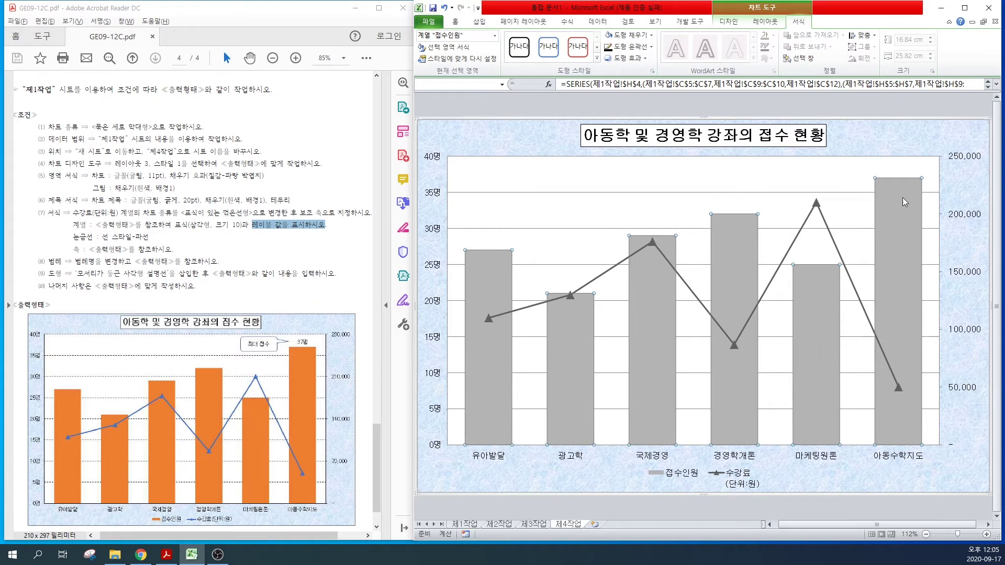
pyautogui.moveTo(894, 205)
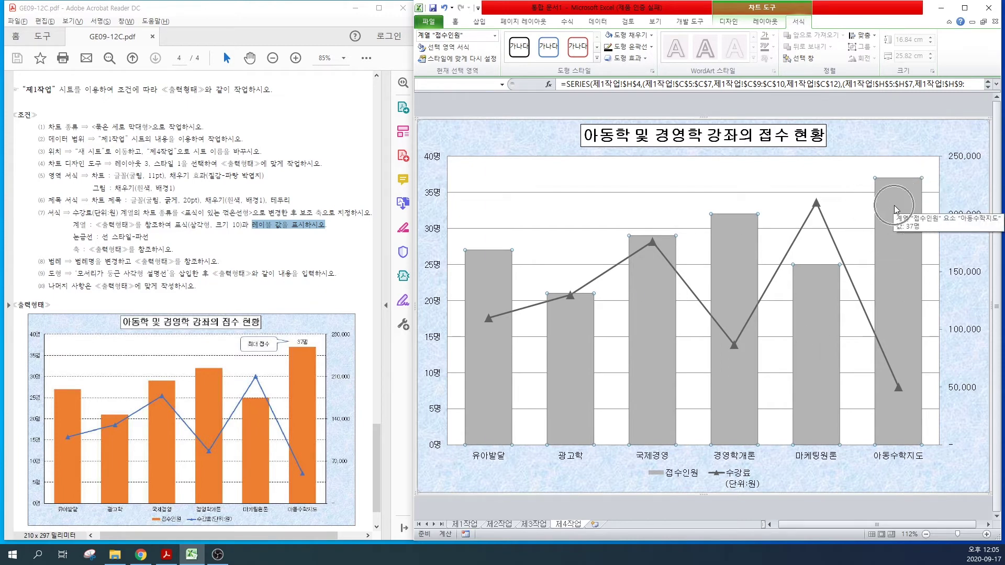
pyautogui.click(894, 205)
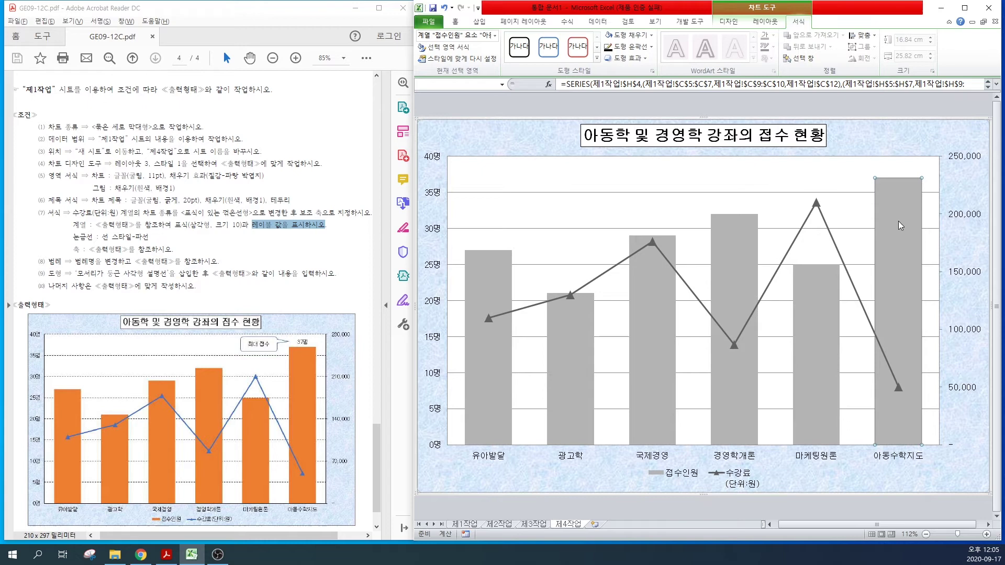
pyautogui.rightClick(893, 222)
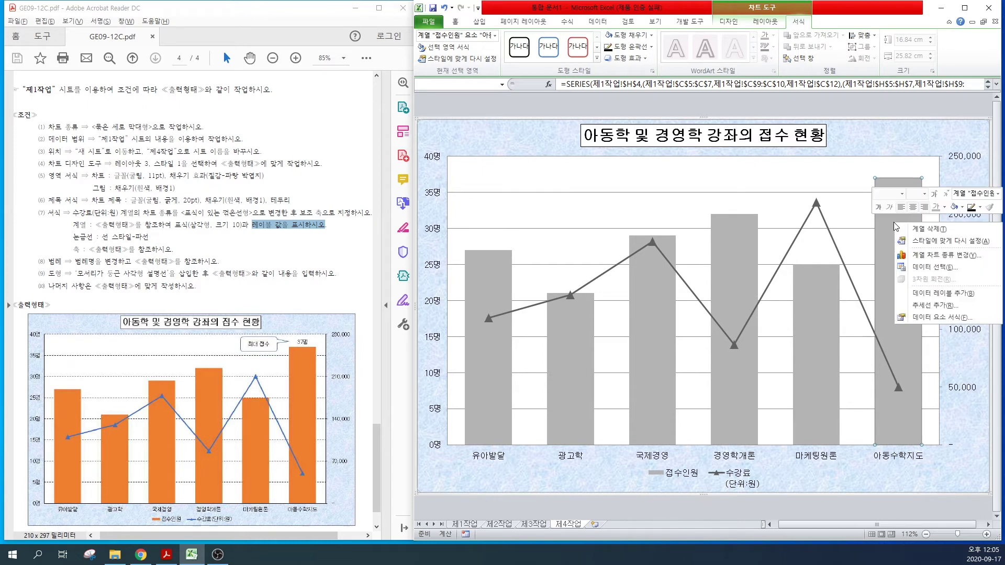
pyautogui.click(916, 294)
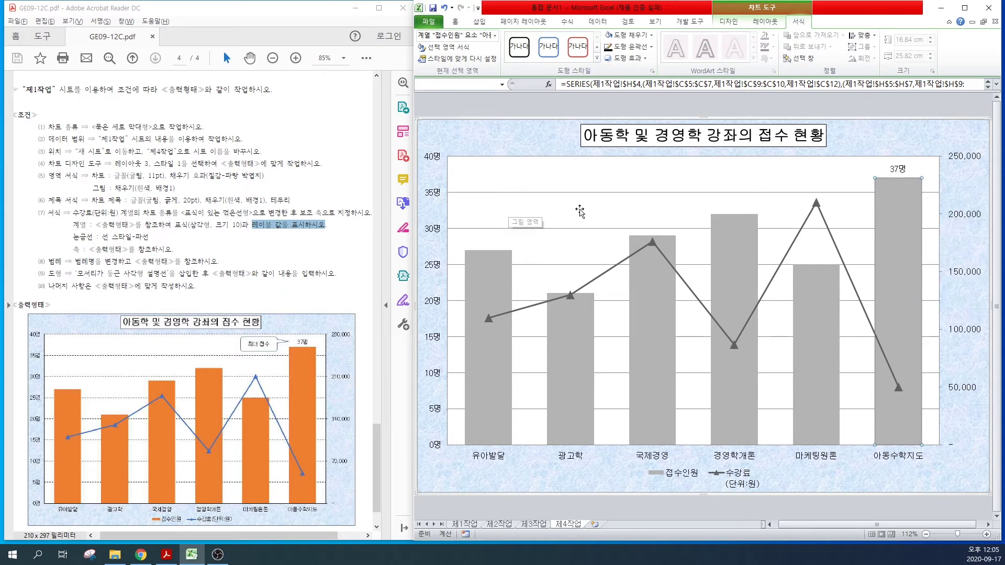
pyautogui.moveTo(102, 237); pyautogui.dragTo(149, 236)
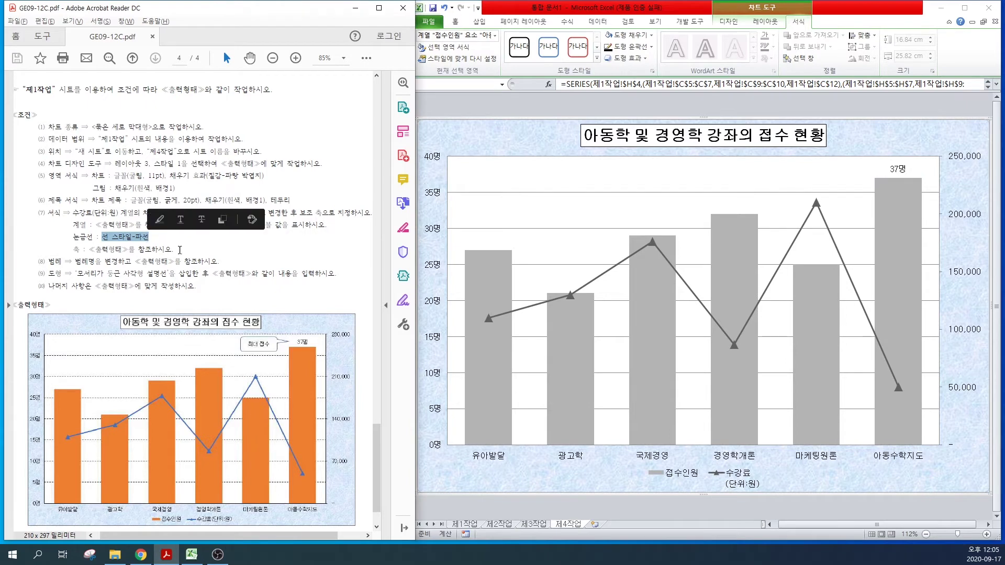
pyautogui.click(565, 192)
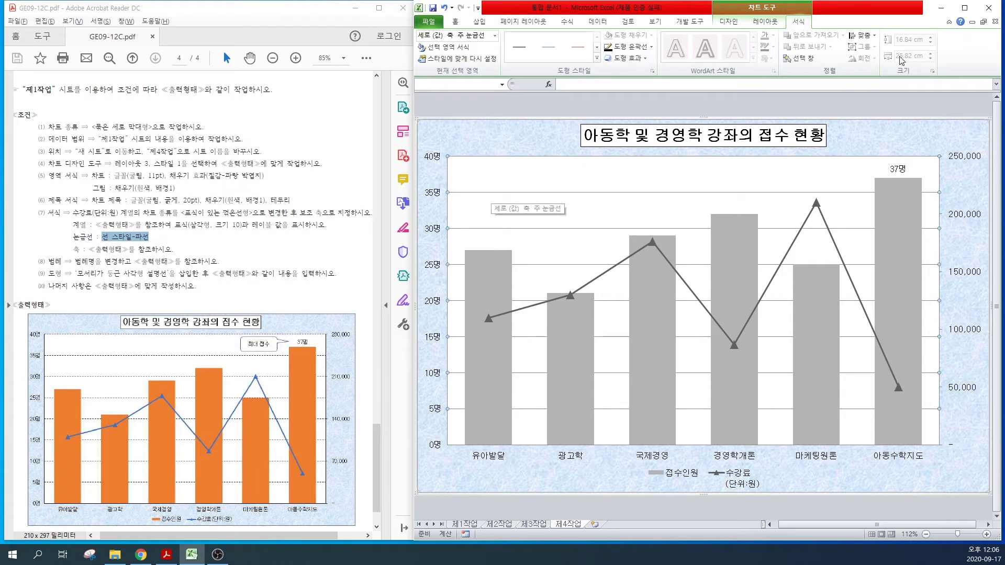
# Step: Change the chart's major horizontal gridlines to a dashed line style via Shape Outline > Dashes
pyautogui.click(651, 47)
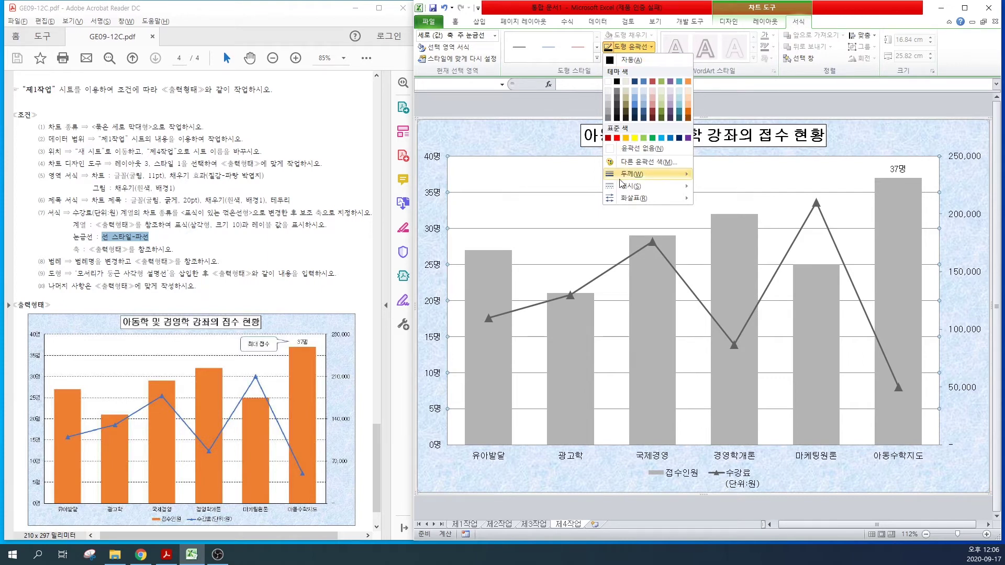
pyautogui.moveTo(628, 190)
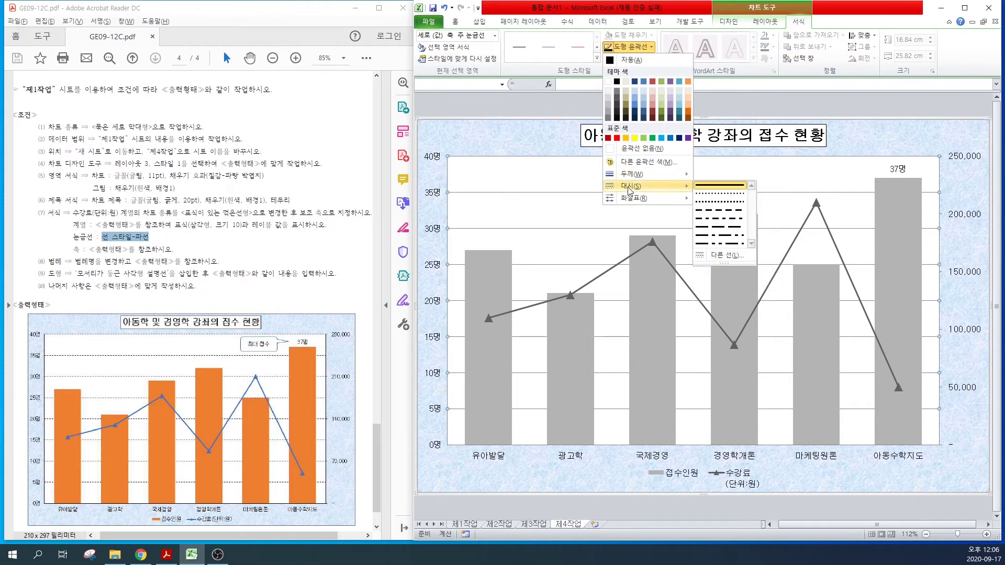
pyautogui.click(717, 212)
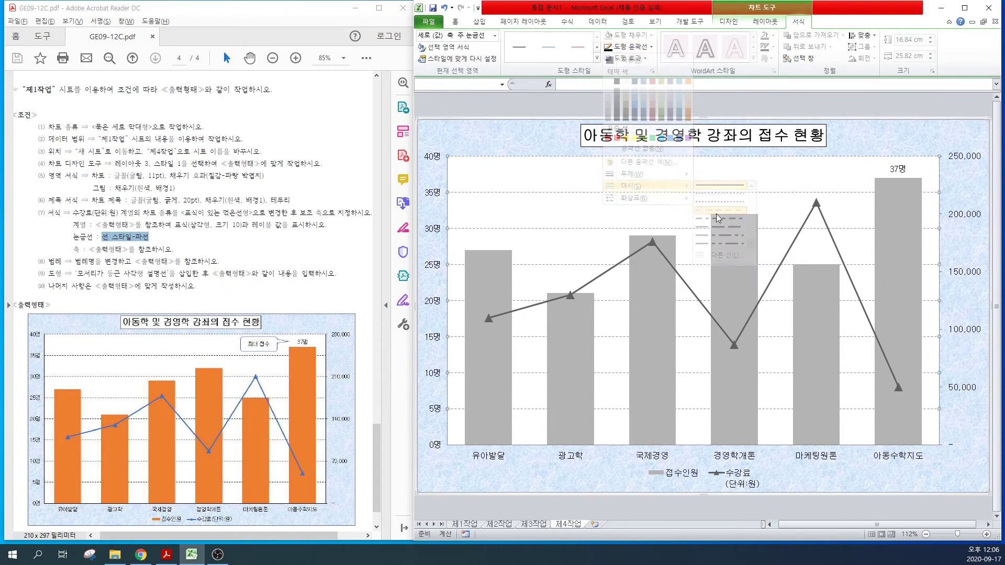
pyautogui.moveTo(73, 248); pyautogui.dragTo(144, 250)
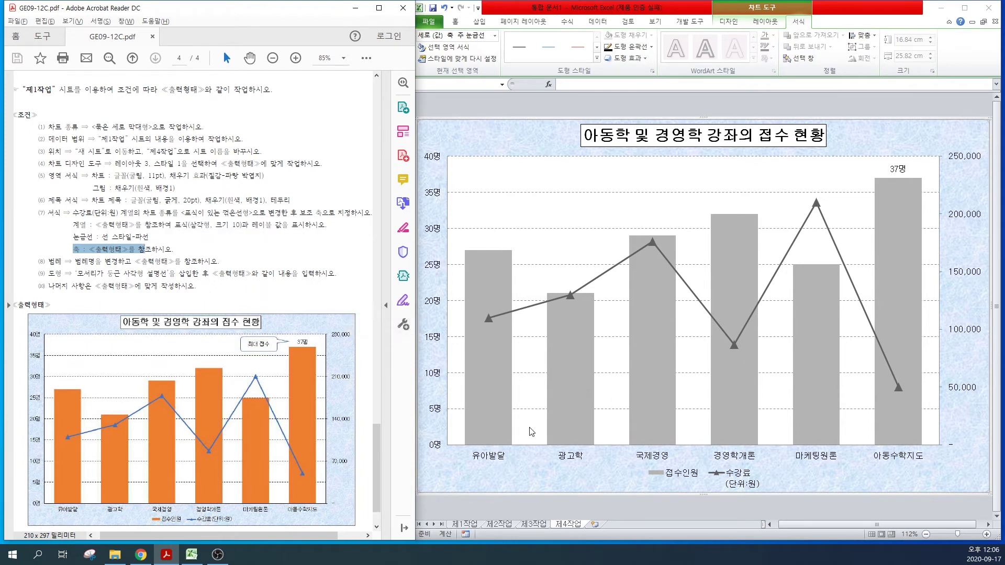
pyautogui.click(445, 444)
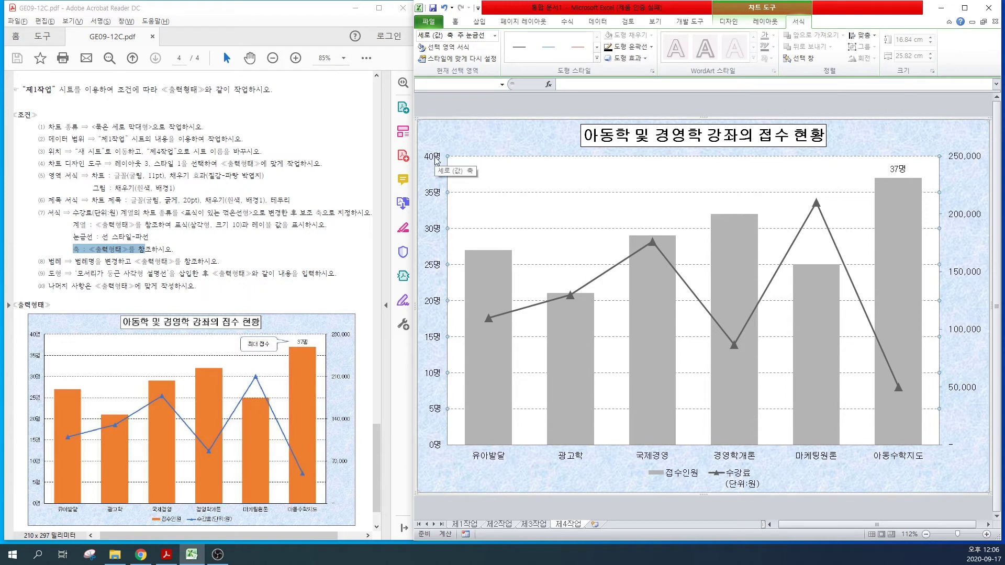
# Step: Fix the secondary axis maximum at 280,000 in Format Axis
pyautogui.click(966, 393)
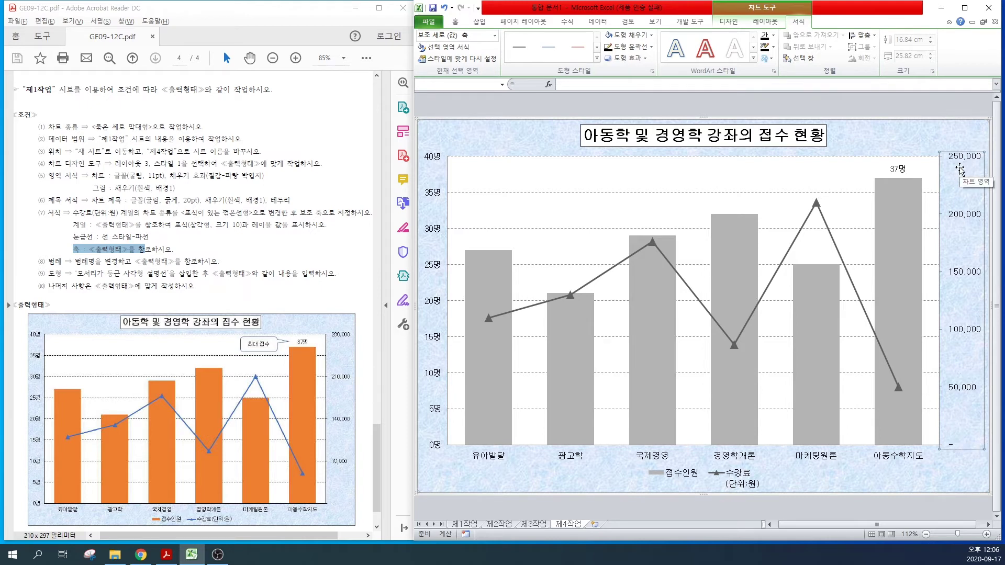
pyautogui.click(957, 220)
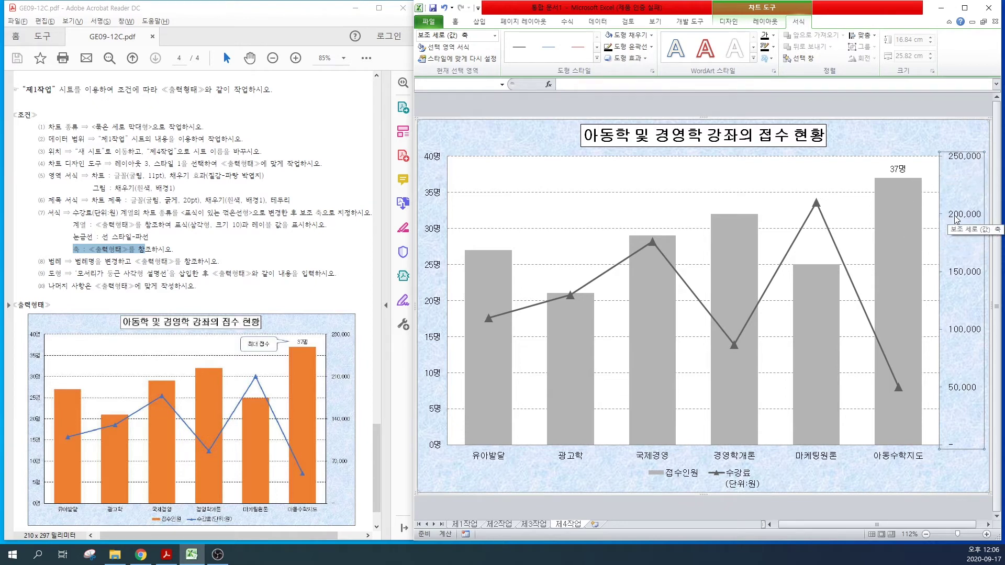
pyautogui.rightClick(957, 219)
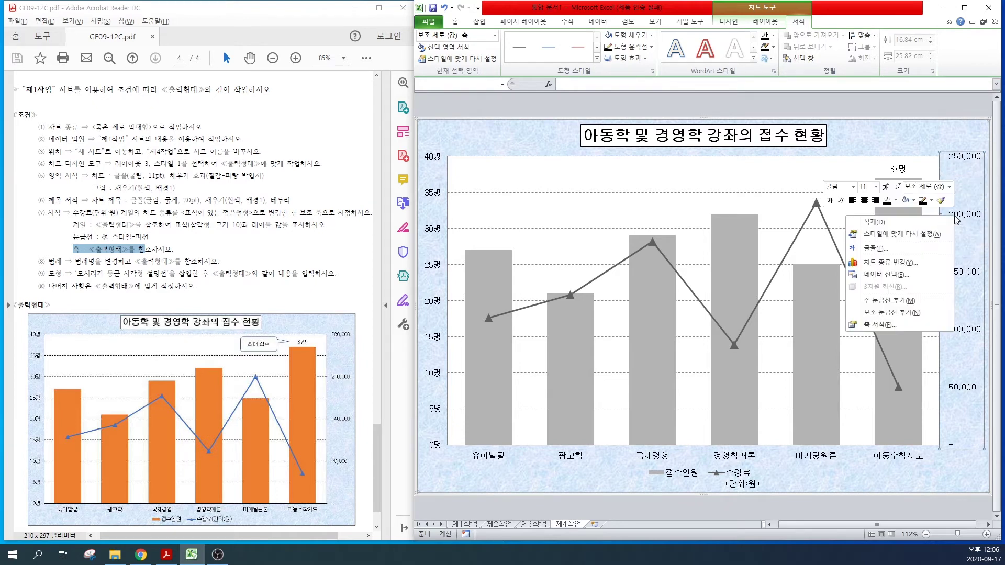
pyautogui.click(878, 324)
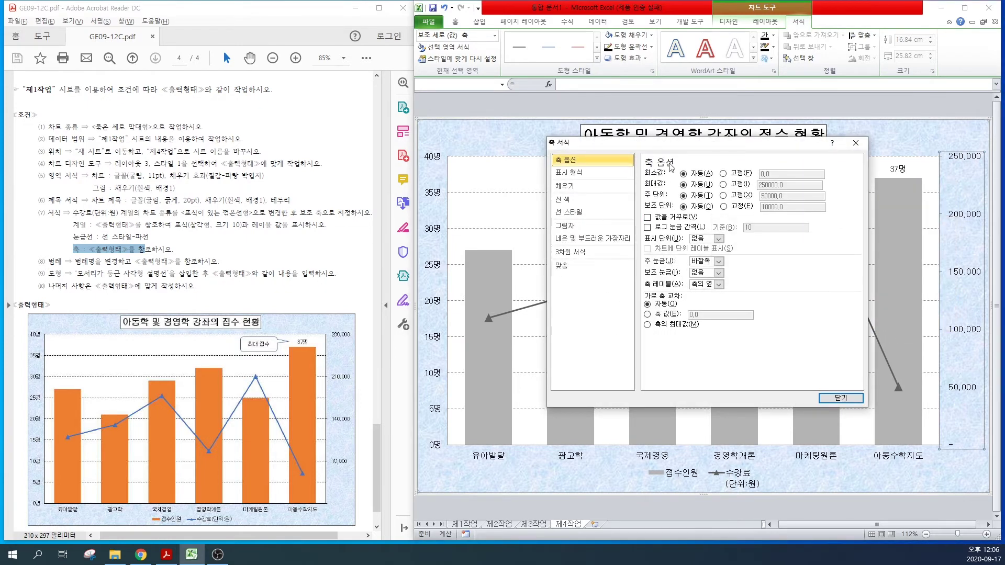
pyautogui.click(775, 185)
pyautogui.click(686, 184)
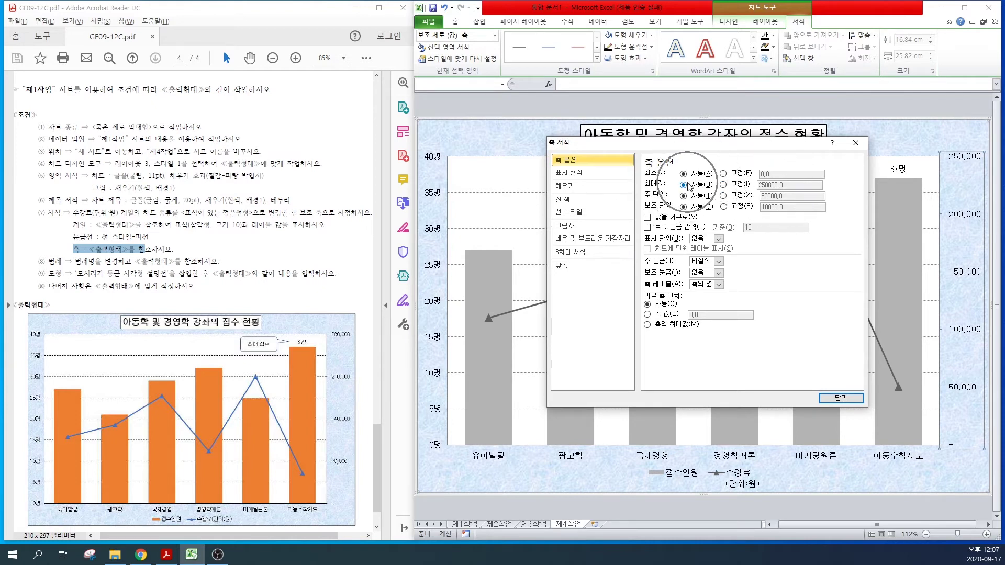
pyautogui.click(723, 185)
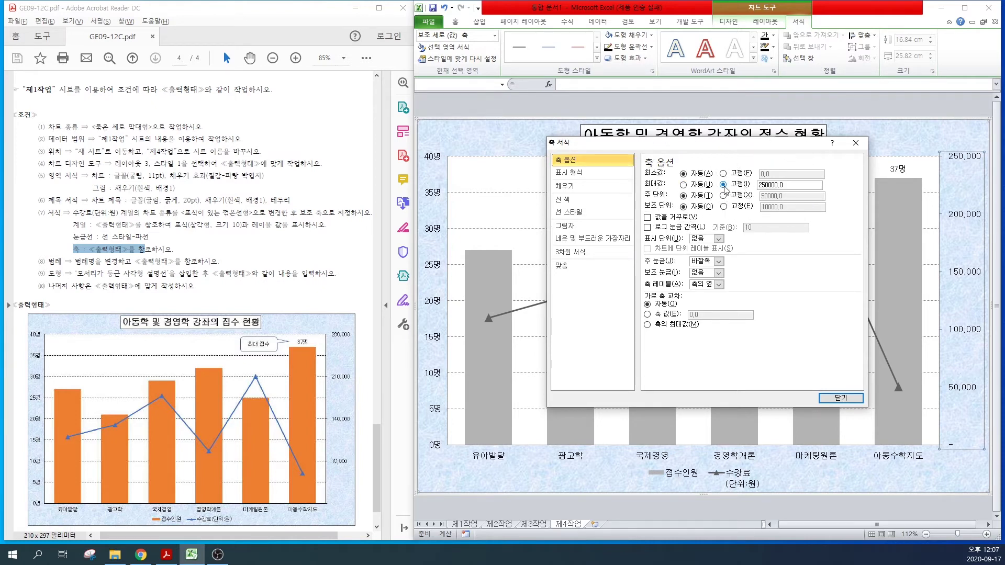
pyautogui.click(764, 185)
pyautogui.press('BackSpace')
pyautogui.write('8')
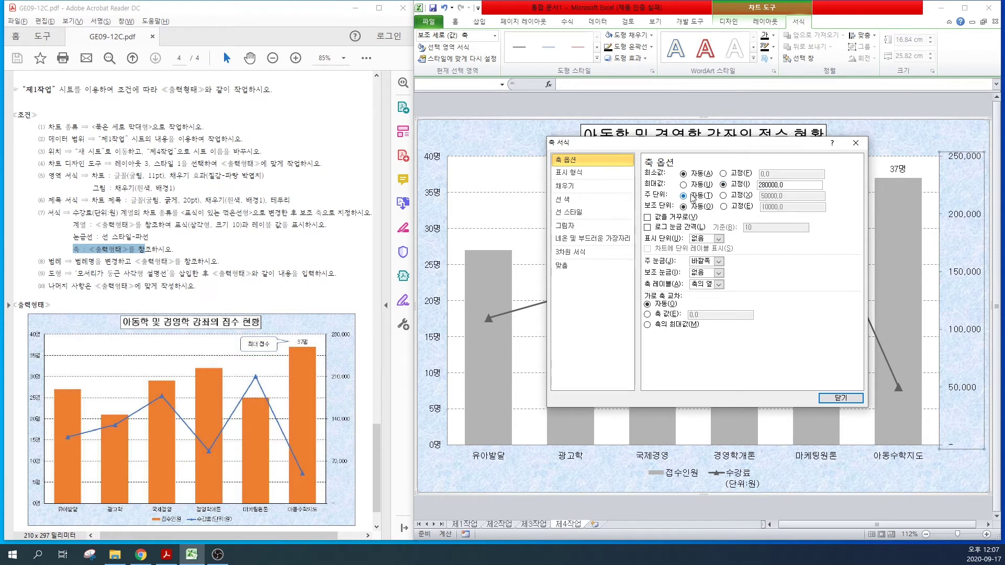
# Step: Fix the secondary axis major unit at 70,000 and close the dialog
pyautogui.click(685, 196)
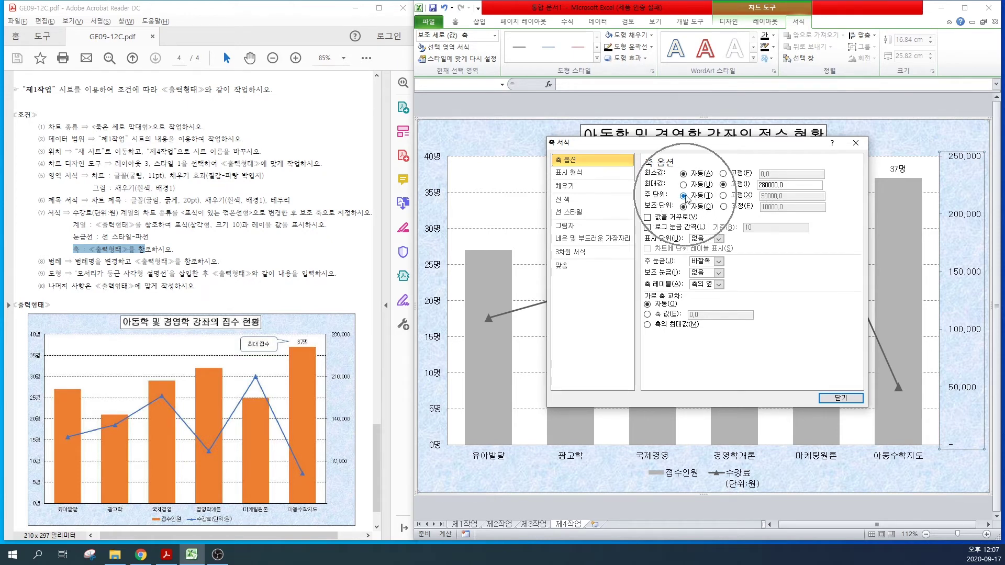
pyautogui.click(723, 196)
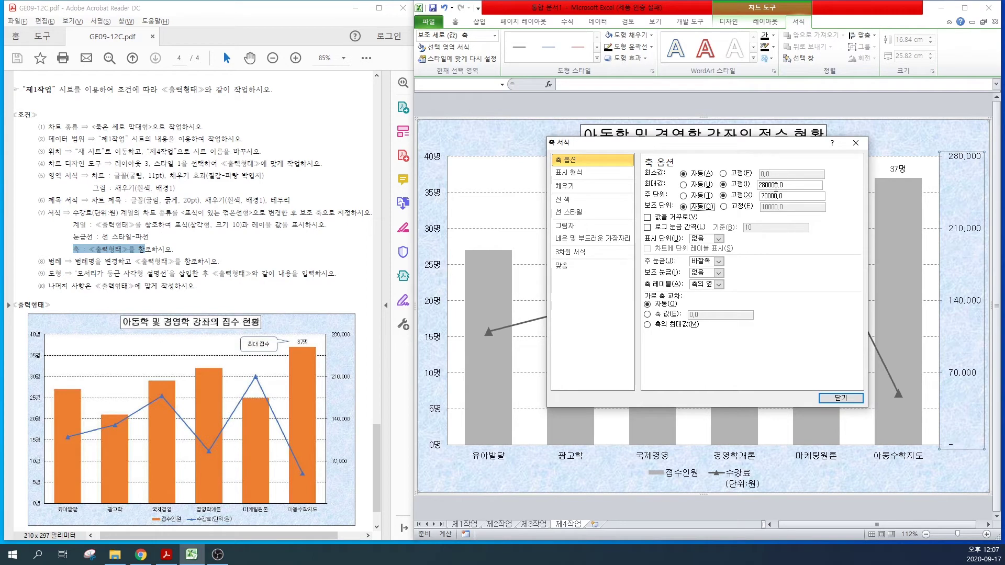
pyautogui.click(840, 397)
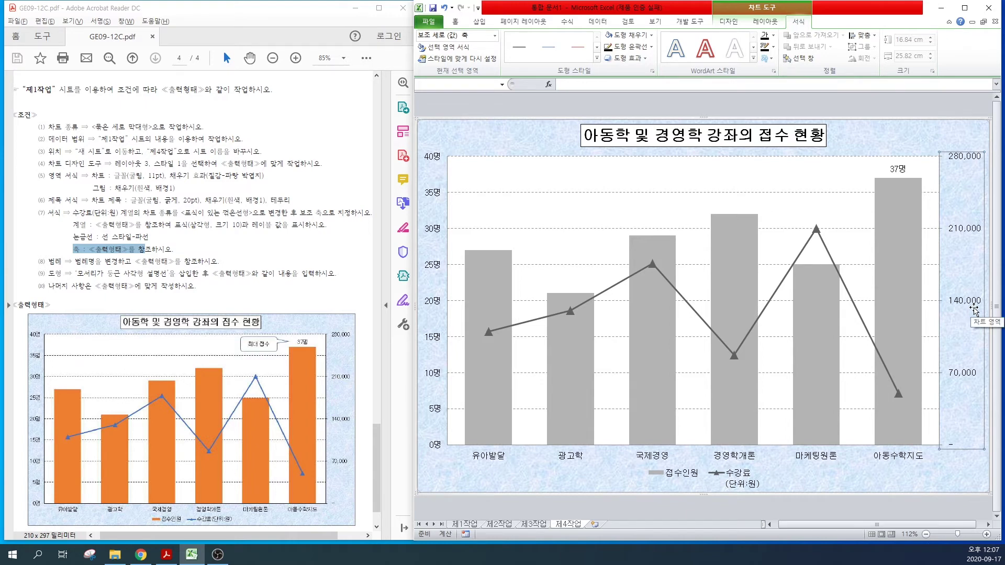
pyautogui.click(669, 474)
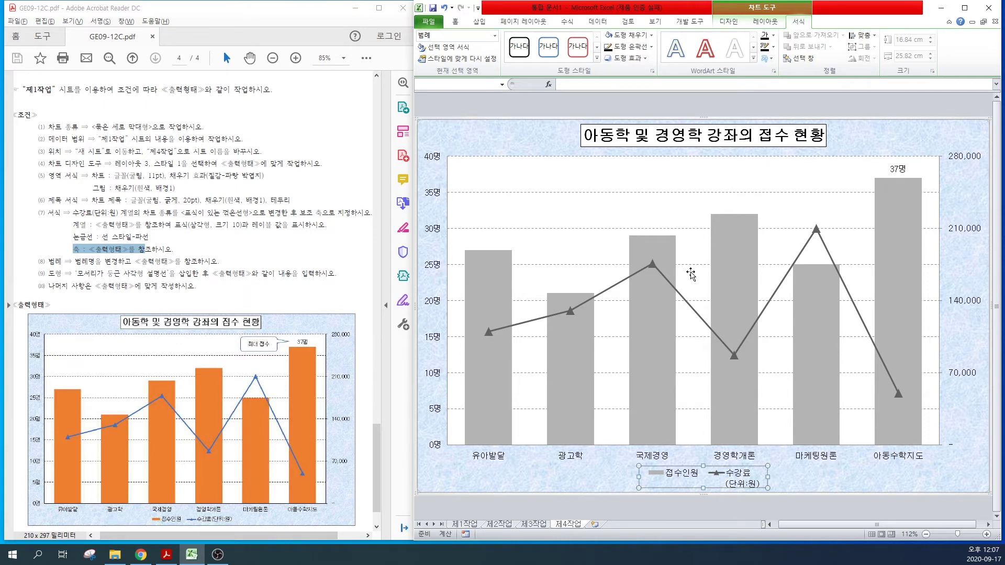
pyautogui.click(734, 282)
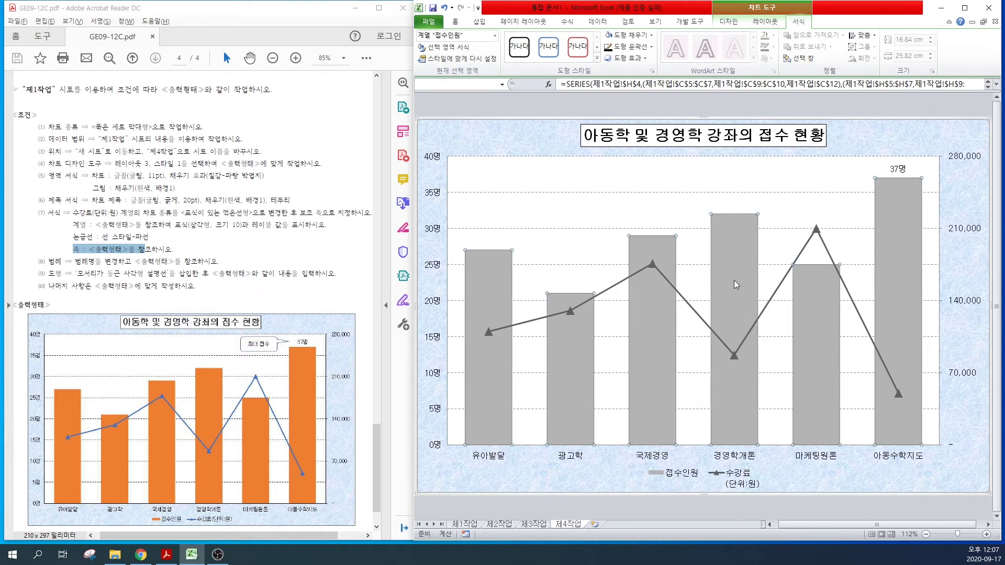
pyautogui.rightClick(734, 280)
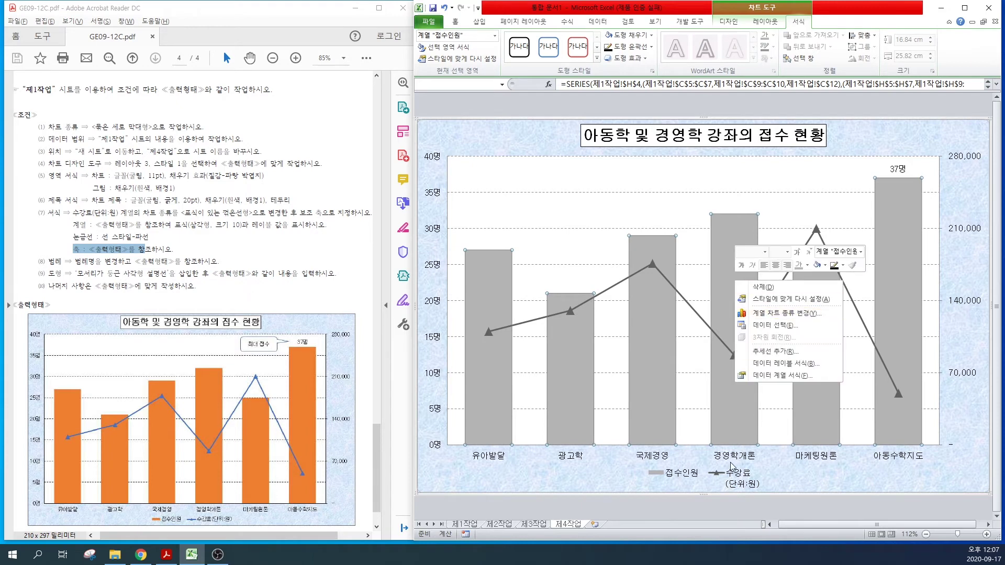
pyautogui.click(736, 484)
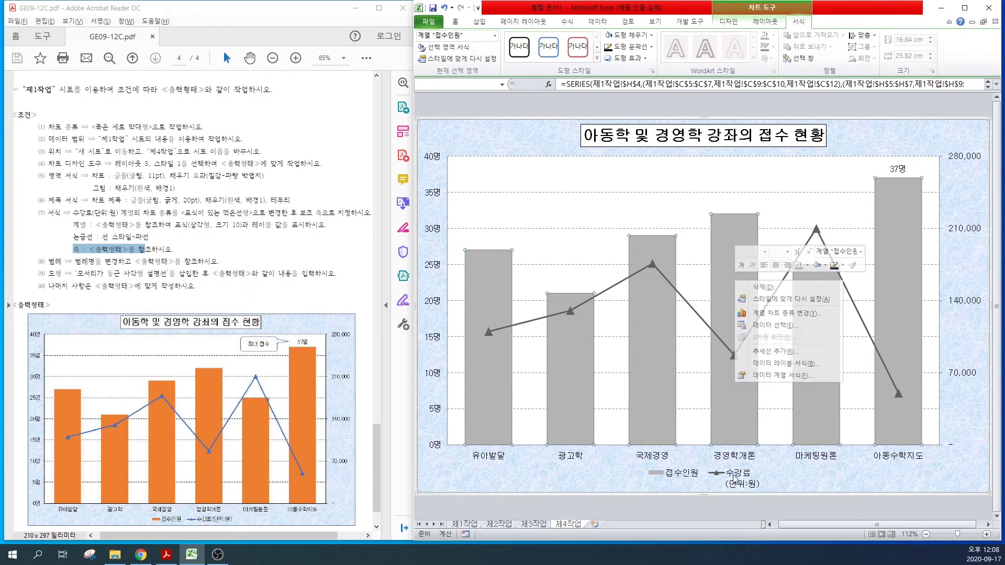
pyautogui.click(738, 477)
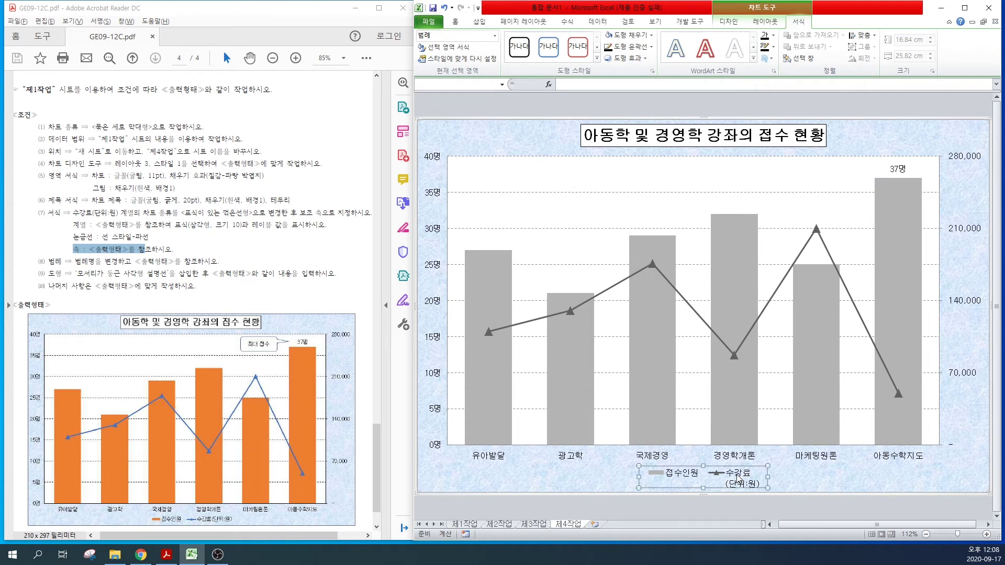
pyautogui.rightClick(737, 477)
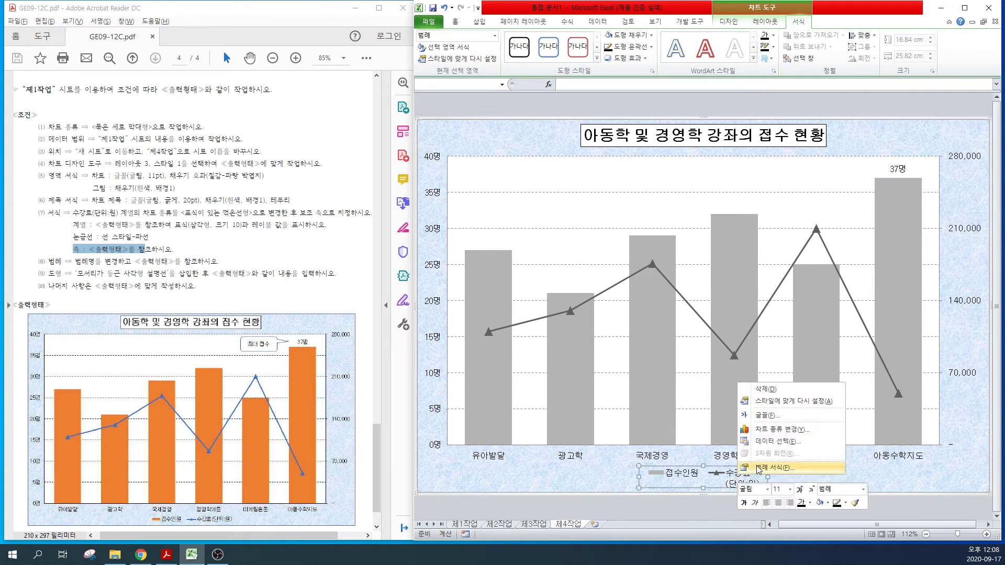
pyautogui.click(758, 468)
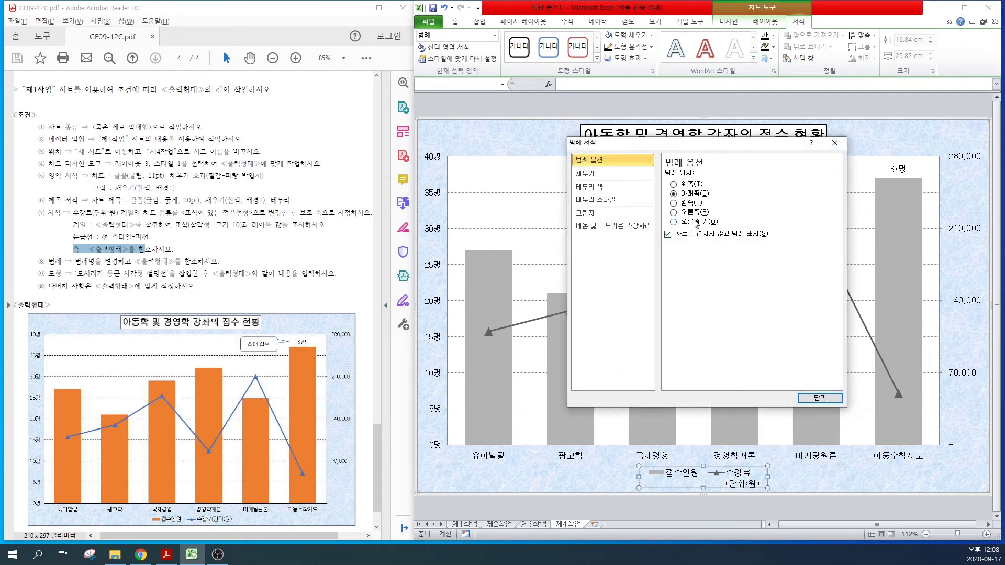
pyautogui.click(819, 398)
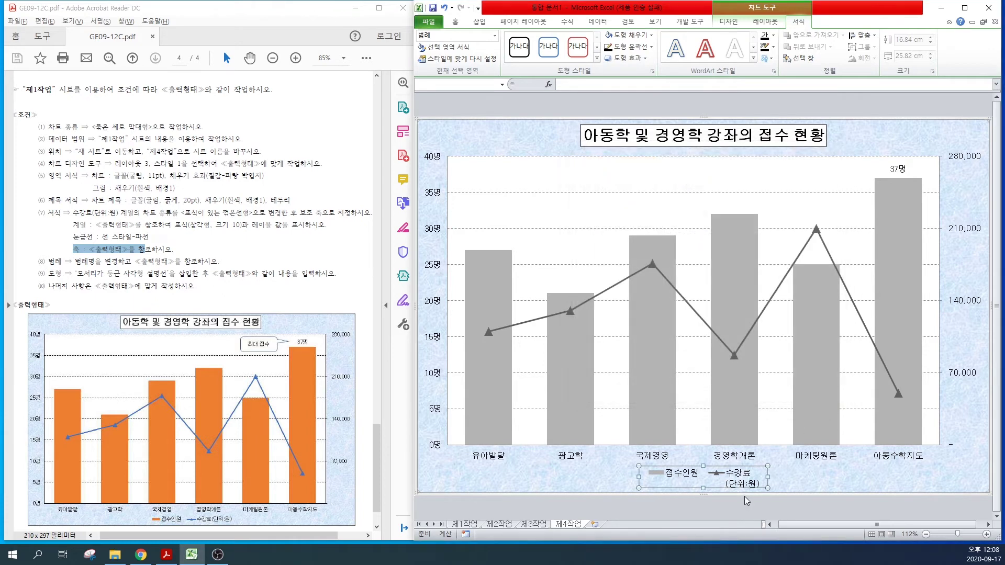
pyautogui.click(756, 12)
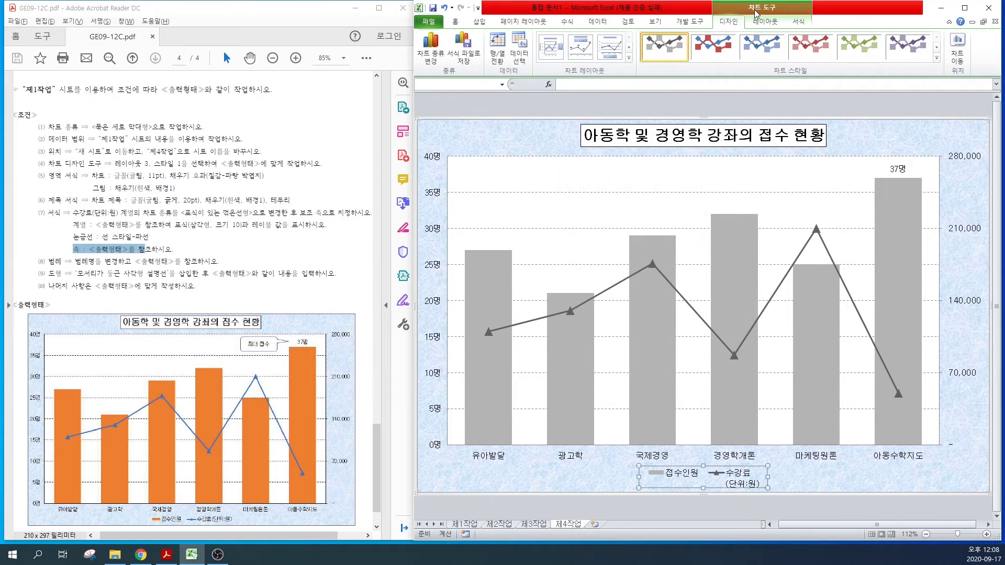
pyautogui.click(756, 13)
pyautogui.click(756, 13)
# Step: Rename the line series to 수강료(단위:원) in Select Data, then open Insert > Shapes
pyautogui.click(516, 54)
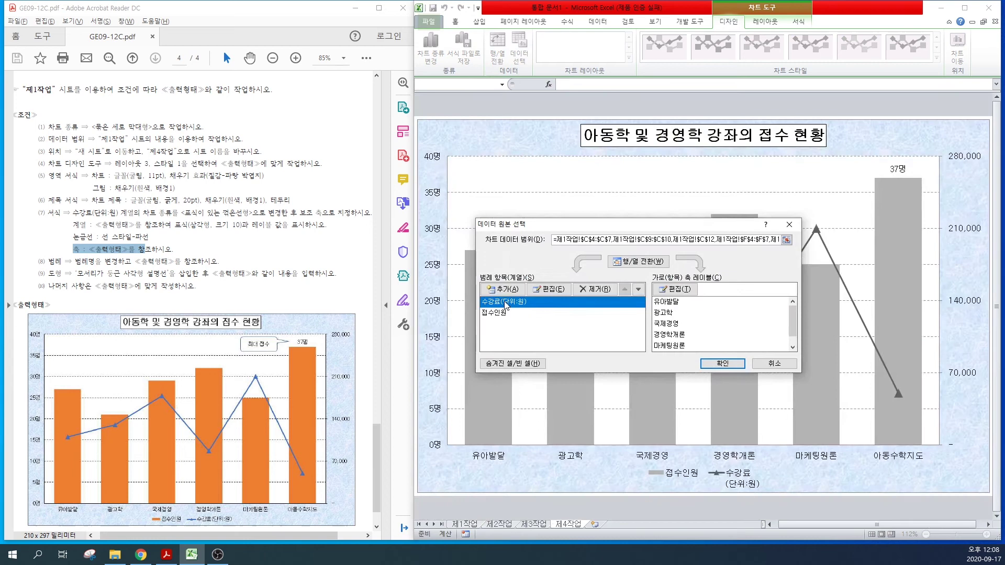
pyautogui.click(505, 302)
pyautogui.click(505, 302)
pyautogui.click(505, 301)
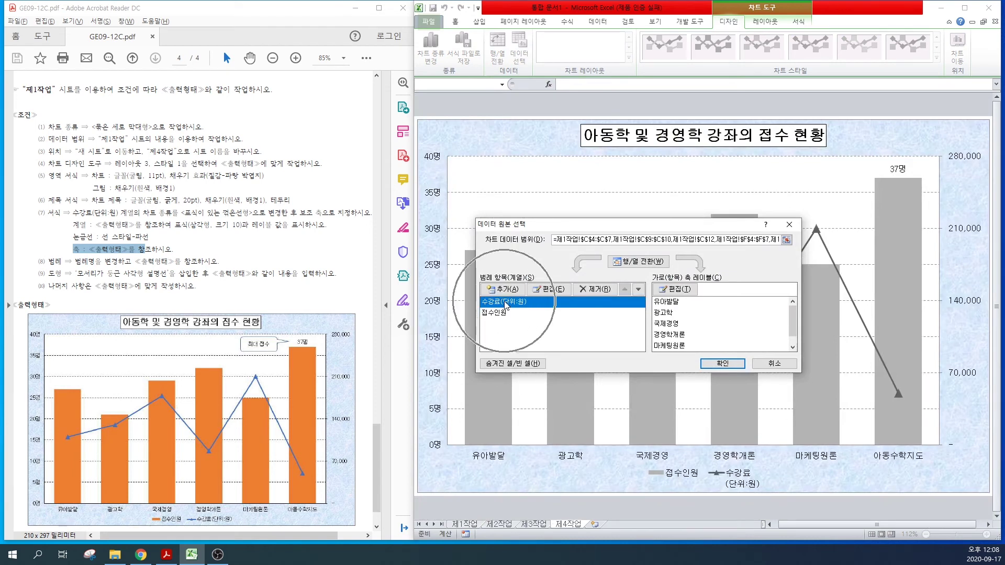
pyautogui.click(506, 302)
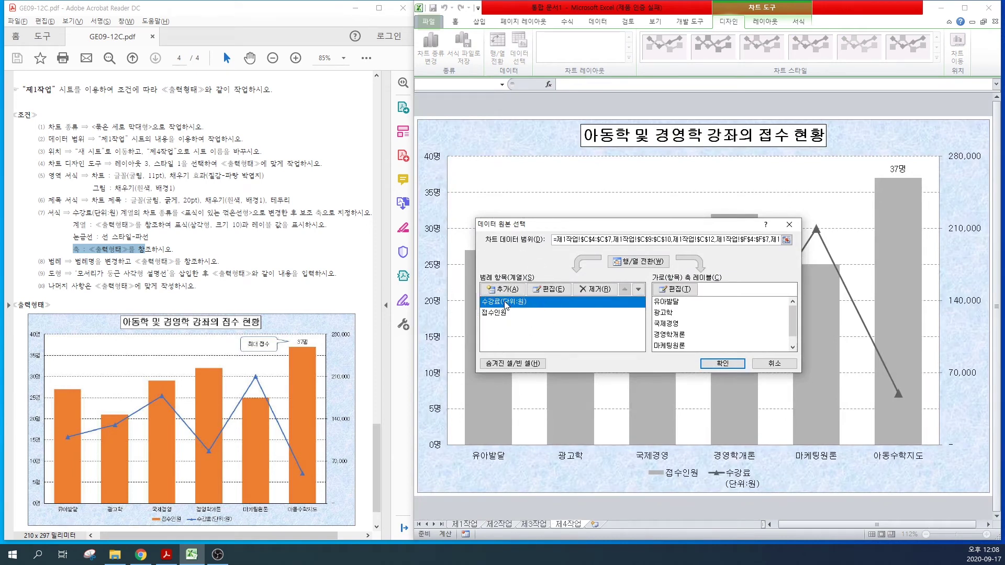
pyautogui.click(549, 290)
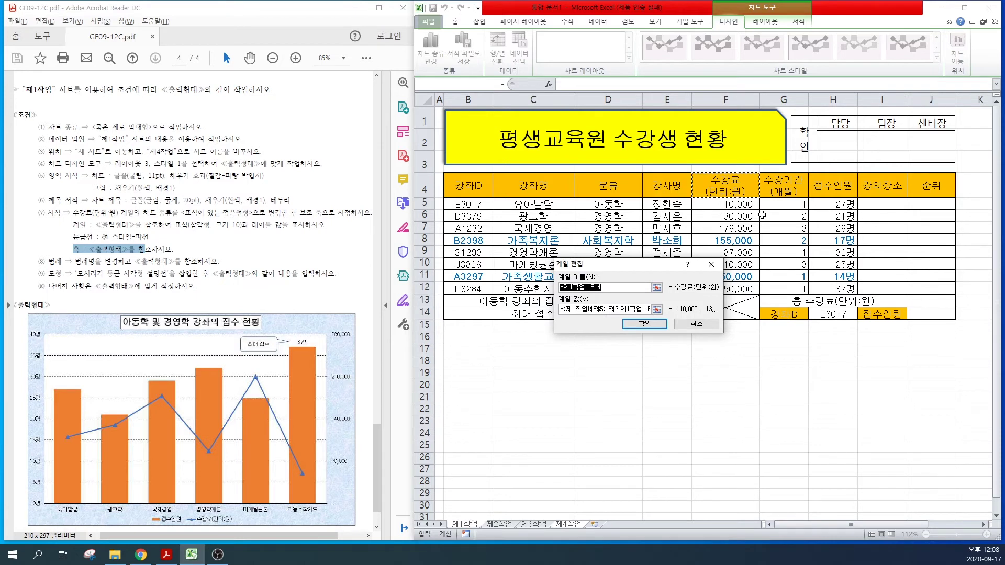
pyautogui.write('수강료(단위:원')
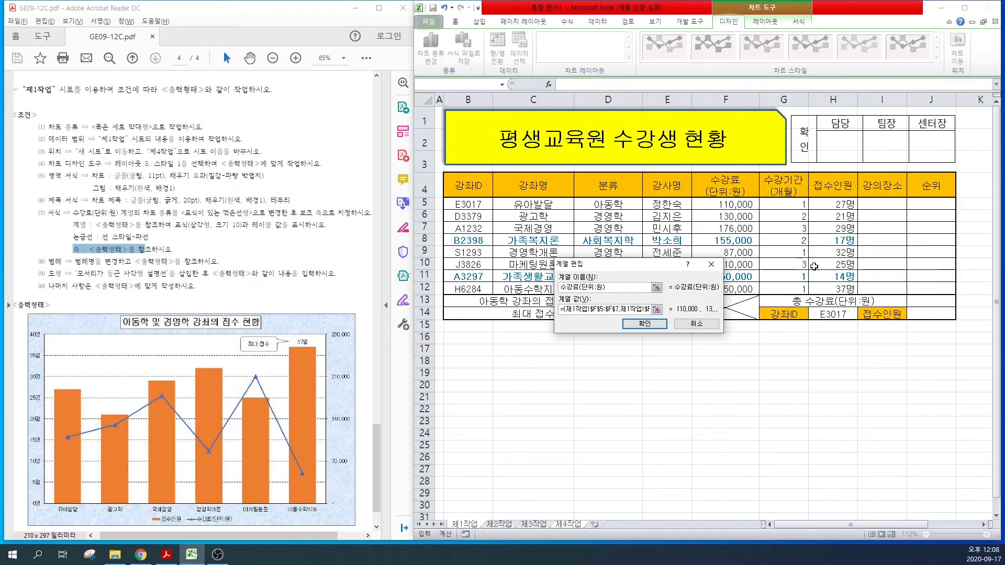
pyautogui.click(644, 324)
pyautogui.click(722, 363)
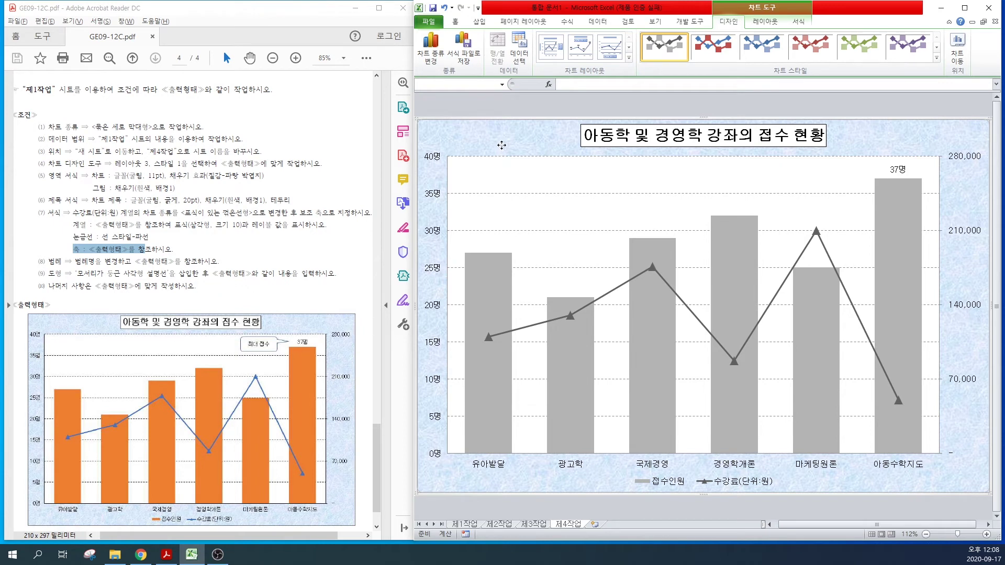
pyautogui.click(478, 21)
pyautogui.click(533, 37)
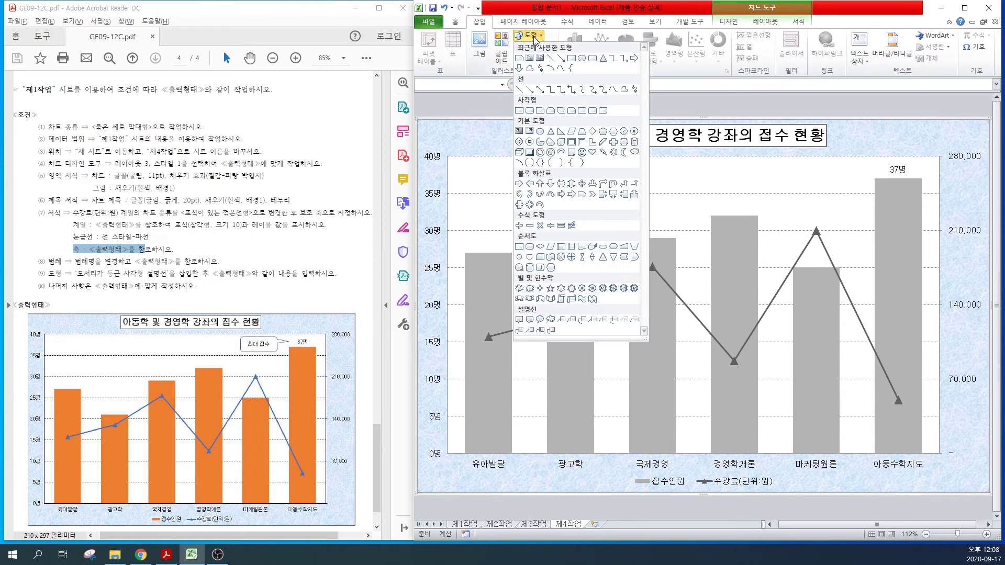
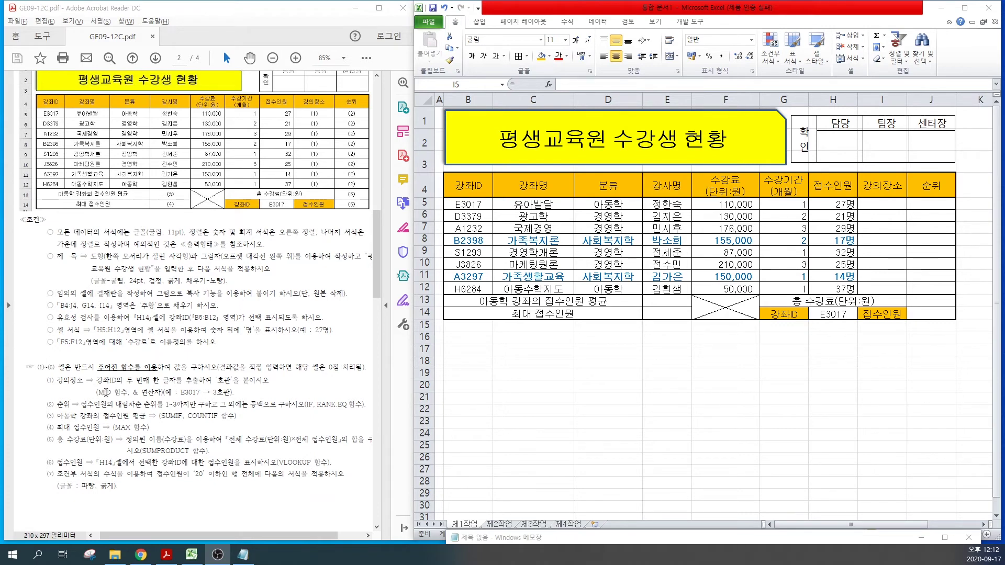
# Step: In Notepad, write the MID syntax reminder =MID(글자,몇번째부터,몇개)
pyautogui.click(242, 554)
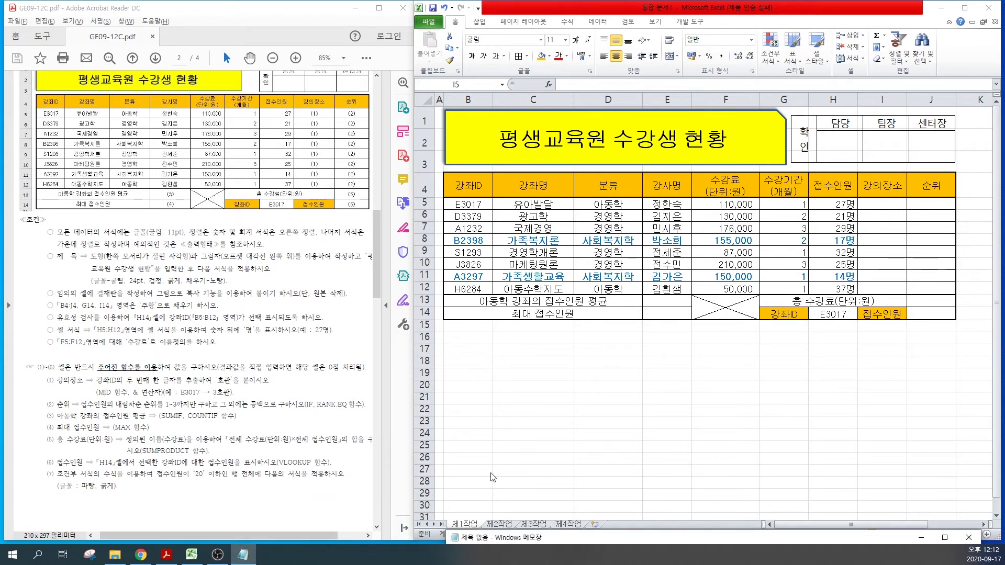
pyautogui.moveTo(555, 545); pyautogui.dragTo(549, 313)
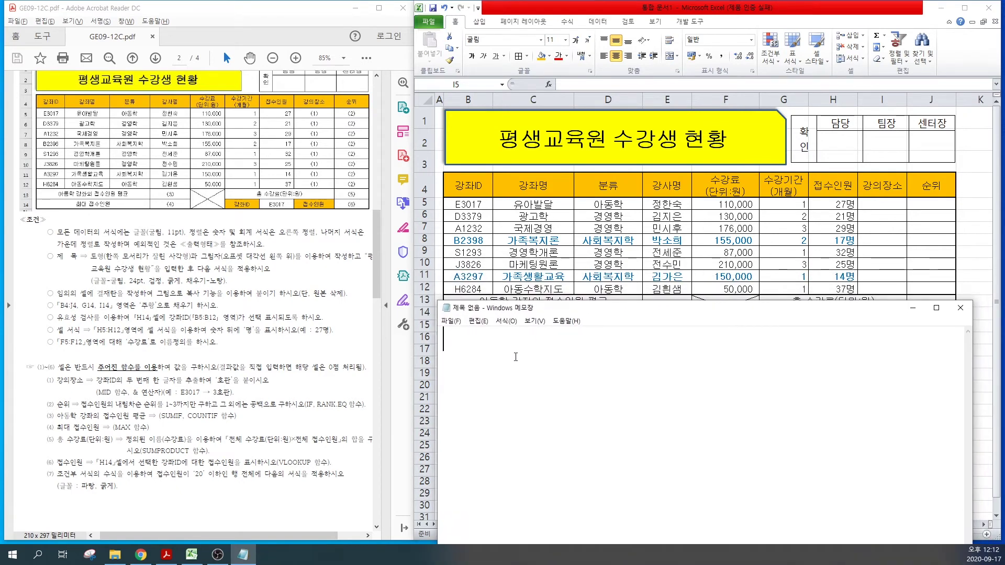
pyautogui.write('=M')
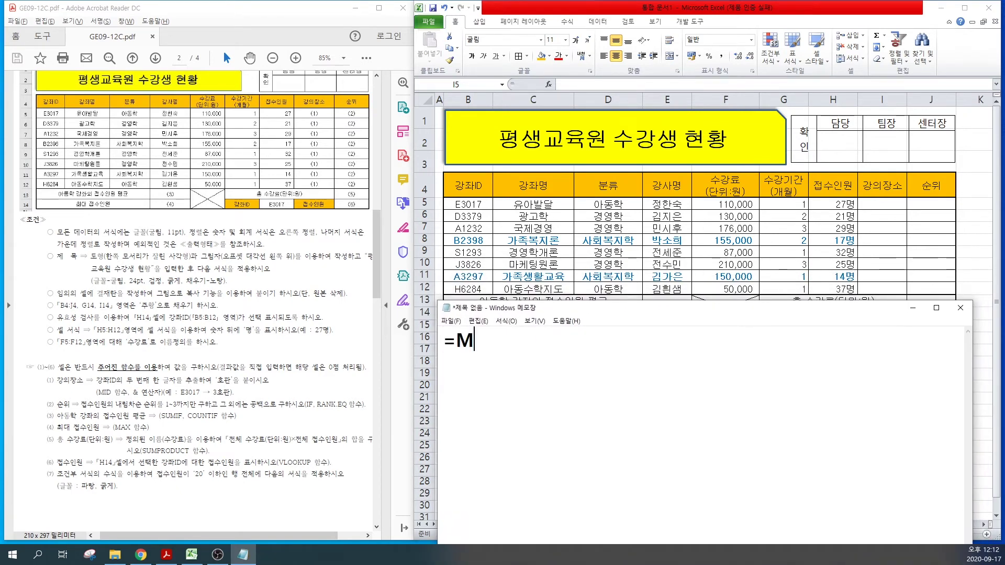
pyautogui.write('ID(글자,몇개')
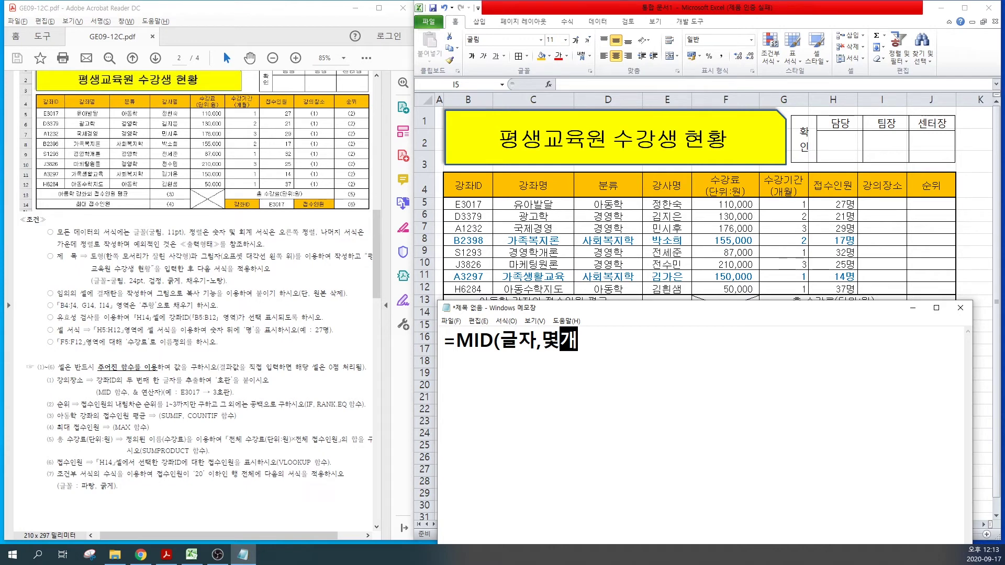
pyautogui.write(')')
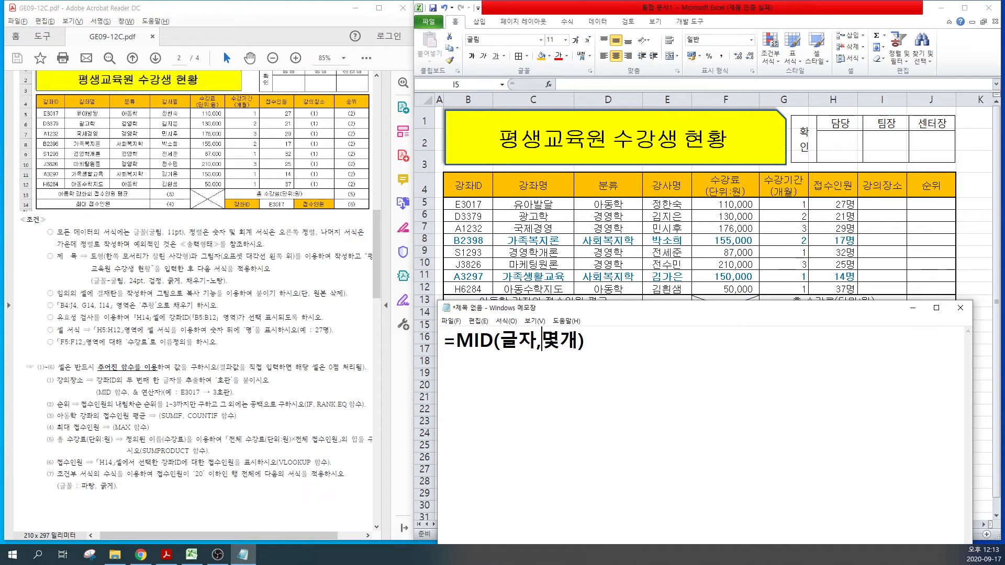
pyautogui.click(544, 341)
pyautogui.write('몇번째')
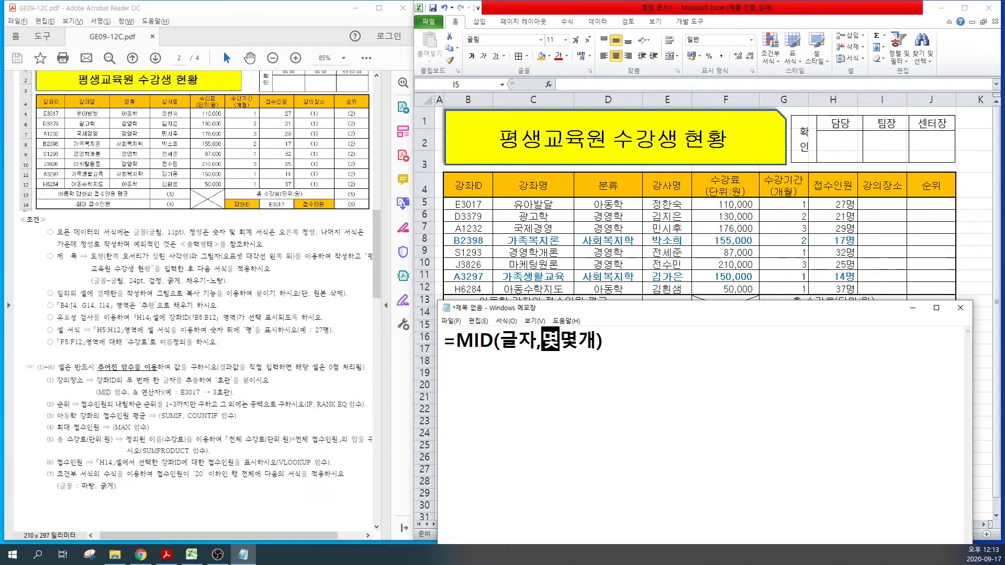
pyautogui.write('부터,')
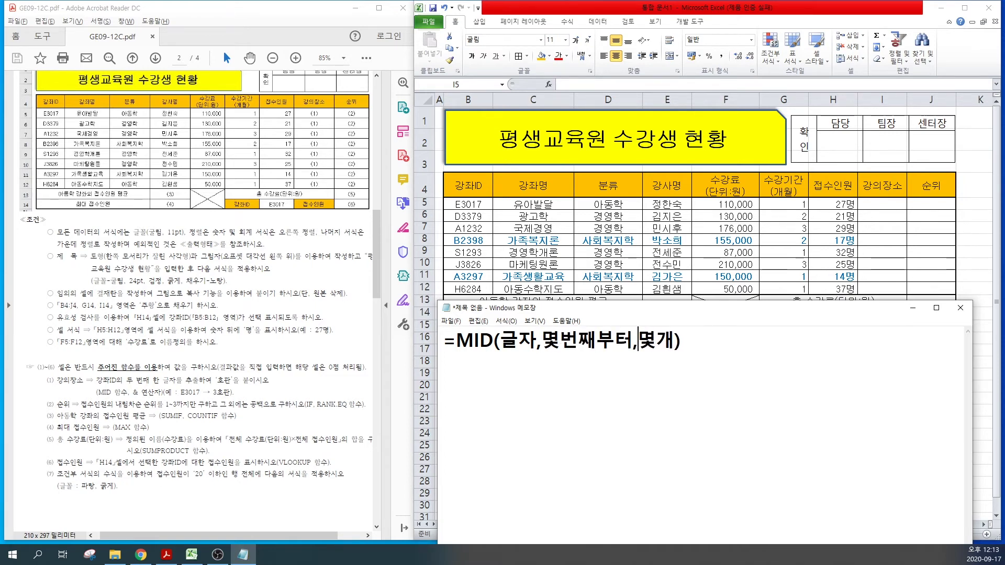
# Step: On a new line, draft the classroom formula =MID(B5,2,1)&"호관"
pyautogui.press('Return')
pyautogui.write('=MID(')
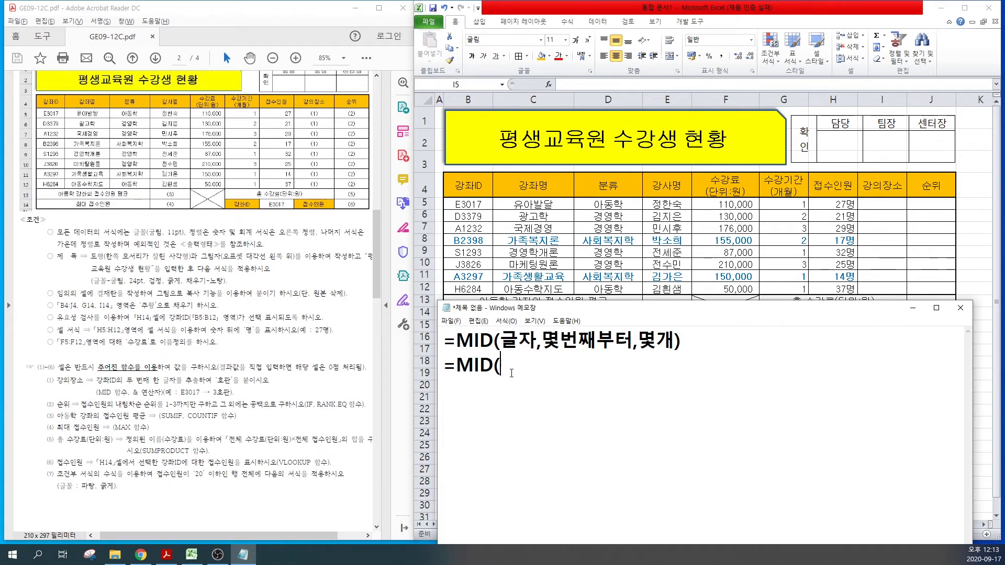
pyautogui.write('ㅠ')
pyautogui.press('BackSpace')
pyautogui.press('Hangul')
pyautogui.write('B5,2,1)')
pyautogui.moveTo(133, 391); pyautogui.dragTo(160, 396)
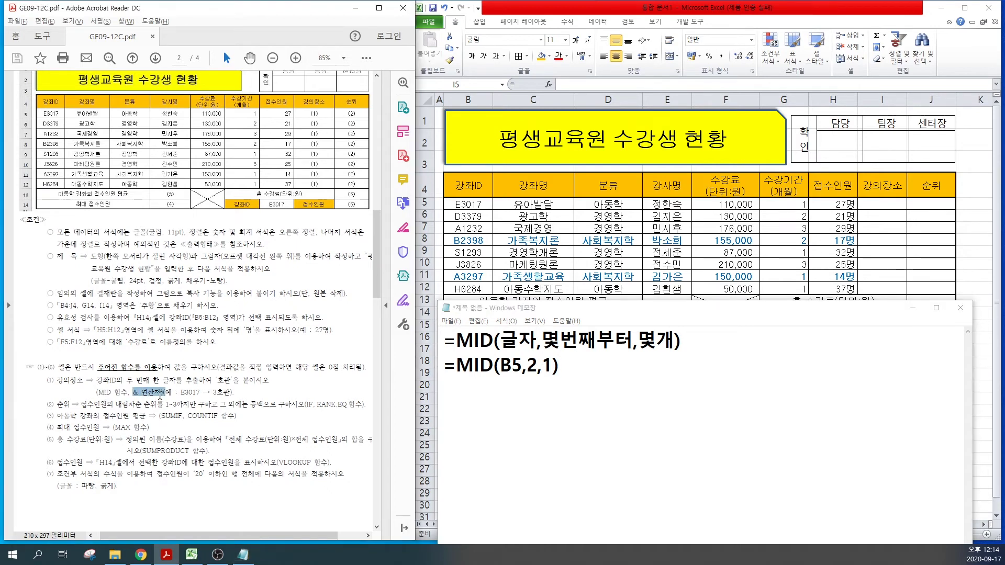
pyautogui.click(587, 372)
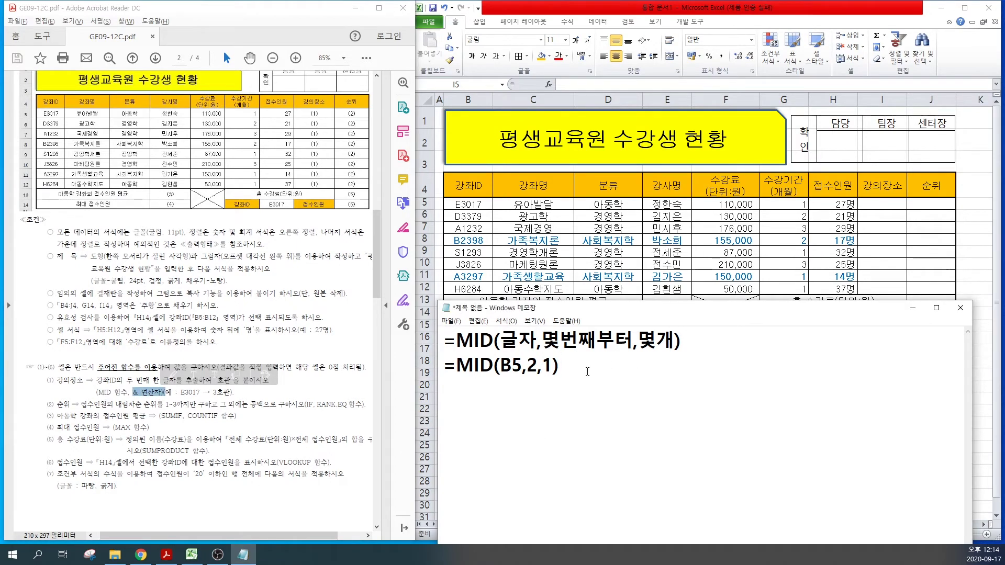
pyautogui.write('&')
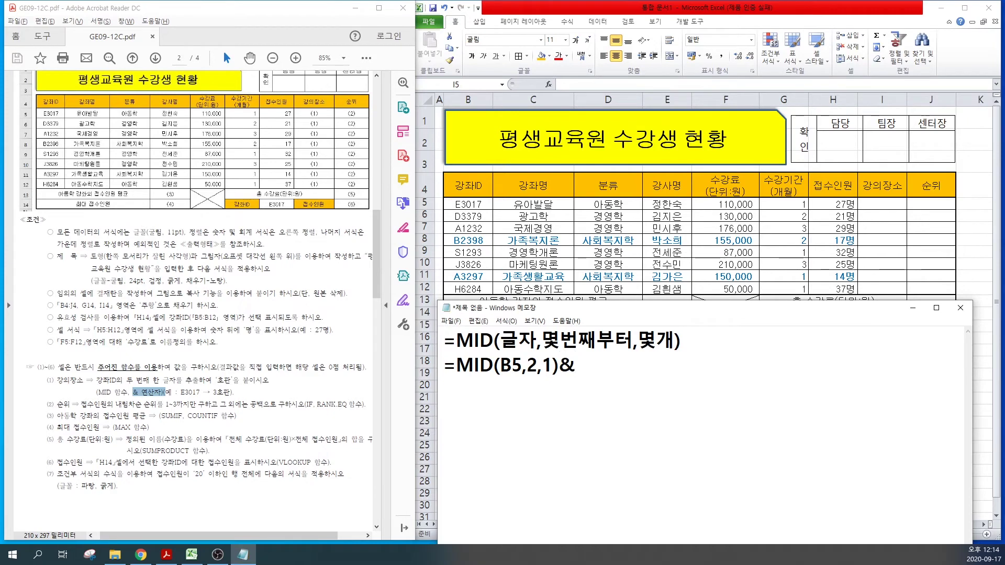
pyautogui.write('"ㅎ')
pyautogui.write('호관"')
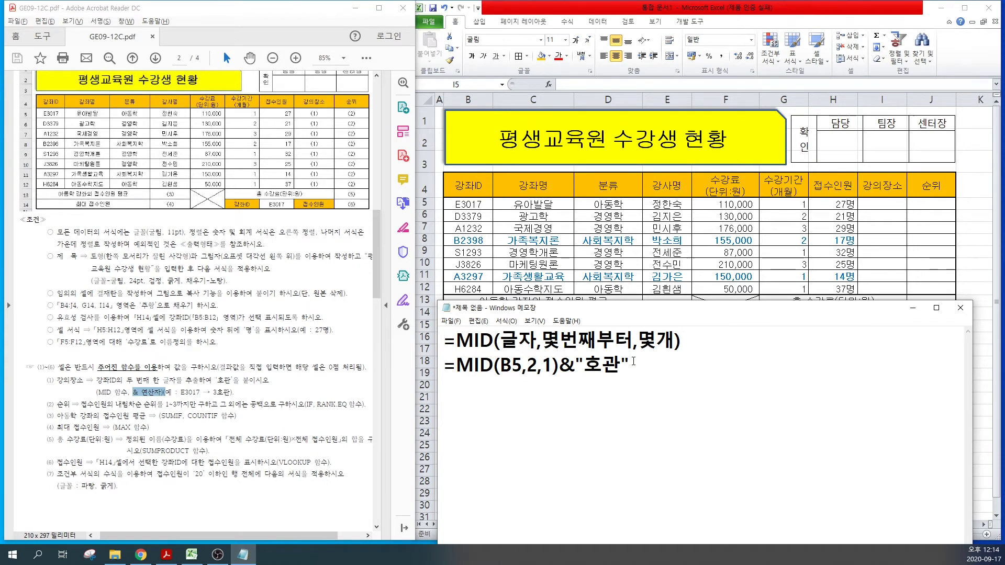
# Step: Copy the finished MID formula line and select cell I5 in Excel
pyautogui.moveTo(633, 361); pyautogui.dragTo(444, 363)
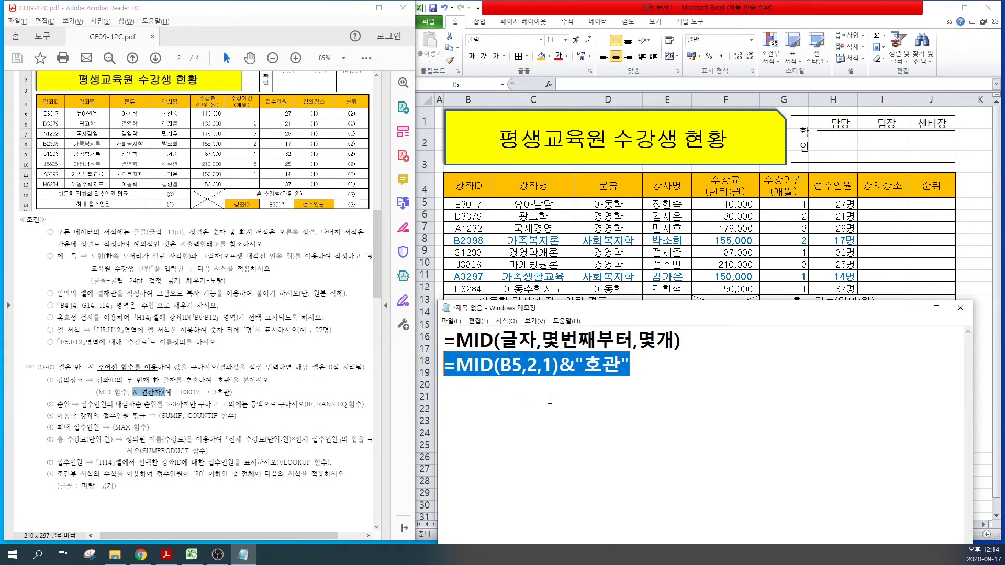
pyautogui.hotkey('ctrl', 'c')
pyautogui.click(872, 205)
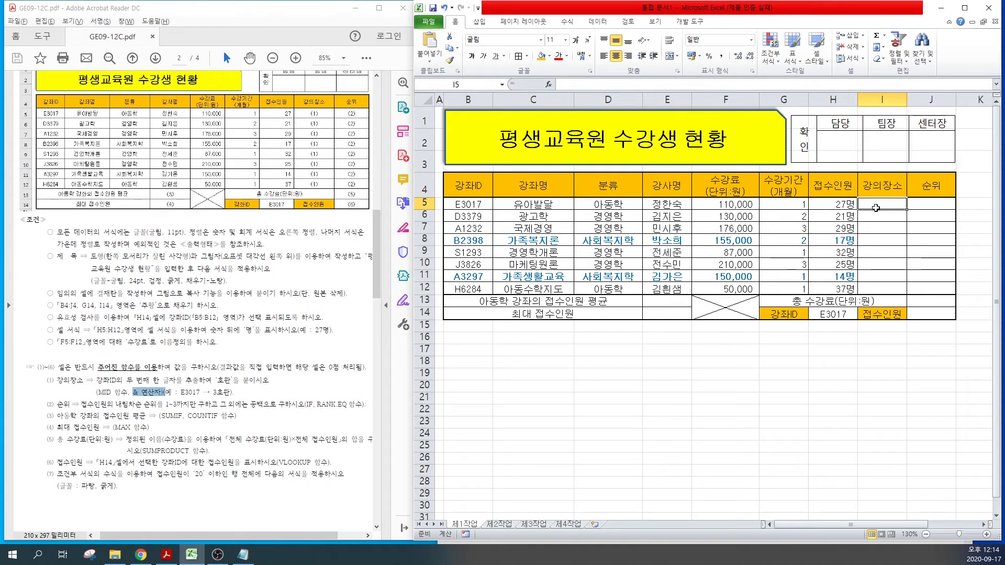
# Step: Paste the MID formula into I5 and fill it to I12 without formatting, giving 3호관 through 6호관
pyautogui.hotkey('ctrl', 'v')
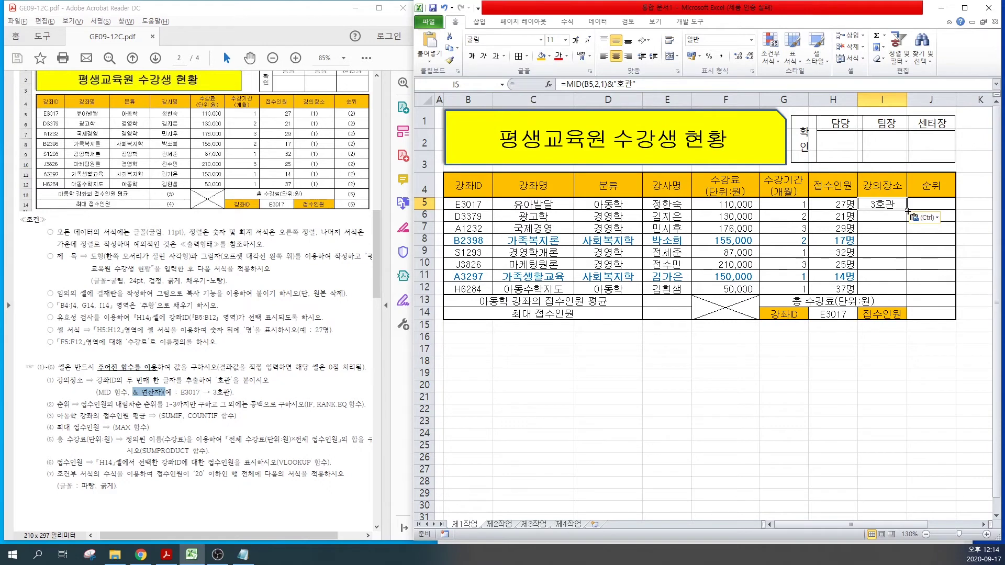
pyautogui.press('ctrl')
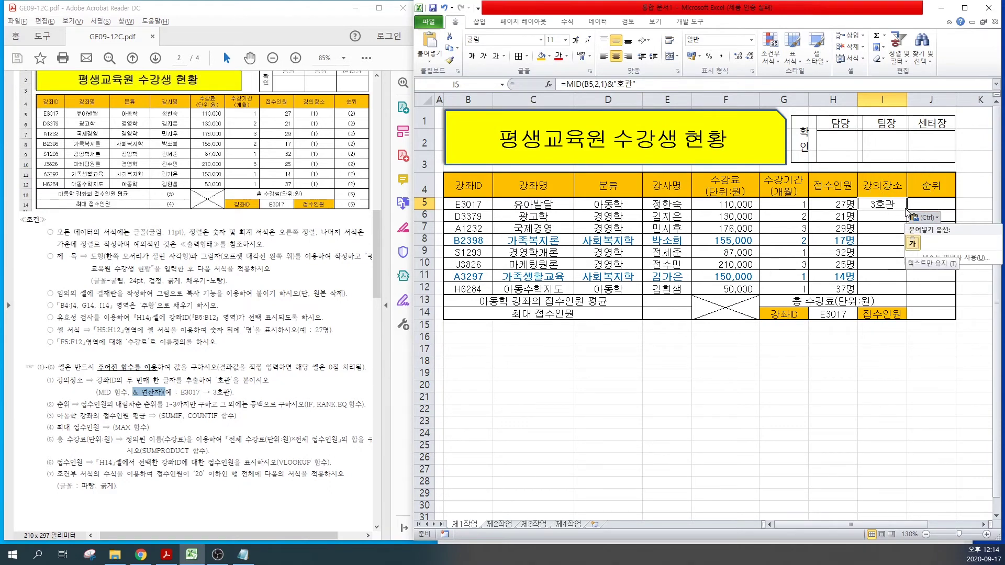
pyautogui.press('Escape')
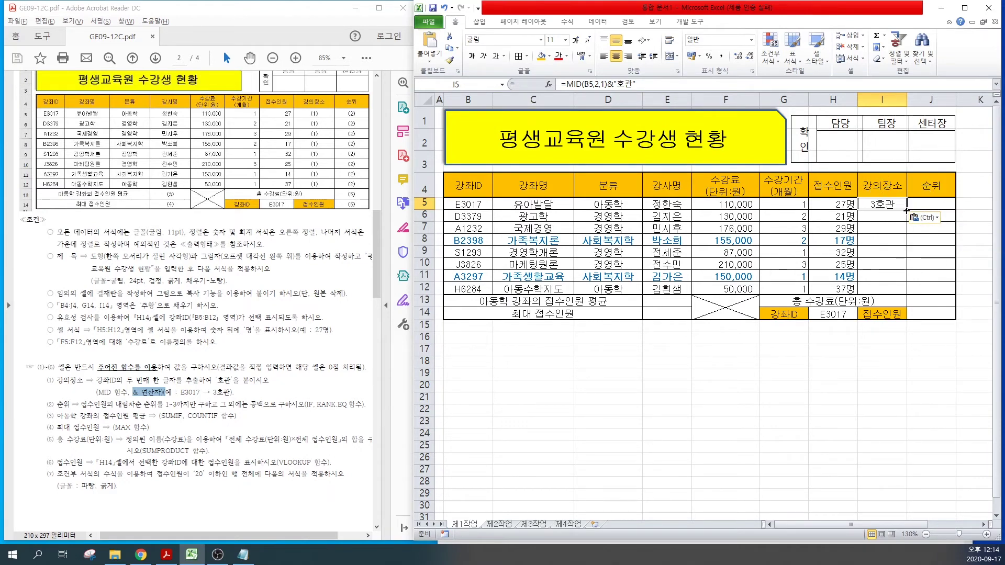
pyautogui.moveTo(906, 211); pyautogui.dragTo(892, 293)
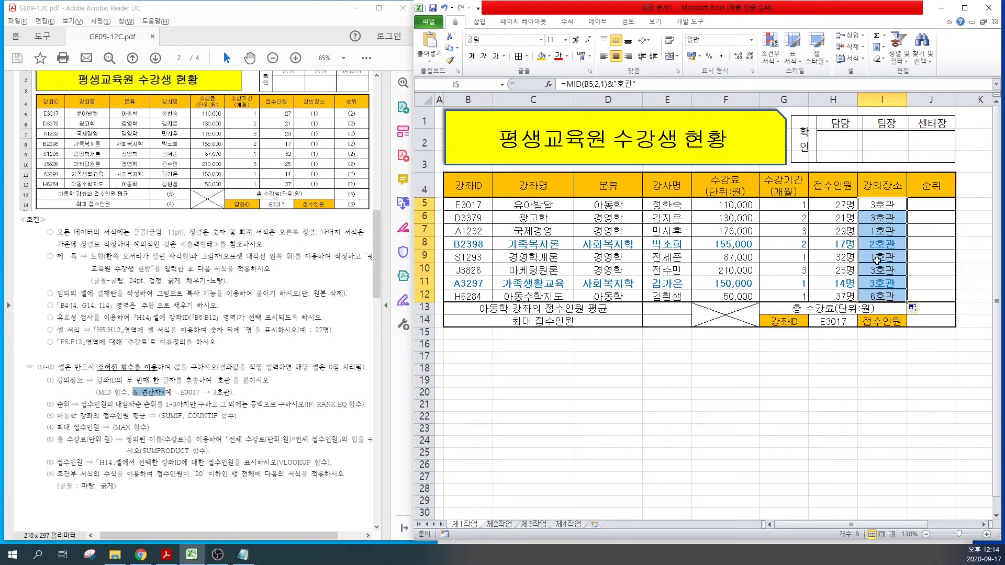
pyautogui.click(912, 309)
pyautogui.click(945, 348)
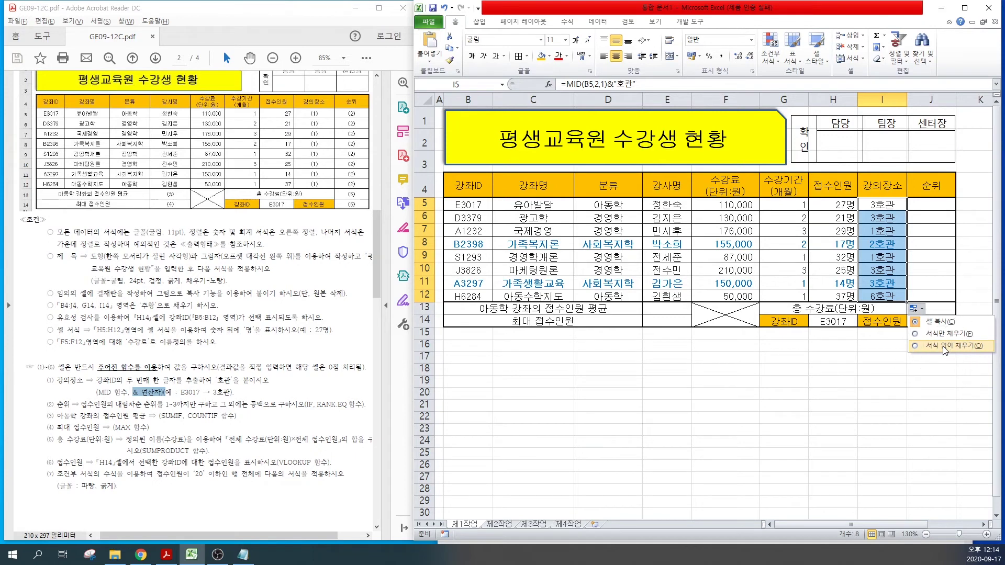
pyautogui.click(944, 348)
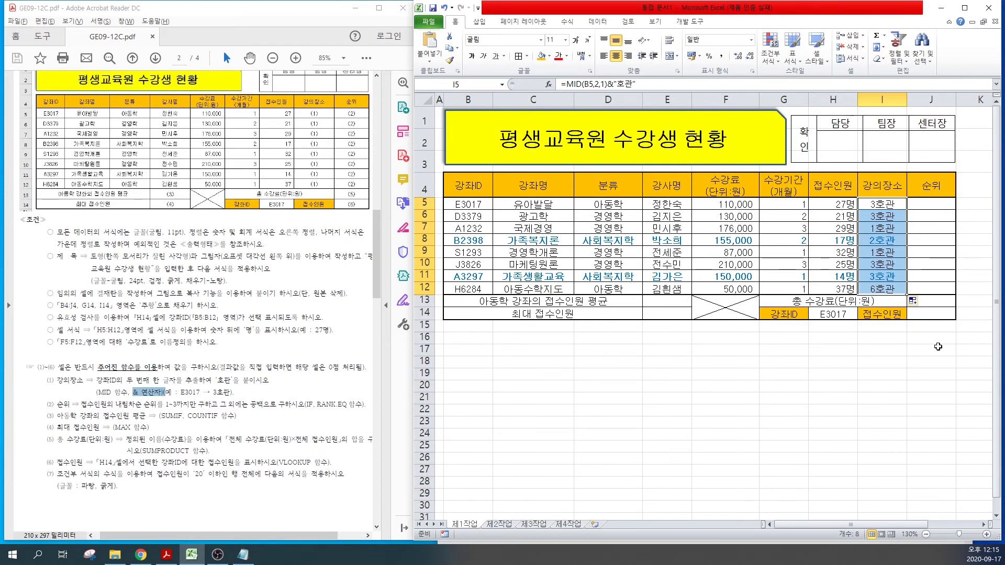
pyautogui.click(881, 216)
pyautogui.click(881, 338)
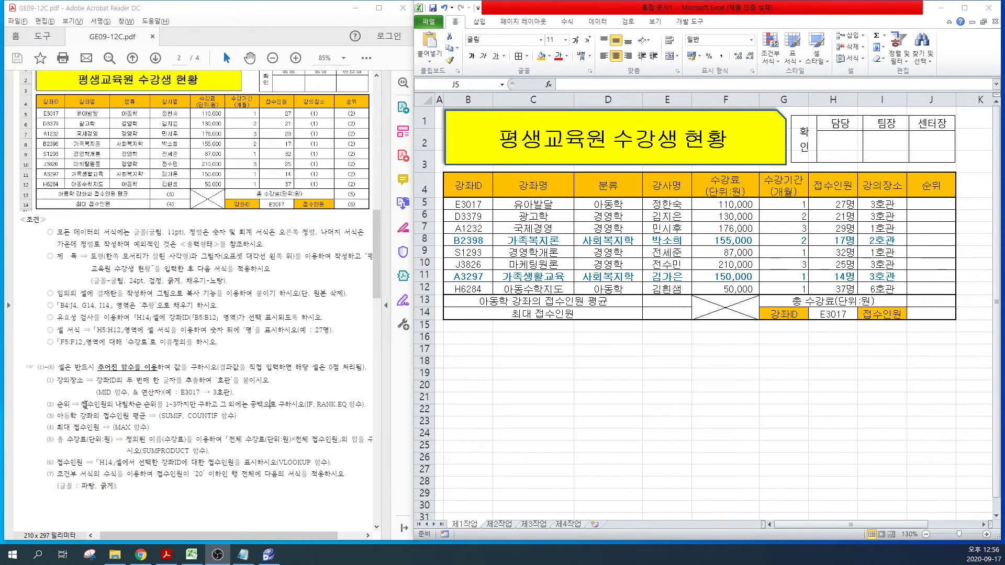
# Step: Highlight the 순위 ranking instruction in the task PDF, then return to Notepad
pyautogui.moveTo(87, 404); pyautogui.dragTo(226, 406)
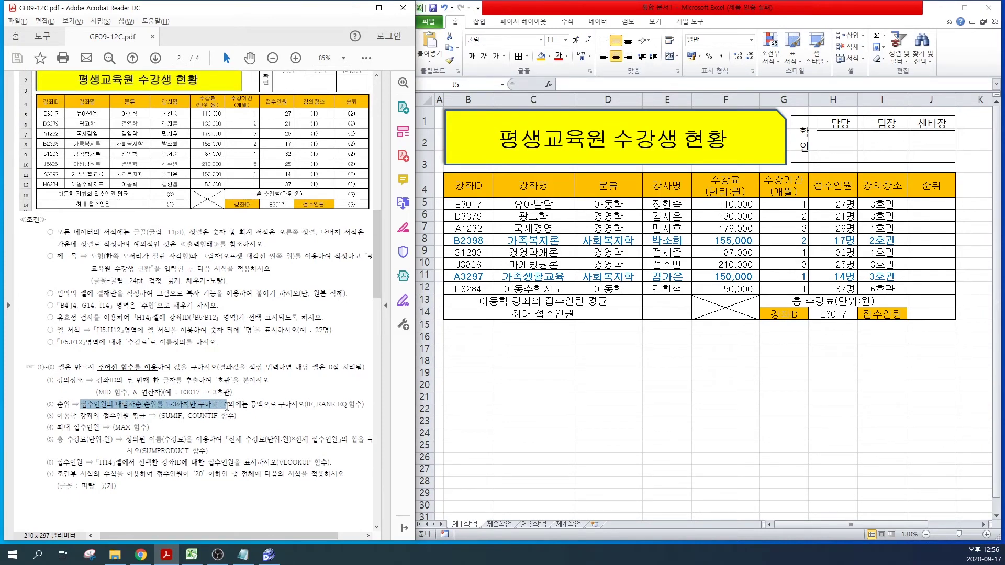
pyautogui.moveTo(226, 405); pyautogui.dragTo(287, 411)
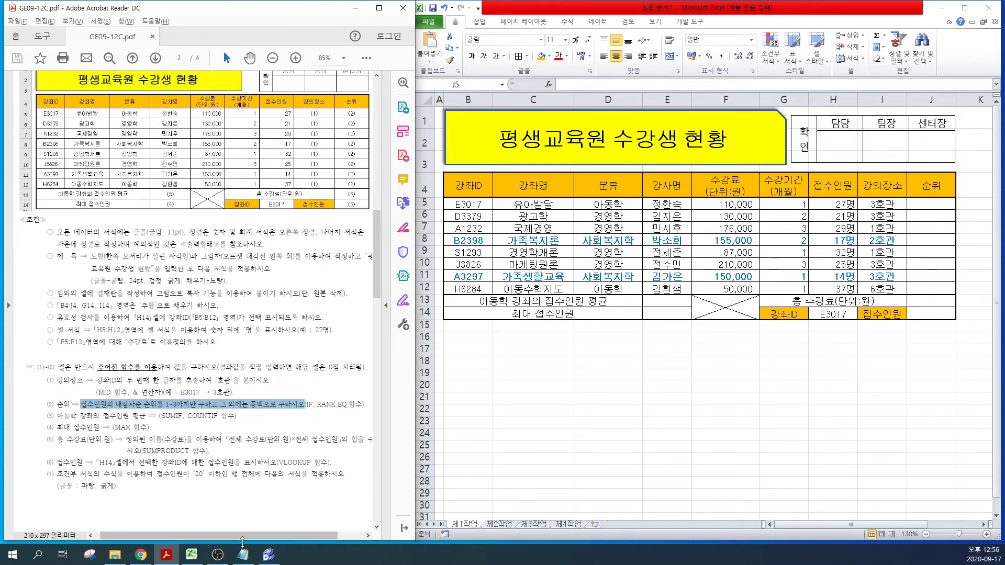
pyautogui.click(243, 559)
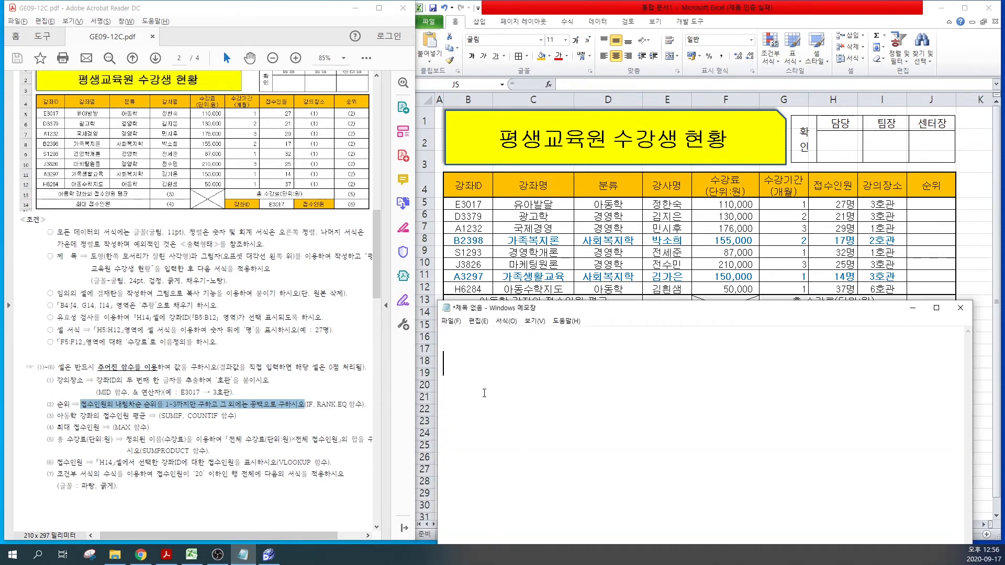
# Step: Note the IF syntax and =RANK.EQ(누구,어느범위) with the remark 큰 친구 1등
pyautogui.write('=')
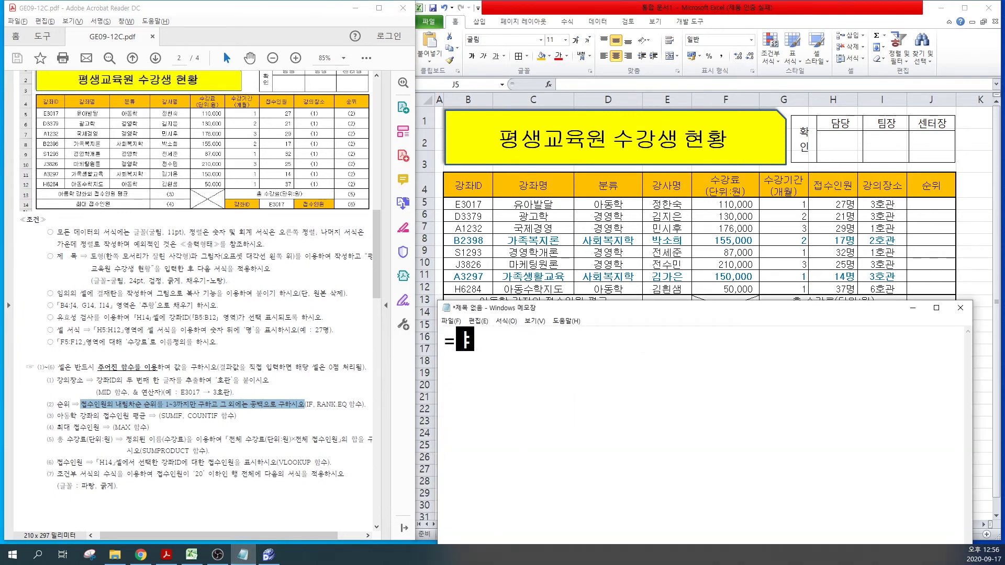
pyautogui.write('IF(조건')
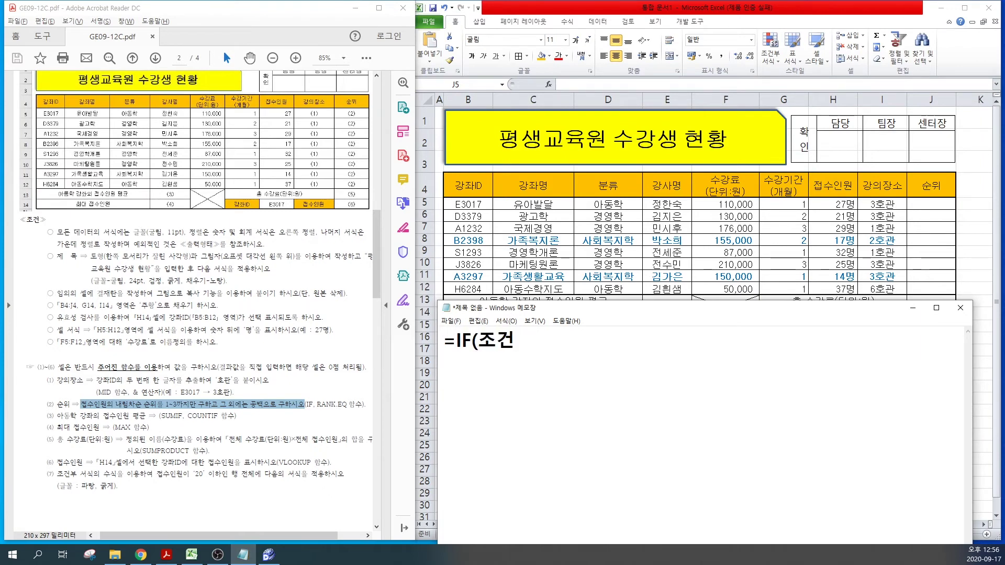
pyautogui.write(',차ㅁ,거')
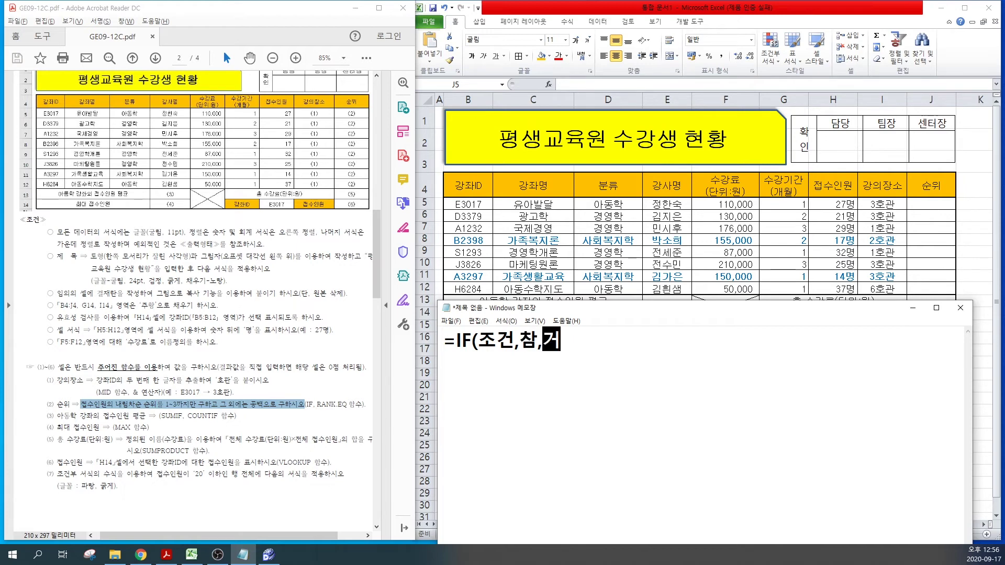
pyautogui.write('짓)')
pyautogui.press('Return')
pyautogui.write('=')
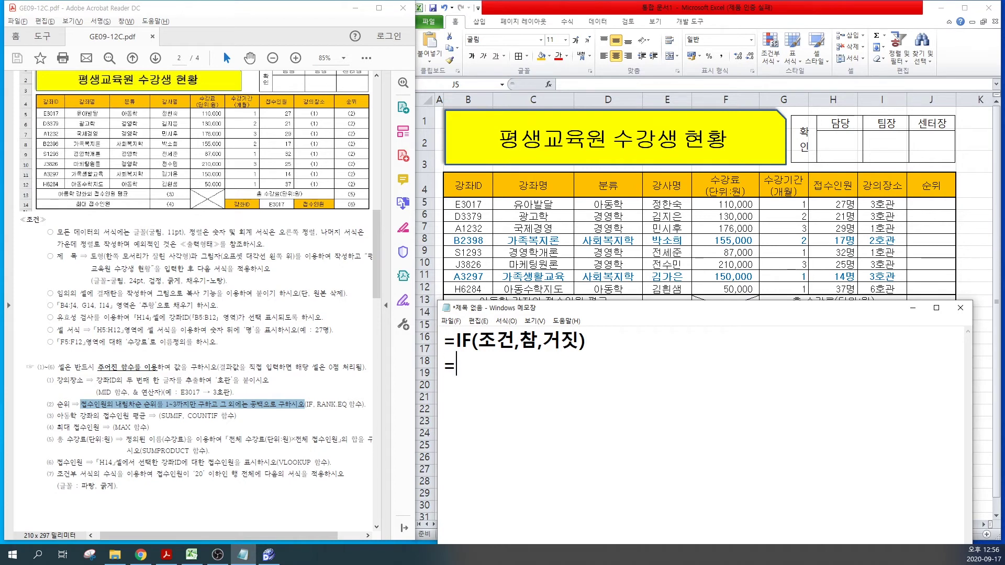
pyautogui.write('RANK.EQ(')
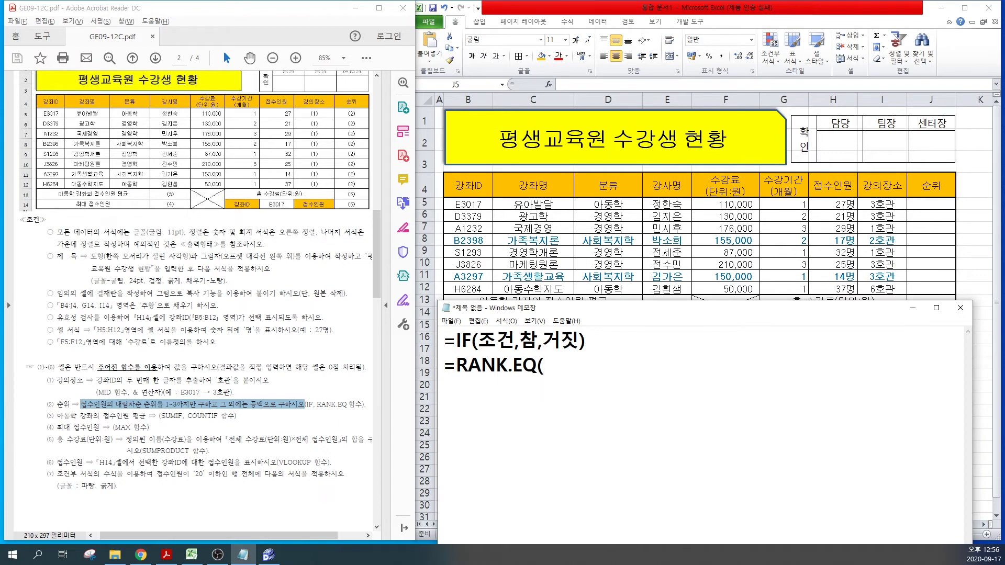
pyautogui.write('누구,')
pyautogui.write('어느범')
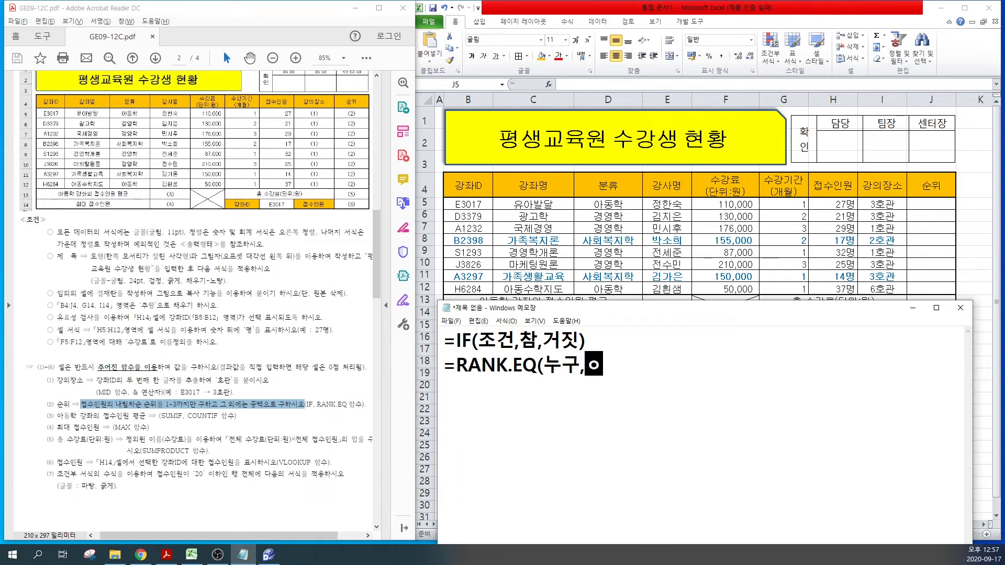
pyautogui.write('위')
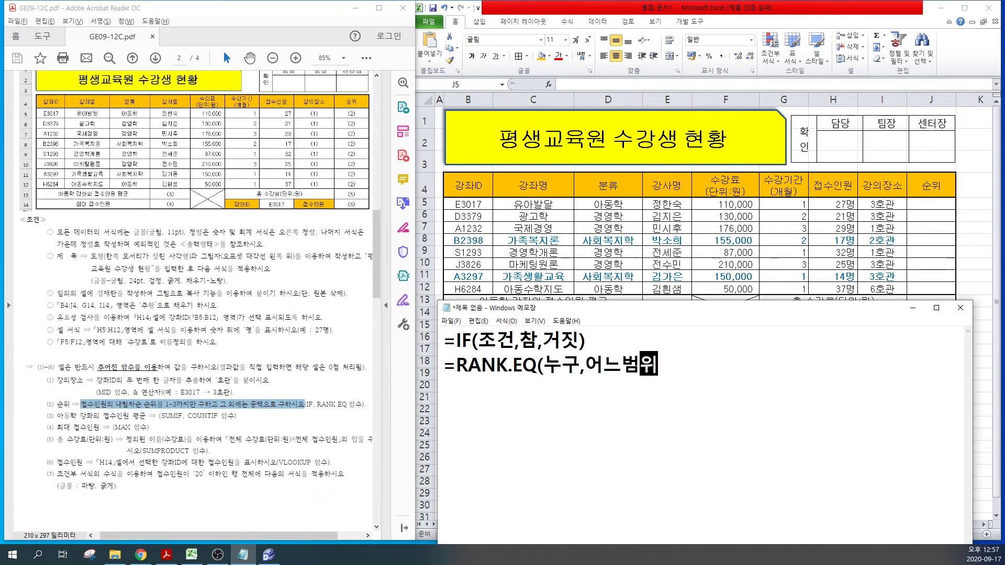
pyautogui.write(',')
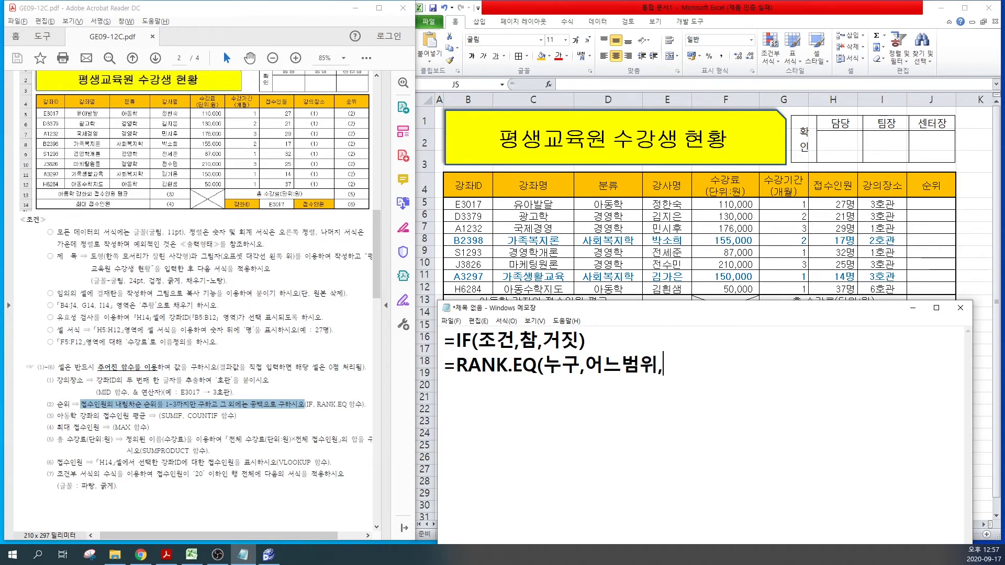
pyautogui.press('BackSpace')
pyautogui.write(')')
pyautogui.write('큰 치')
pyautogui.write('ㄴ구 1등')
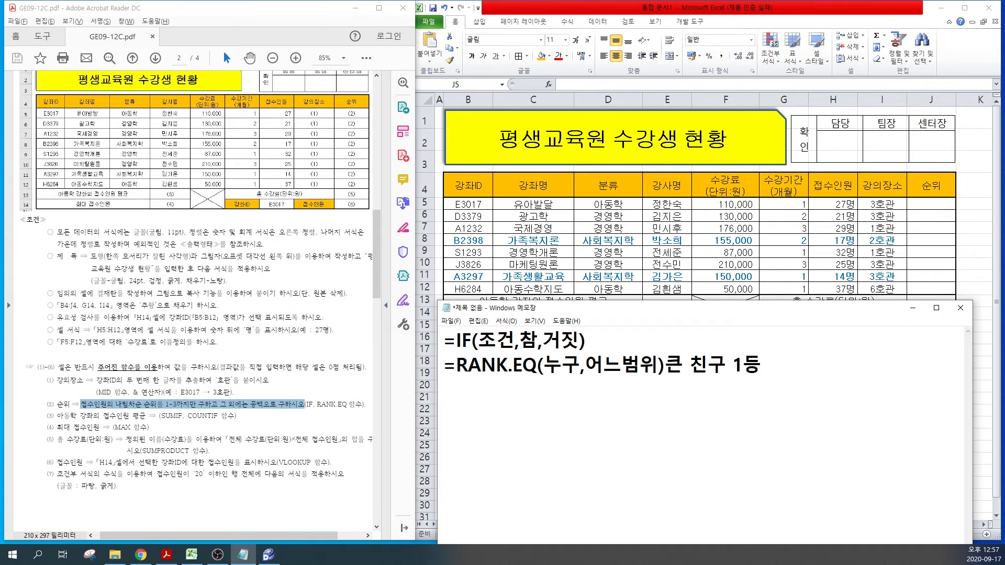
pyautogui.press('Return')
# Step: Duplicate the RANK.EQ note and add ,1 so it ranks the smallest (작은) first
pyautogui.moveTo(761, 366); pyautogui.dragTo(444, 366)
pyautogui.hotkey('ctrl', 'c')
pyautogui.click(445, 390)
pyautogui.hotkey('ctrl', 'v')
pyautogui.click(659, 390)
pyautogui.write(',1')
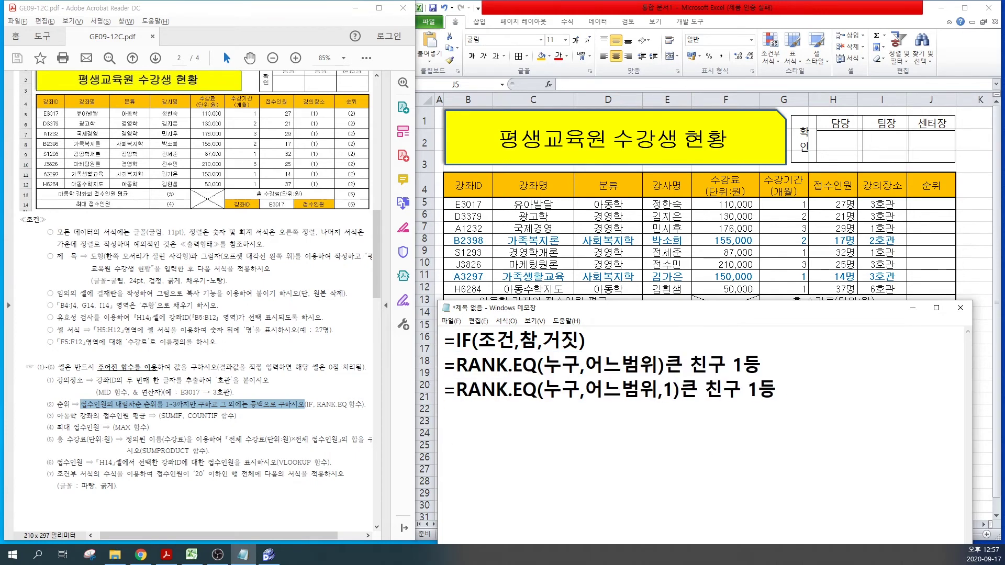
pyautogui.write('WKRDM')
pyautogui.press('BackSpace')
pyautogui.press('BackSpace')
pyautogui.press('BackSpace')
pyautogui.press('BackSpace')
pyautogui.press('BackSpace')
pyautogui.press('Hangul')
pyautogui.write('작은')
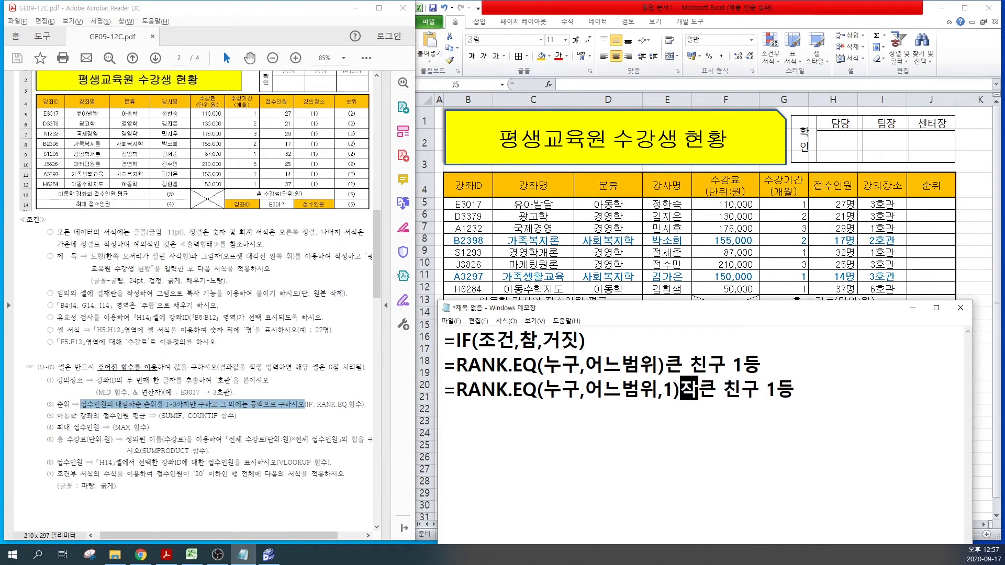
pyautogui.press('Delete')
pyautogui.press('End')
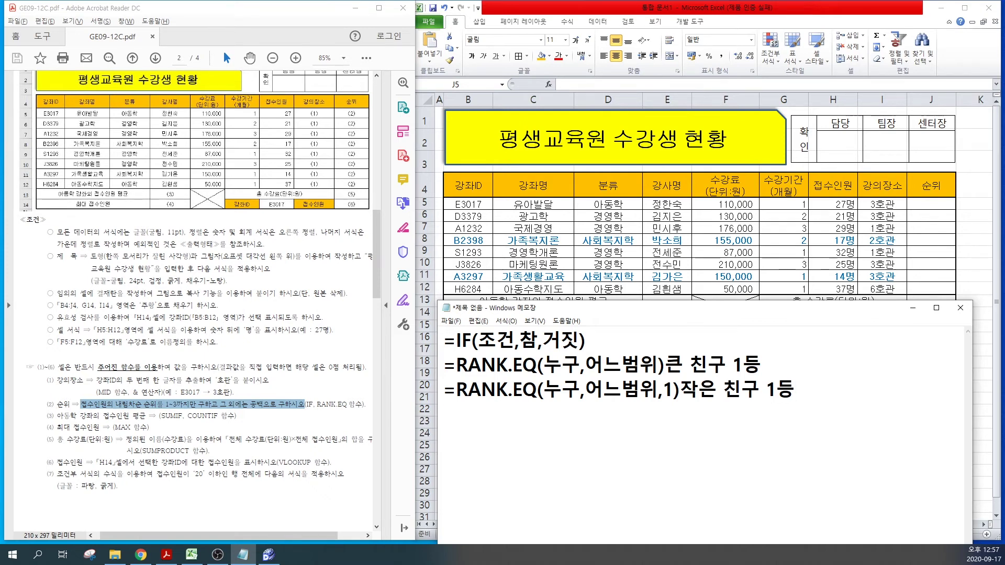
# Step: Add the examples 오름차순 1,2,3,4 and 내림차순 4,3,2,1, highlighting the key notes
pyautogui.write('오름')
pyautogui.write('차순 ')
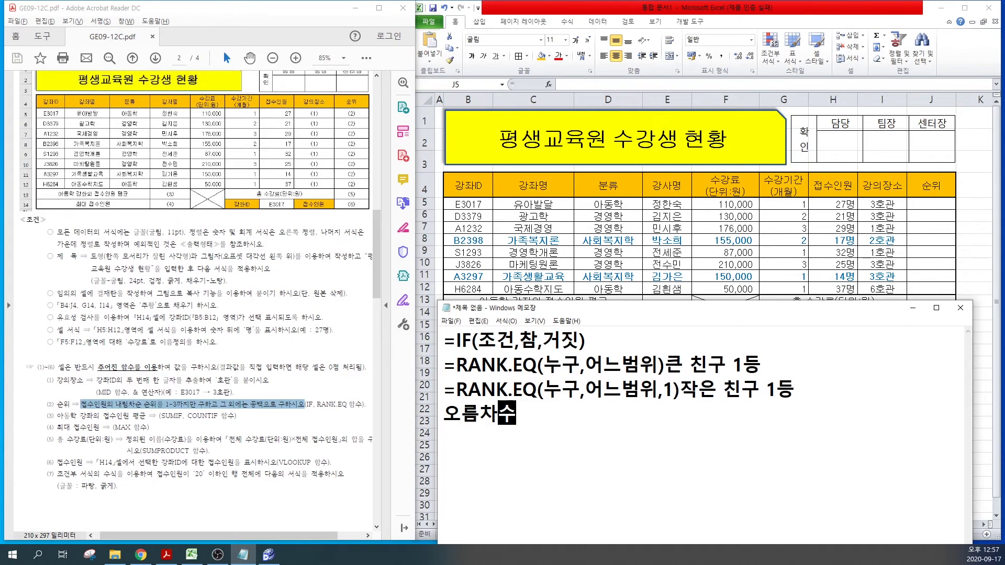
pyautogui.write('1,2,3,4')
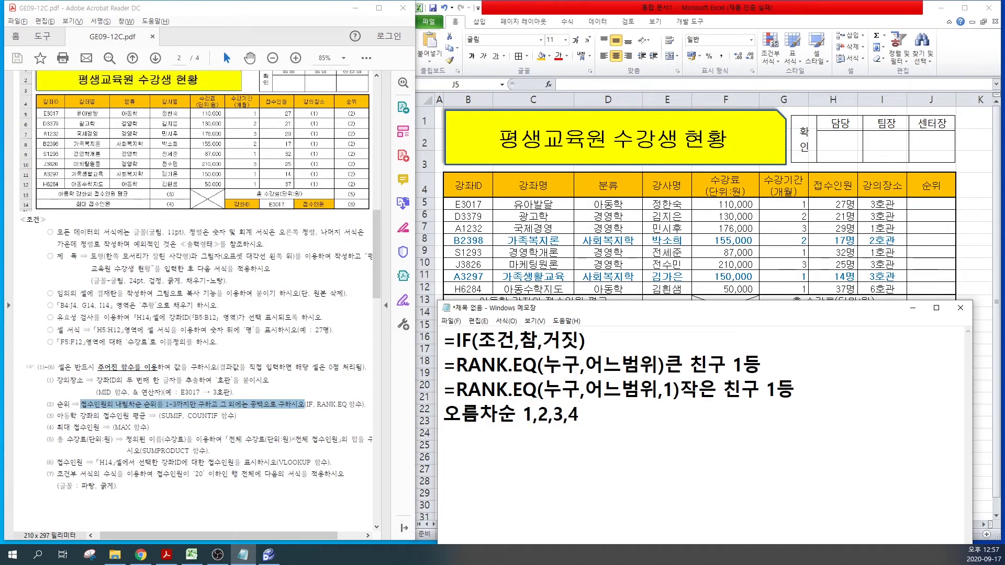
pyautogui.press('Return')
pyautogui.write('내림차순 ')
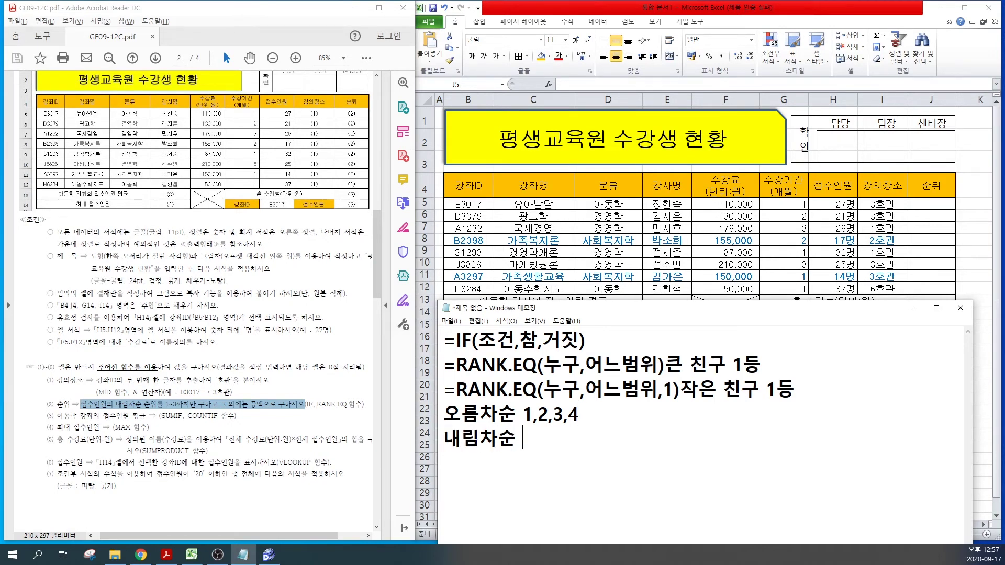
pyautogui.write('4,3,2,1')
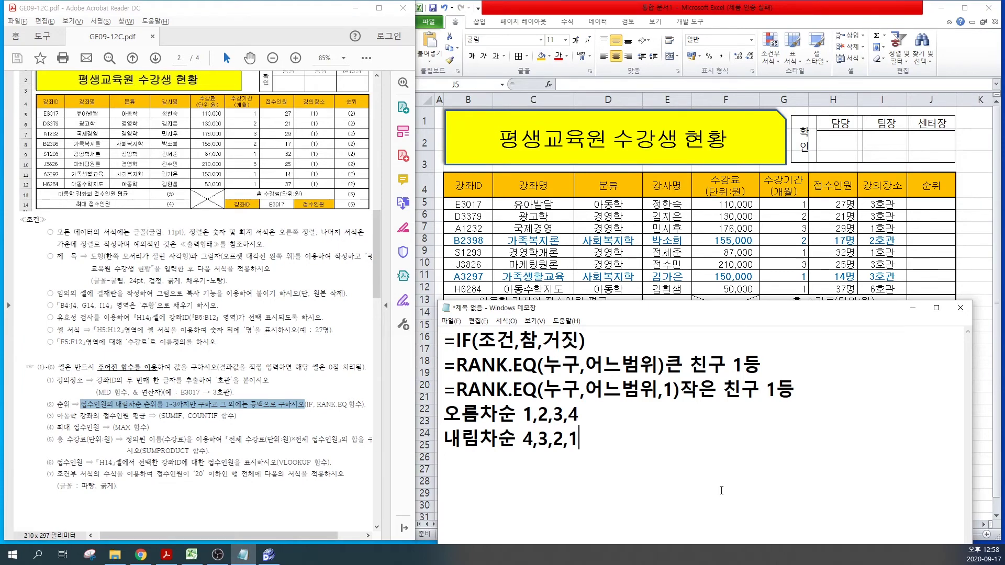
pyautogui.moveTo(444, 440); pyautogui.dragTo(564, 446)
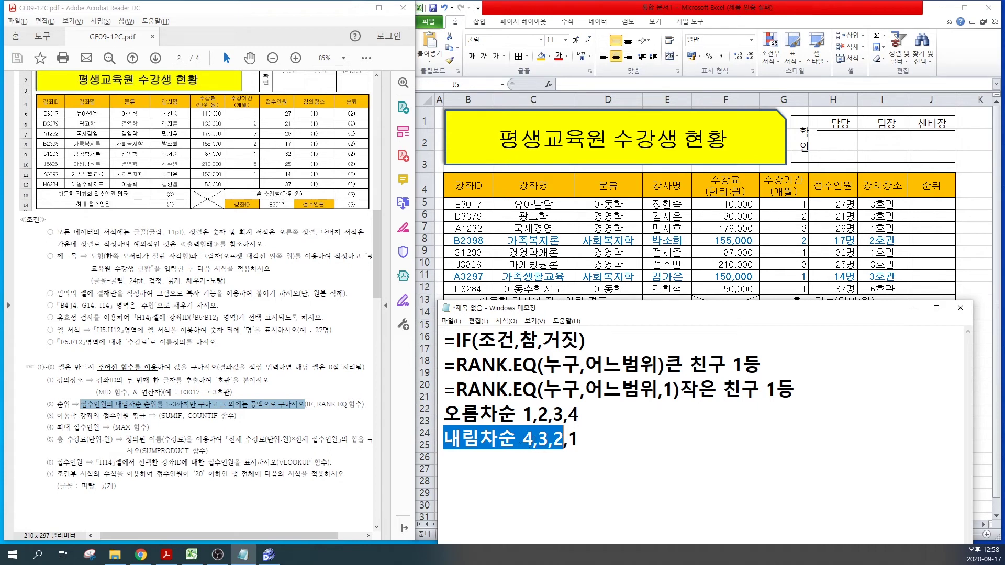
pyautogui.click(591, 440)
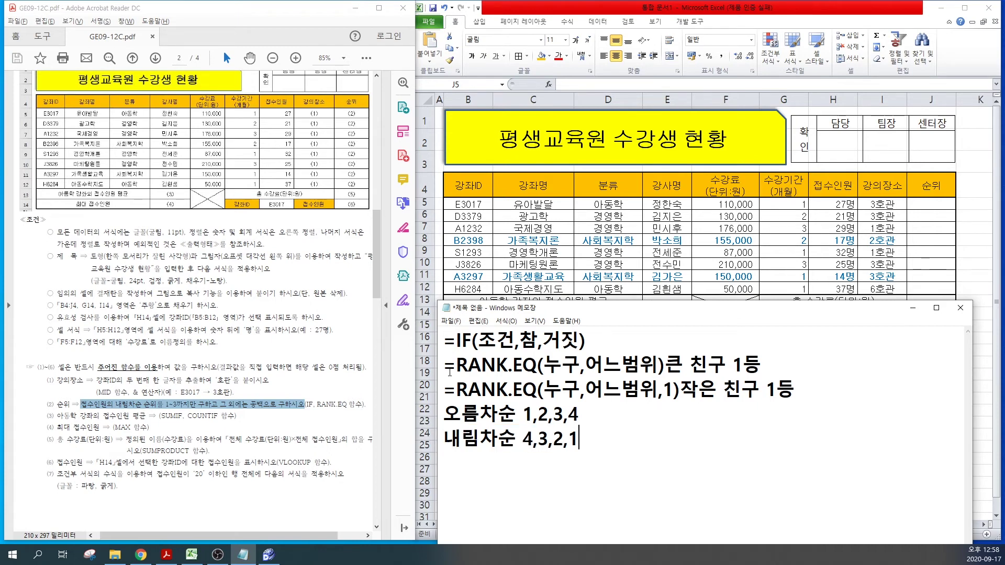
pyautogui.moveTo(446, 368); pyautogui.dragTo(761, 366)
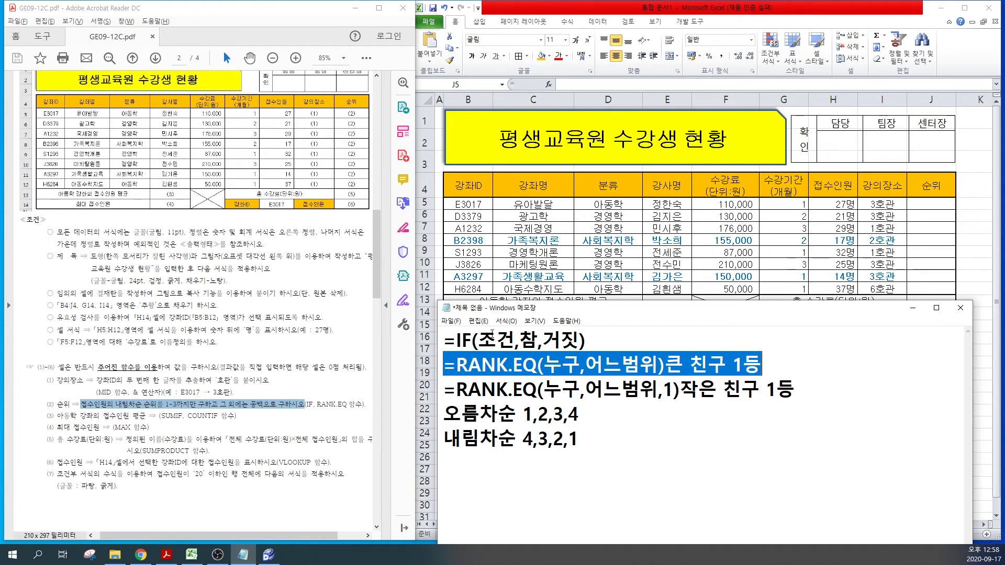
# Step: Replace the extra rank notes with the start of the formula =IF(RANK.EQ(H5,H5:H12)<=3,
pyautogui.moveTo(445, 389); pyautogui.dragTo(590, 447)
pyautogui.press('Delete')
pyautogui.write('=IF(')
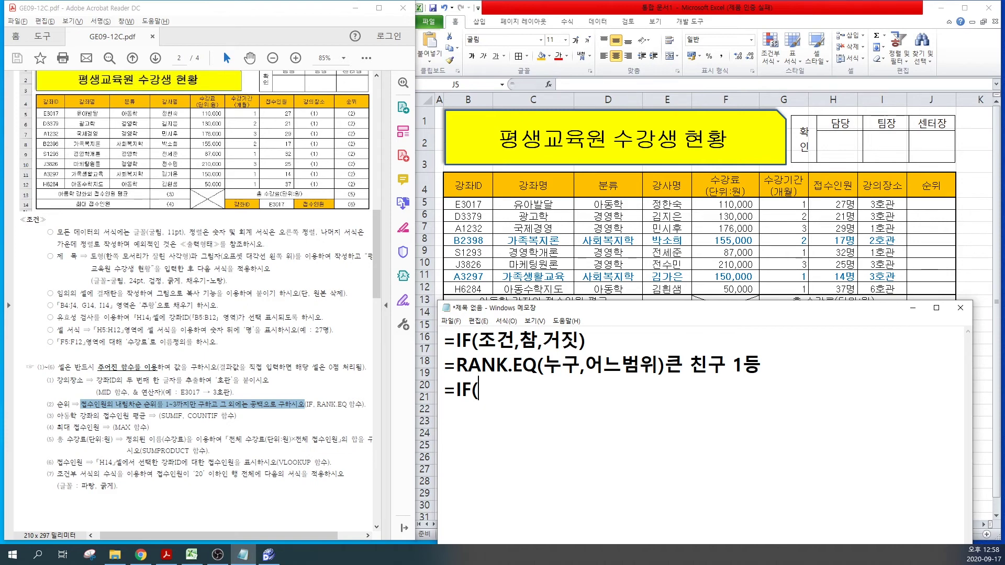
pyautogui.write('RANK.EQ(')
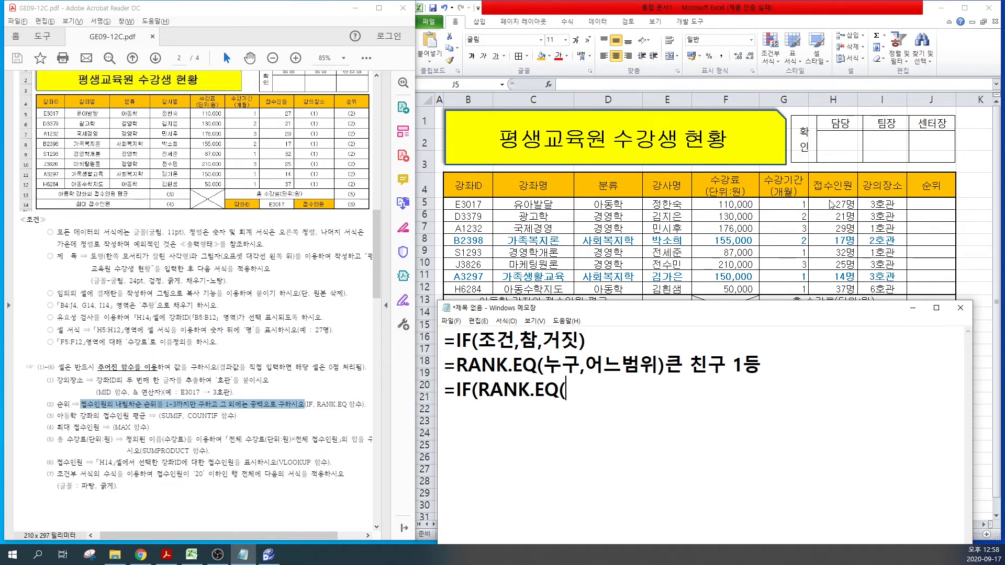
pyautogui.write('H5,')
pyautogui.write('H5:')
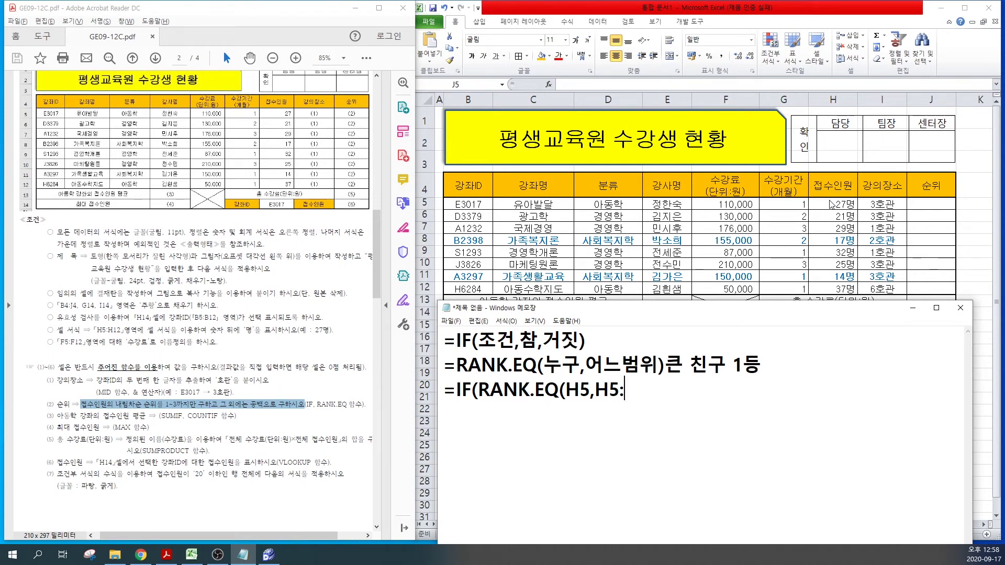
pyautogui.write('H12')
pyautogui.write(')')
pyautogui.write('<=')
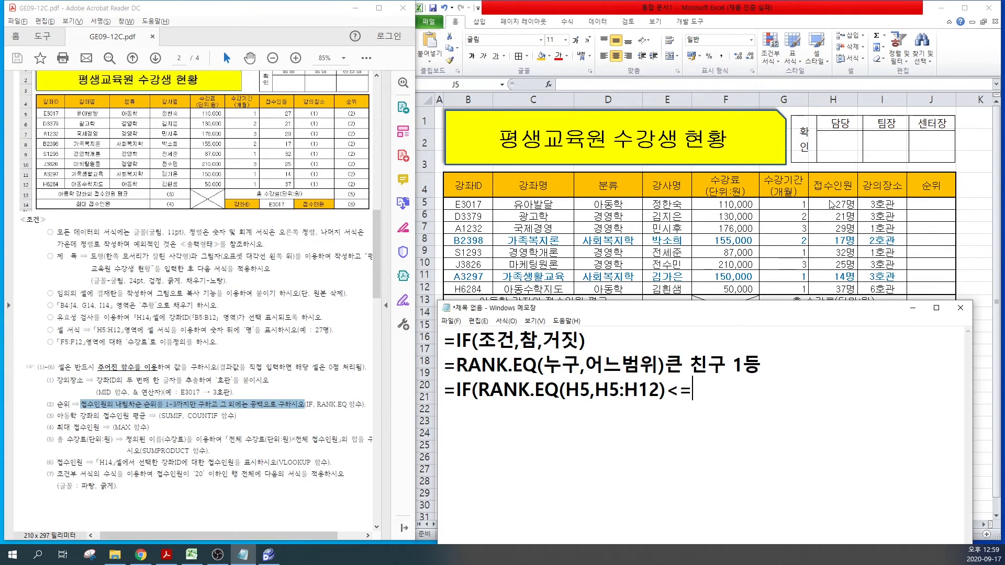
pyautogui.write('3,')
# Step: Reuse RANK.EQ(H5,H5:H12) as the true result and close the formula with ,"")
pyautogui.moveTo(478, 389); pyautogui.dragTo(665, 389)
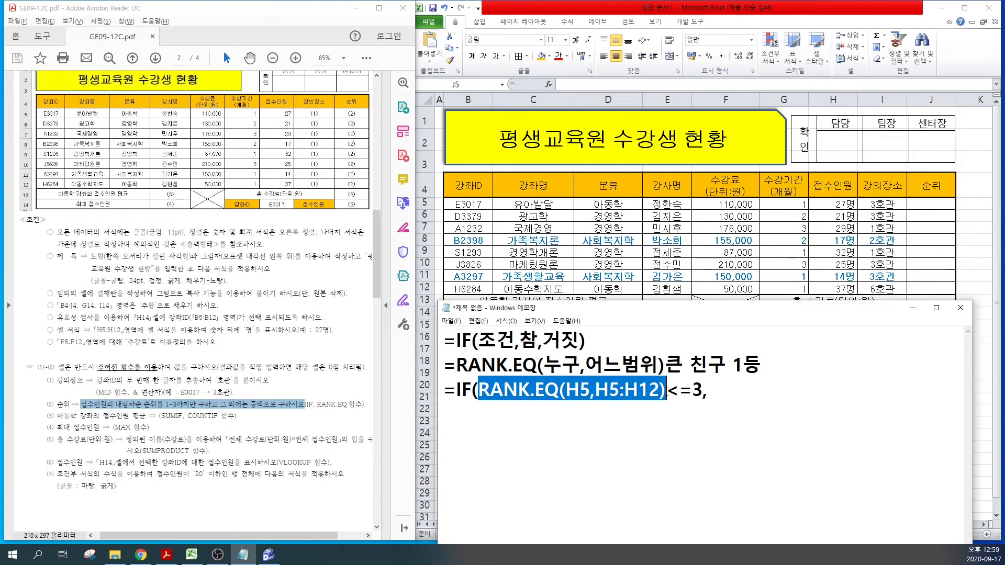
pyautogui.hotkey('ctrl', 'c')
pyautogui.click(722, 396)
pyautogui.hotkey('ctrl', 'v')
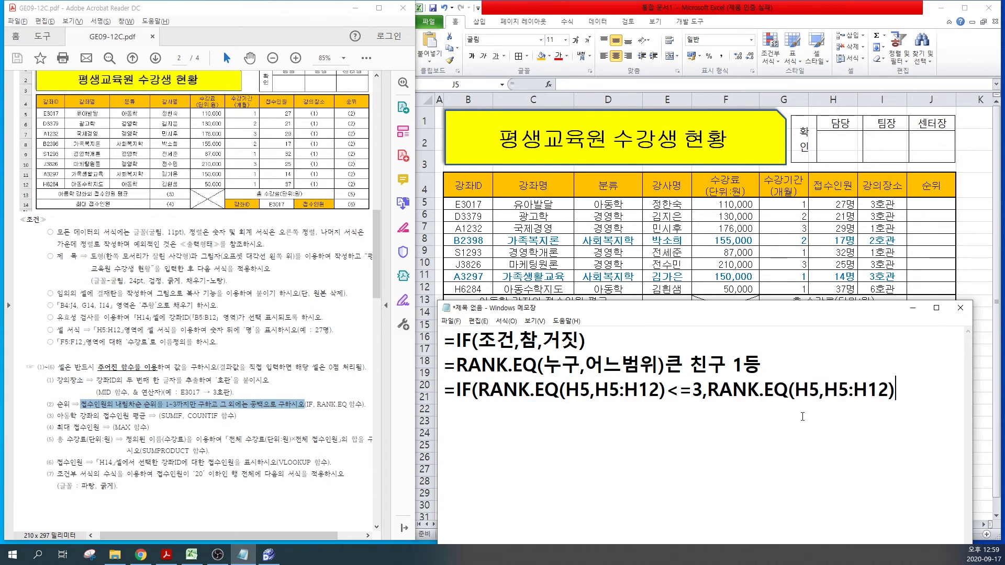
pyautogui.write(',""')
pyautogui.moveTo(486, 394); pyautogui.dragTo(896, 393)
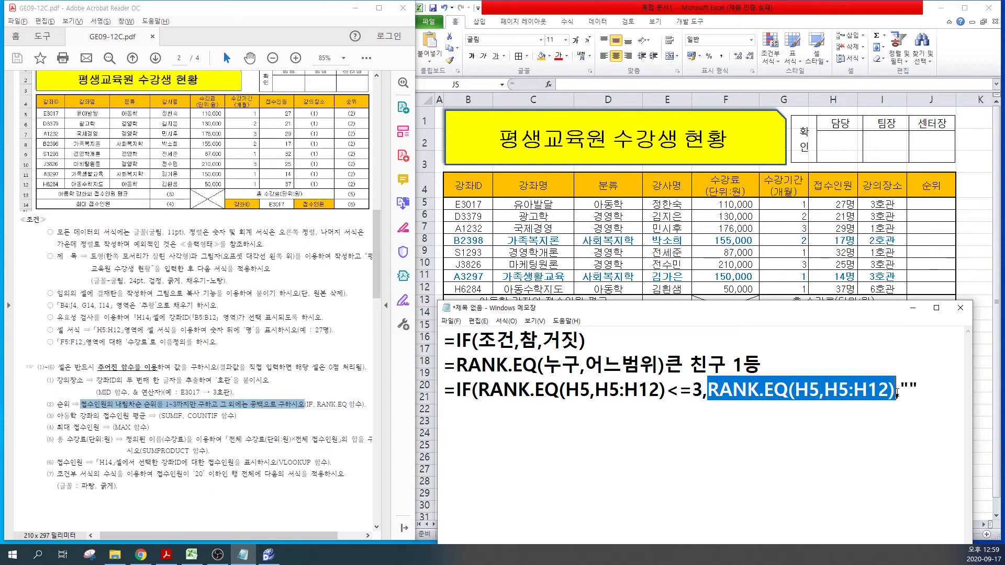
pyautogui.click(475, 390)
pyautogui.click(925, 392)
pyautogui.write(')')
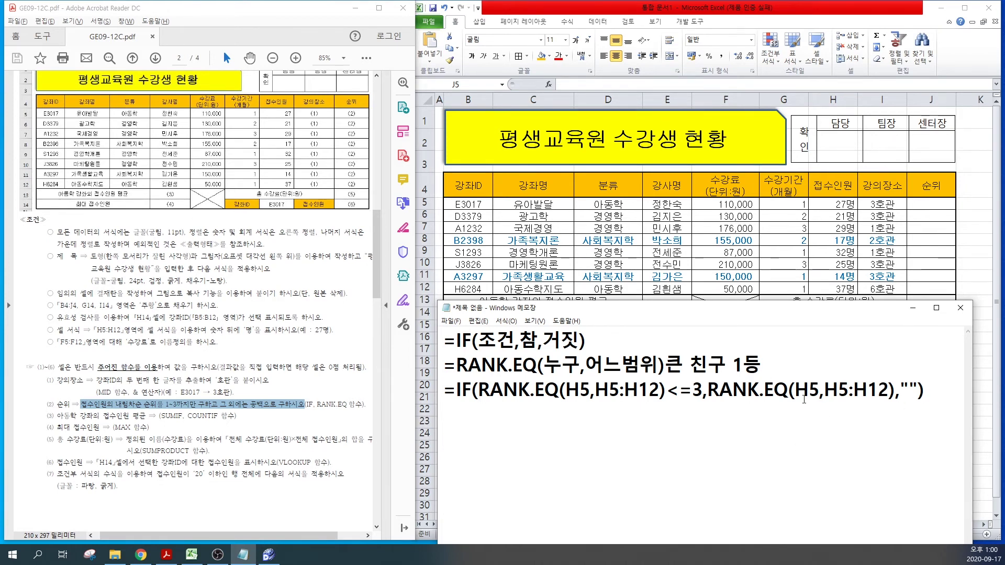
# Step: In J5, start the formula =IF(RANK.EQ(H5,$H$5:$H$12)<=3, with an absolute range
pyautogui.click(926, 207)
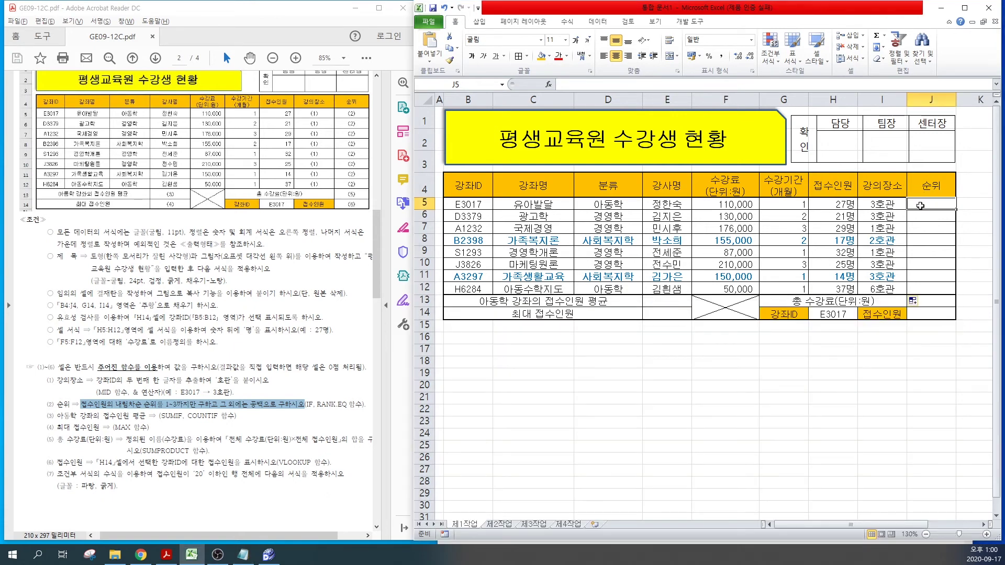
pyautogui.write('=IF(R')
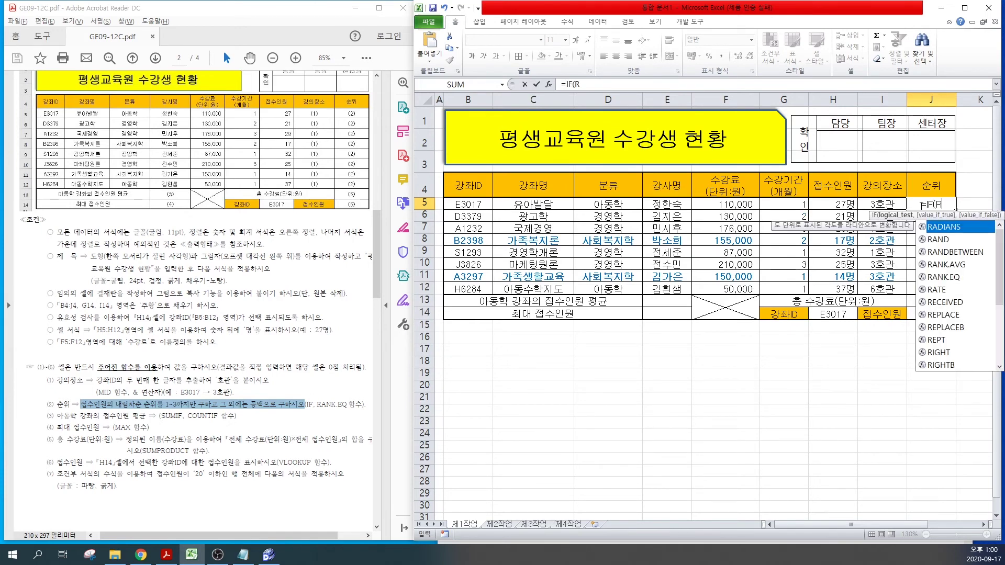
pyautogui.doubleClick(940, 277)
pyautogui.click(817, 204)
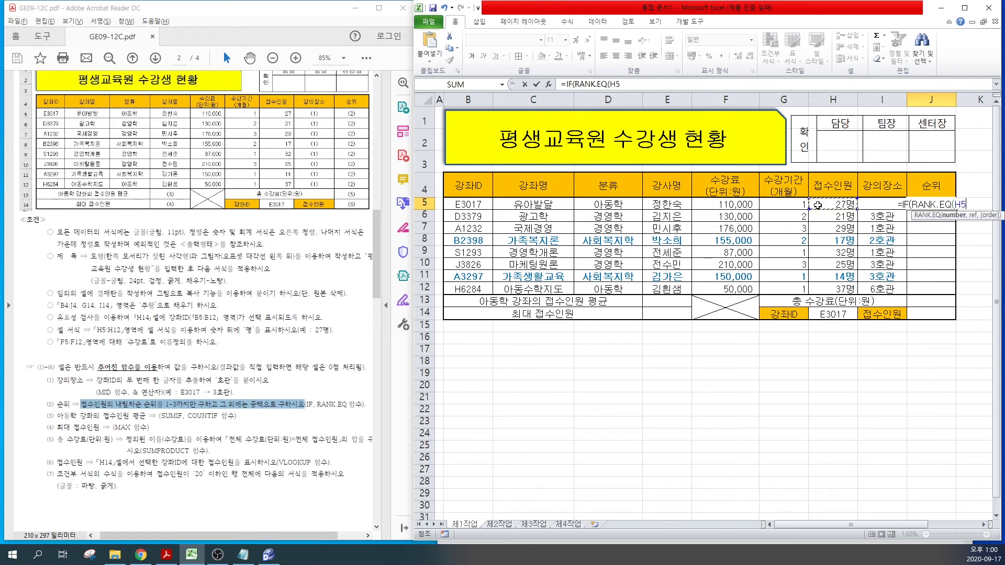
pyautogui.write(',')
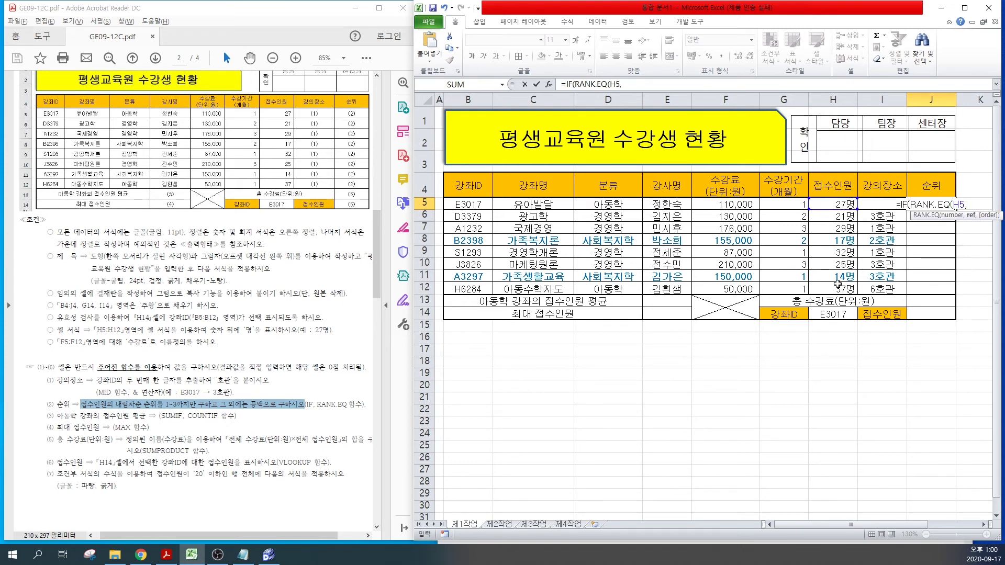
pyautogui.moveTo(837, 287); pyautogui.dragTo(837, 208)
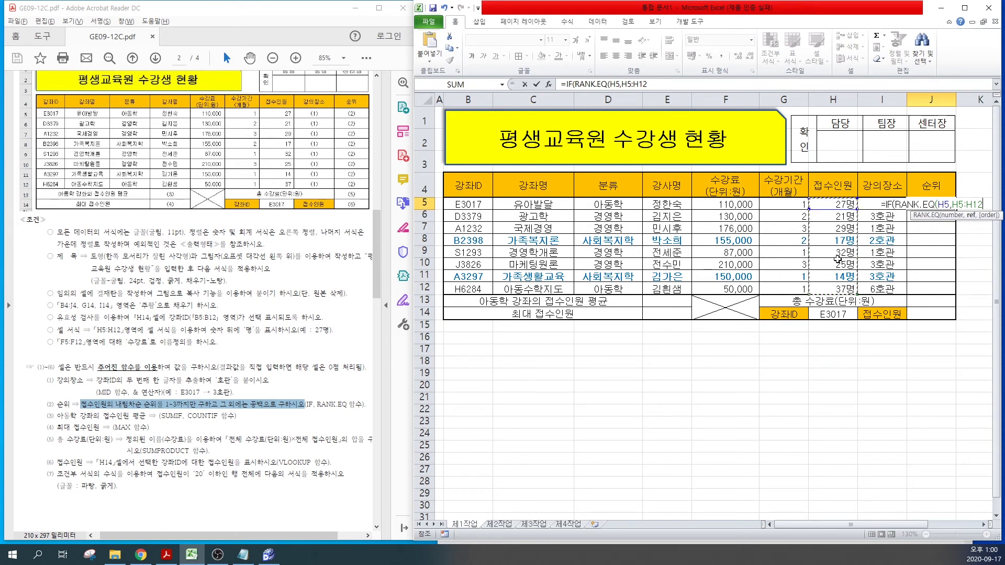
pyautogui.press('F4')
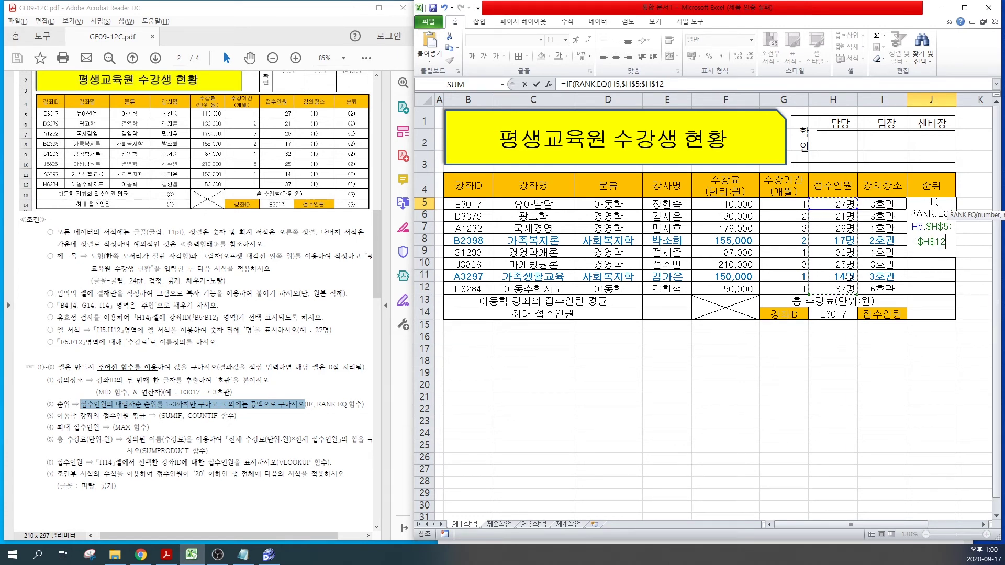
pyautogui.write(')')
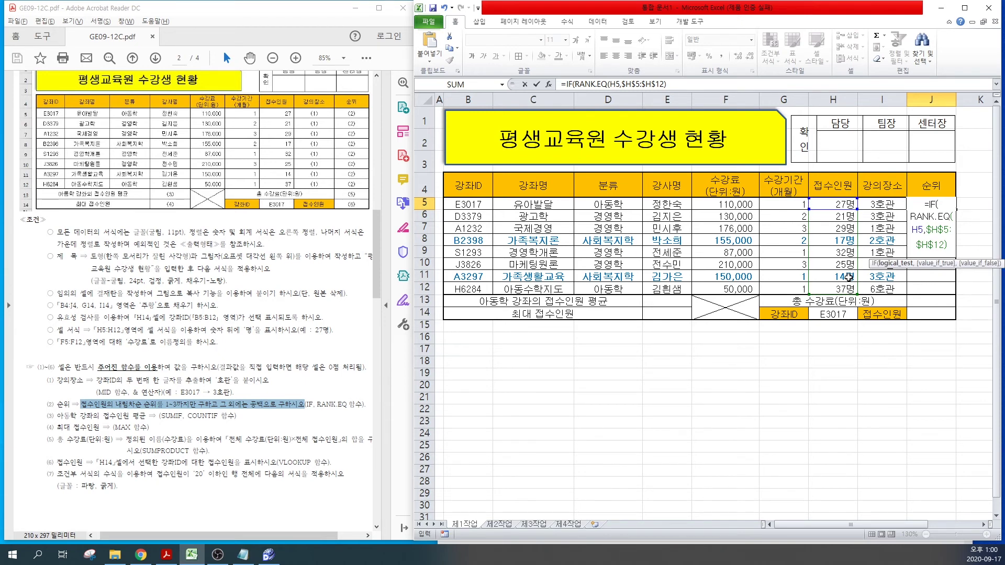
pyautogui.write('<=3')
pyautogui.write(',')
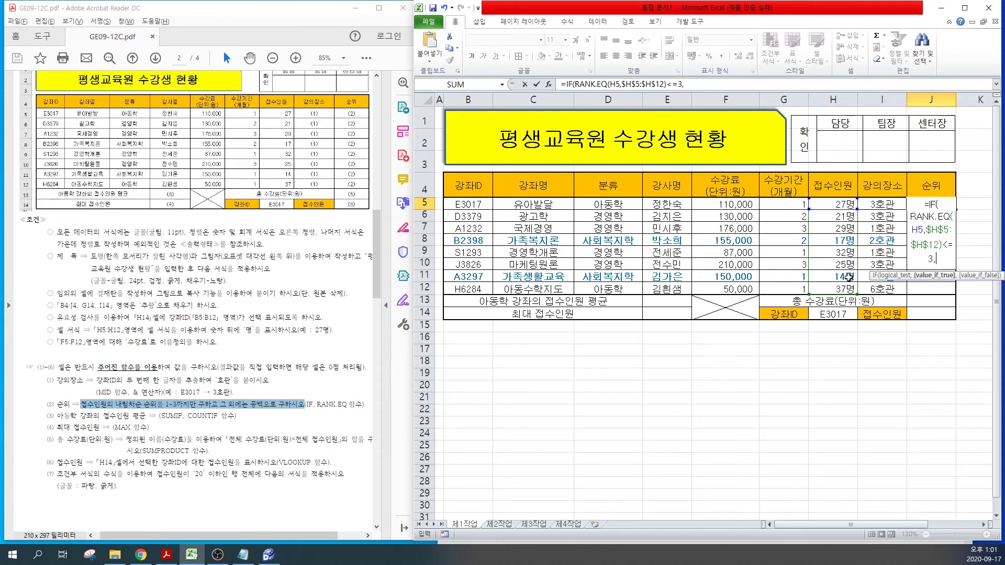
# Step: Add RANK.EQ(H5,$H$5:$H$12) as the true result and "" otherwise, then commit J5
pyautogui.click(572, 85)
pyautogui.click(576, 84)
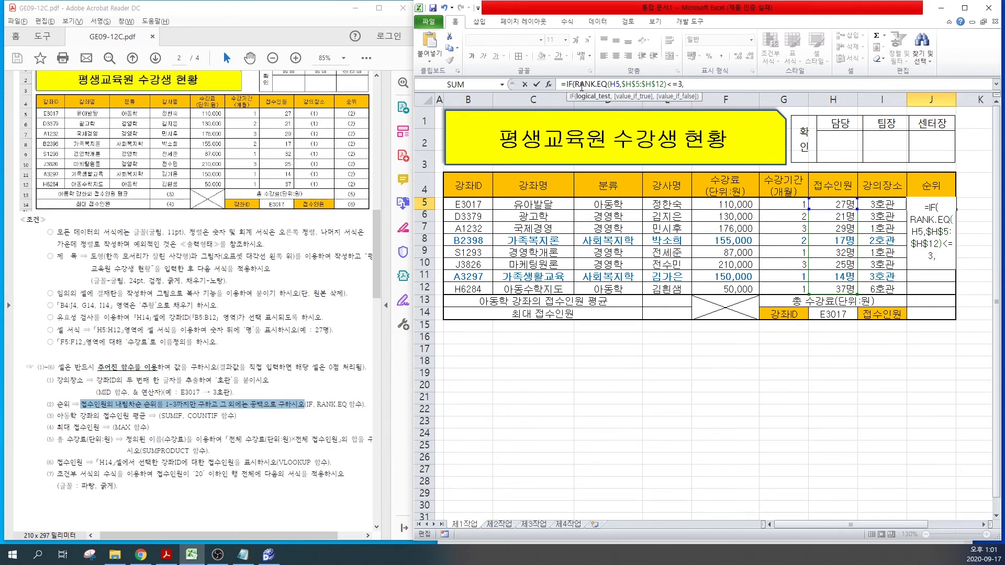
pyautogui.moveTo(576, 85); pyautogui.dragTo(667, 89)
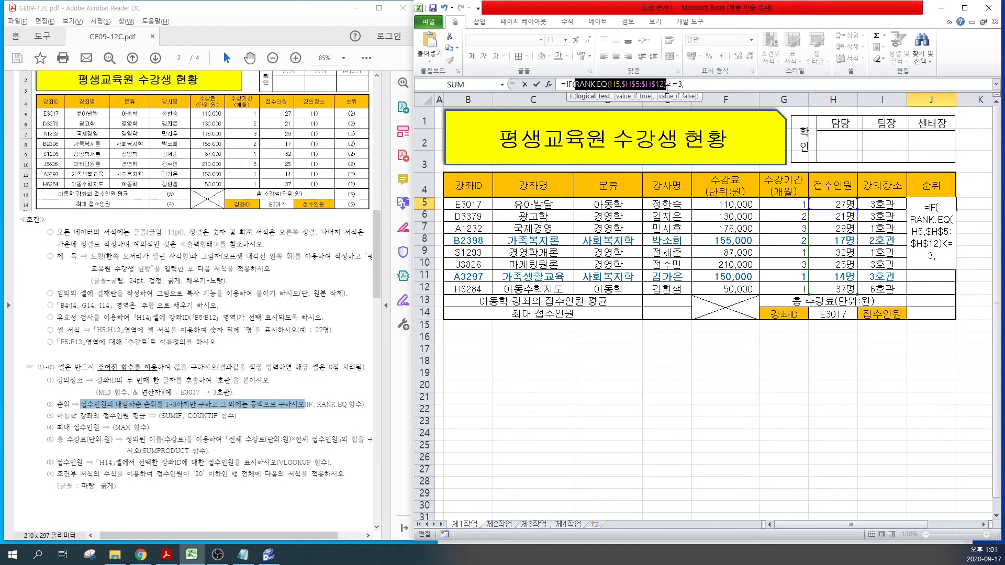
pyautogui.hotkey('ctrl', 'c')
pyautogui.click(696, 85)
pyautogui.hotkey('ctrl', 'v')
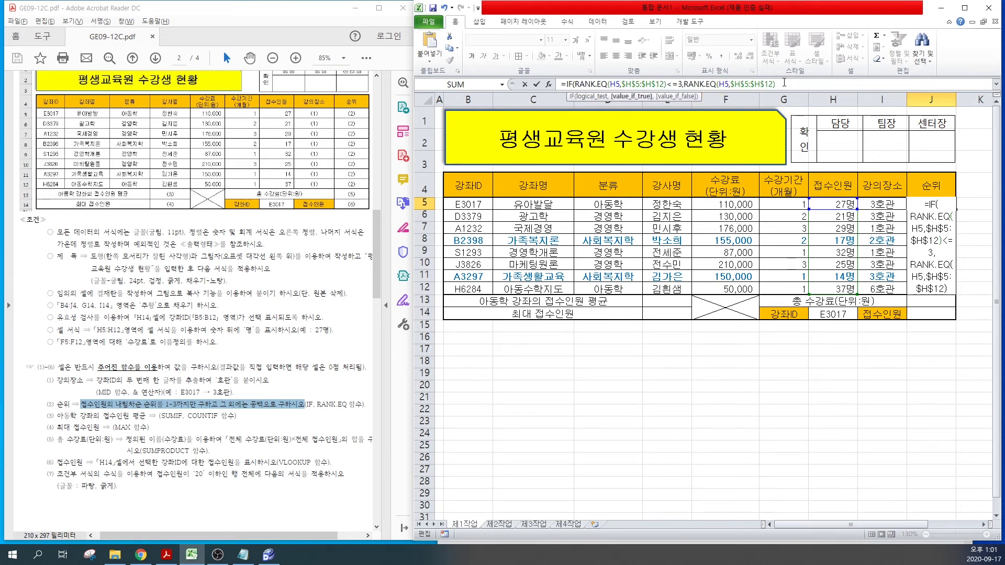
pyautogui.write(',')
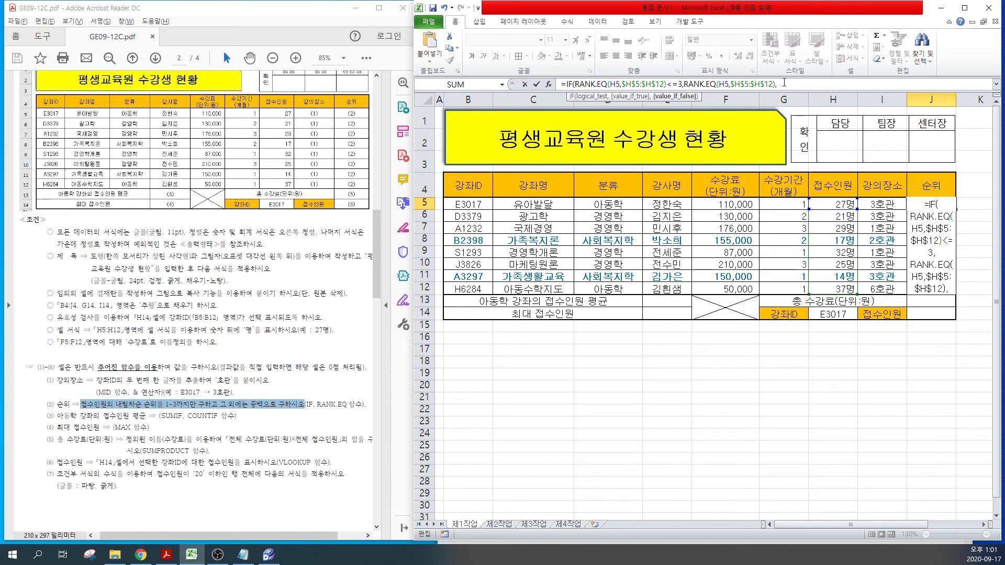
pyautogui.write('""')
pyautogui.write(')')
pyautogui.press('Return')
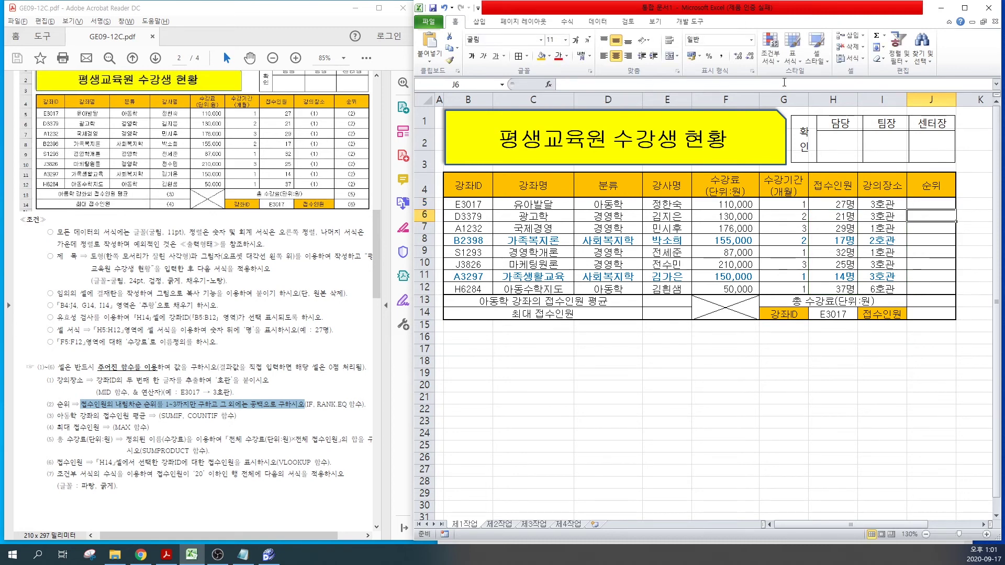
# Step: Fill J5's rank formula to J12 without formatting, showing ranks 3, 2, 1, then open blank Notepad
pyautogui.click(936, 205)
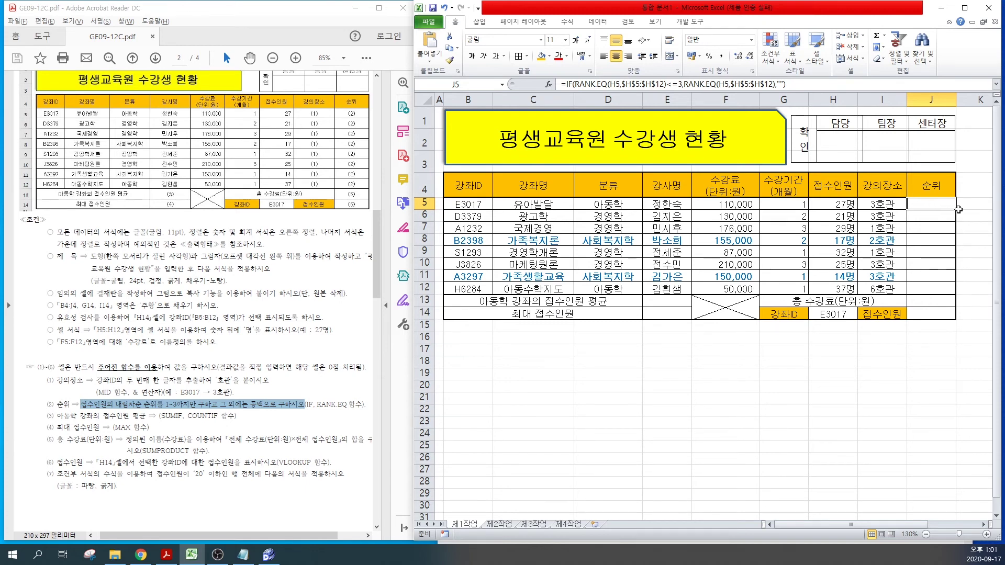
pyautogui.click(957, 210)
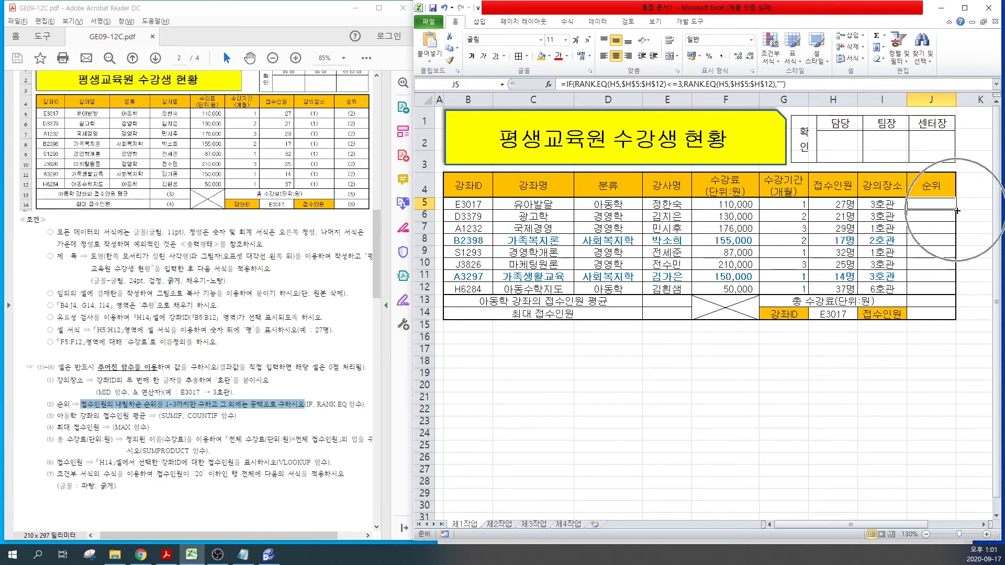
pyautogui.moveTo(956, 210); pyautogui.dragTo(954, 291)
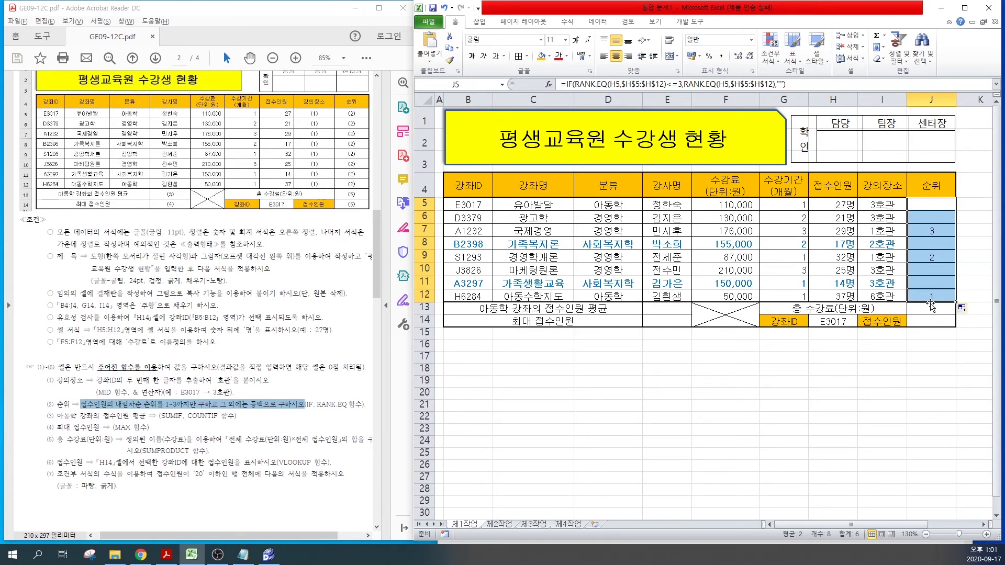
pyautogui.click(962, 308)
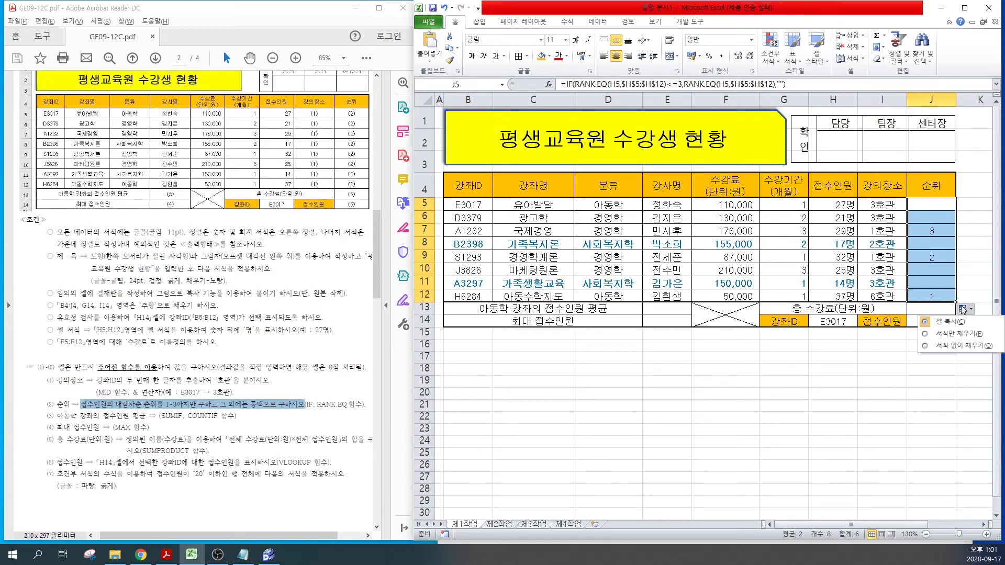
pyautogui.click(961, 345)
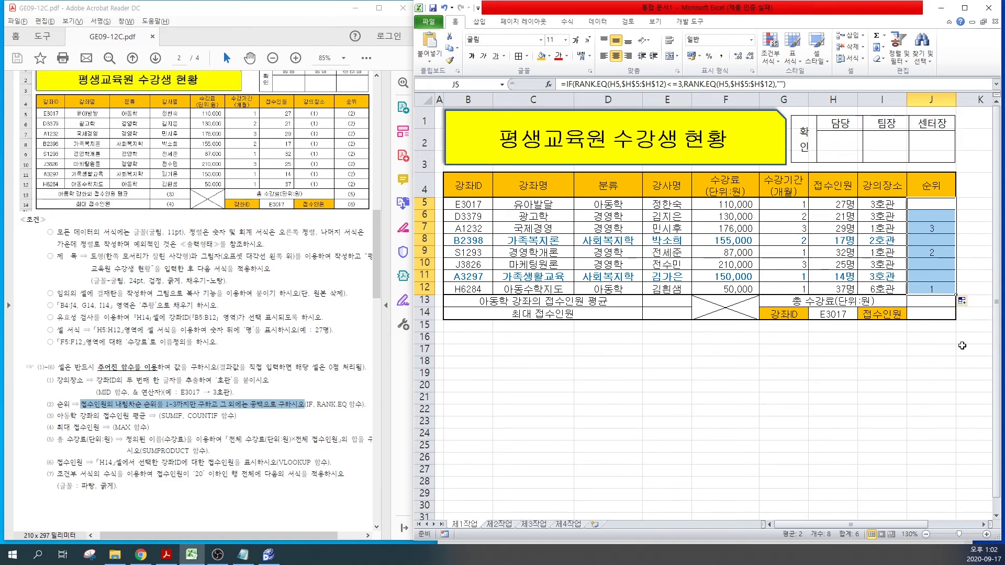
pyautogui.click(827, 340)
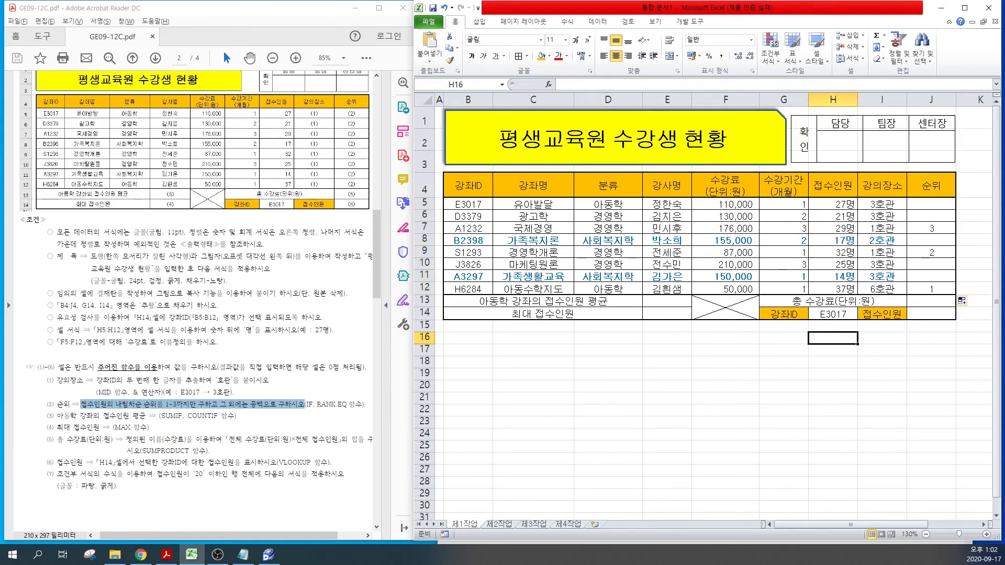
pyautogui.click(190, 416)
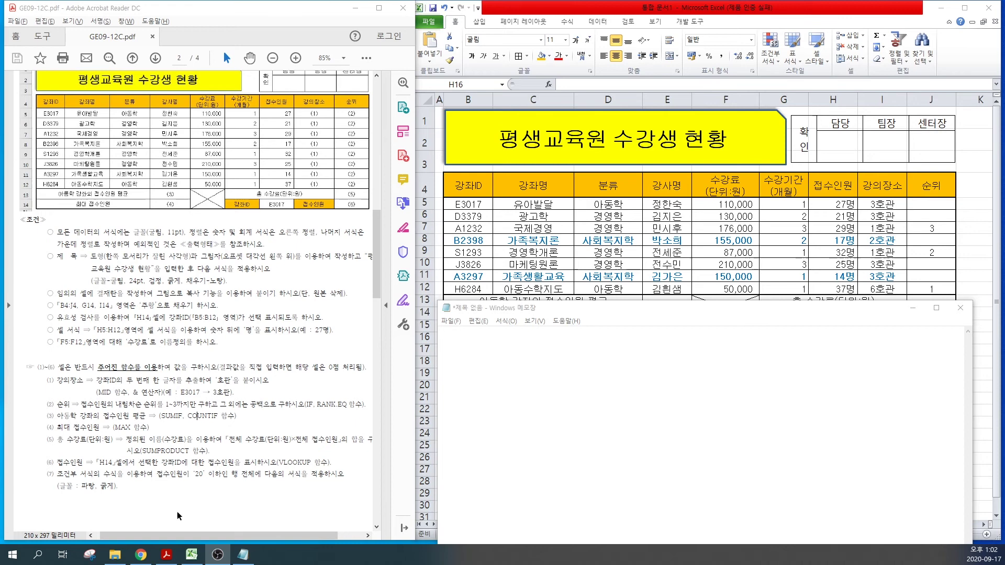
pyautogui.click(476, 363)
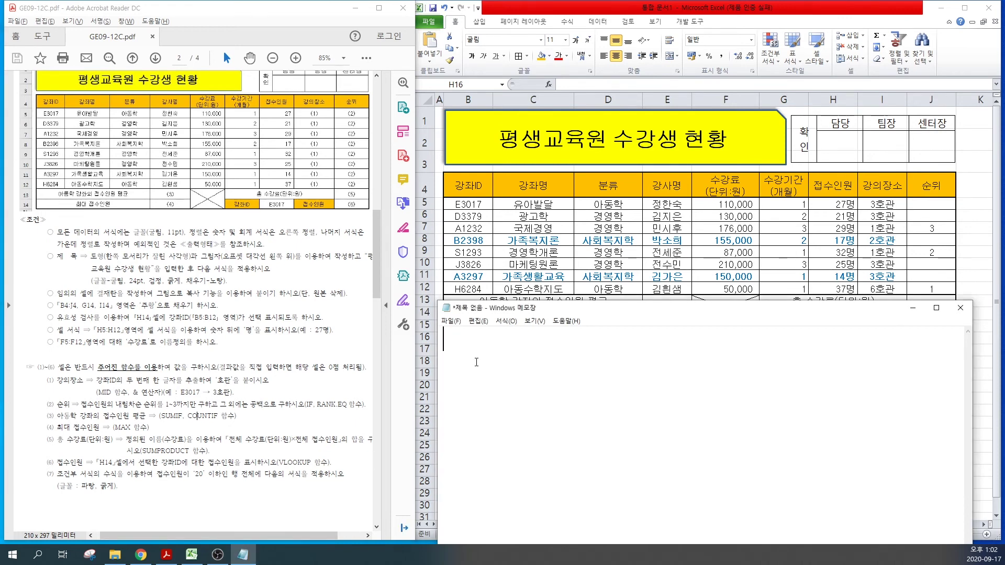
# Step: Write the averaging notes 평균=합계/개수 and AV=SU/CO in Notepad
pyautogui.write('VUD')
pyautogui.press('BackSpace')
pyautogui.press('BackSpace')
pyautogui.press('BackSpace')
pyautogui.write('평균')
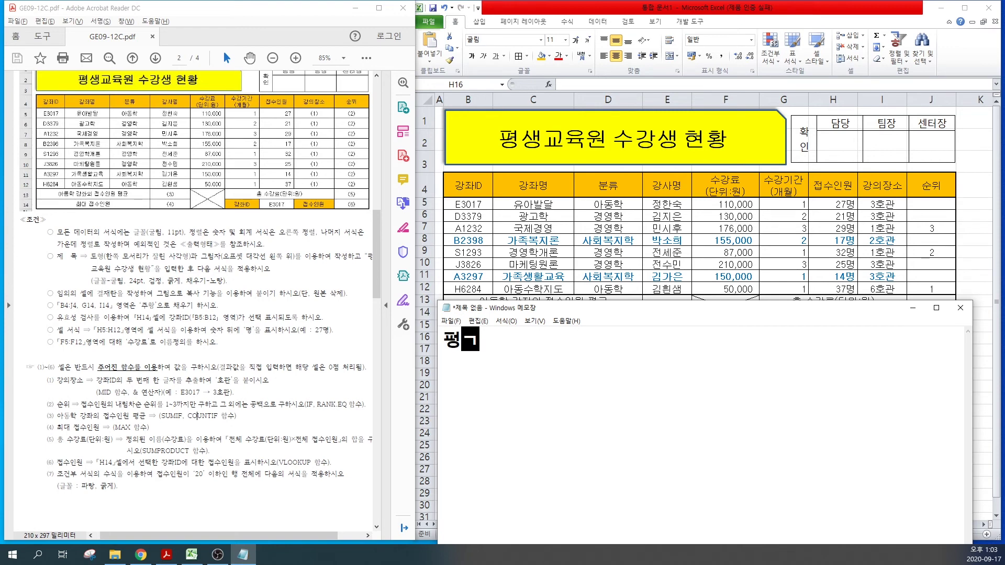
pyautogui.write('=합겨')
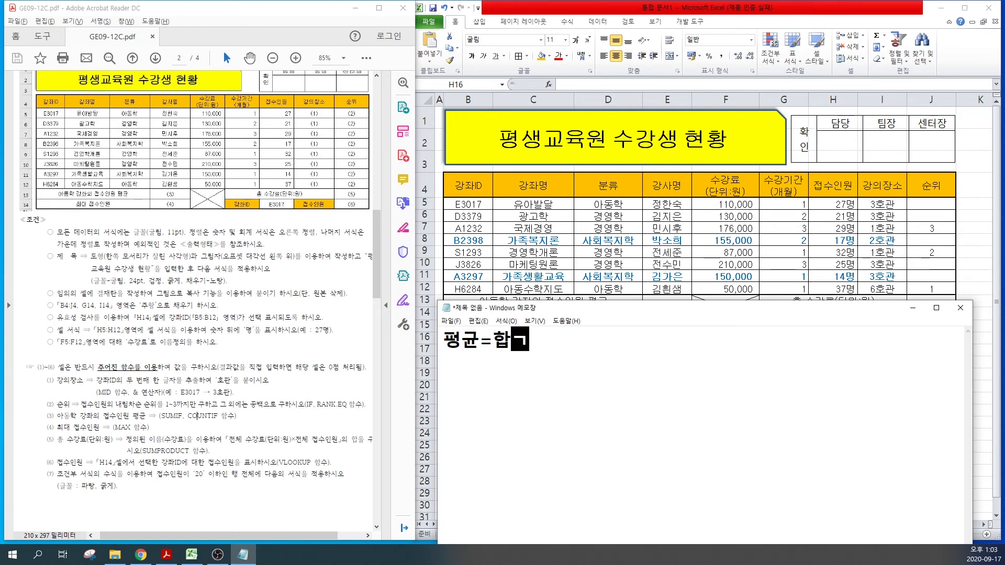
pyautogui.press('BackSpace')
pyautogui.write('계/')
pyautogui.write('개수')
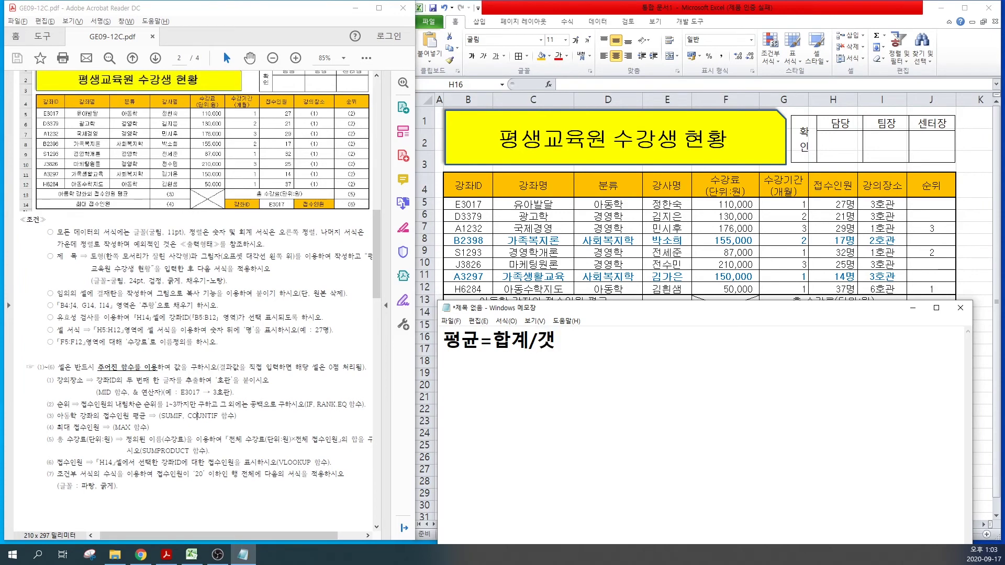
pyautogui.press('Return')
pyautogui.write('AV')
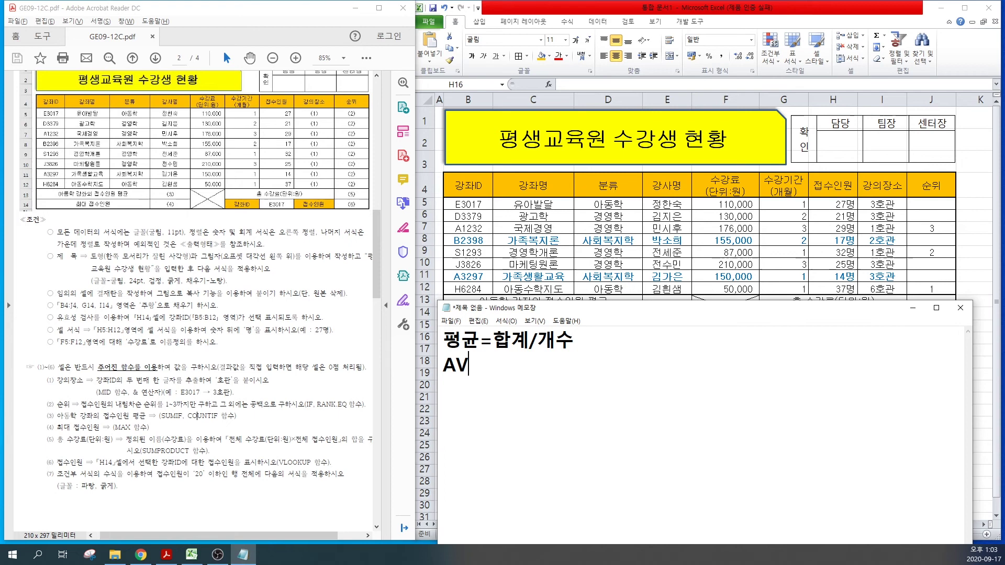
pyautogui.write('=SU/CO')
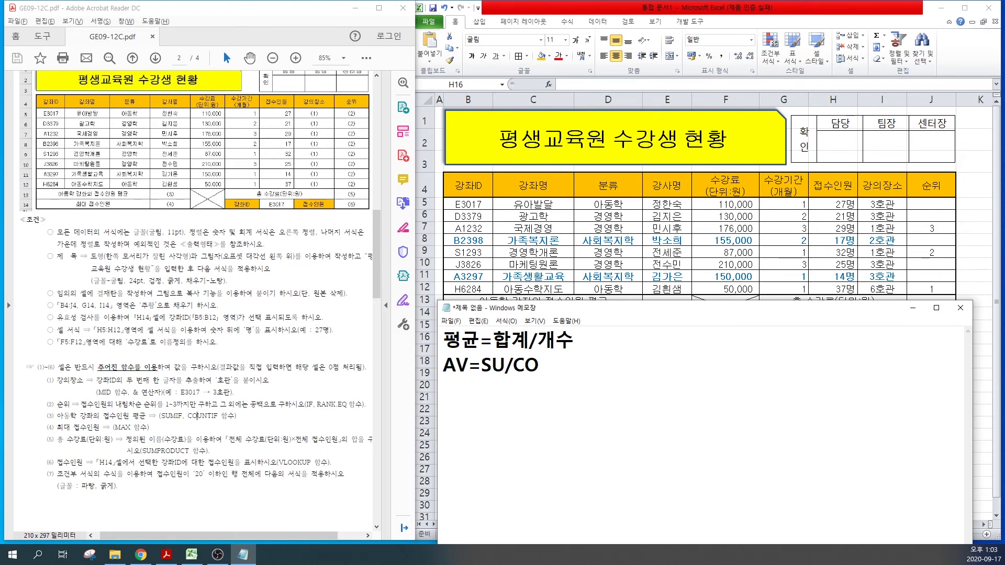
# Step: Add the syntax lines =SUMIF(조건범위,조건,계산범위) and =COUNTIF(조건범위,조건)
pyautogui.press('Return')
pyautogui.write('=SUMIF(')
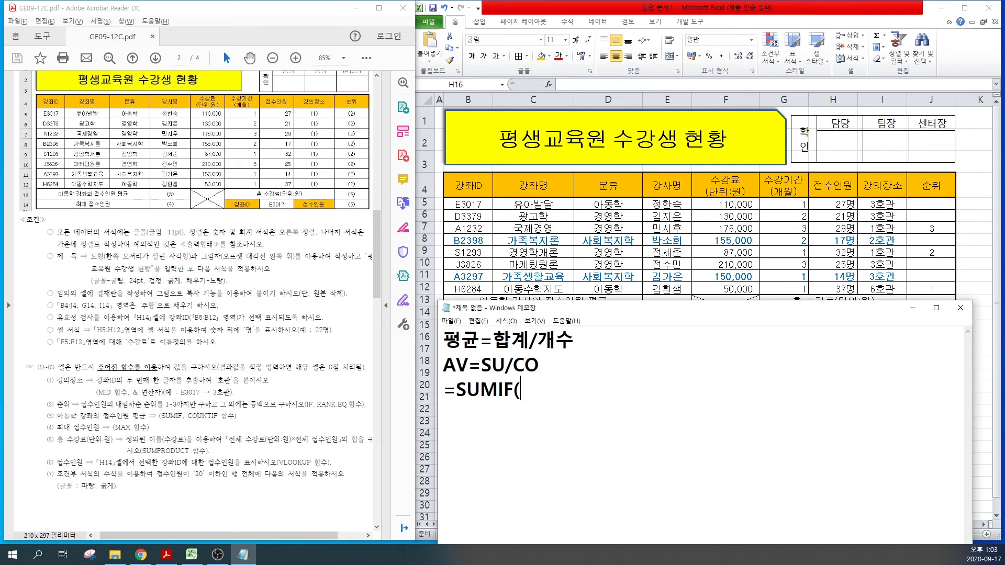
pyautogui.write('조건범')
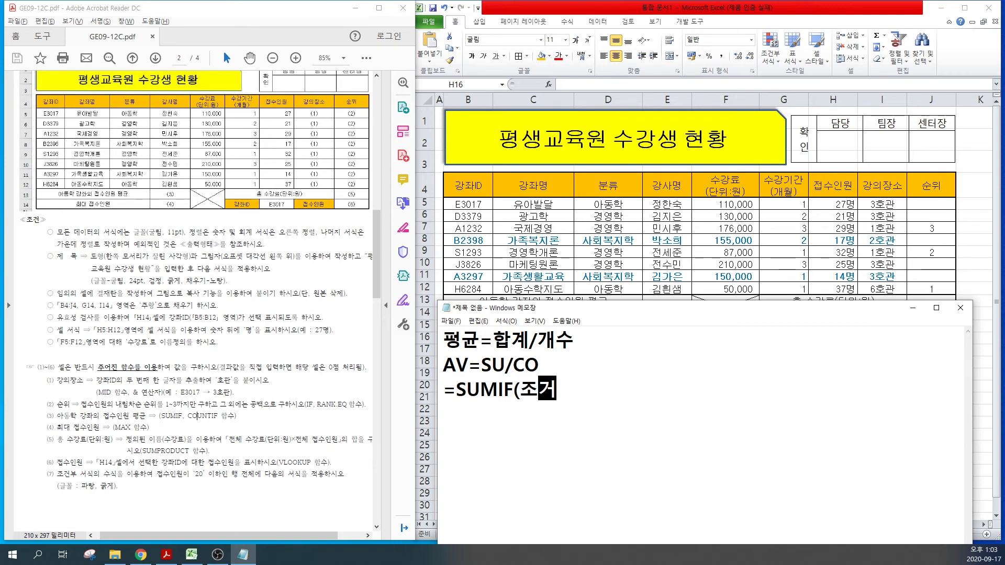
pyautogui.write('위,')
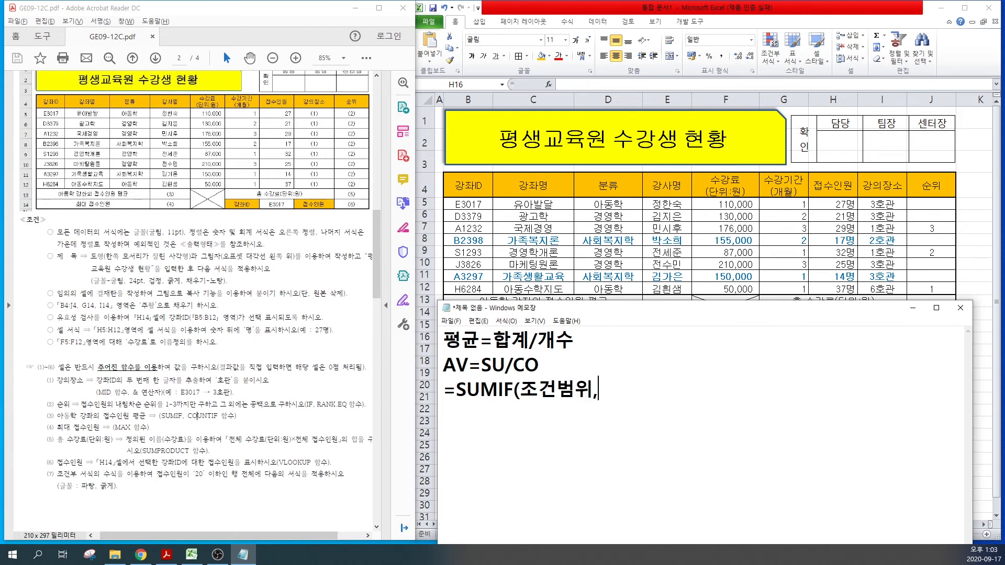
pyautogui.write('조건,')
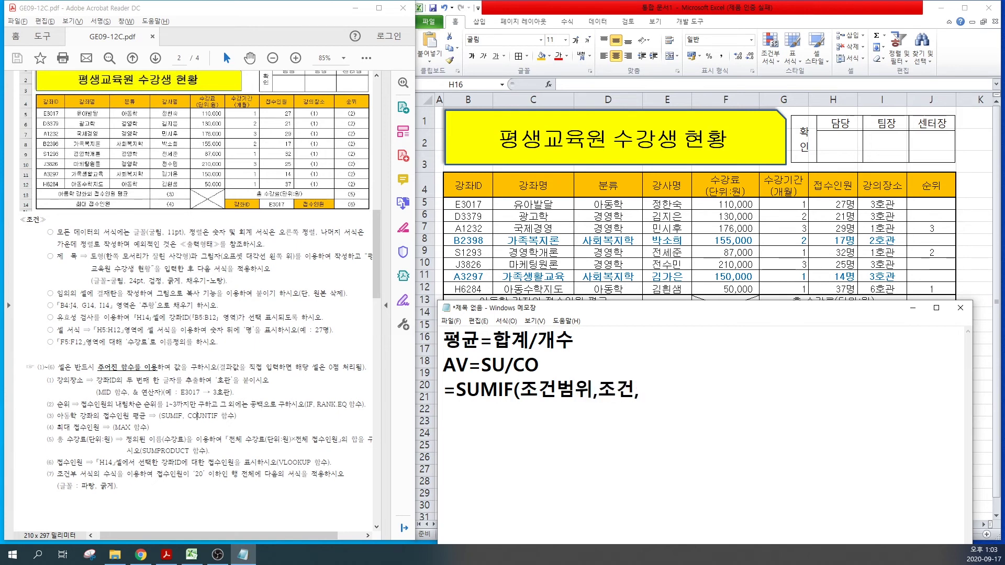
pyautogui.write('계산버ㅁ우')
pyautogui.press('BackSpace')
pyautogui.press('BackSpace')
pyautogui.press('BackSpace')
pyautogui.press('BackSpace')
pyautogui.write('범위)')
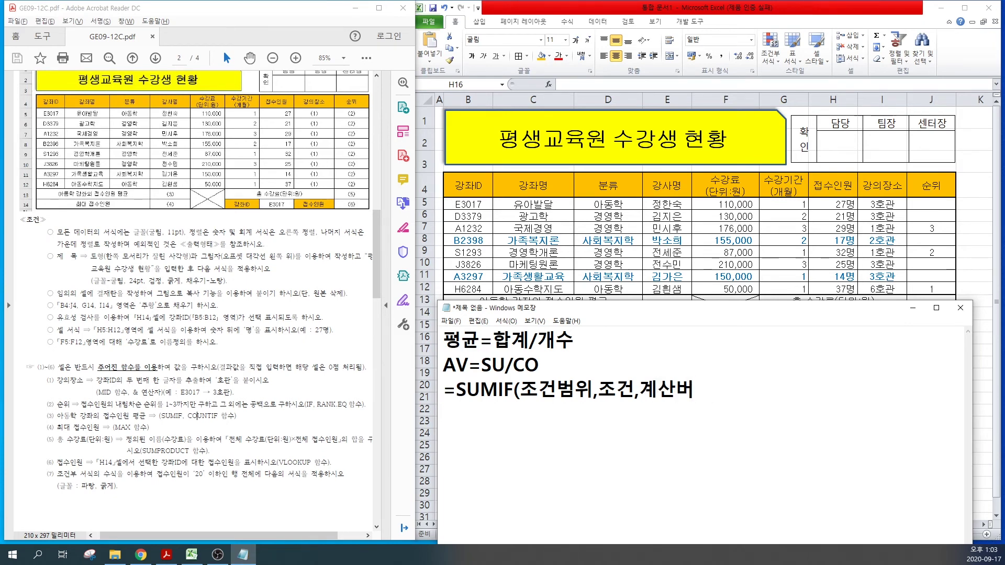
pyautogui.press('Return')
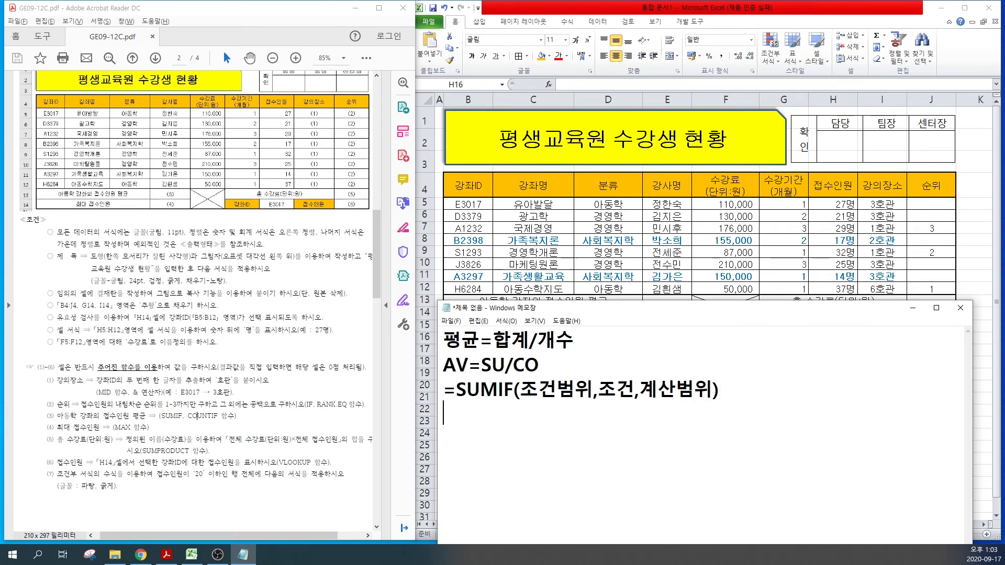
pyautogui.write('=COUN')
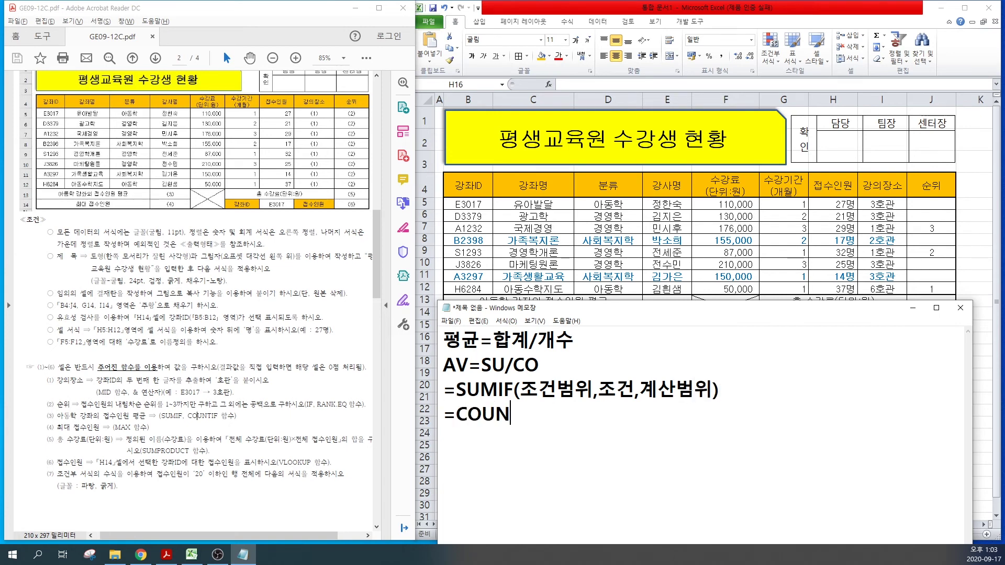
pyautogui.write('TIF(조건')
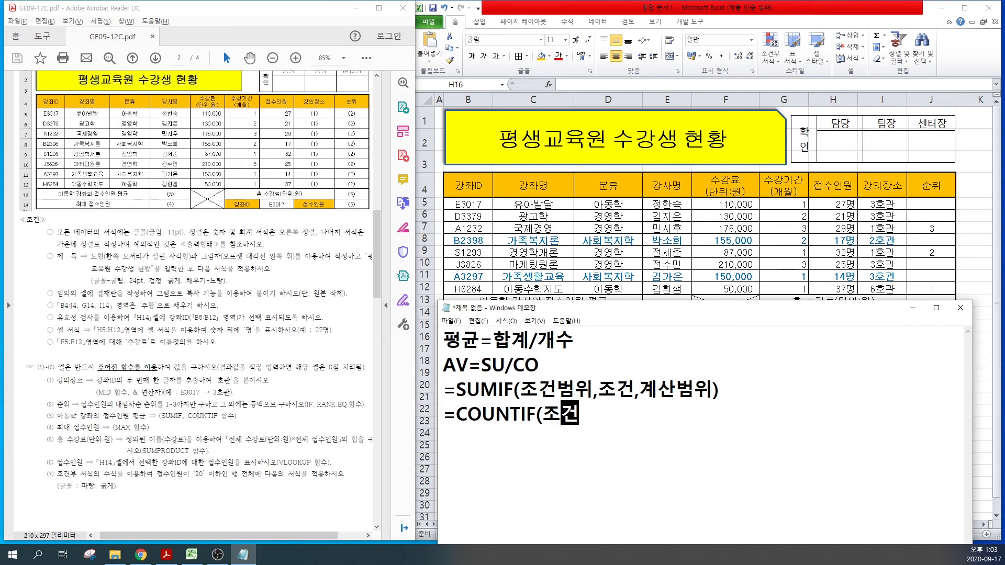
pyautogui.write('범위,조건')
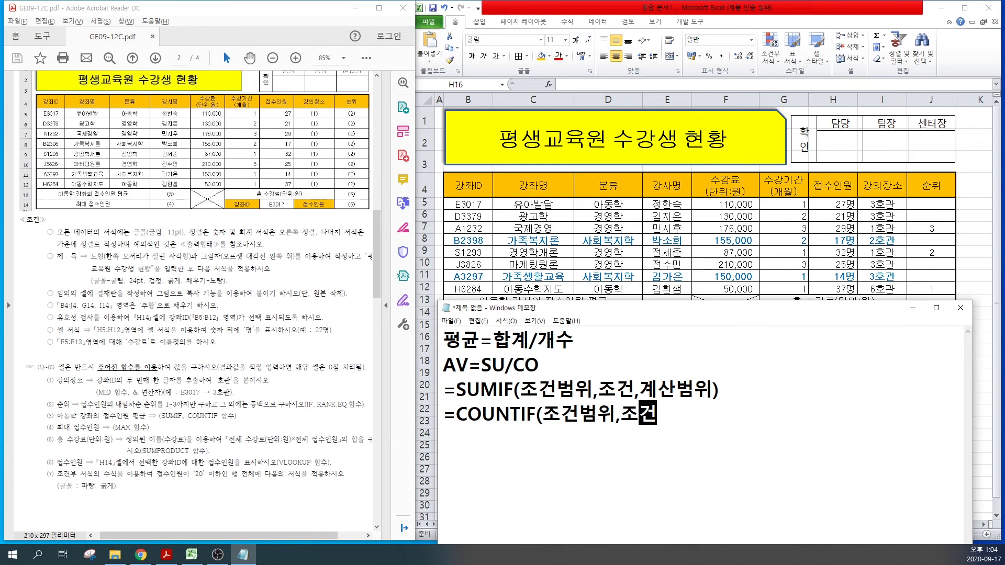
pyautogui.write(')')
pyautogui.press('Return')
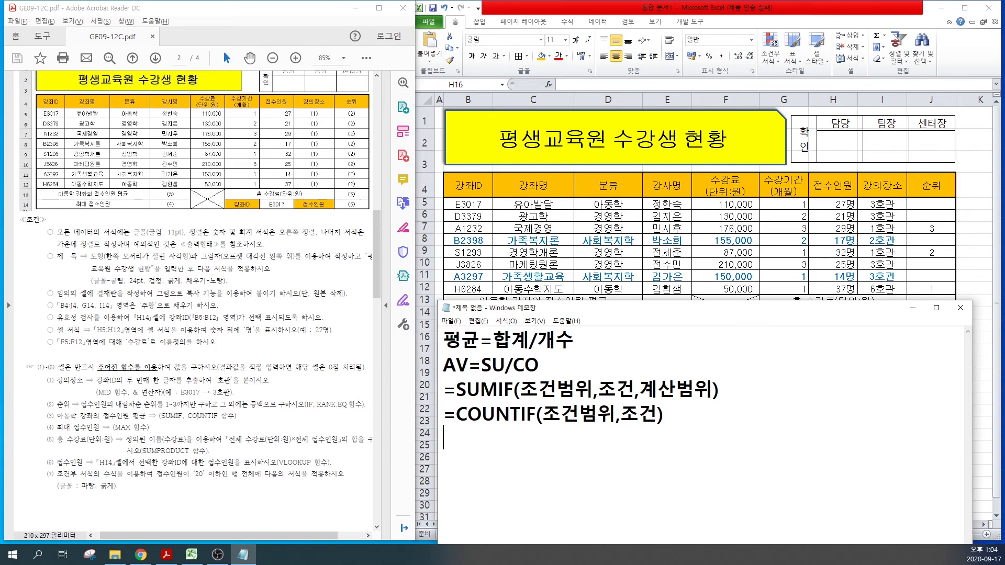
pyautogui.moveTo(481, 365); pyautogui.dragTo(536, 372)
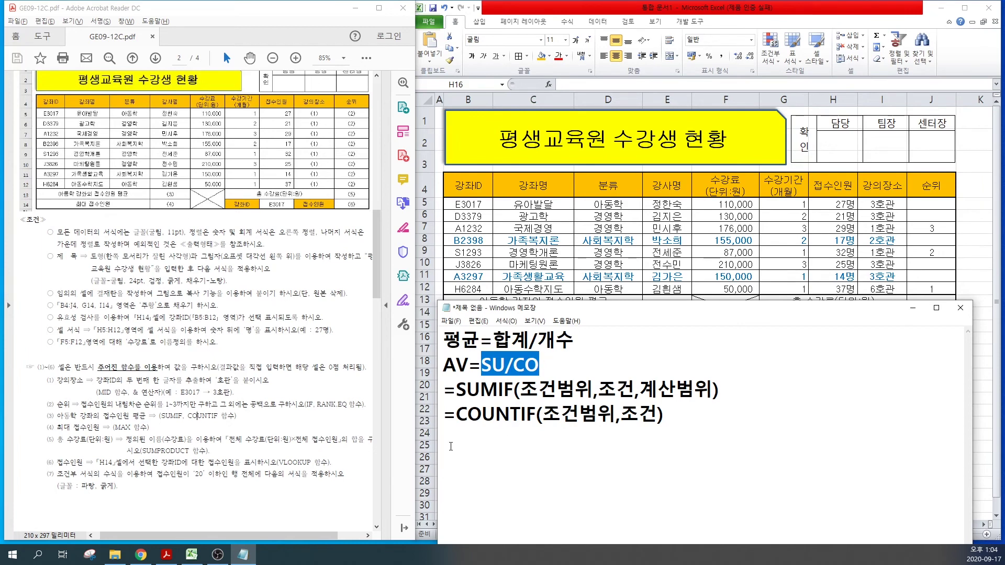
pyautogui.click(484, 446)
# Step: Type =SUMIF(D5:D12,D5,H5:H12)/COUNTIF(D5:D12,D5) on the last Notepad line and select it
pyautogui.write('=')
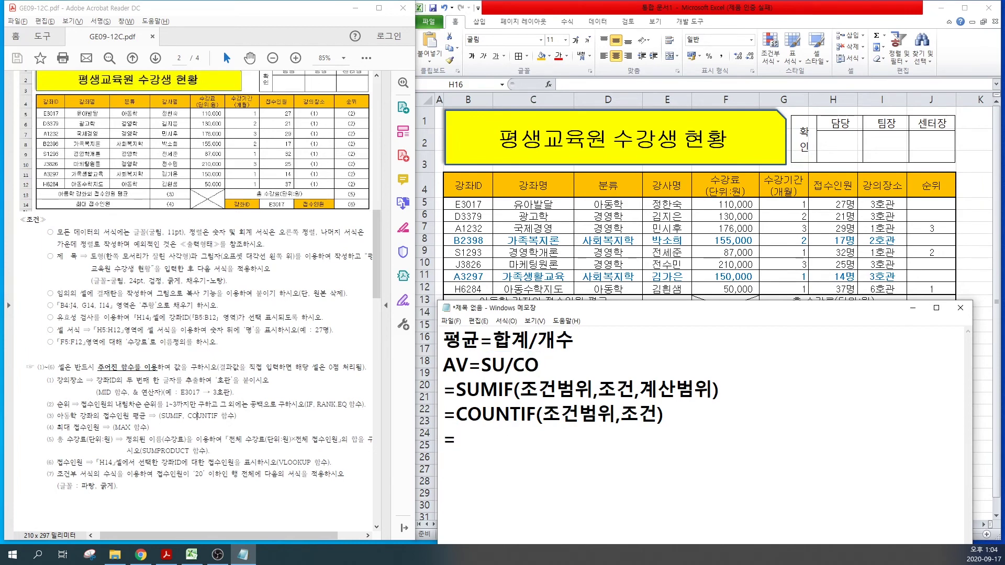
pyautogui.write('녀')
pyautogui.press('BackSpace')
pyautogui.press('BackSpace')
pyautogui.write('SUMIF(')
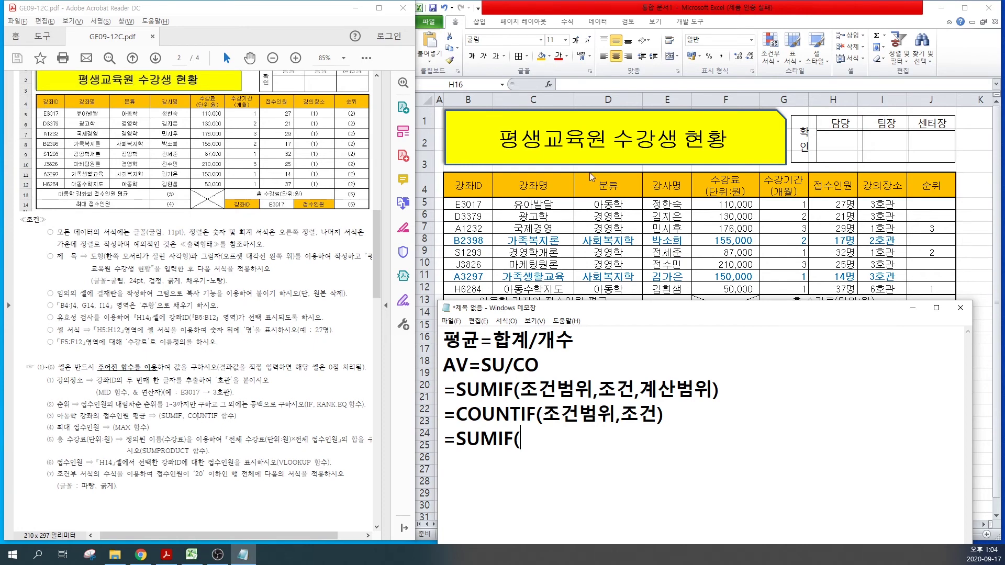
pyautogui.write('D5:1')
pyautogui.press('BackSpace')
pyautogui.write('D12,')
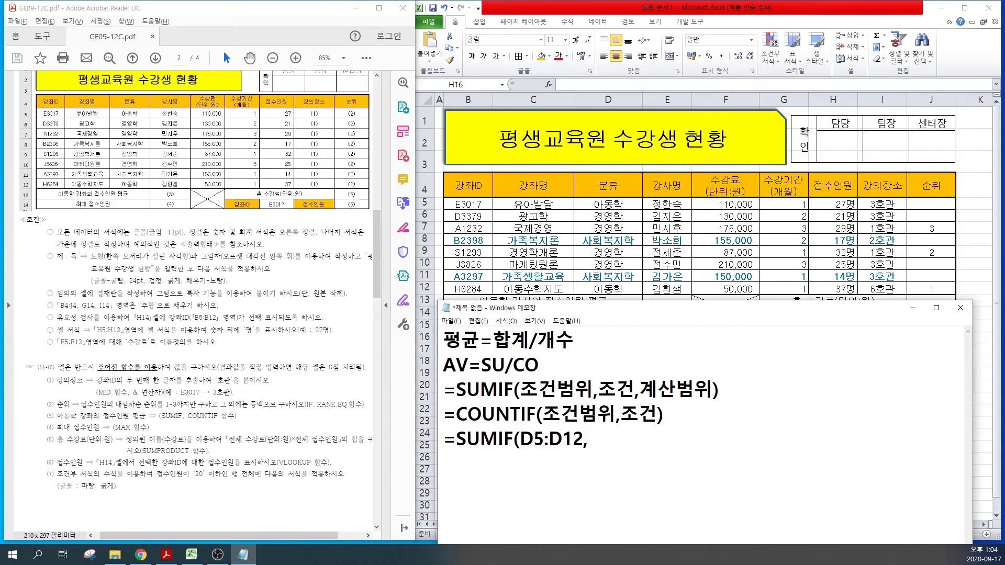
pyautogui.write('D5,')
pyautogui.write('H5:H12)')
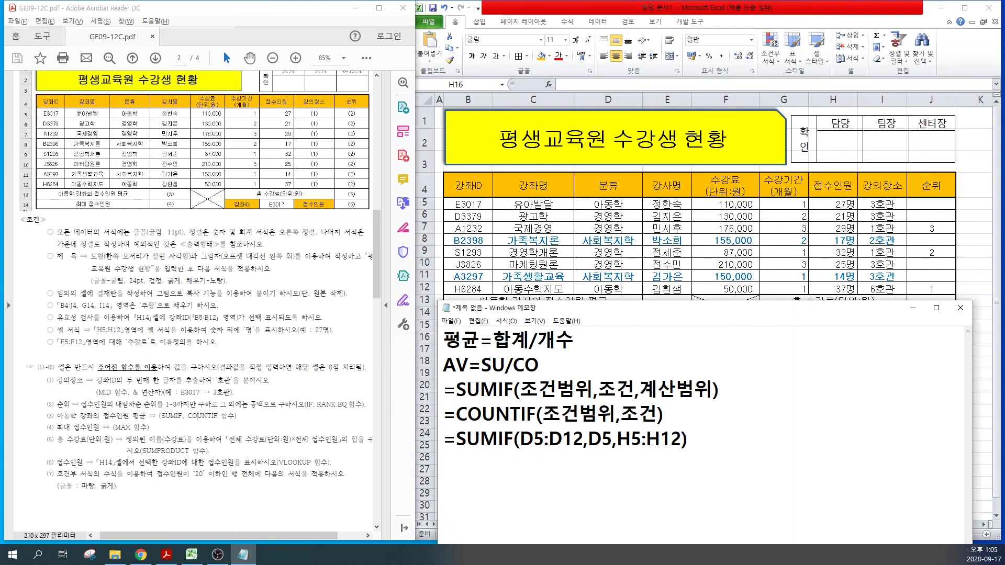
pyautogui.write('/COUNTIF(')
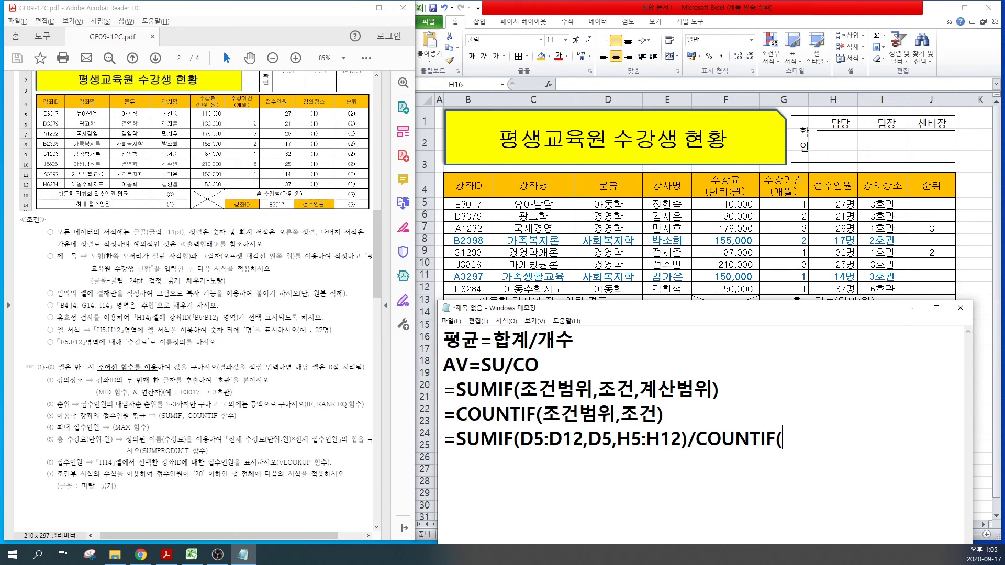
pyautogui.write('D5:D12,')
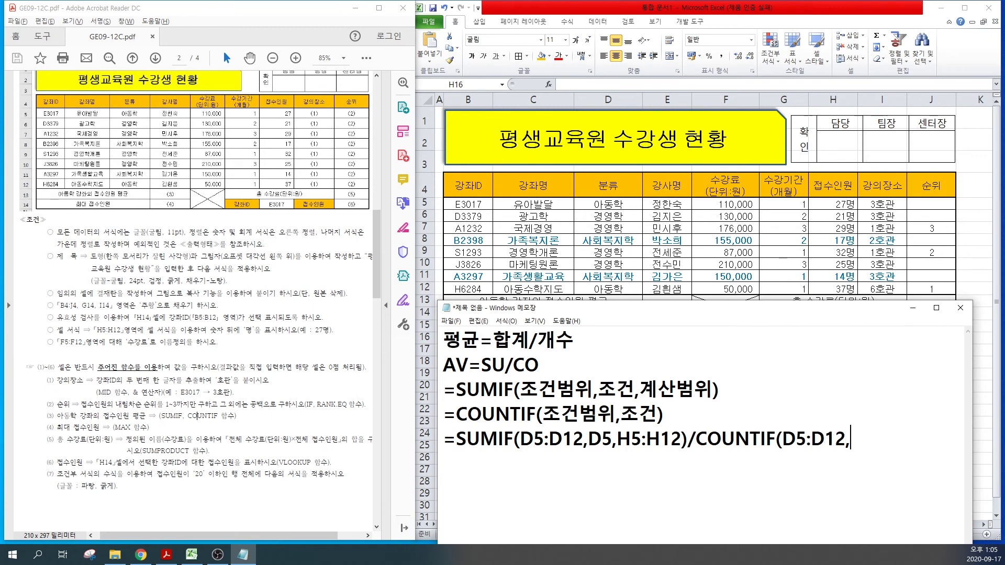
pyautogui.write('D5)')
pyautogui.keyDown('shift'); pyautogui.click(442, 439); pyautogui.keyUp('shift')
pyautogui.hotkey('ctrl', 'c')
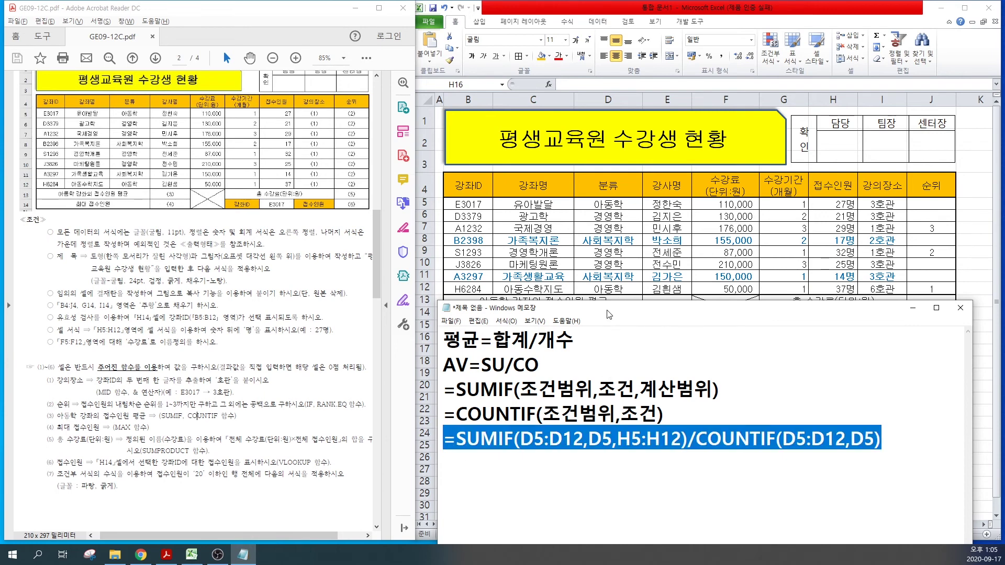
pyautogui.moveTo(610, 309); pyautogui.dragTo(603, 364)
# Step: Paste the 아동학 average formula into E13, giving 32, then return to the notes
pyautogui.click(655, 301)
pyautogui.hotkey('ctrl', 'v')
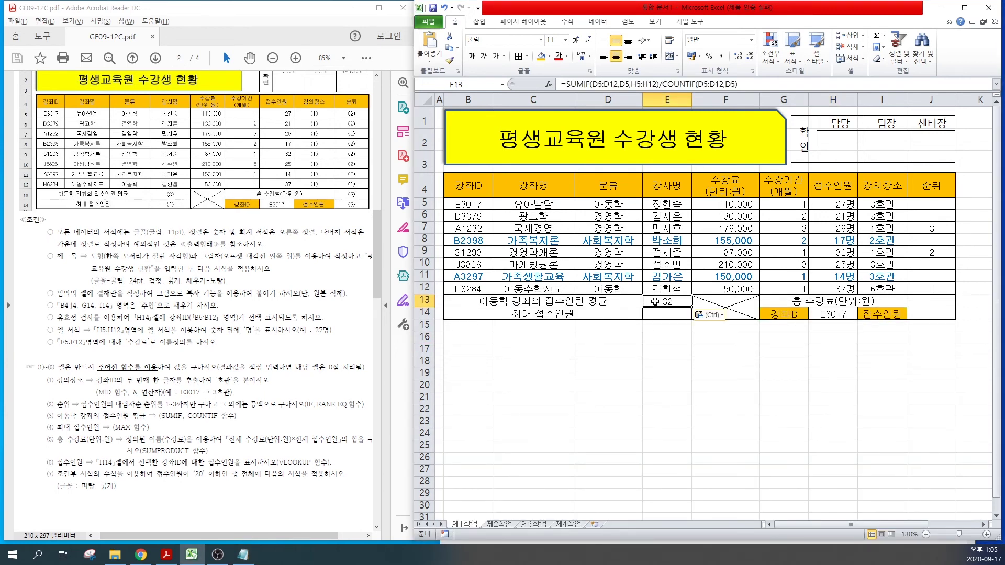
pyautogui.click(145, 440)
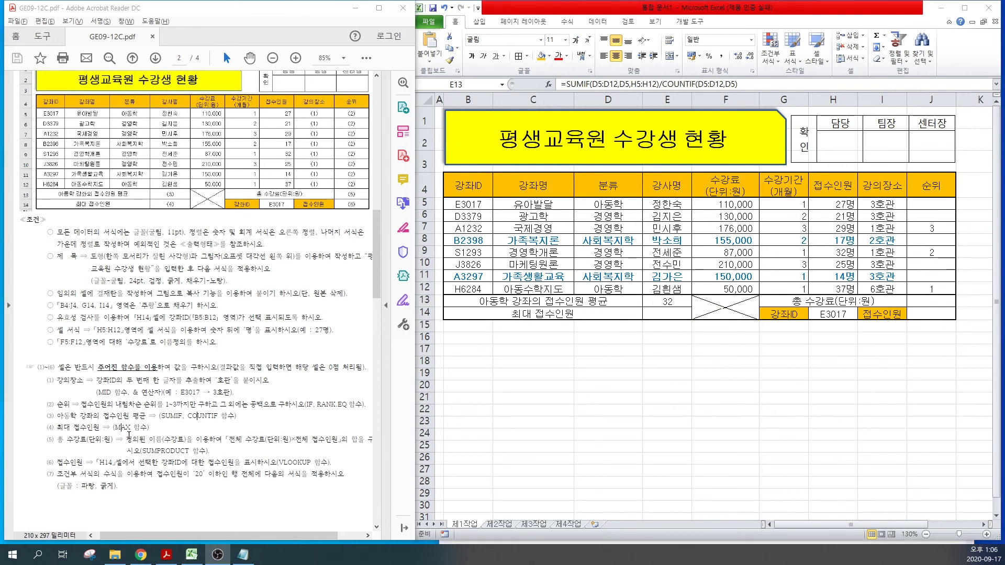
pyautogui.click(243, 557)
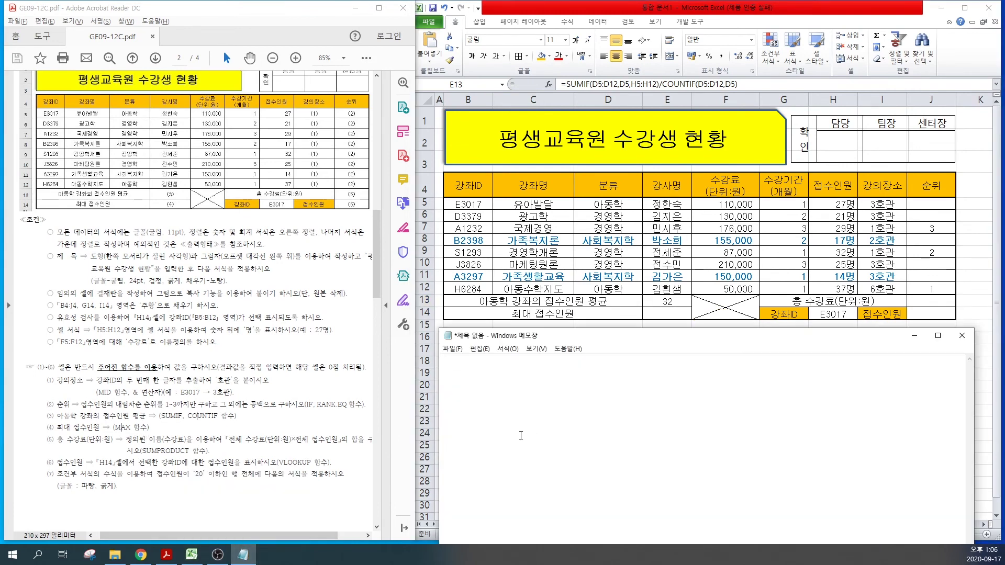
# Step: Enter =MAX(H5:H12) in E14 to show the maximum enrolment of 37명
pyautogui.write('=MAX(')
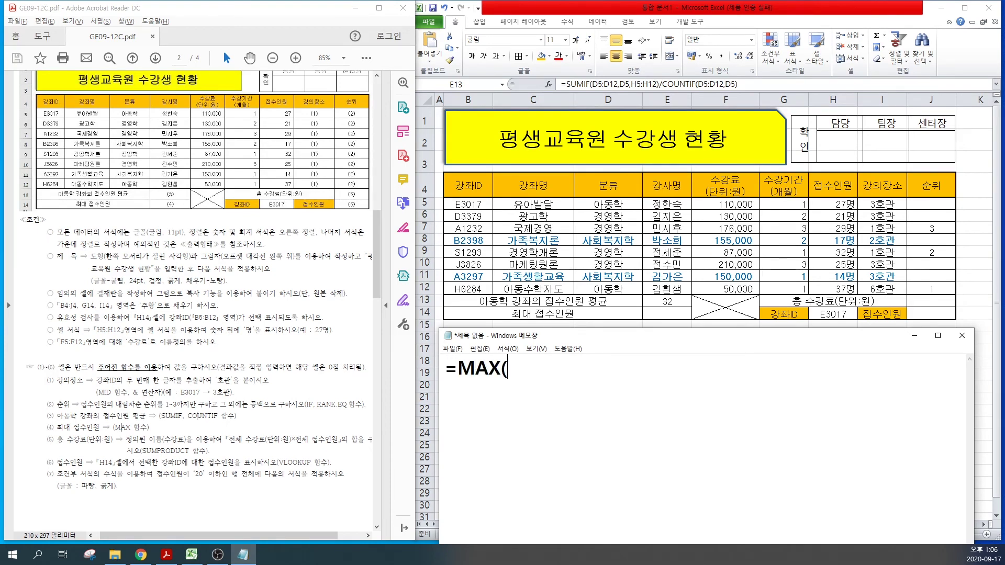
pyautogui.write('범위)')
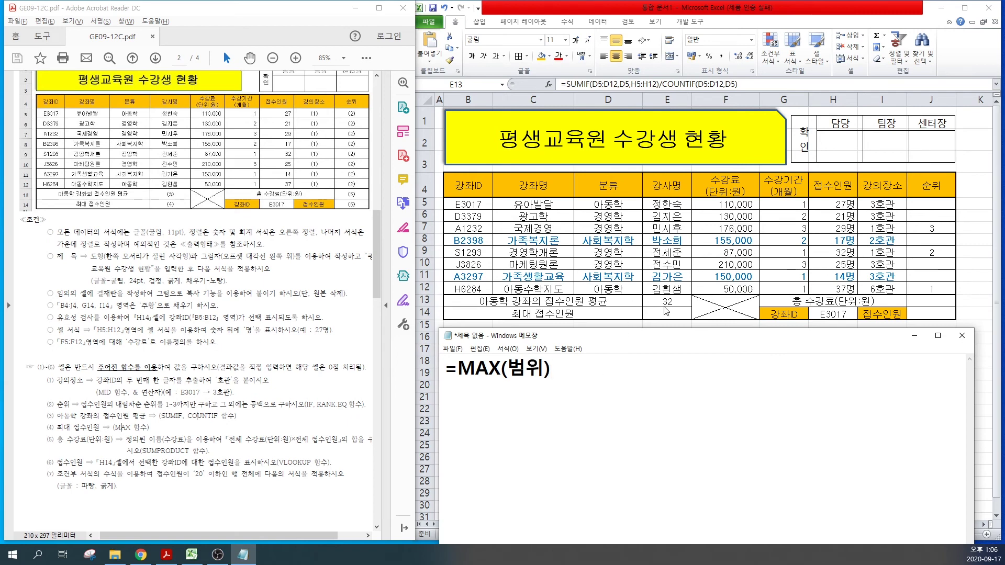
pyautogui.hotkey('alt', 'Tab')
pyautogui.click(657, 312)
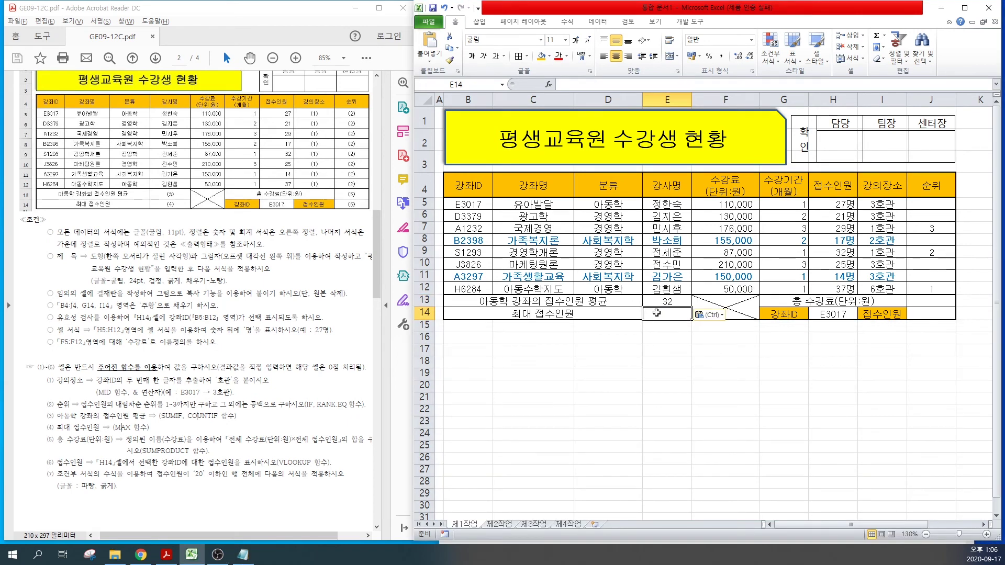
pyautogui.write('=MAX(')
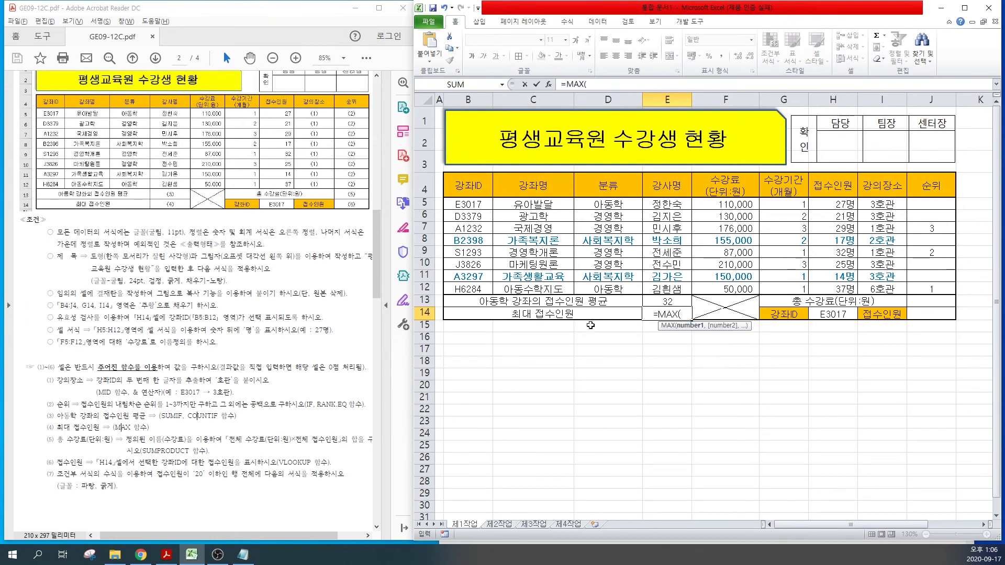
pyautogui.moveTo(825, 203); pyautogui.dragTo(831, 289)
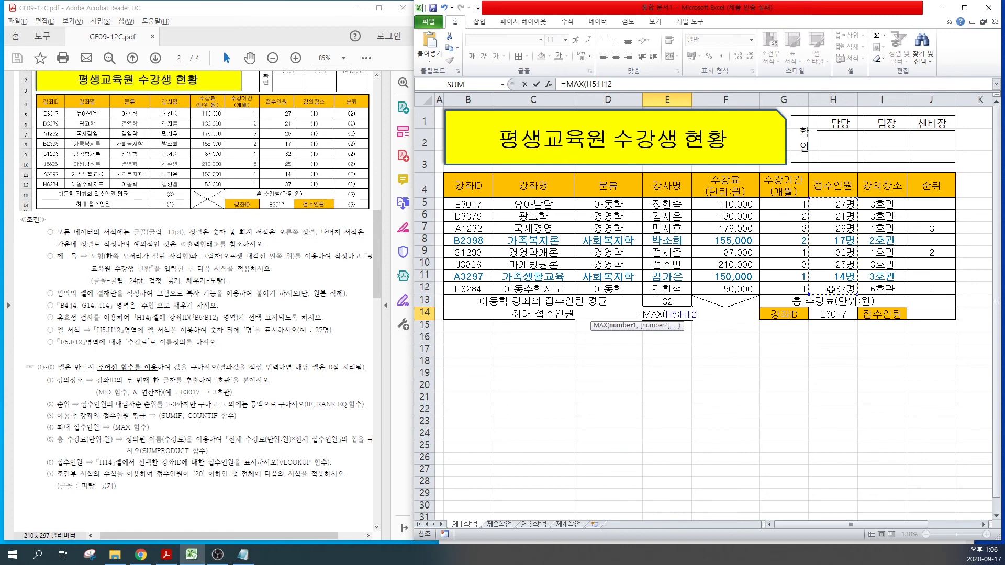
pyautogui.press('Return')
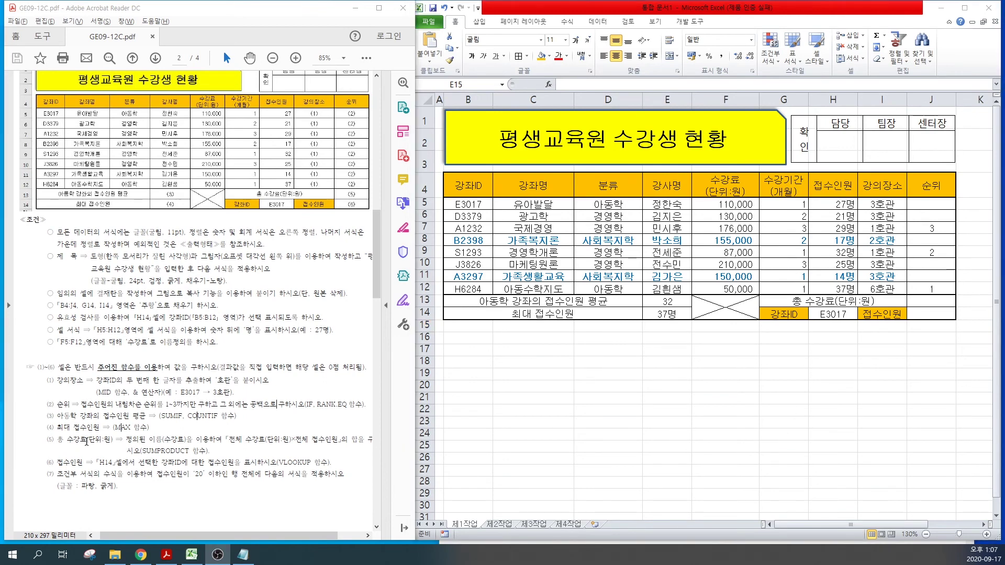
# Step: Select the total tuition SUMPRODUCT instruction in the PDF, then start typing =SUMPRODUCT in a fresh Notepad note
pyautogui.tripleClick(139, 449)
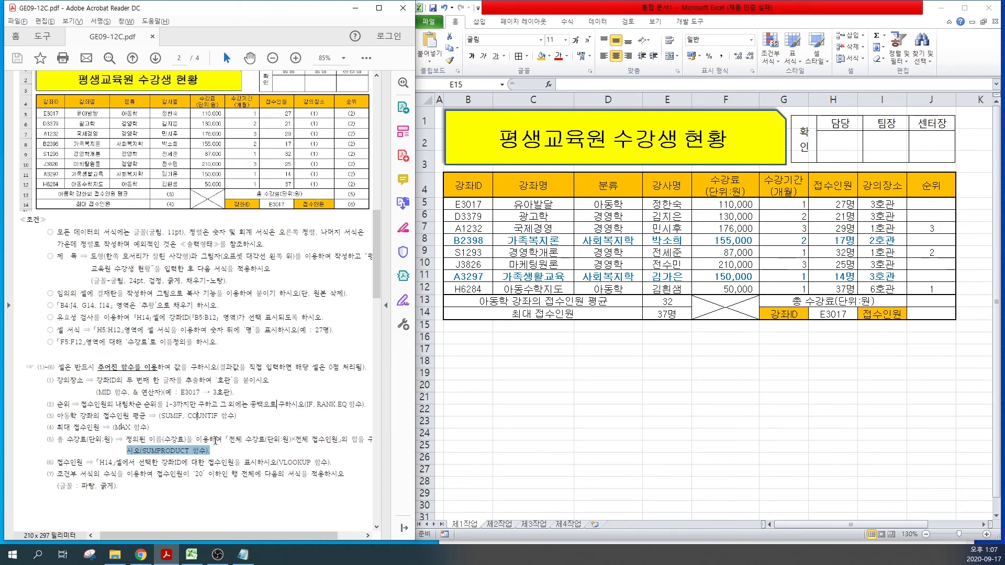
pyautogui.moveTo(226, 440); pyautogui.dragTo(339, 439)
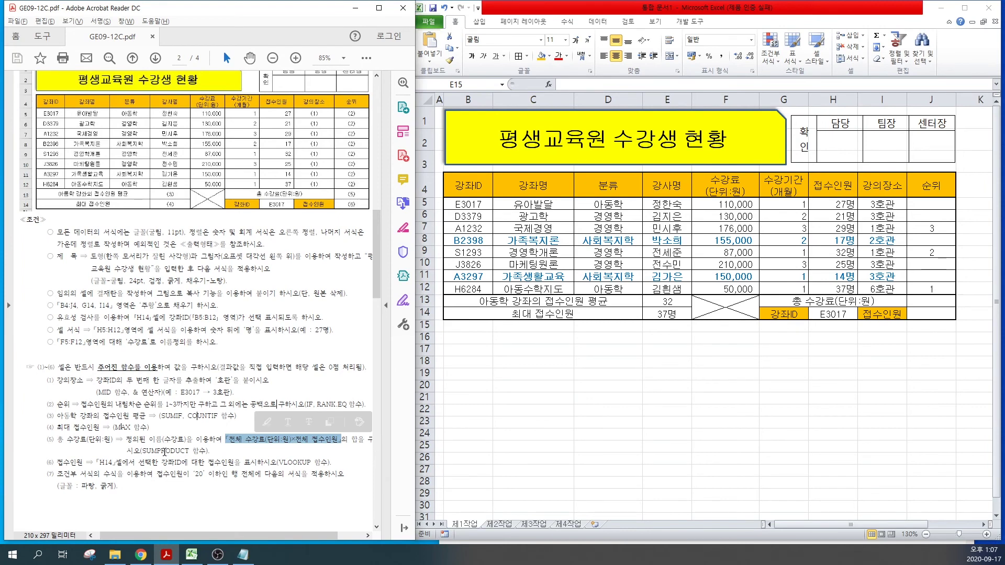
pyautogui.click(242, 554)
pyautogui.write('=')
pyautogui.write('ㄴ')
pyautogui.press('BackSpace')
pyautogui.write('SUMPRODU')
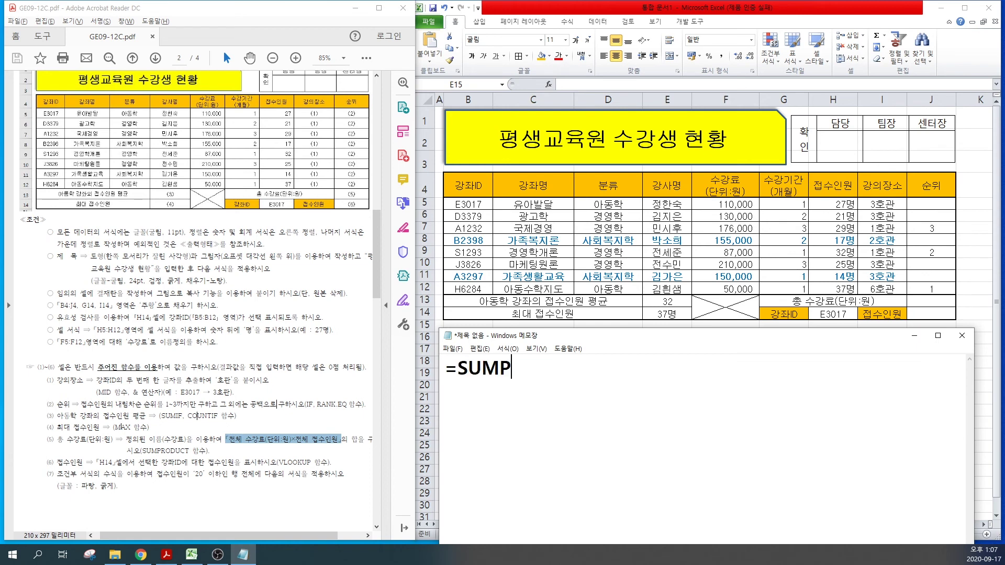
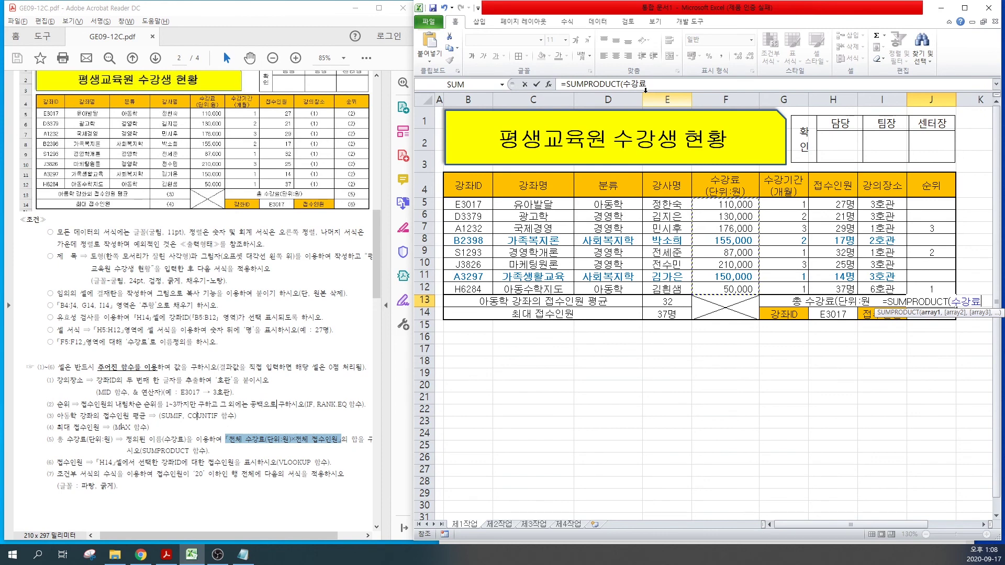
# Step: Complete J13 as =SUMPRODUCT(수강료,H5:H12) so the total fee shows 25423000
pyautogui.write(',')
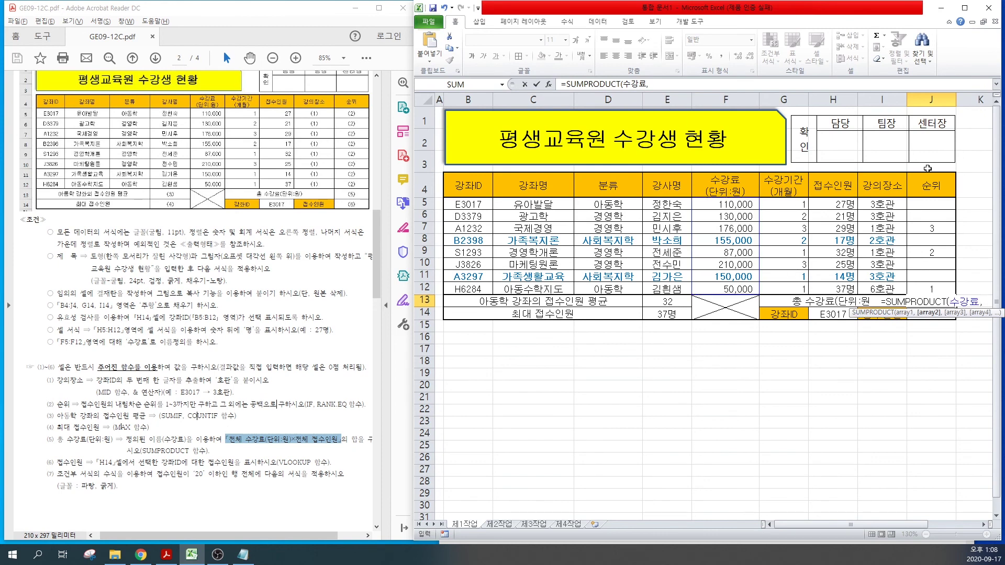
pyautogui.moveTo(835, 203); pyautogui.dragTo(837, 288)
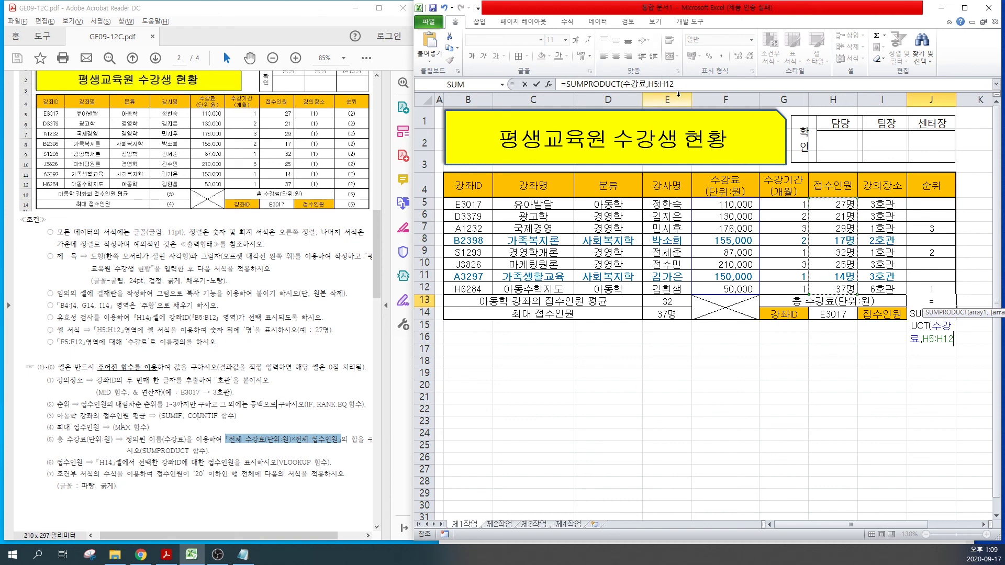
pyautogui.press('Return')
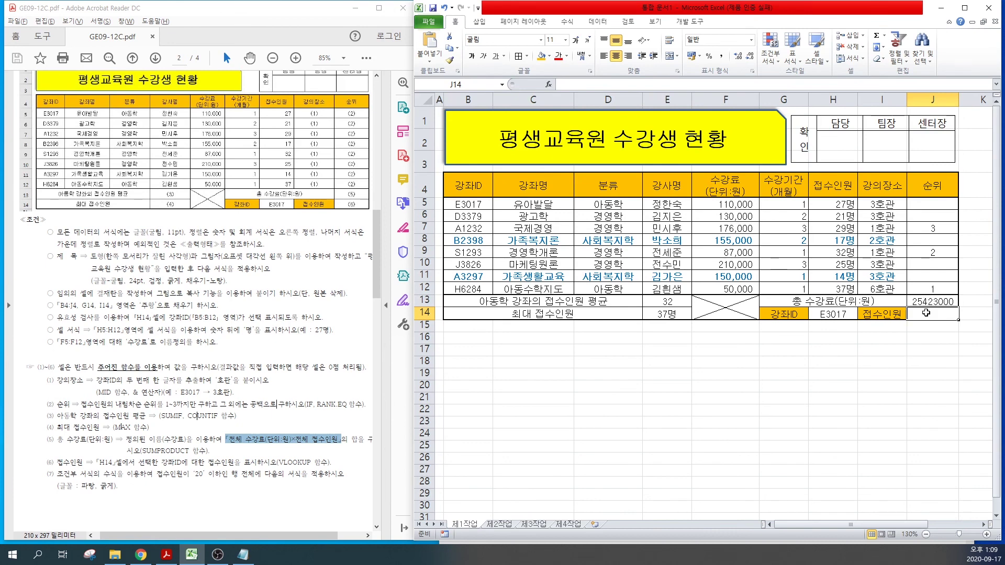
# Step: Highlight item (6)'s VLOOKUP wording in the instructions PDF
pyautogui.click(176, 462)
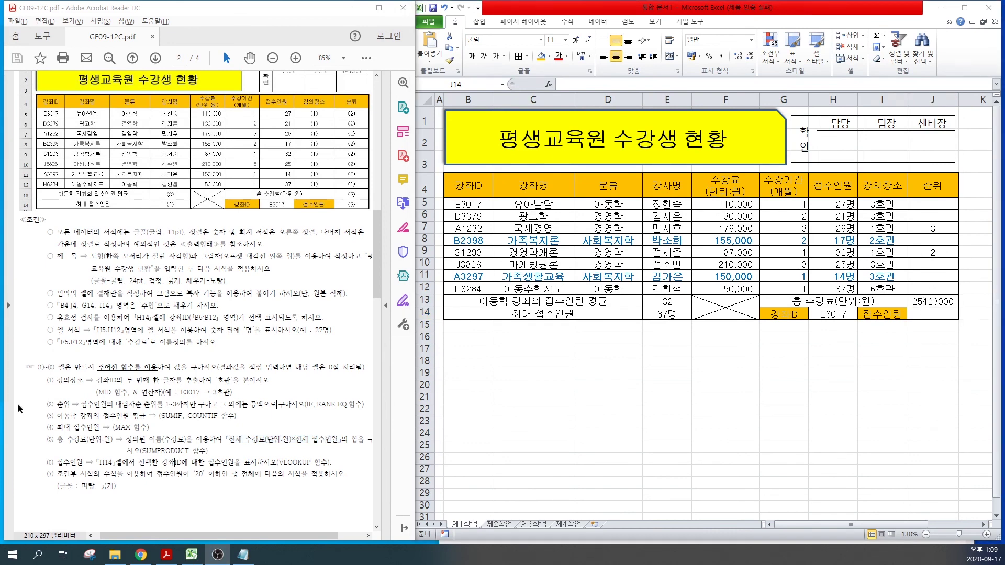
pyautogui.moveTo(64, 462); pyautogui.dragTo(234, 467)
pyautogui.click(160, 463)
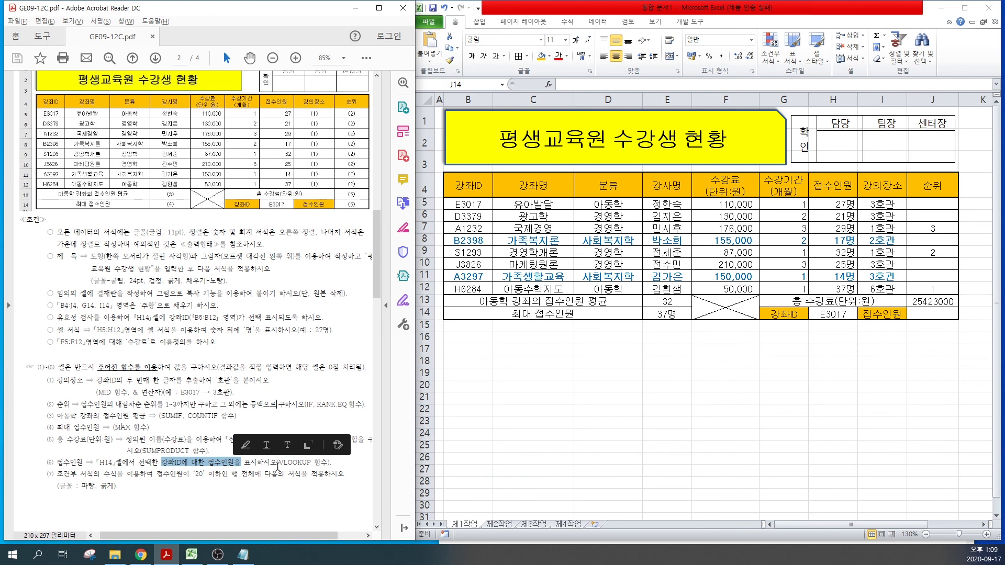
# Step: Write the template =VLOOKUP(누구,범위,몇열,0) in the Notepad note
pyautogui.click(235, 556)
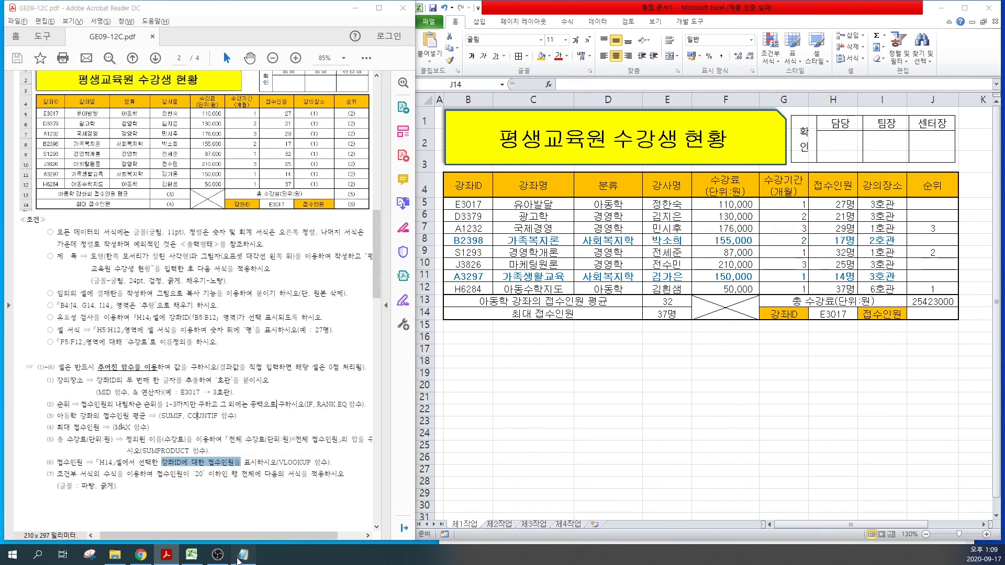
pyautogui.write('=ㅍ')
pyautogui.press('BackSpace')
pyautogui.press('Hangul')
pyautogui.write('VLOOKUP(')
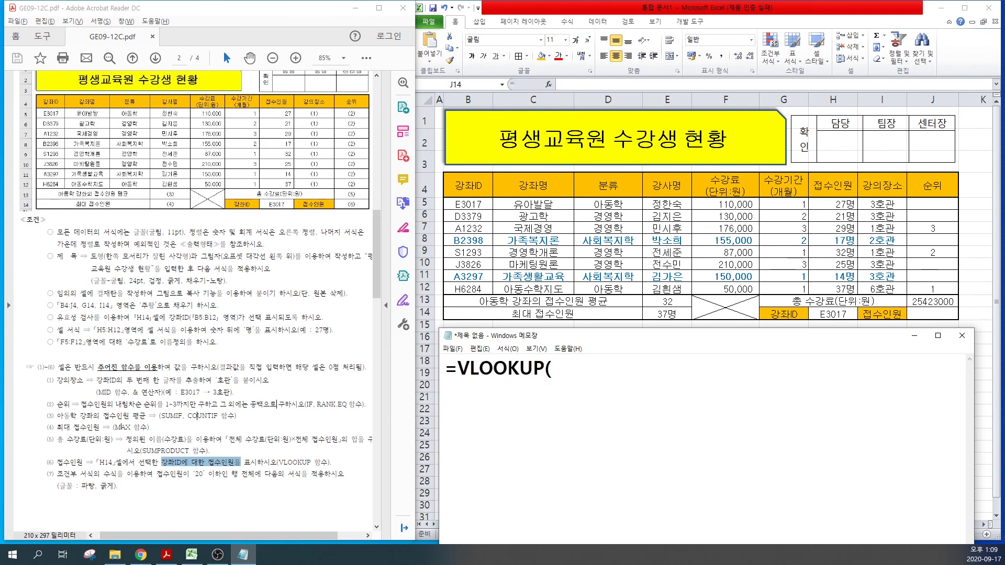
pyautogui.write('누구,범위,')
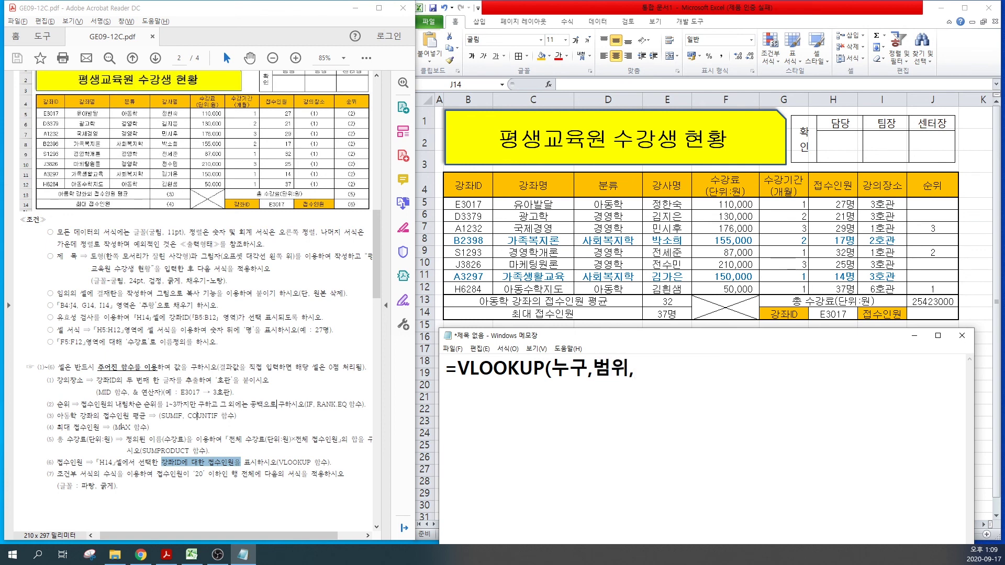
pyautogui.write('몇열,0')
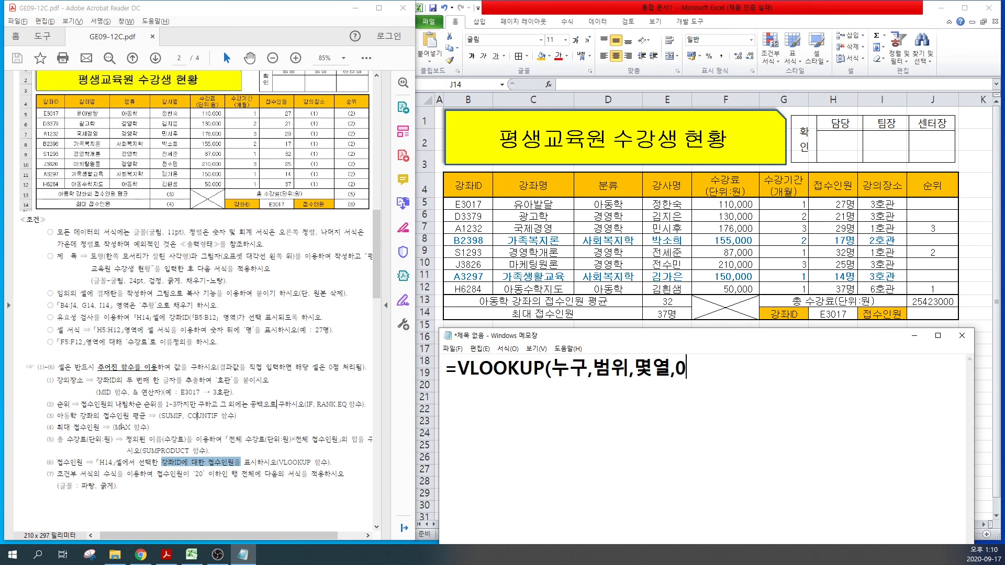
# Step: Start the real formula =VLOOKUP(H14,B5:H12, on a new line, marking the table range
pyautogui.write(') ')
pyautogui.write('=')
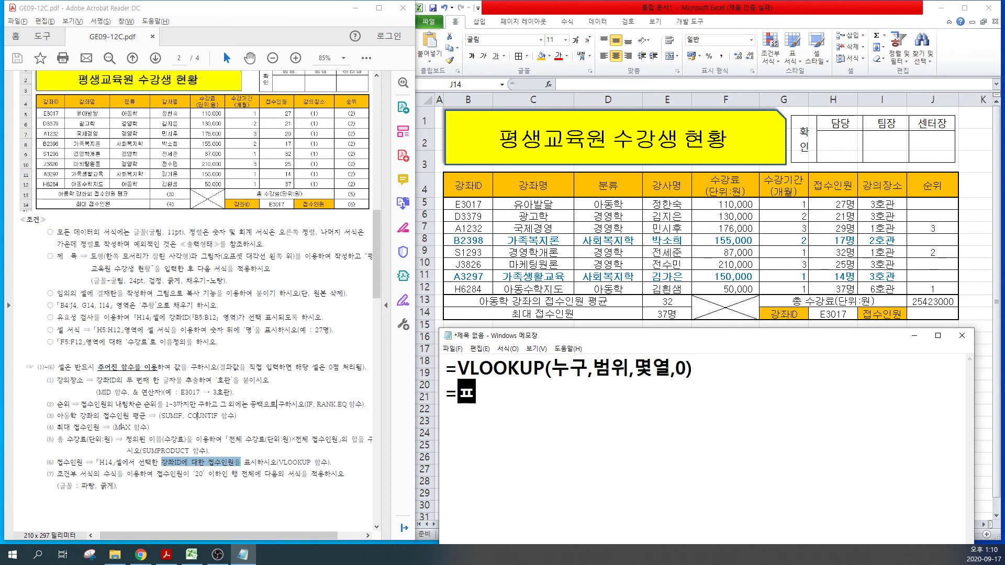
pyautogui.write('VLOOKUP')
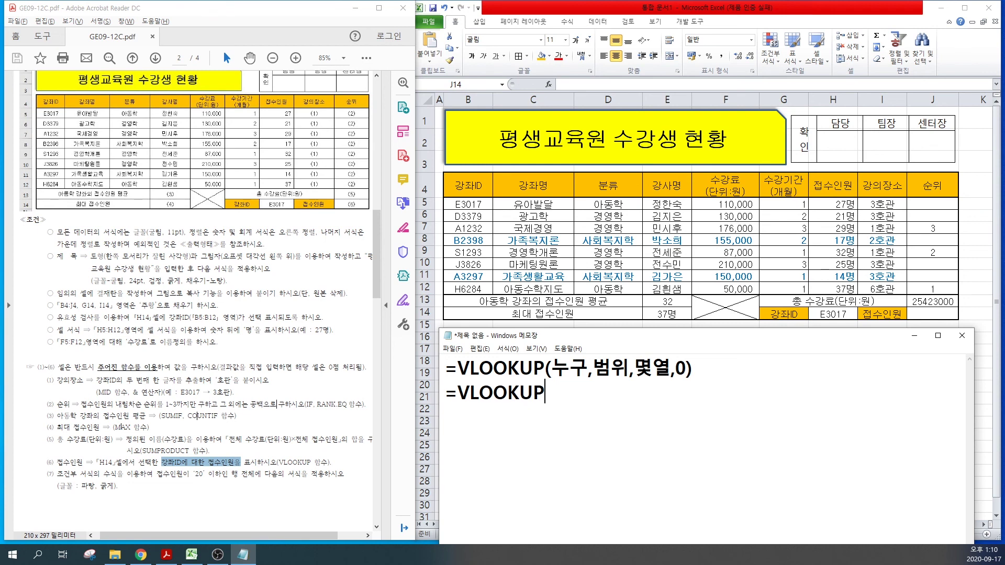
pyautogui.write('(H14,')
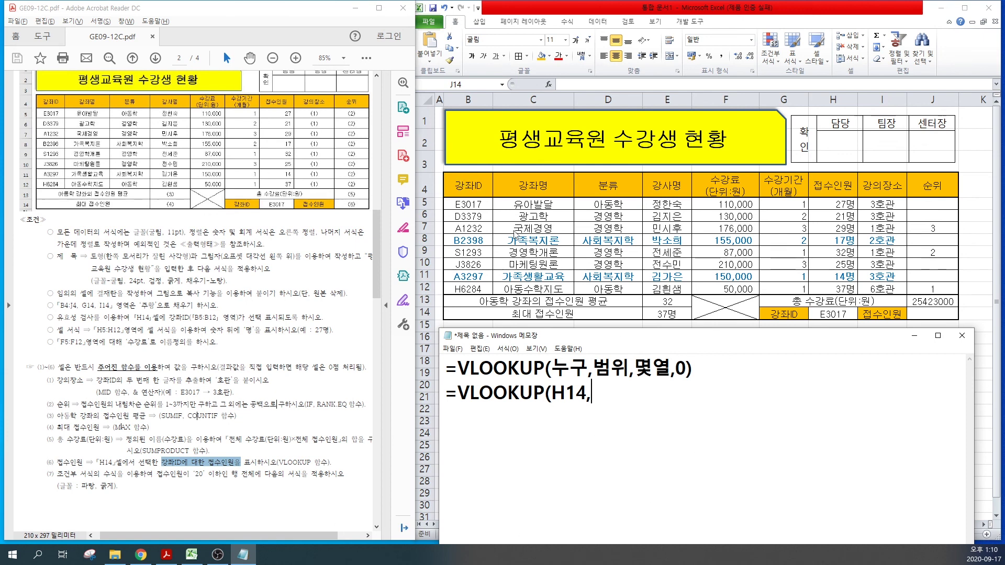
pyautogui.write('B5:H')
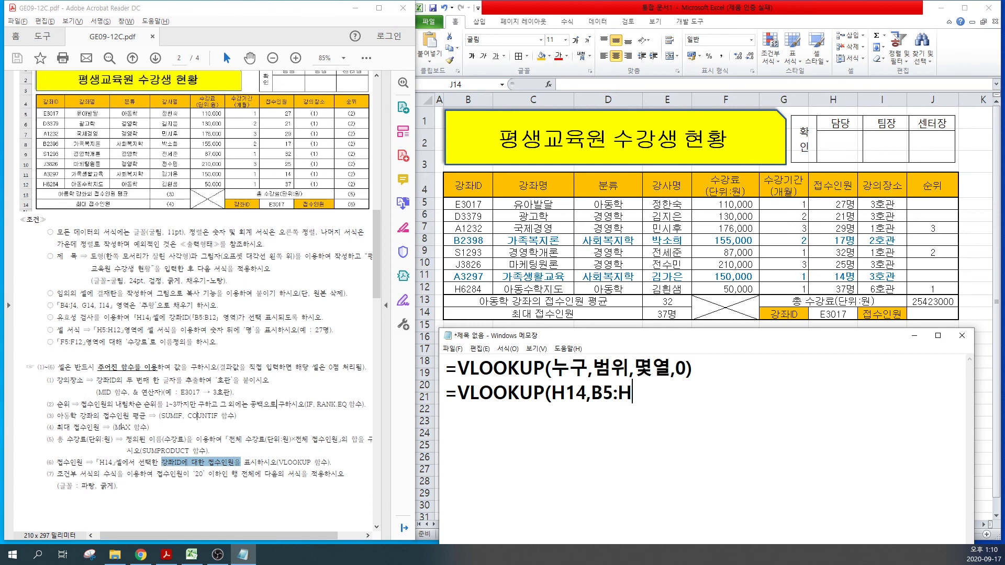
pyautogui.write('12,')
pyautogui.moveTo(448, 171)
pyautogui.mouseDown()
pyautogui.moveTo(511, 210)
pyautogui.moveTo(787, 303)
pyautogui.moveTo(857, 308)
pyautogui.mouseUp()
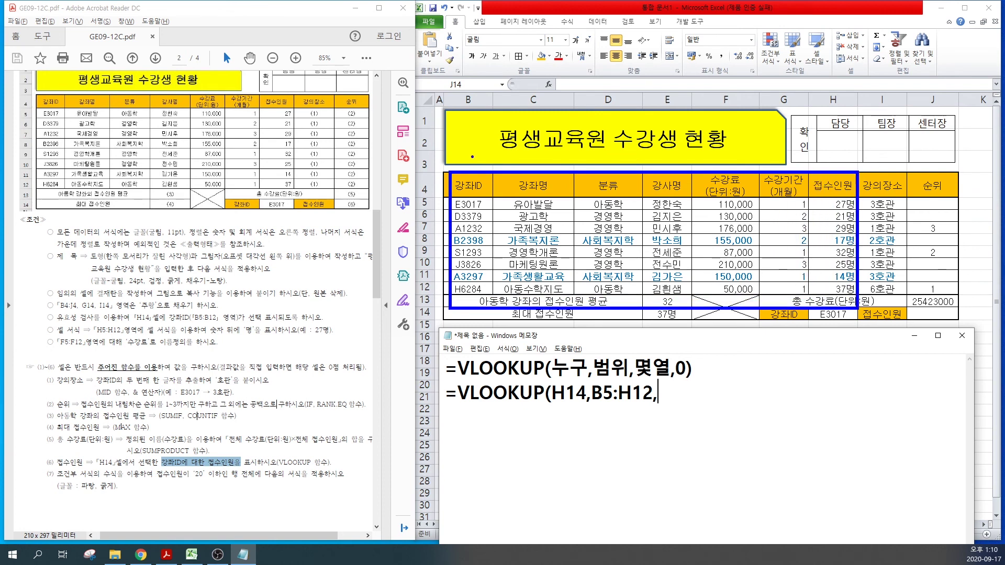
# Step: Count the table columns to find 접수인원 is seventh, and add 7, to the draft
pyautogui.moveTo(470, 149); pyautogui.dragTo(471, 187)
pyautogui.moveTo(524, 145); pyautogui.dragTo(524, 186)
pyautogui.moveTo(612, 142); pyautogui.dragTo(611, 190)
pyautogui.moveTo(668, 150); pyautogui.dragTo(668, 187)
pyautogui.moveTo(727, 145); pyautogui.dragTo(728, 184)
pyautogui.moveTo(783, 143); pyautogui.dragTo(785, 191)
pyautogui.moveTo(826, 148); pyautogui.dragTo(832, 191)
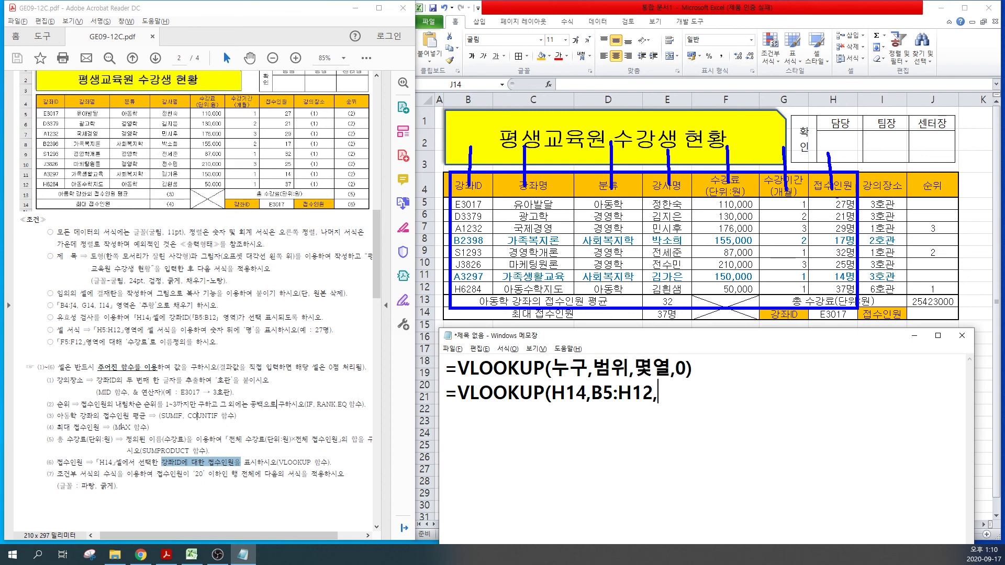
pyautogui.press('Escape')
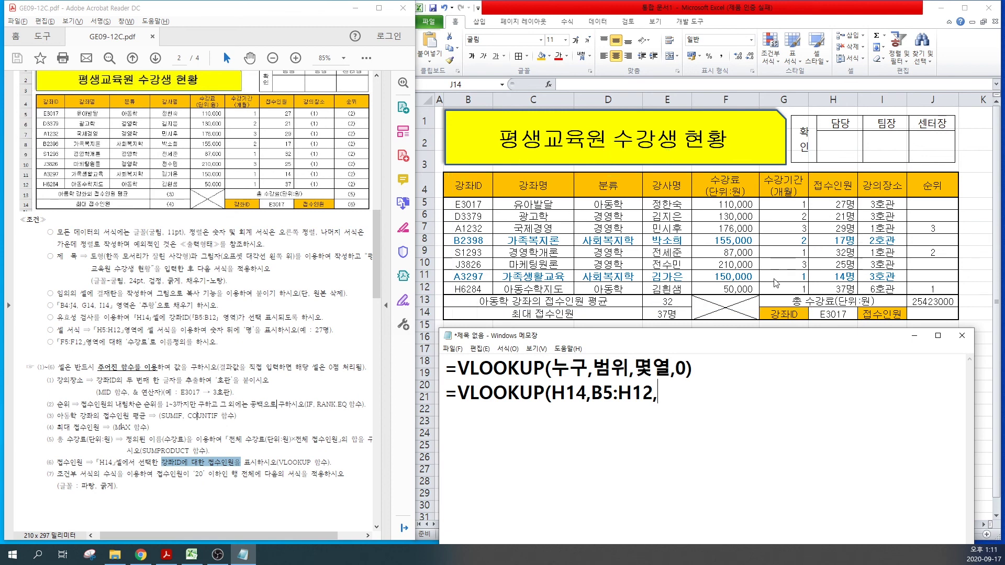
pyautogui.write('7,')
# Step: Click through the 강좌ID cells E3017, A1232, B2398, S1293 and A3297 in the sheet
pyautogui.click(461, 206)
pyautogui.click(462, 228)
pyautogui.click(461, 245)
pyautogui.click(463, 229)
pyautogui.click(462, 242)
pyautogui.click(462, 252)
pyautogui.click(462, 273)
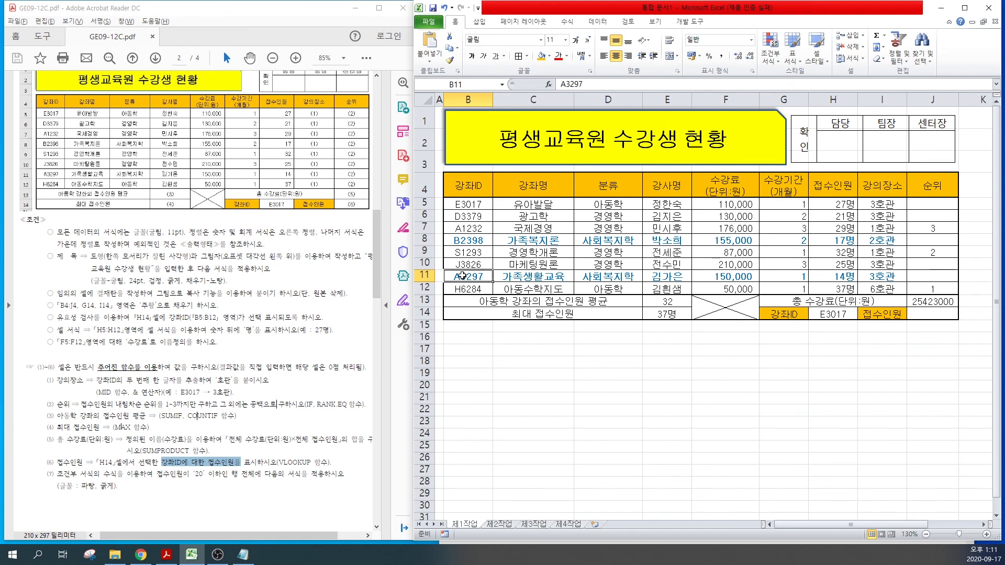
pyautogui.click(466, 207)
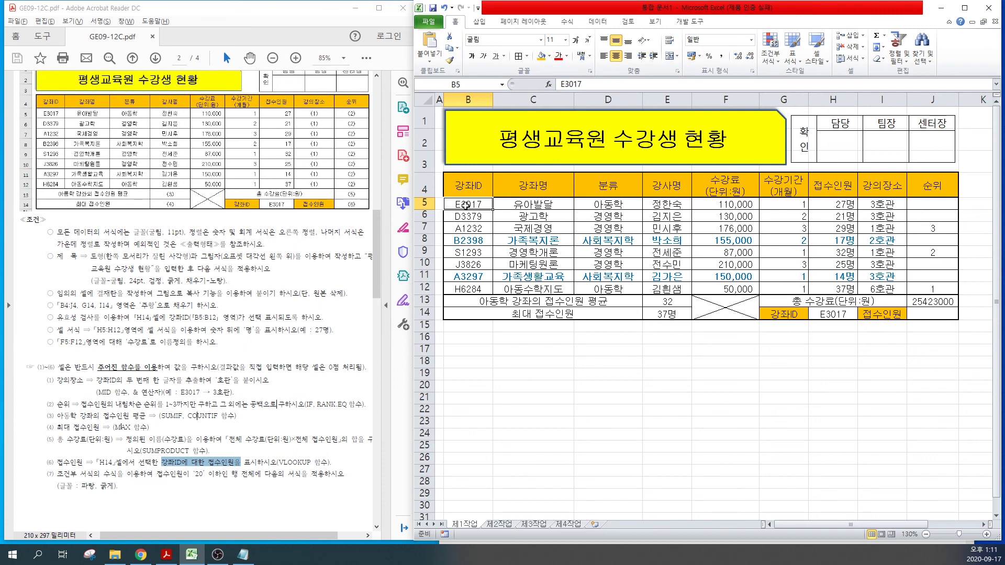
pyautogui.click(460, 281)
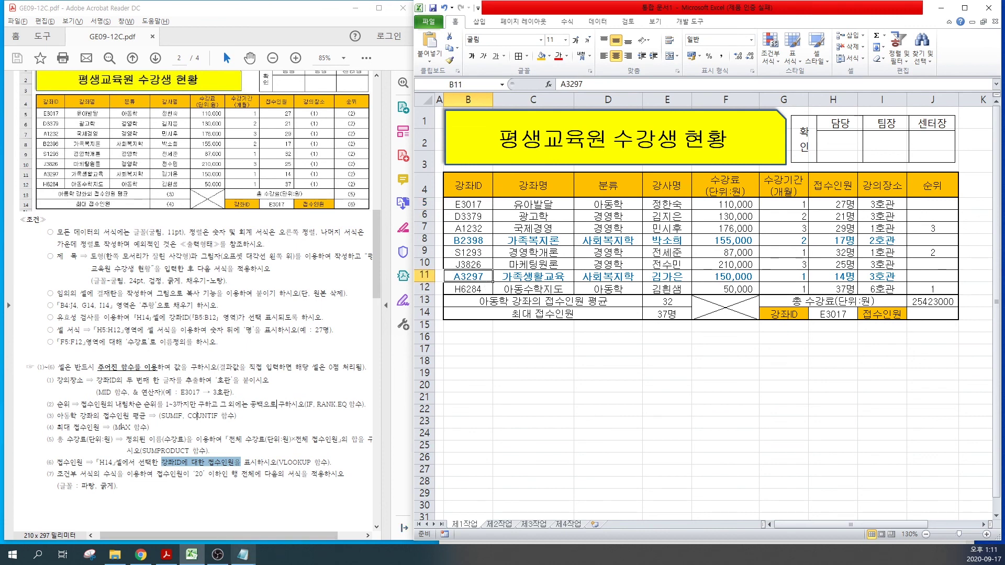
pyautogui.click(250, 562)
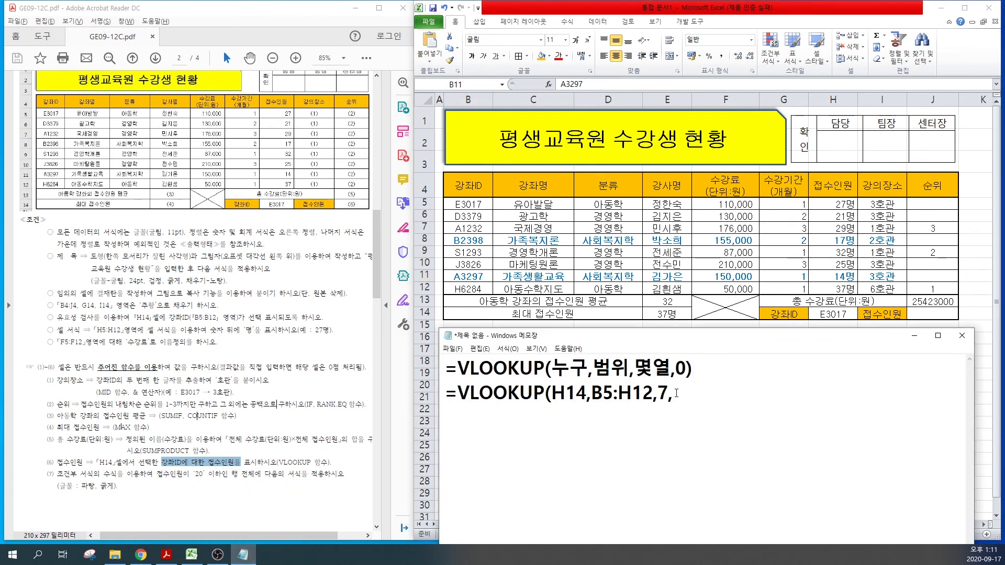
# Step: Finish the draft as =VLOOKUP(H14,B5:H12,7,0) and select that line for copying
pyautogui.write('0')
pyautogui.write(')')
pyautogui.moveTo(689, 392); pyautogui.dragTo(433, 397)
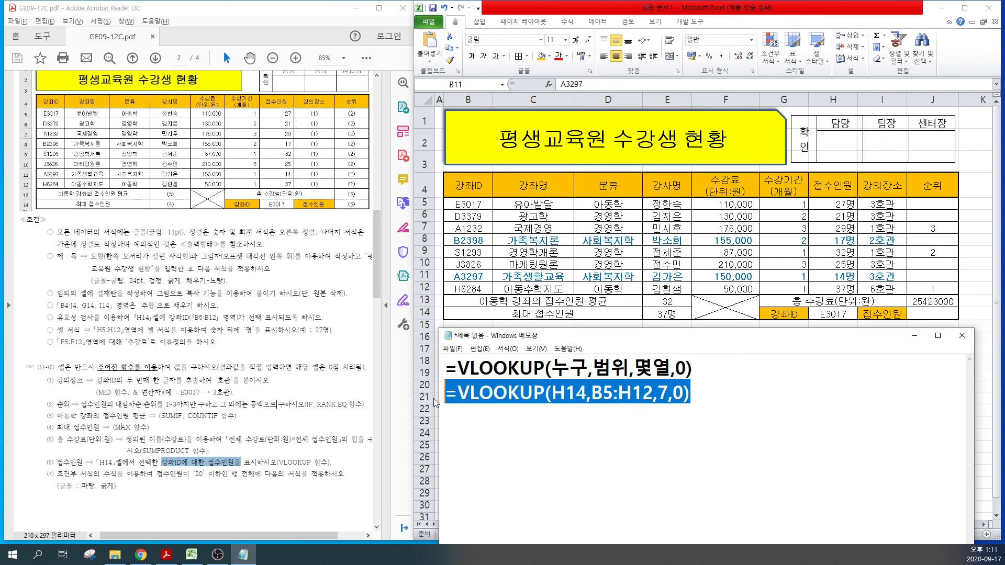
# Step: Paste =VLOOKUP(H14,B5:H12,7,0) into J14
pyautogui.click(928, 314)
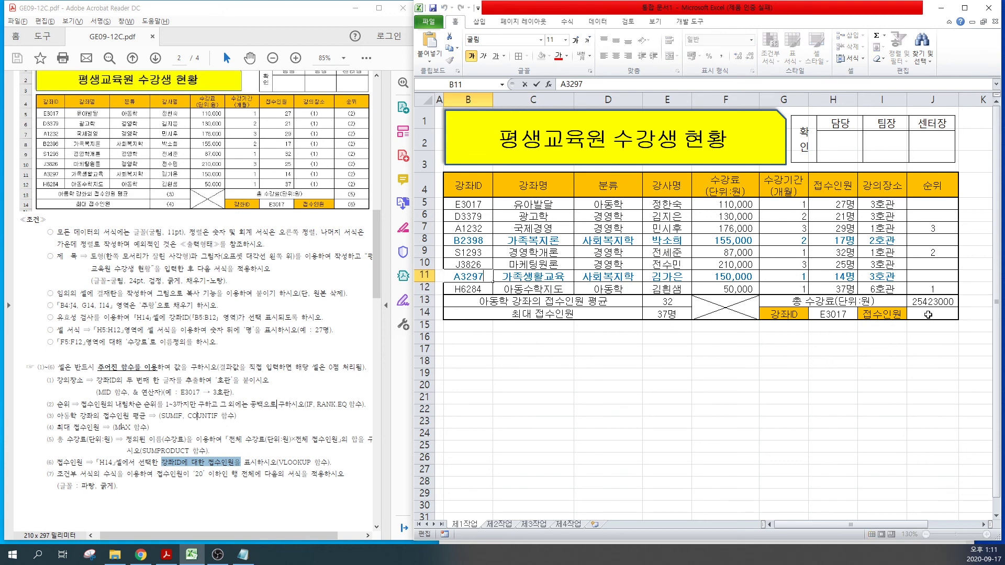
pyautogui.click(928, 314)
pyautogui.hotkey('ctrl', 'v')
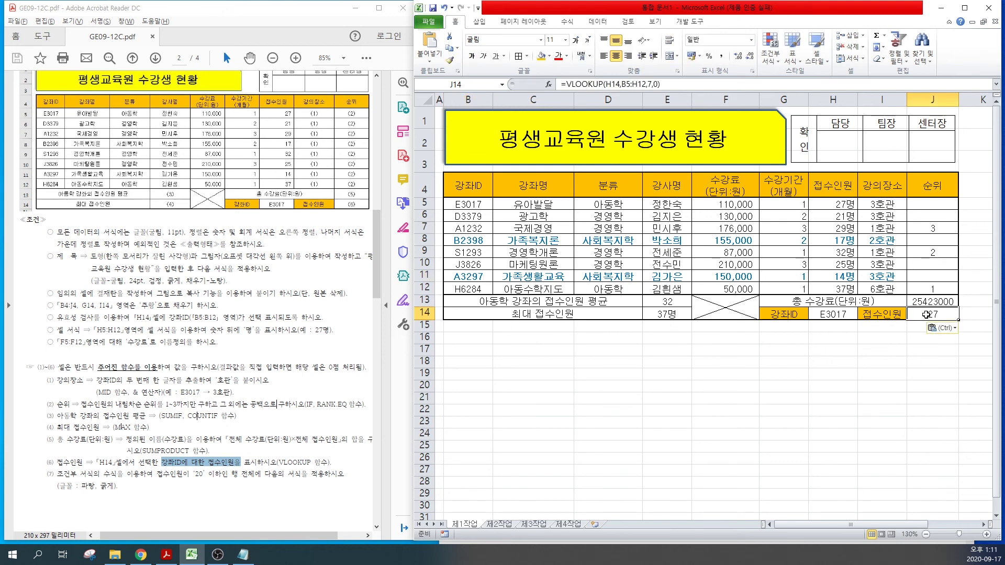
# Step: Choose H6284 from H14's dropdown and confirm J14 shows 37
pyautogui.click(832, 314)
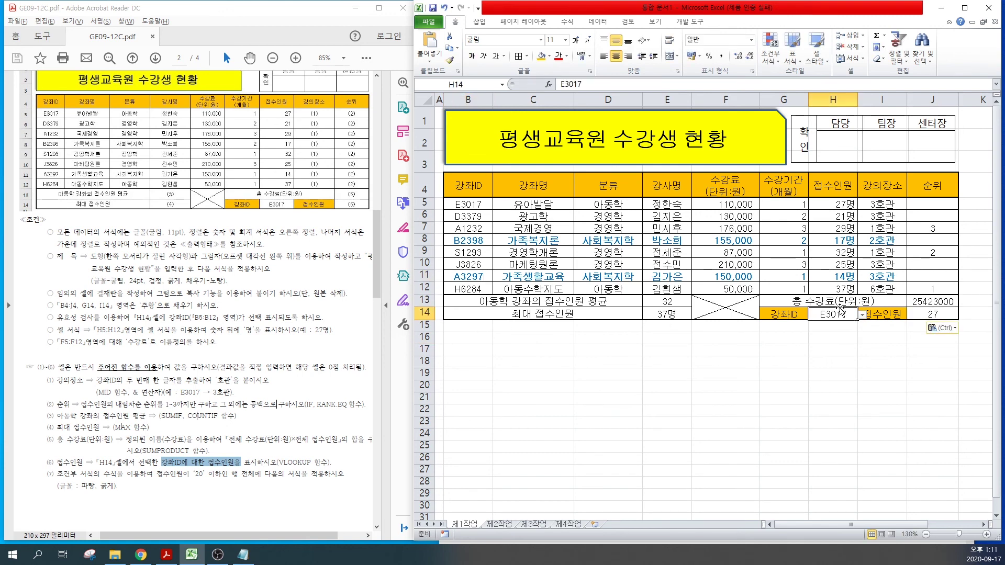
pyautogui.click(861, 314)
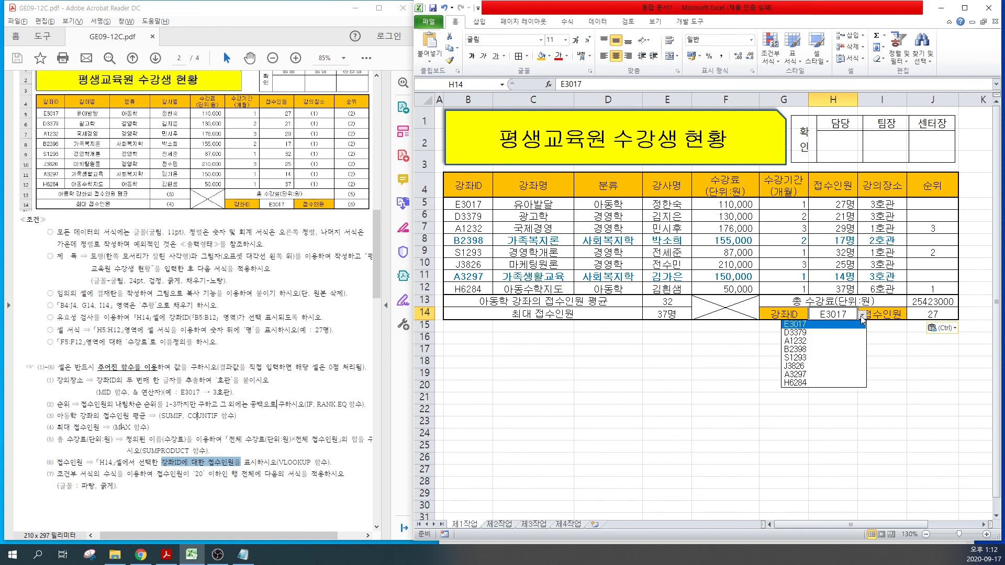
pyautogui.click(800, 386)
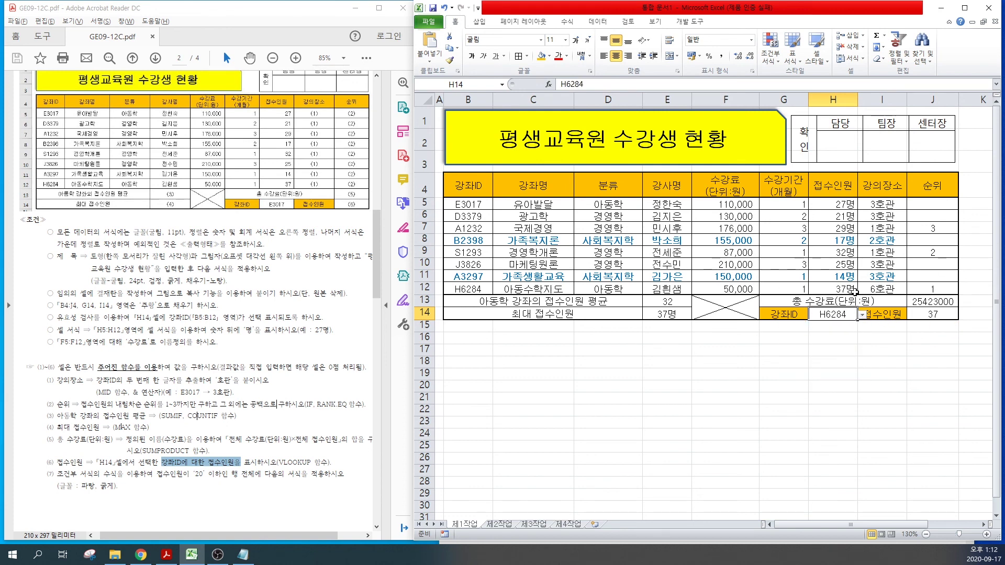
pyautogui.click(941, 318)
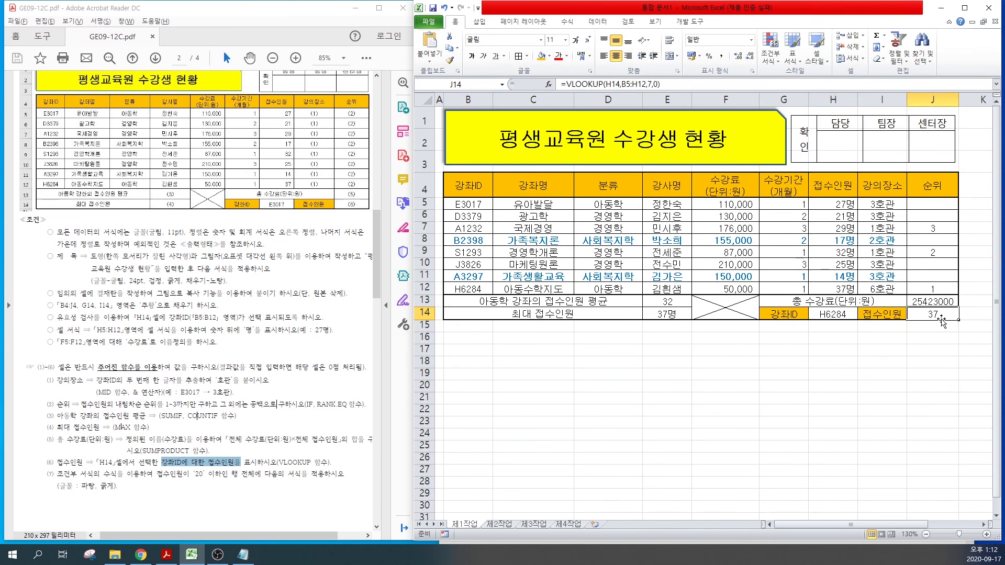
pyautogui.click(700, 398)
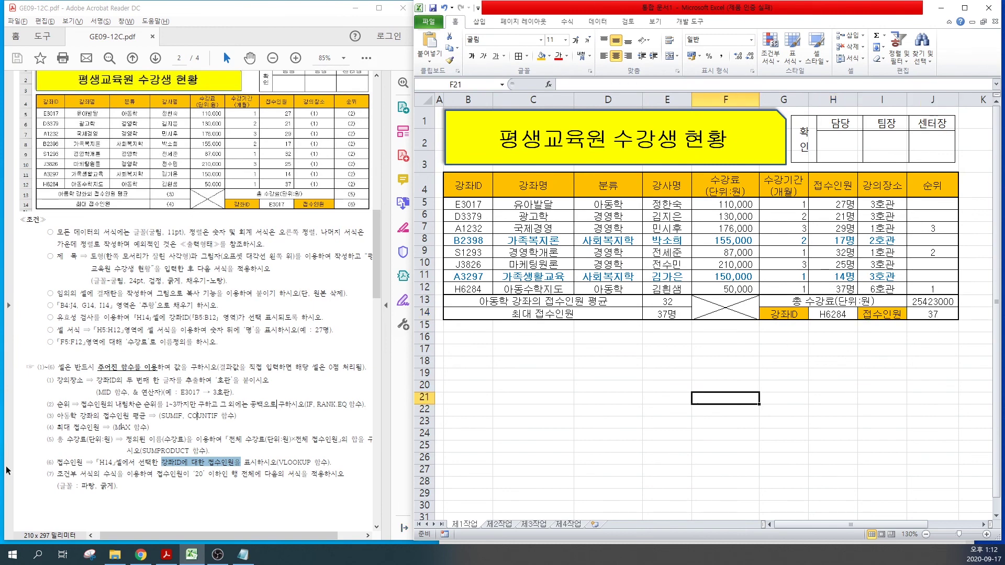
pyautogui.click(185, 448)
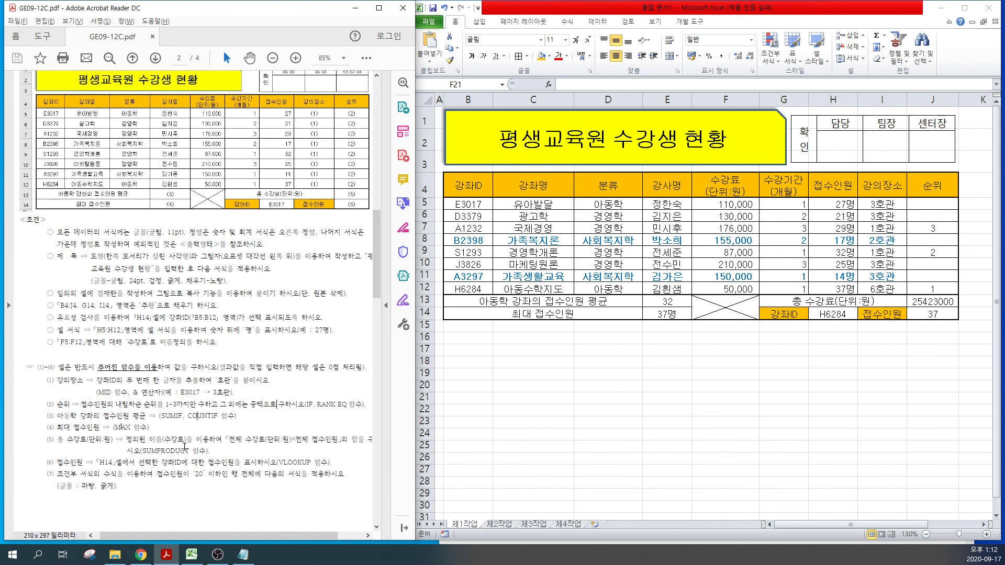
pyautogui.scroll(3, 184, 448)
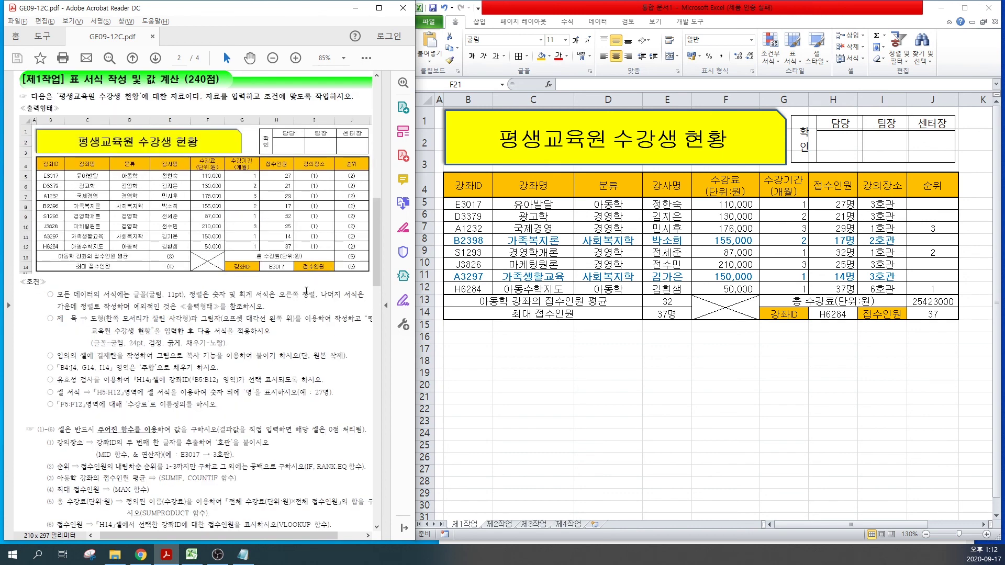